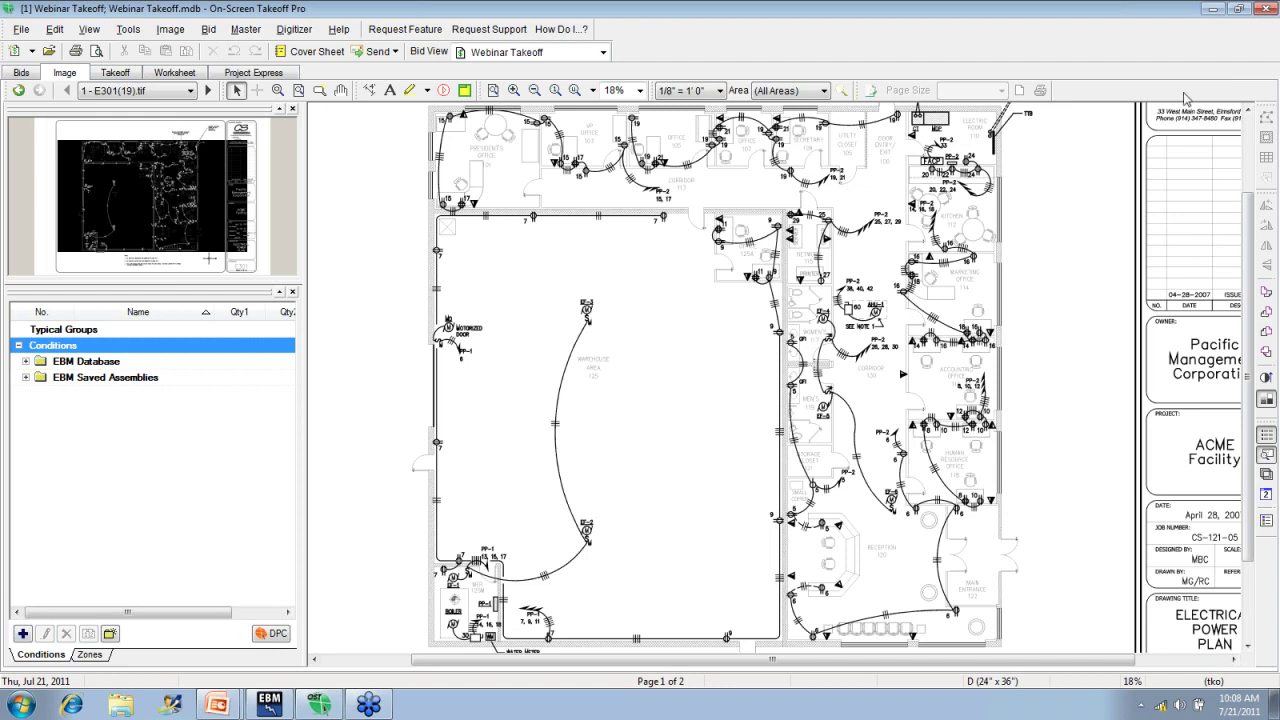
# Display page E301(19).tif of the Webinar Takeoff bid in On-Screen Takeoff Pro.
pyautogui.moveTo(217, 706)
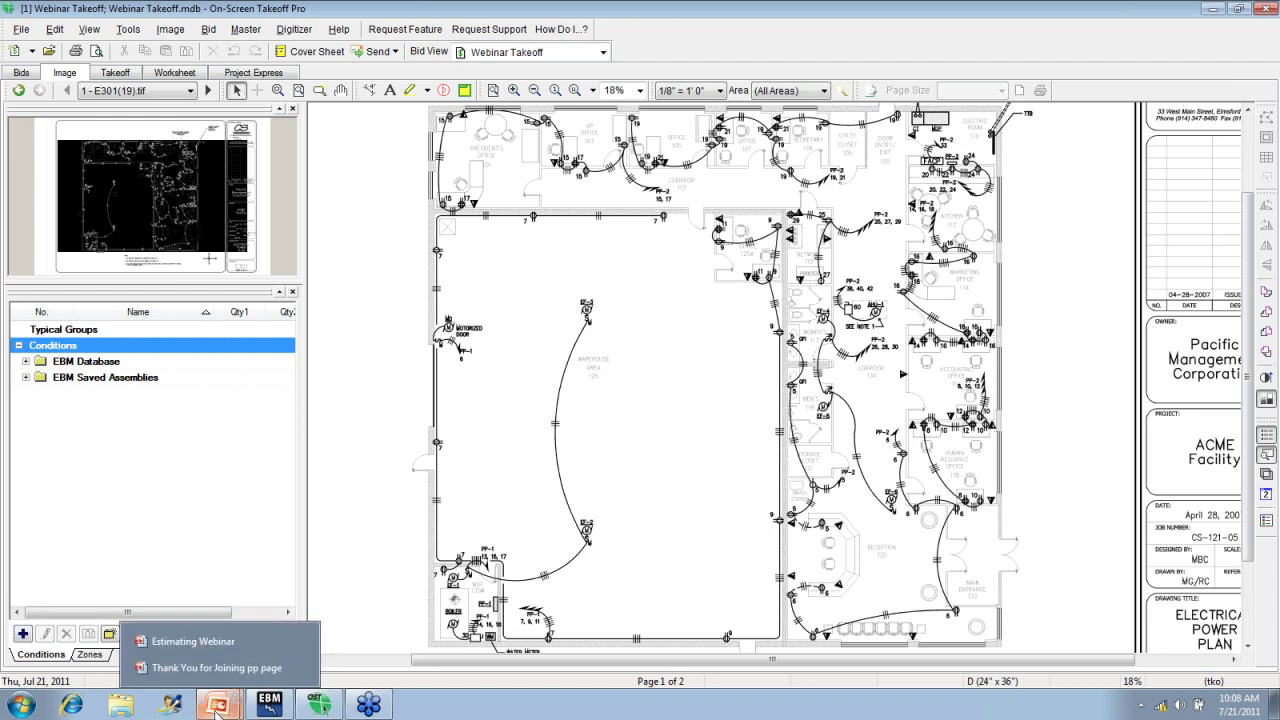
pyautogui.click(218, 645)
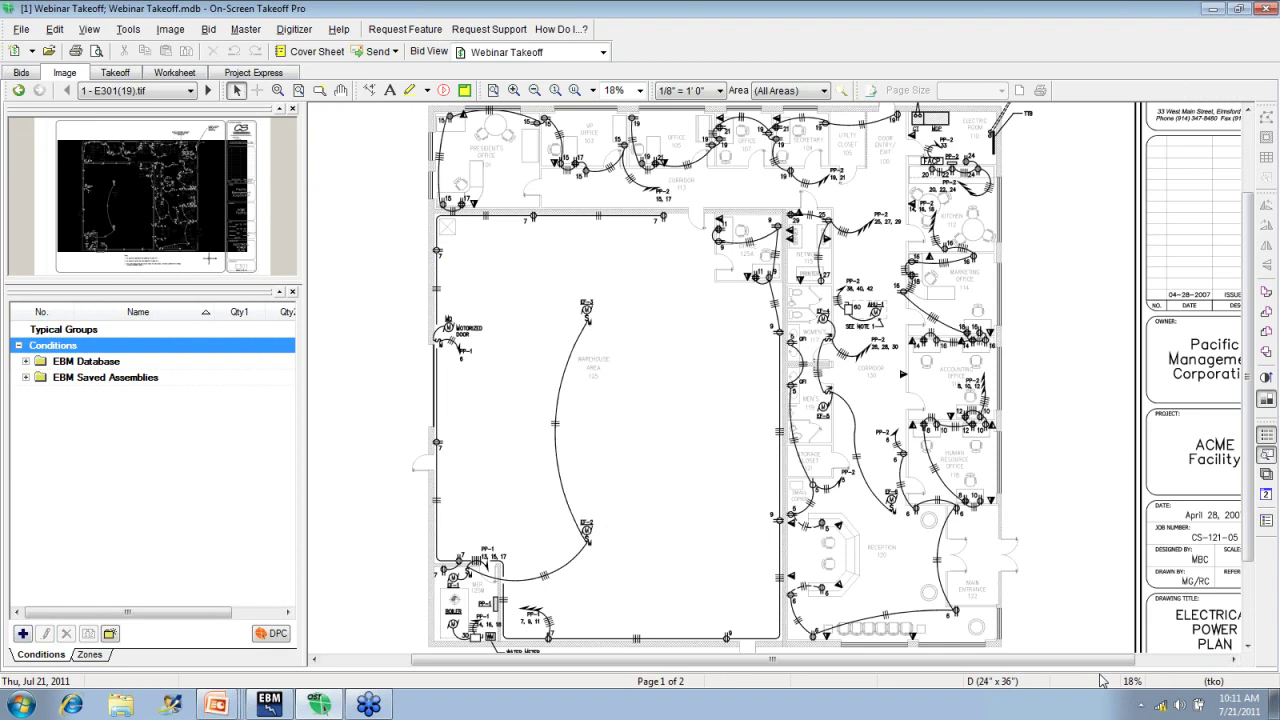
pyautogui.hotkey('alt', 'Tab')
pyautogui.hotkey('alt', 'Tab')
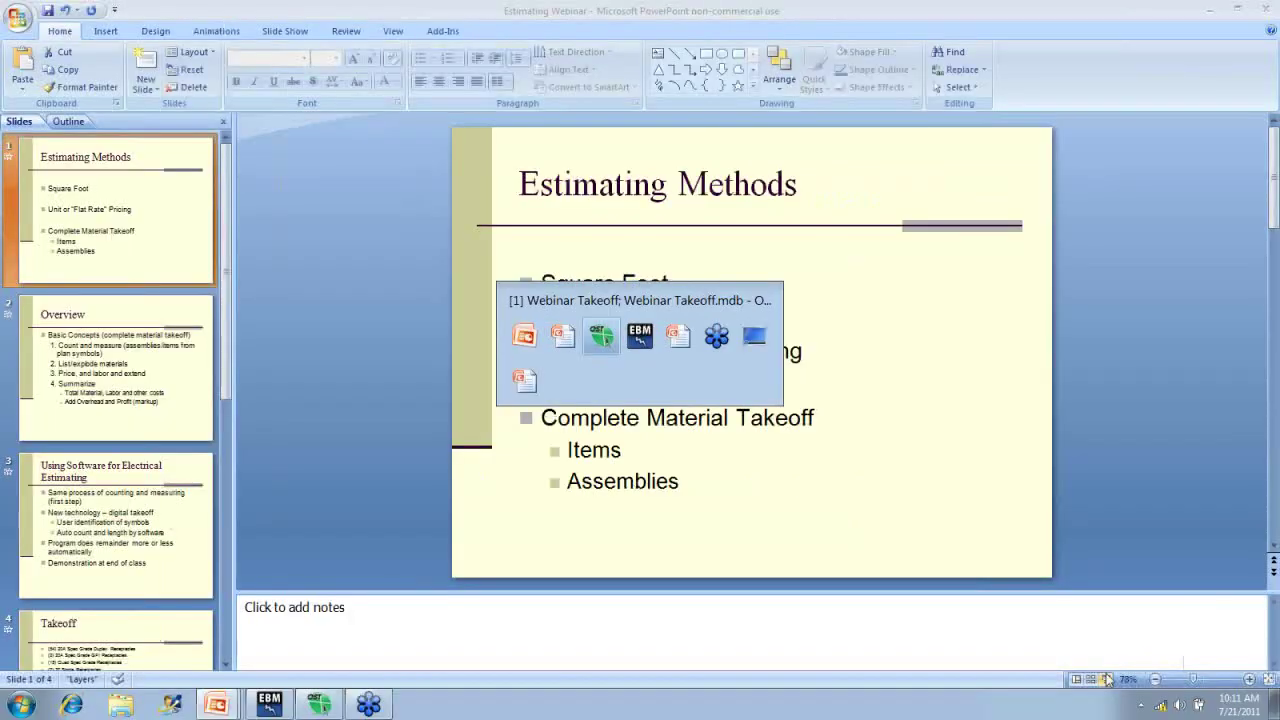
pyautogui.press('Tab')
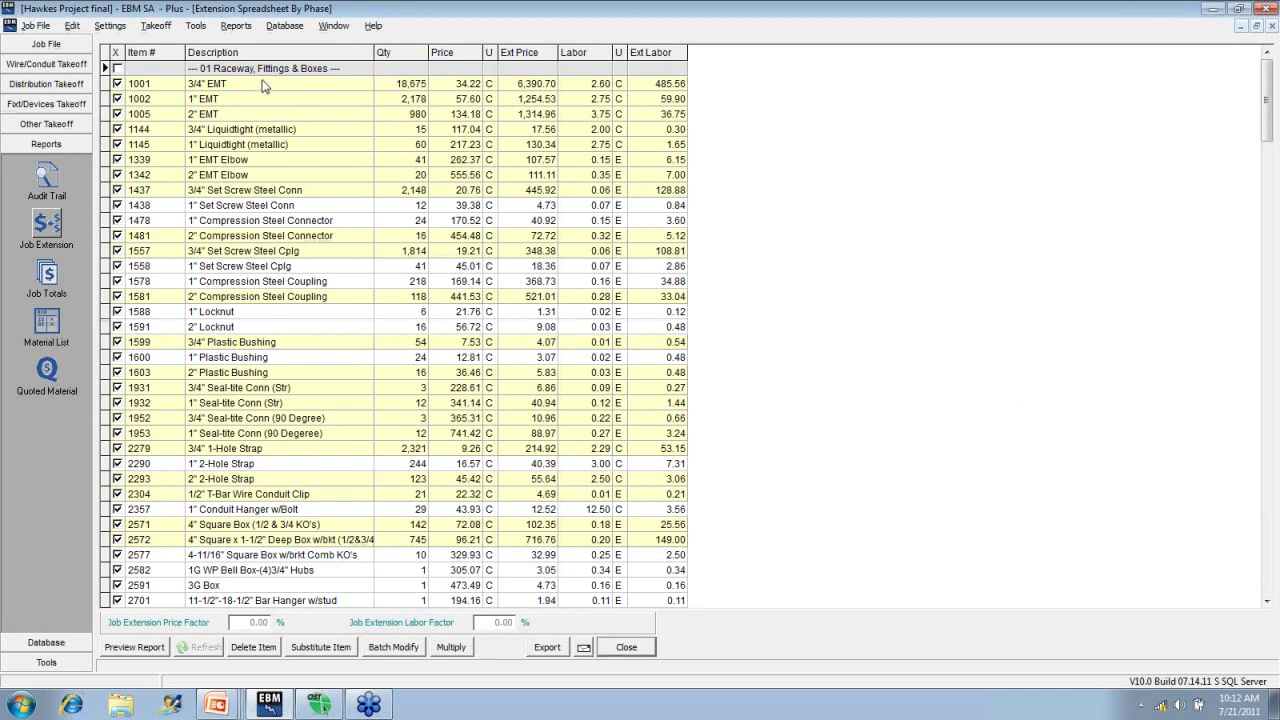
# Select the 3/4" EMT conduit line in the Hawkes Project extension grid.
pyautogui.click(229, 88)
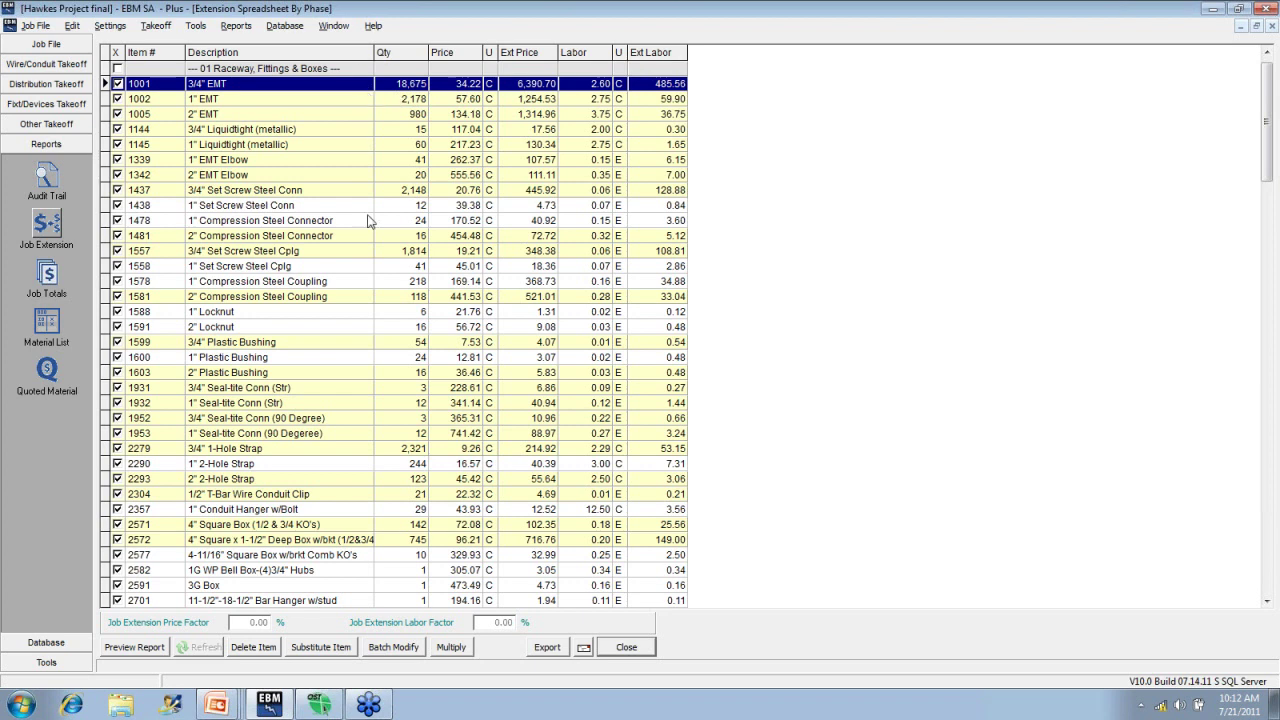
pyautogui.click(1267, 602)
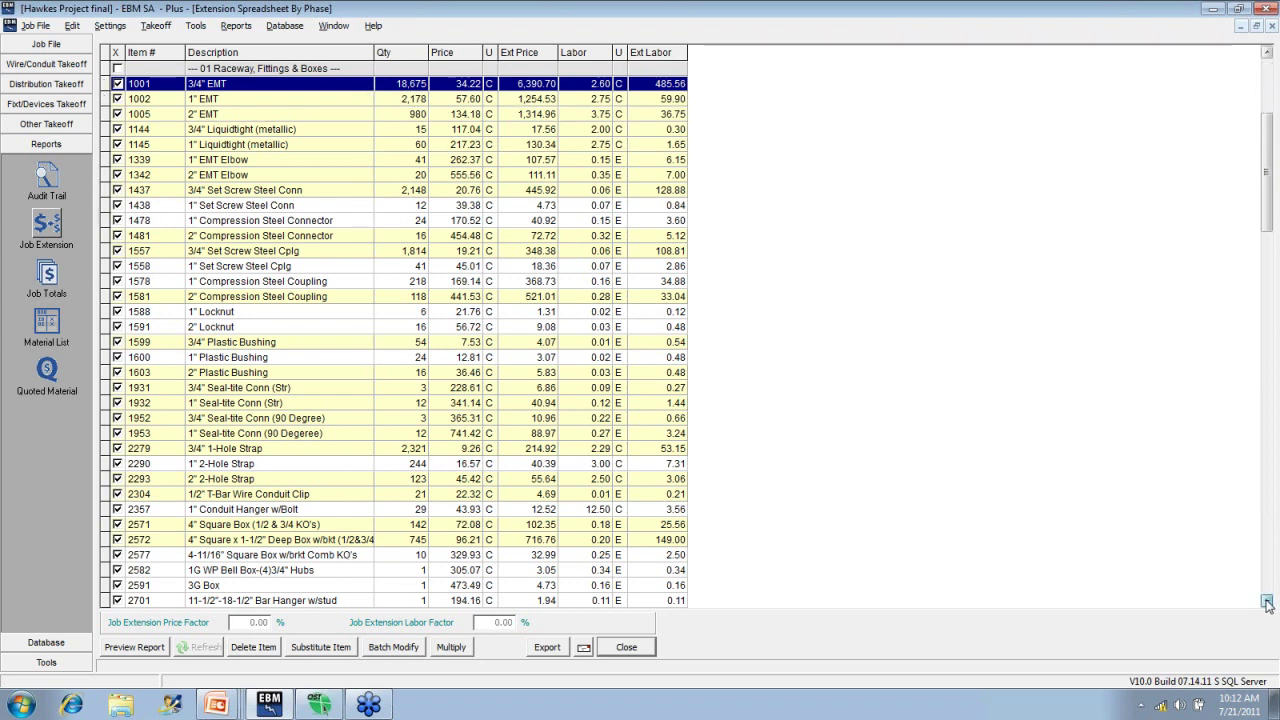
pyautogui.moveTo(1267, 602); pyautogui.dragTo(1267, 604)
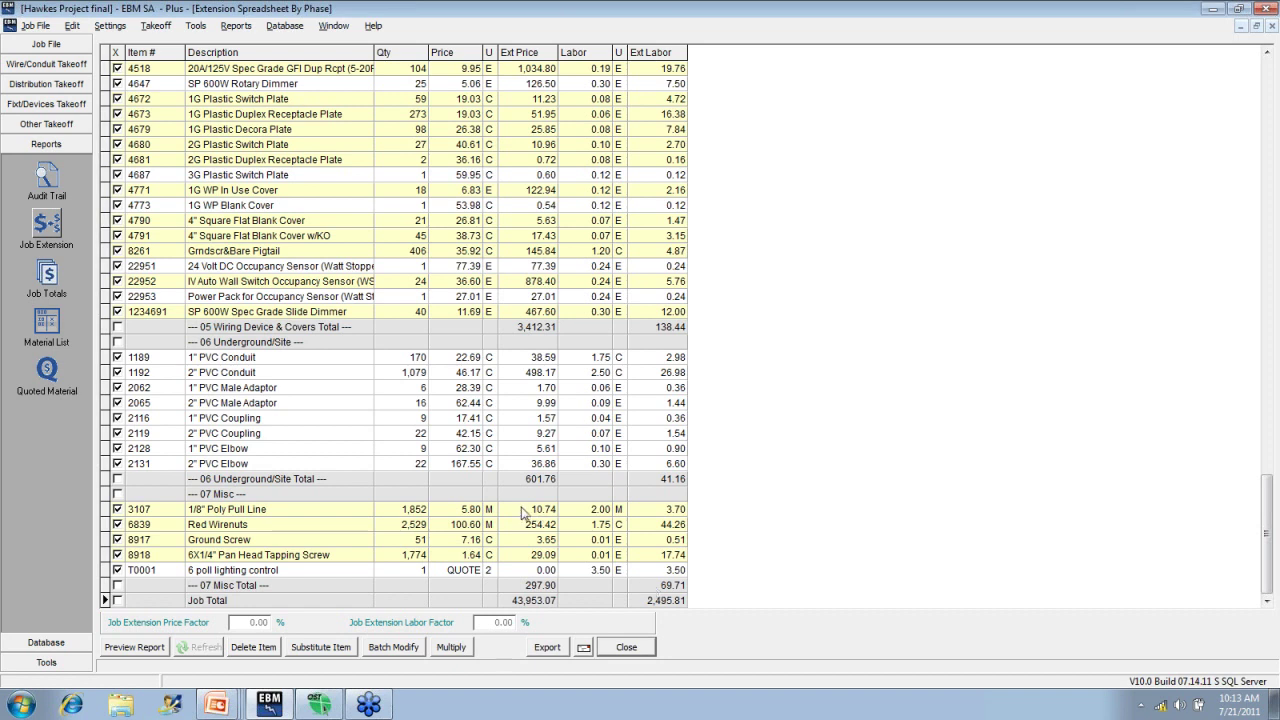
# Show the list of open PowerPoint presentations from the taskbar.
pyautogui.click(218, 708)
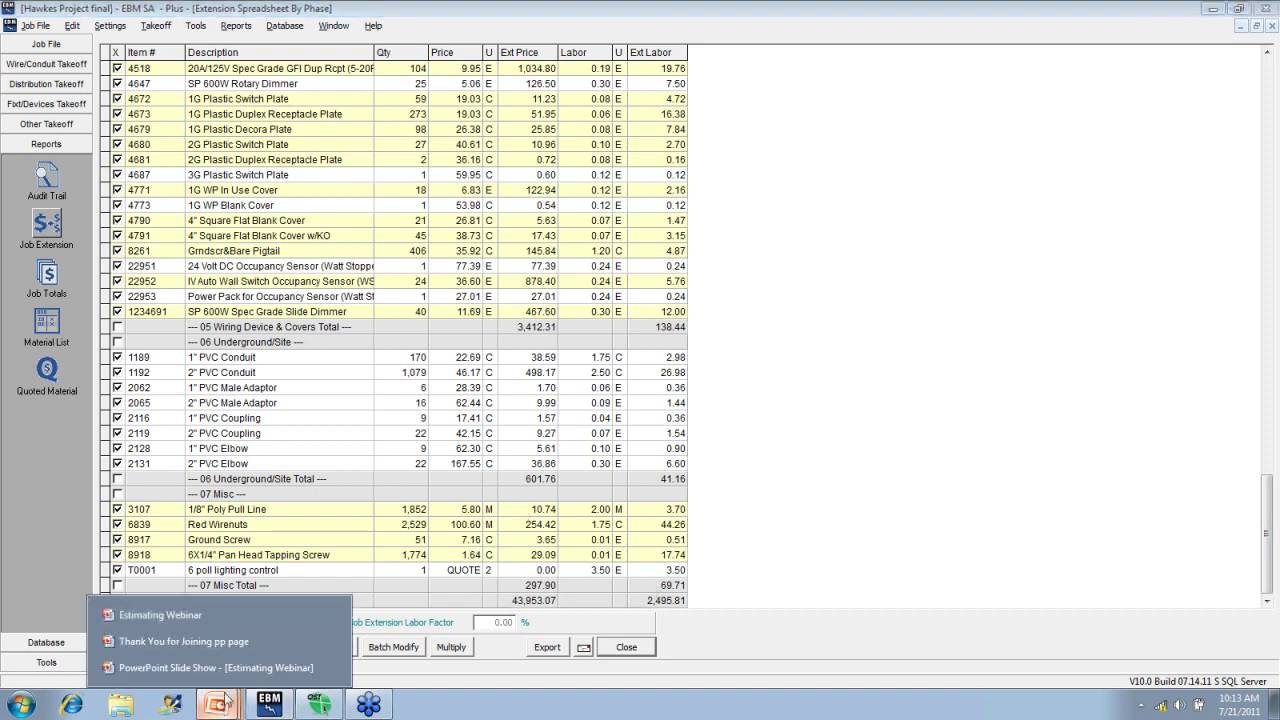
pyautogui.click(197, 623)
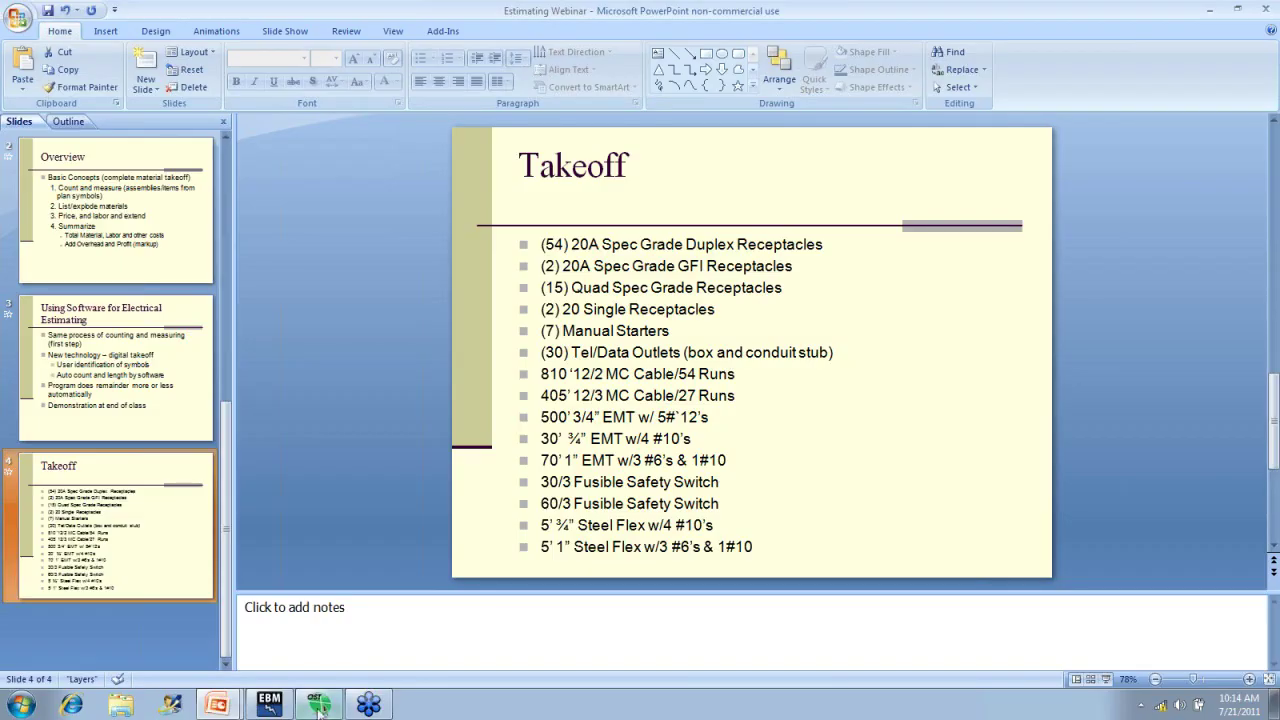
# View the On-Screen Takeoff plan, then return to the EBM SA Plus extension spreadsheet.
pyautogui.click(316, 706)
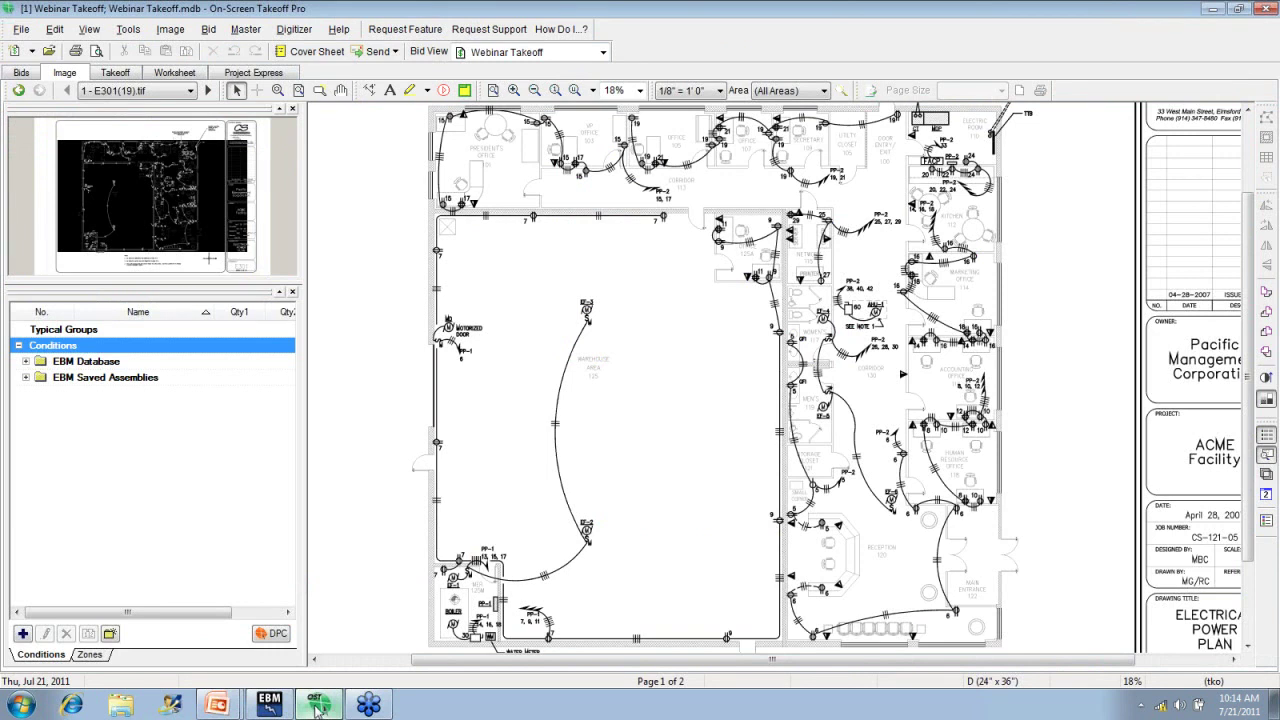
pyautogui.click(266, 706)
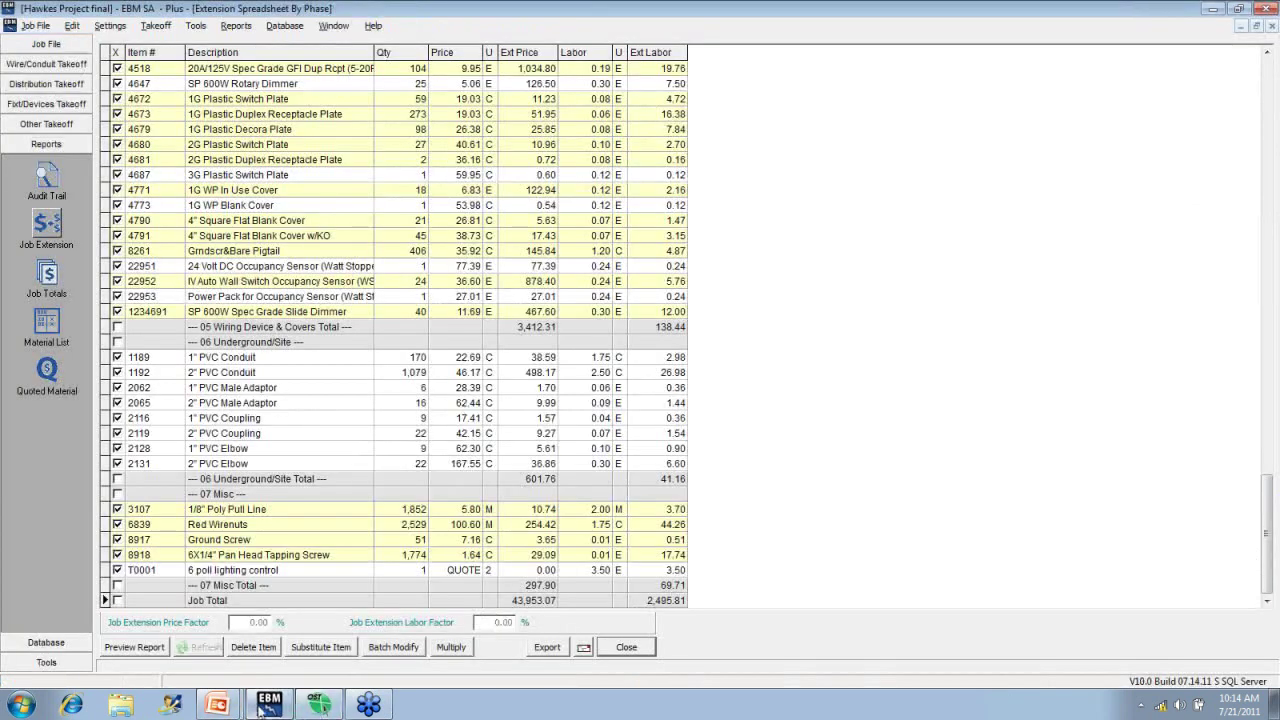
pyautogui.click(46, 44)
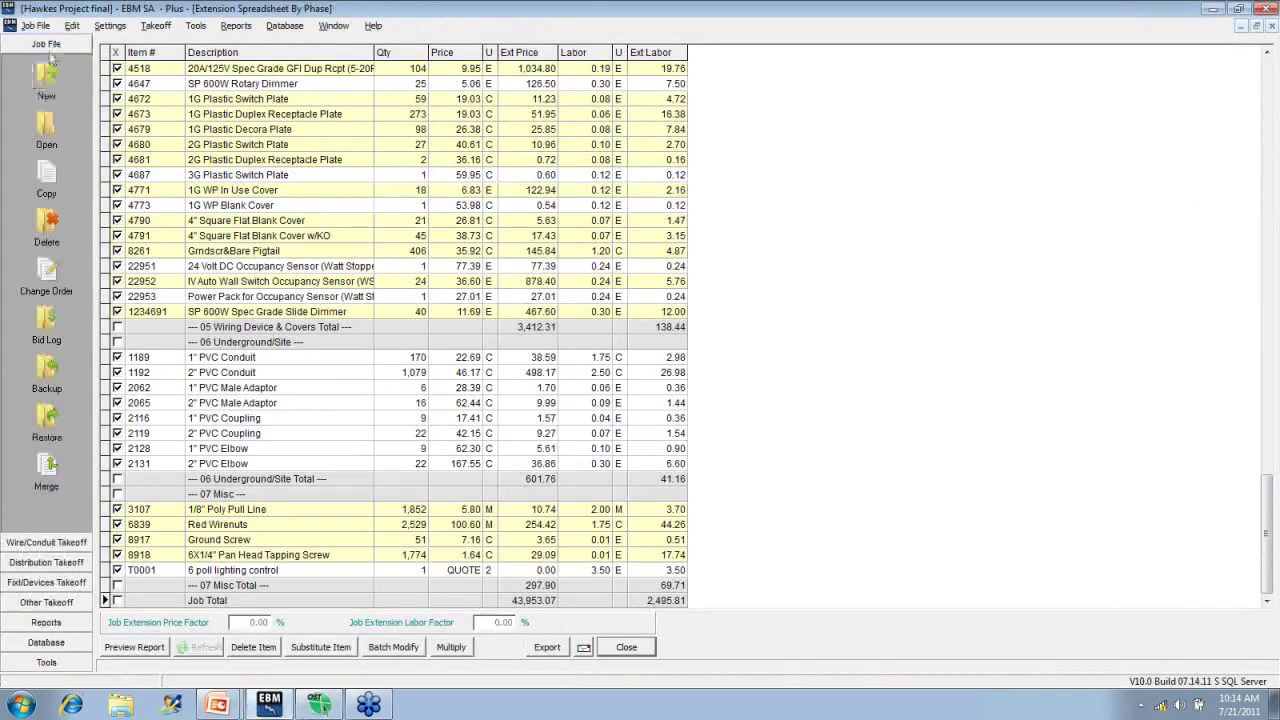
# Open the Webinar Takeoff job from the saved jobs list instead of Webinar 7-20-11.
pyautogui.click(46, 124)
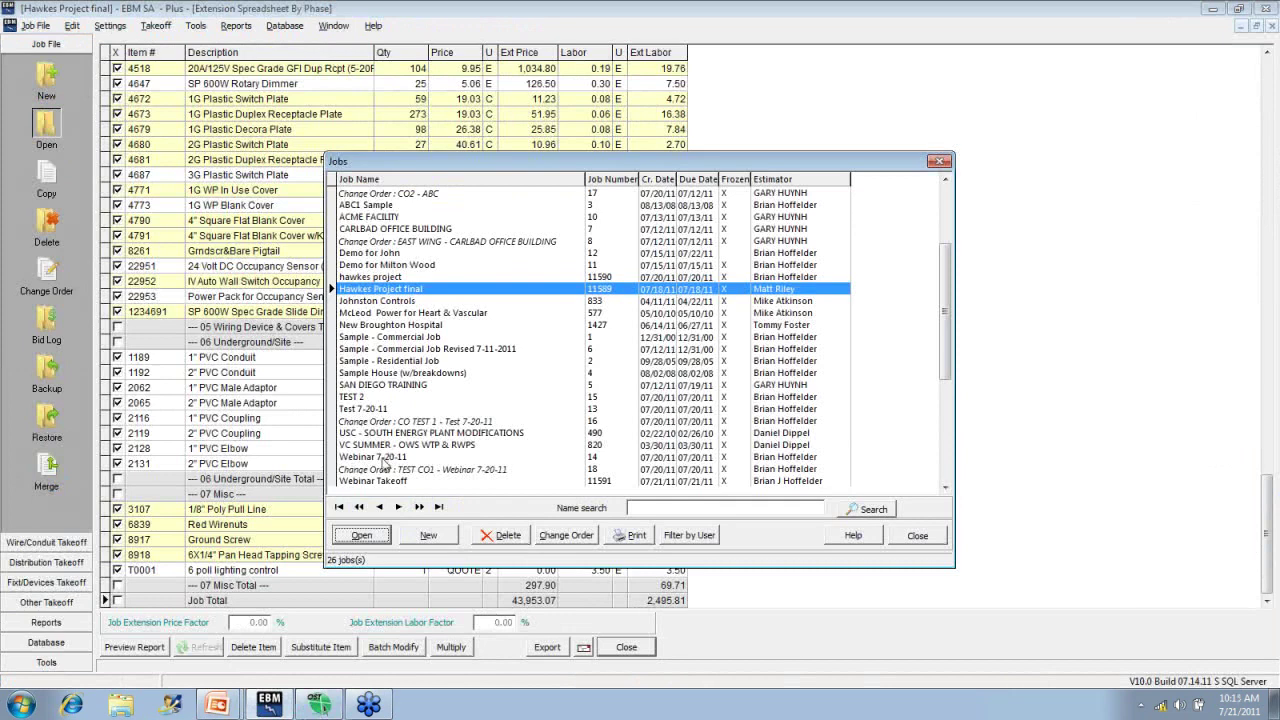
pyautogui.doubleClick(383, 460)
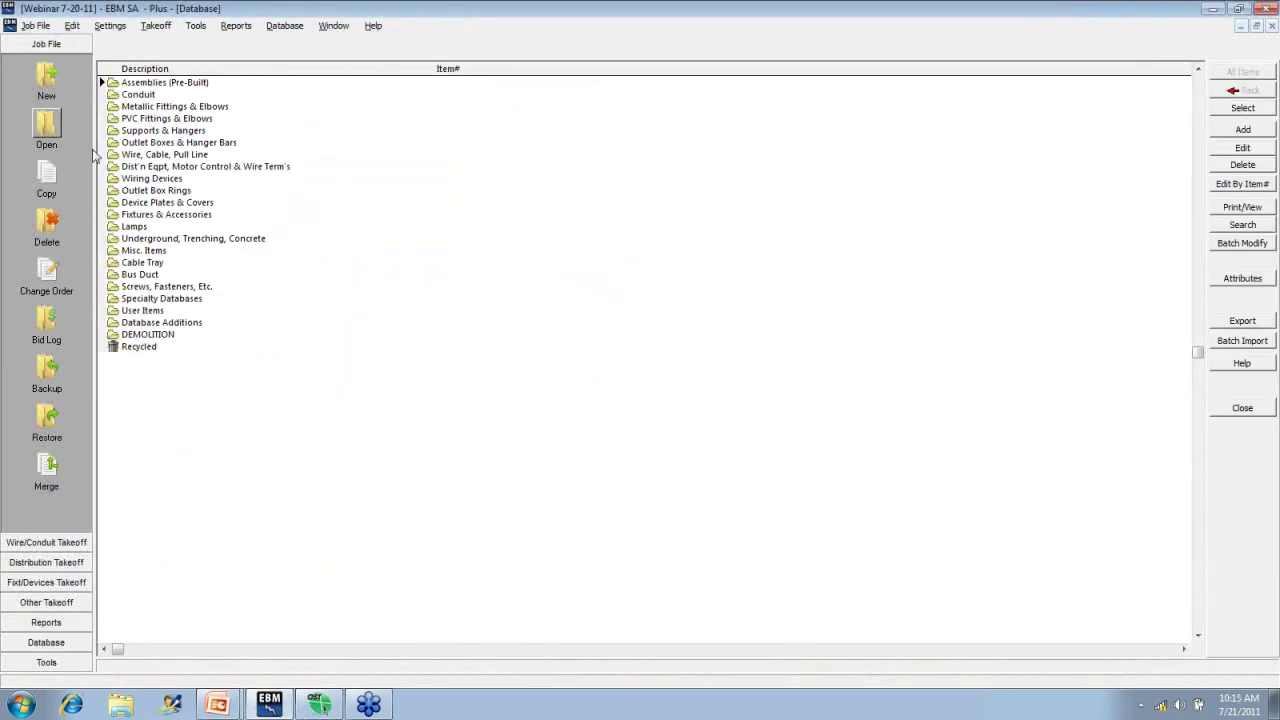
pyautogui.click(42, 124)
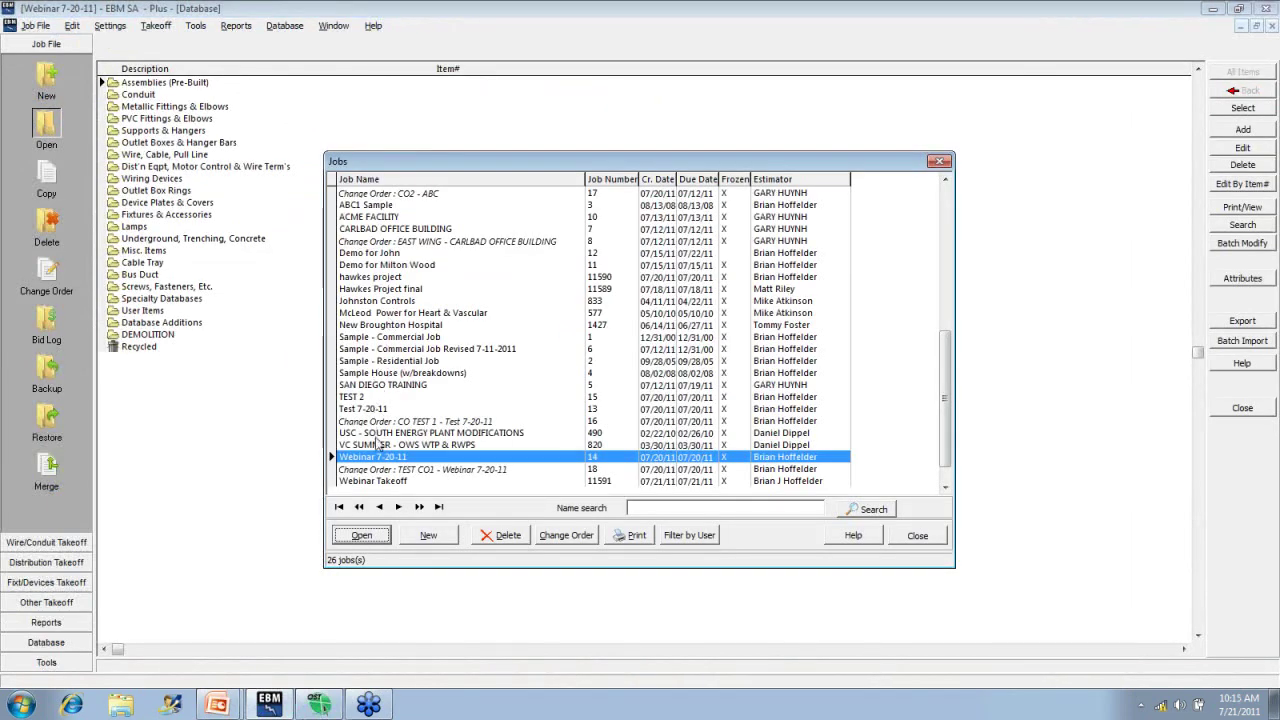
pyautogui.doubleClick(374, 481)
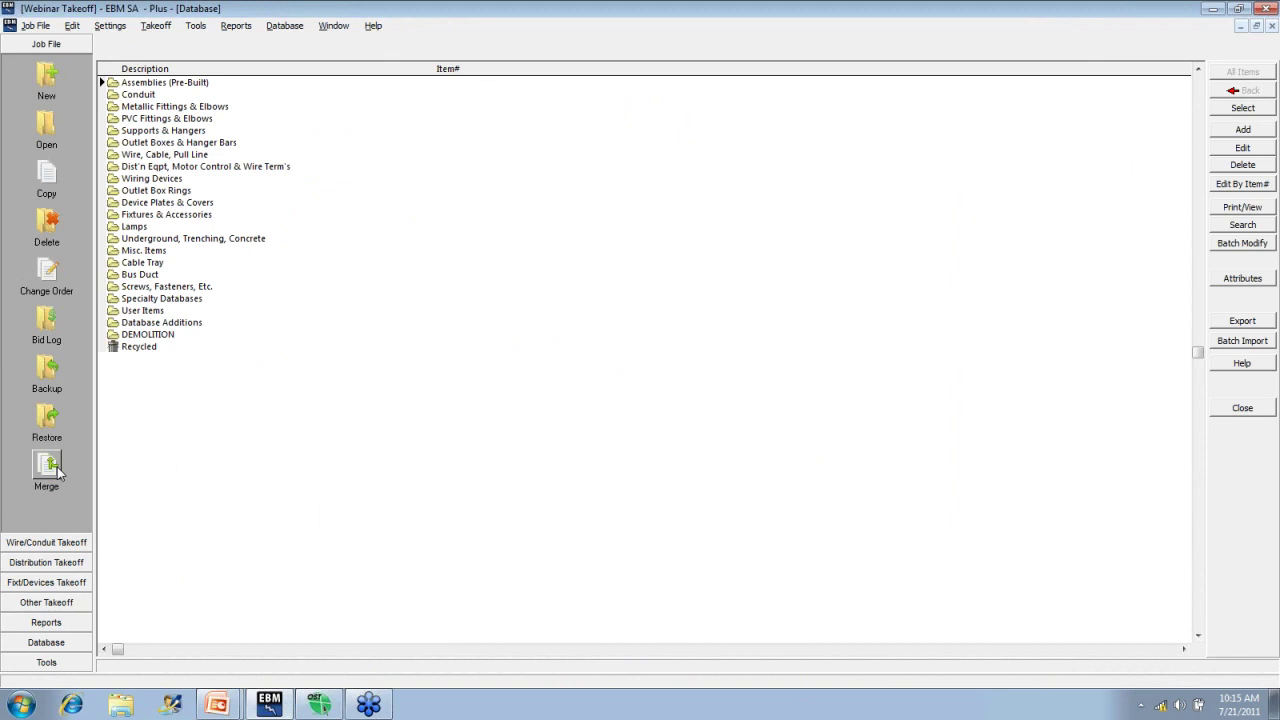
pyautogui.click(46, 587)
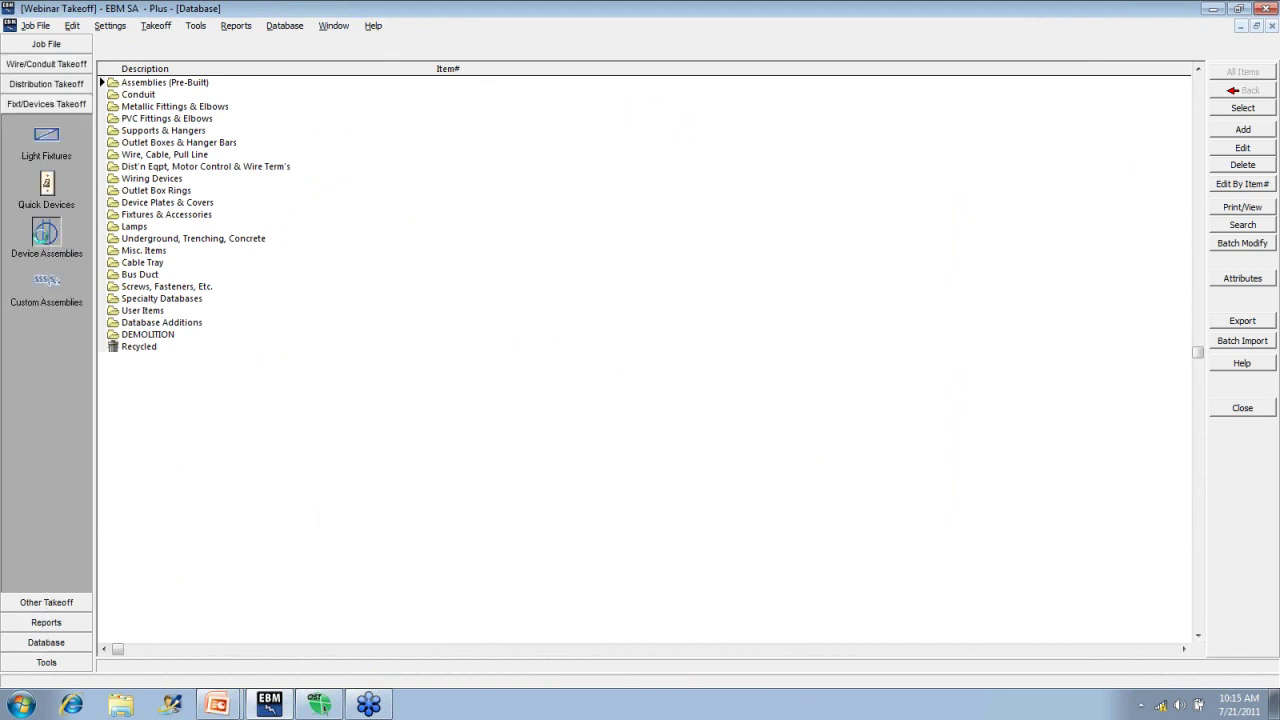
# Take off 54 of the 20A/Duplex/Spec Grade/Plastic Plate receptacle assembly.
pyautogui.click(46, 234)
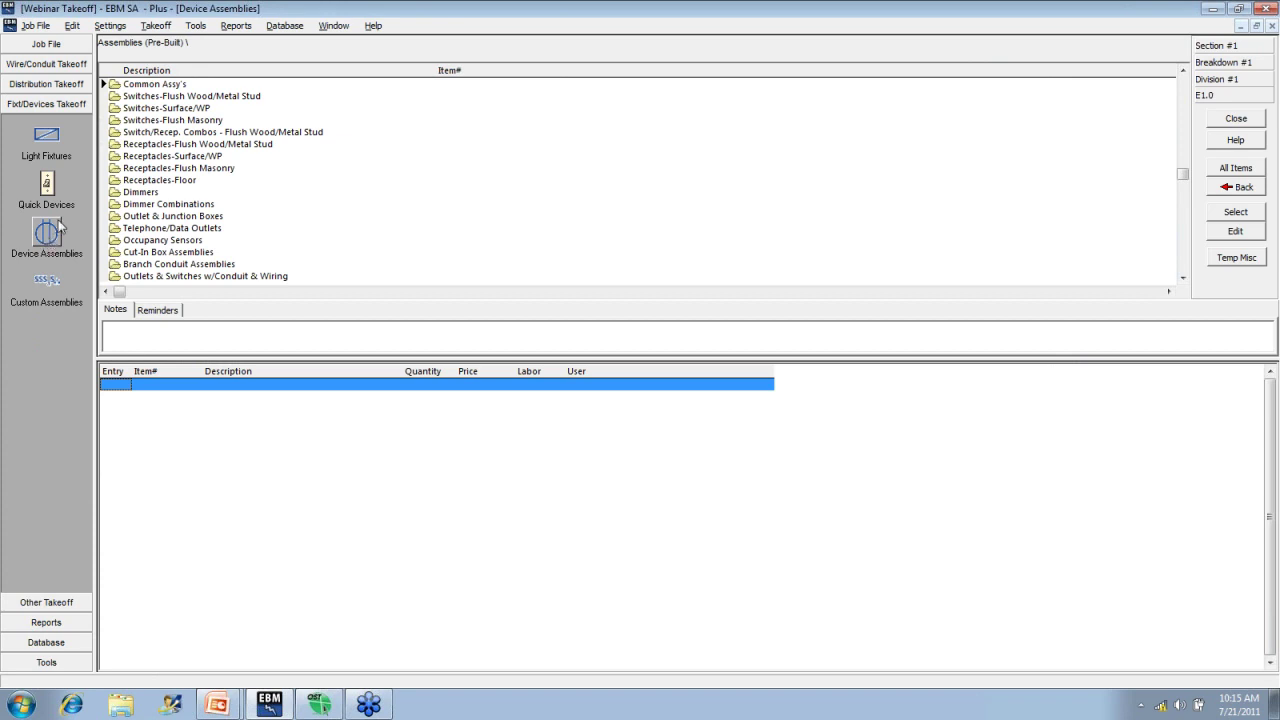
pyautogui.doubleClick(147, 146)
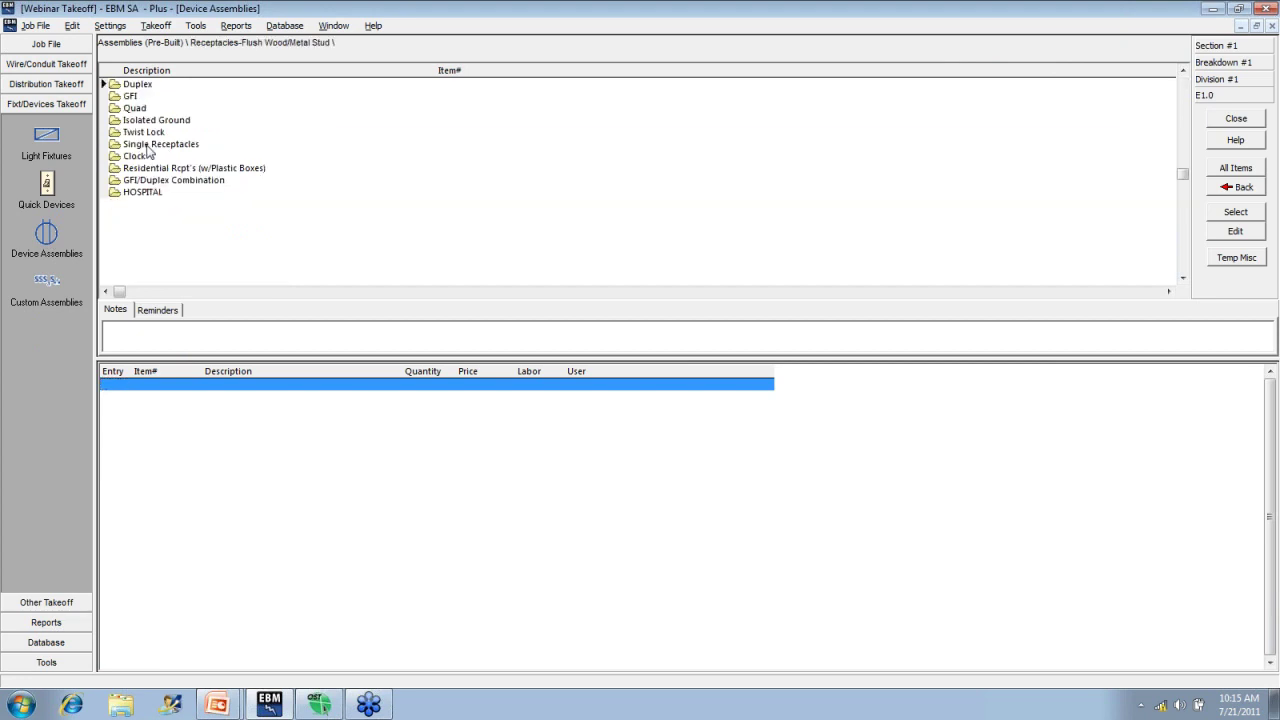
pyautogui.doubleClick(140, 85)
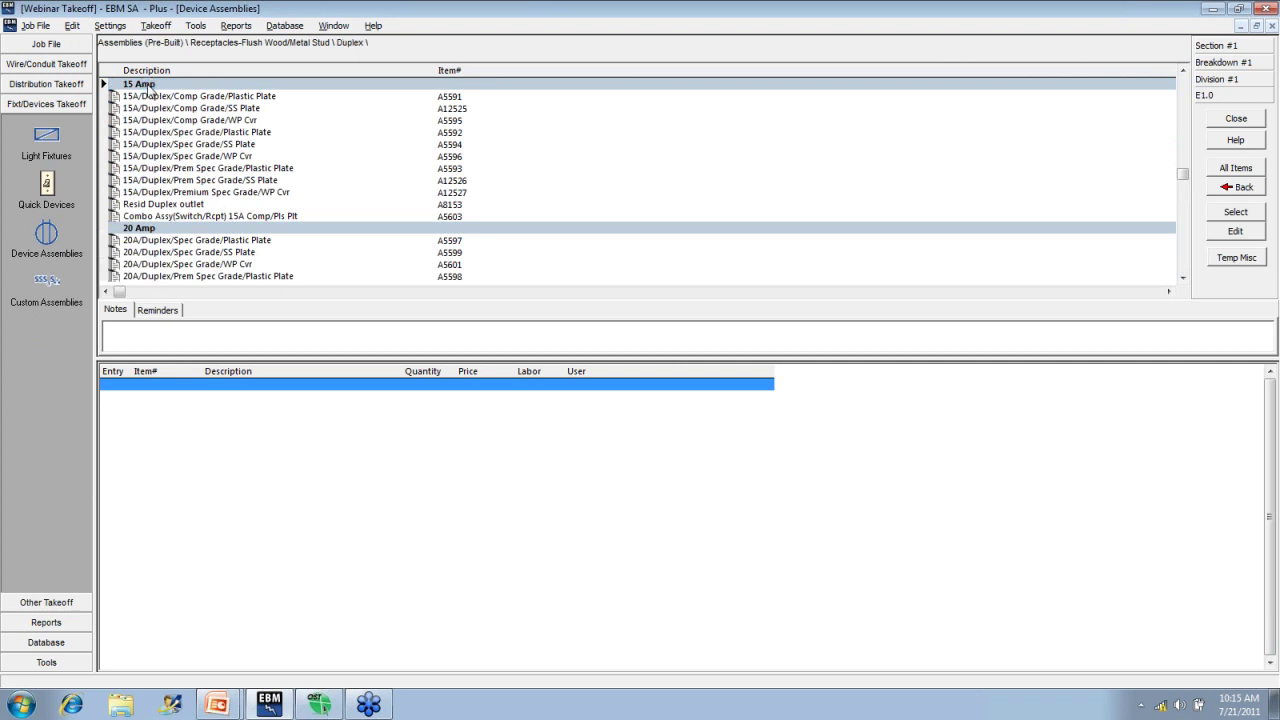
pyautogui.doubleClick(125, 242)
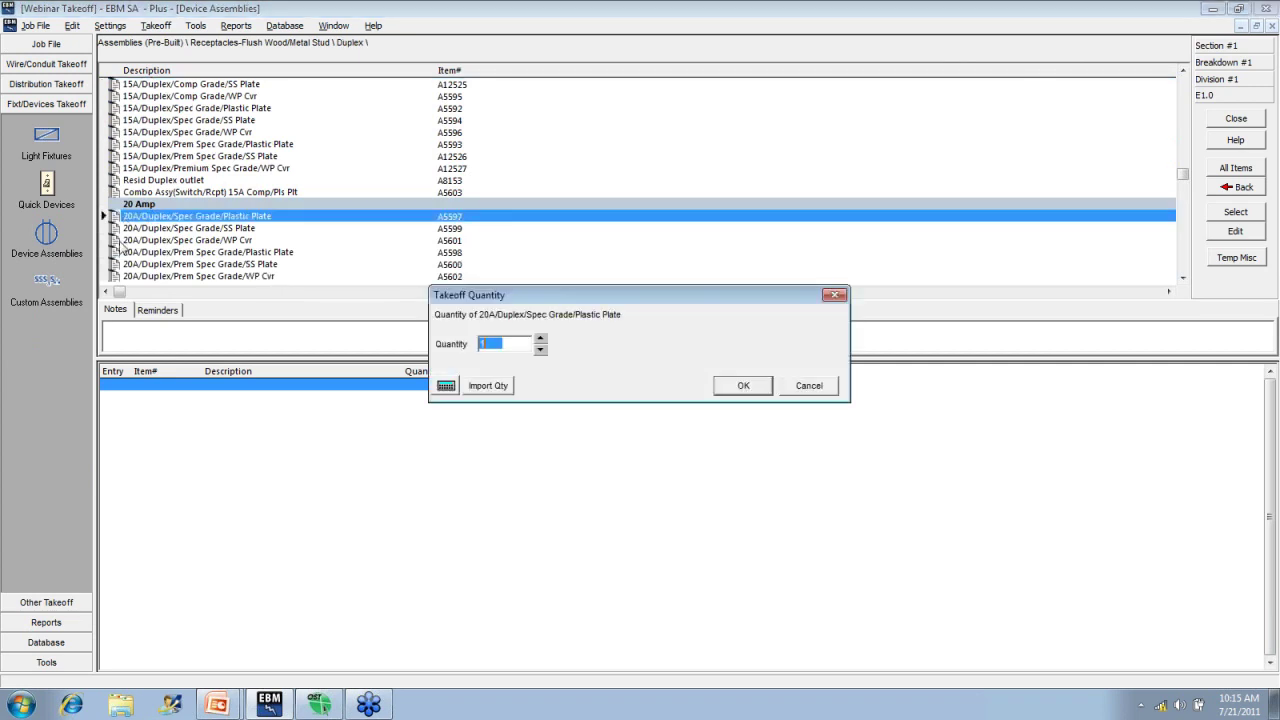
pyautogui.write('10')
pyautogui.press('Return')
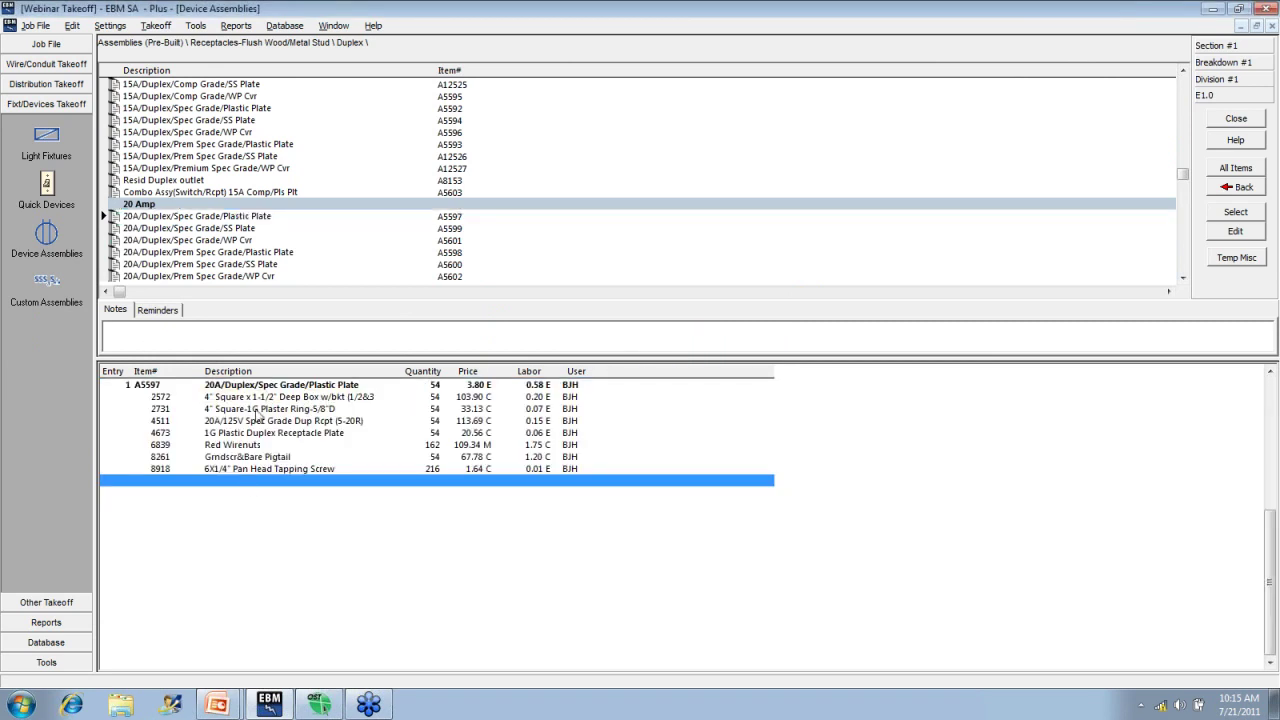
pyautogui.click(212, 217)
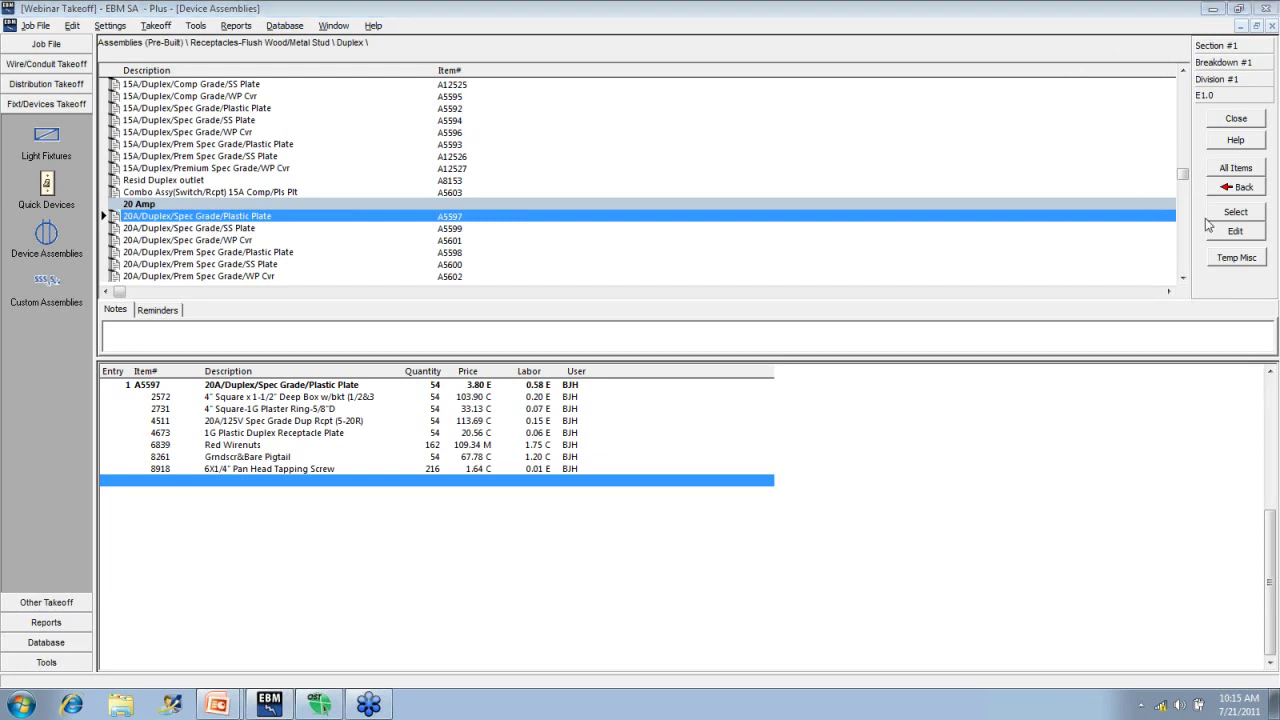
pyautogui.click(1238, 187)
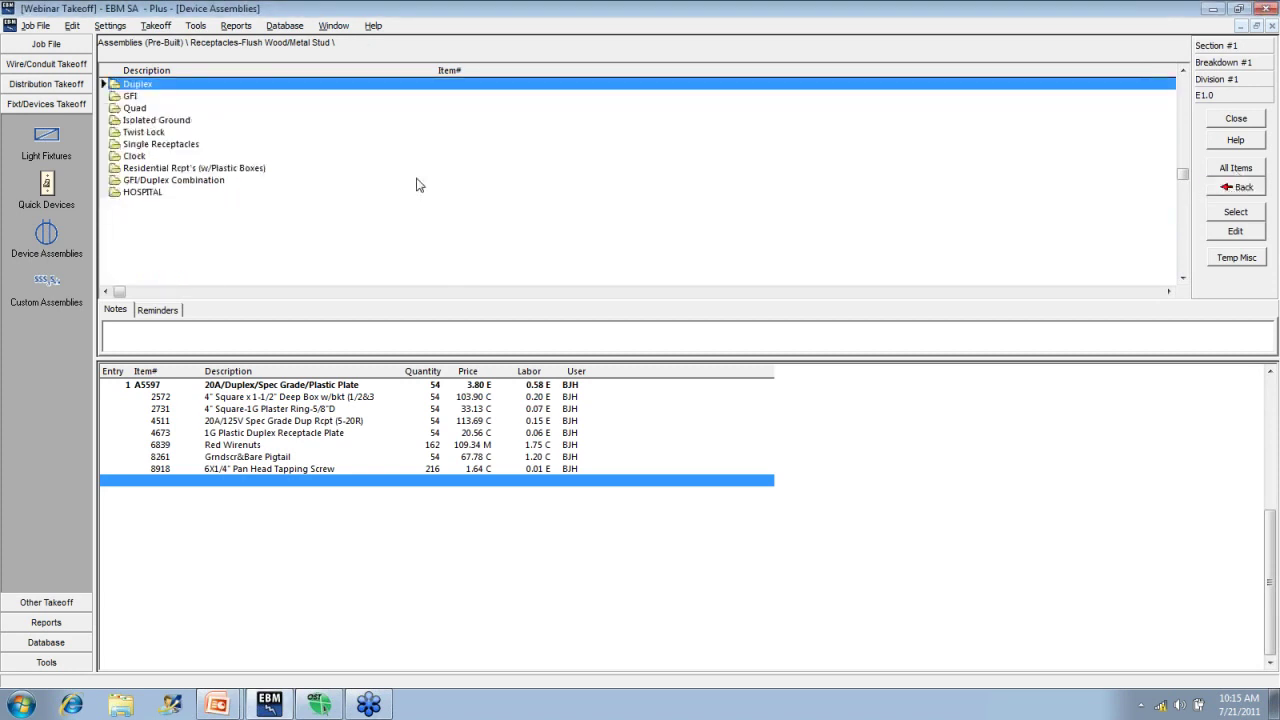
# Take off 2 of the 20A/GFI/Spec Grade/Plastic Plate receptacle assembly.
pyautogui.doubleClick(130, 96)
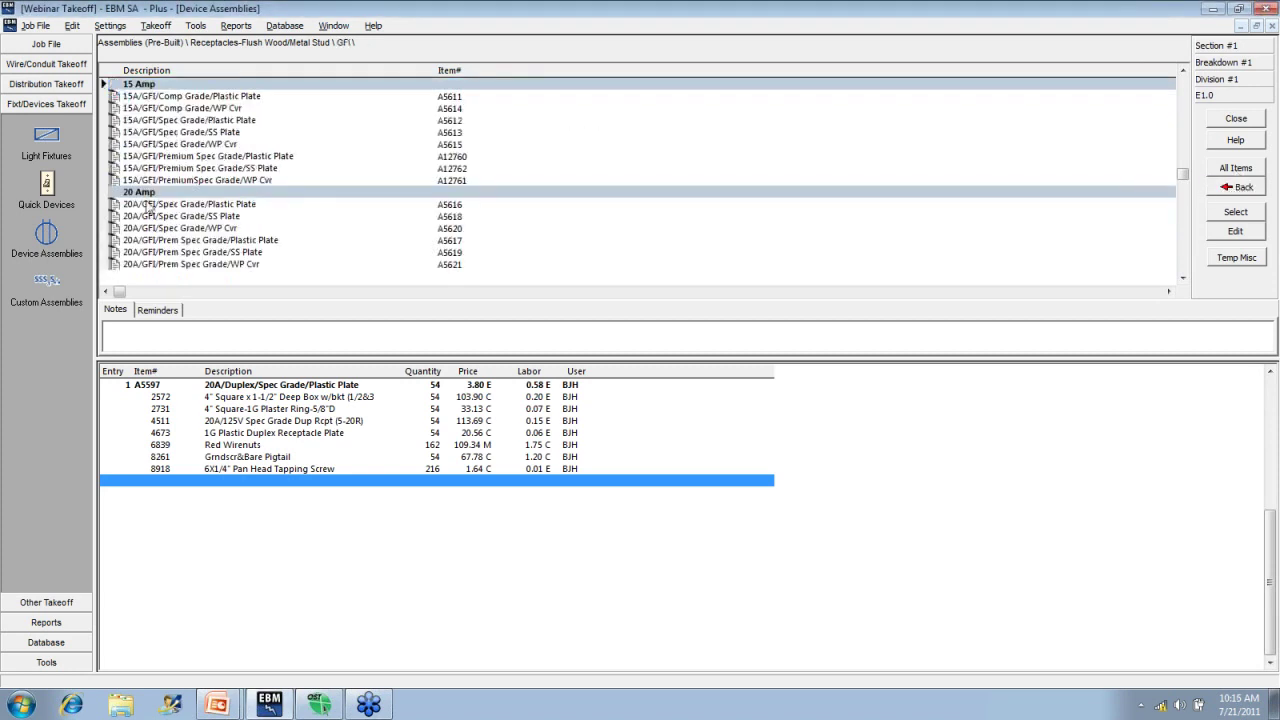
pyautogui.doubleClick(148, 206)
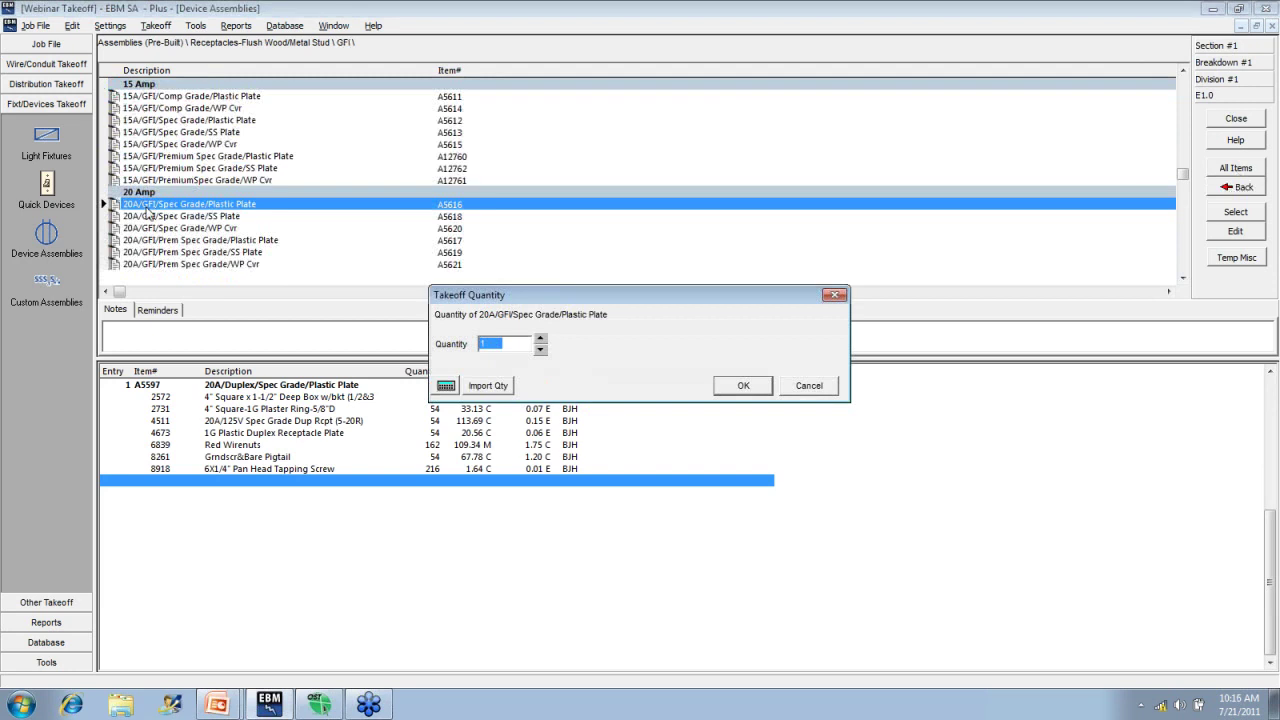
pyautogui.write('2')
pyautogui.click(731, 389)
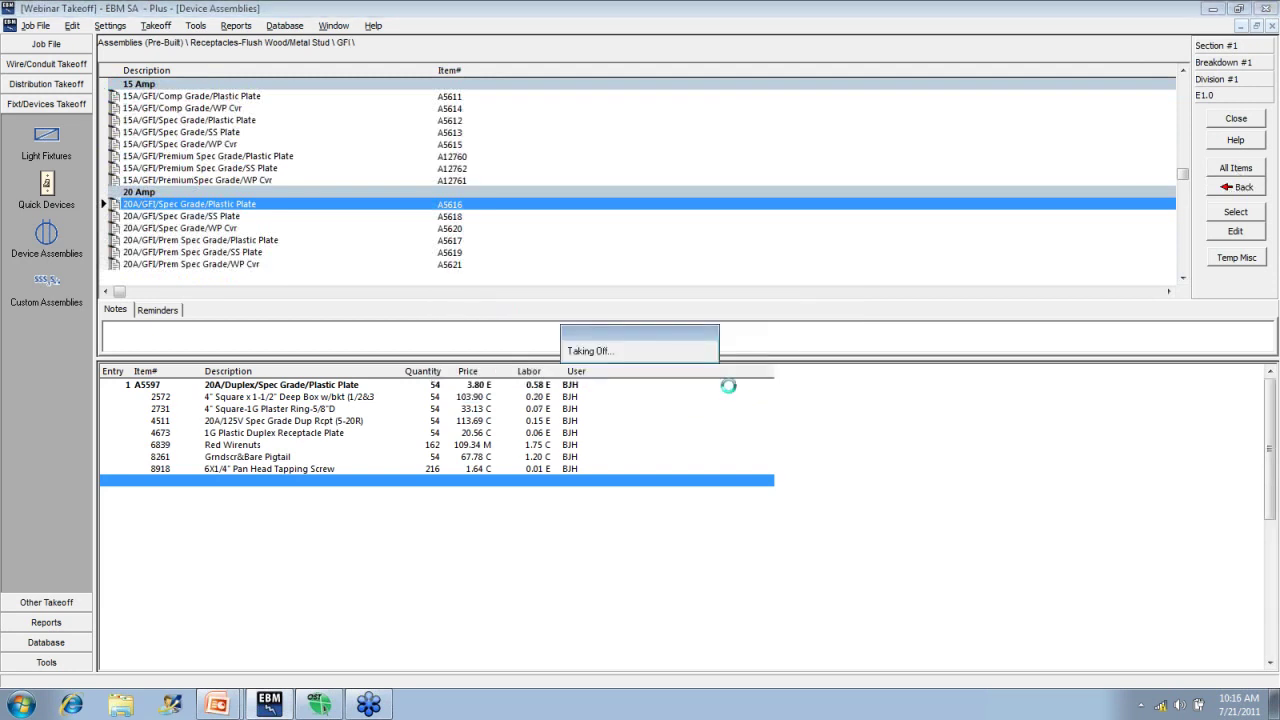
# Take off 15 of the 20A/Quad/Spec Grade/Plastic Plate receptacle assembly.
pyautogui.click(1237, 192)
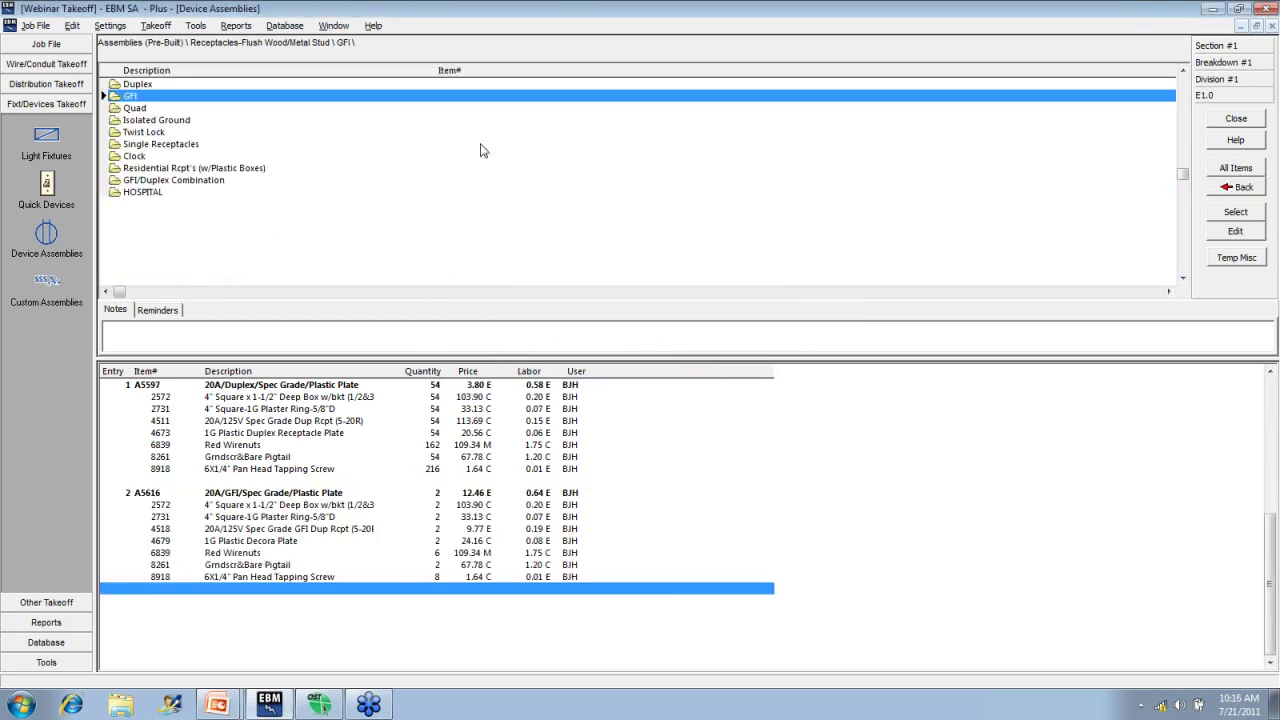
pyautogui.click(132, 108)
pyautogui.doubleClick(132, 108)
pyautogui.doubleClick(155, 145)
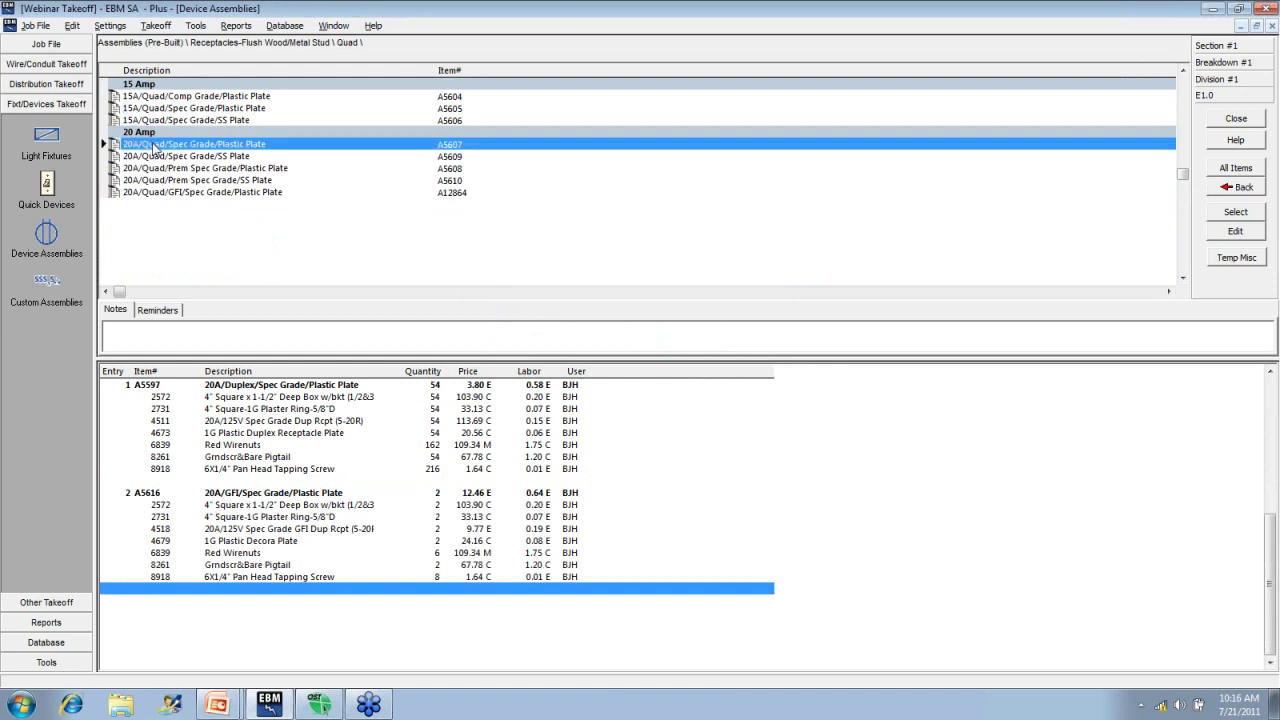
pyautogui.write('15')
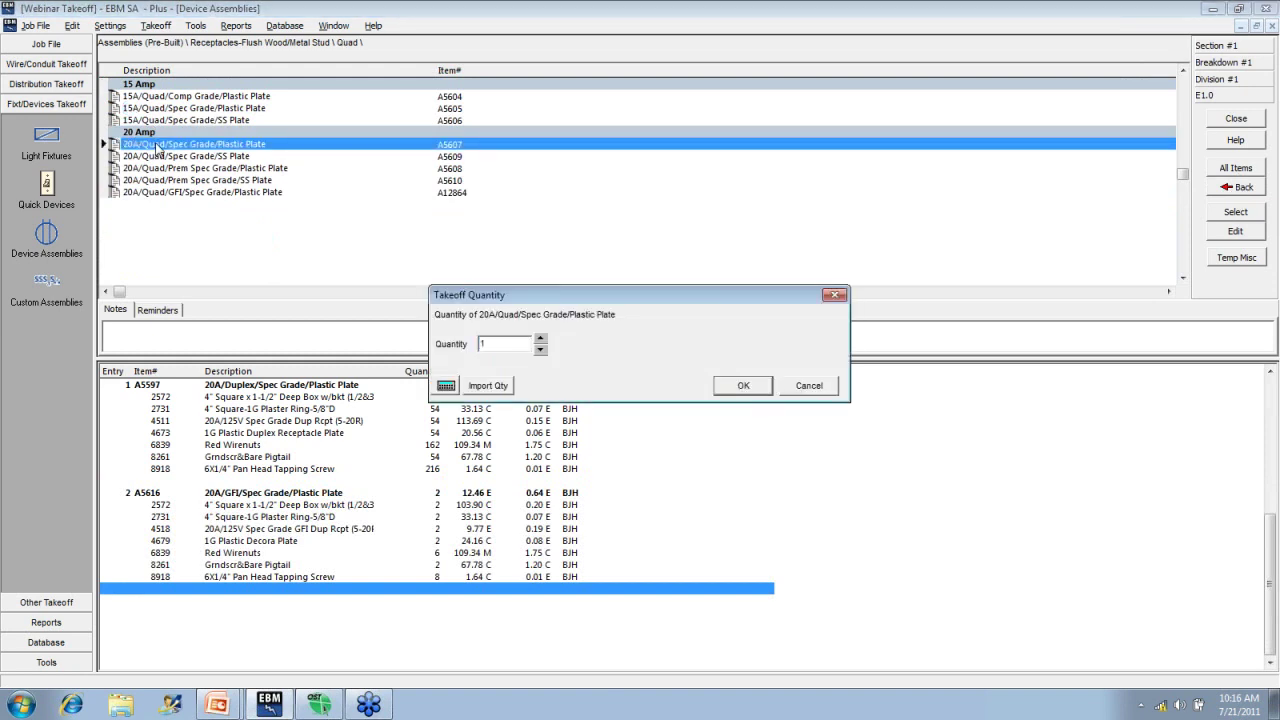
pyautogui.click(743, 385)
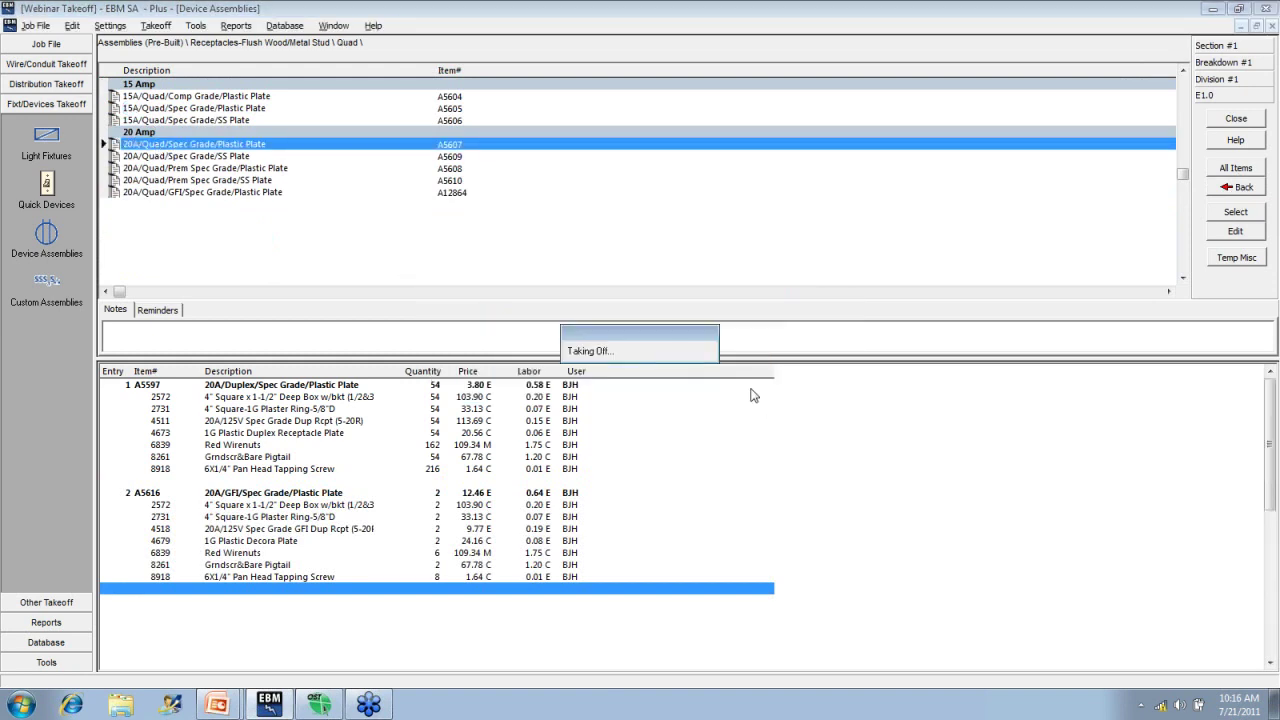
# Take off 2 of the 20A single receptacle assembly.
pyautogui.click(1226, 195)
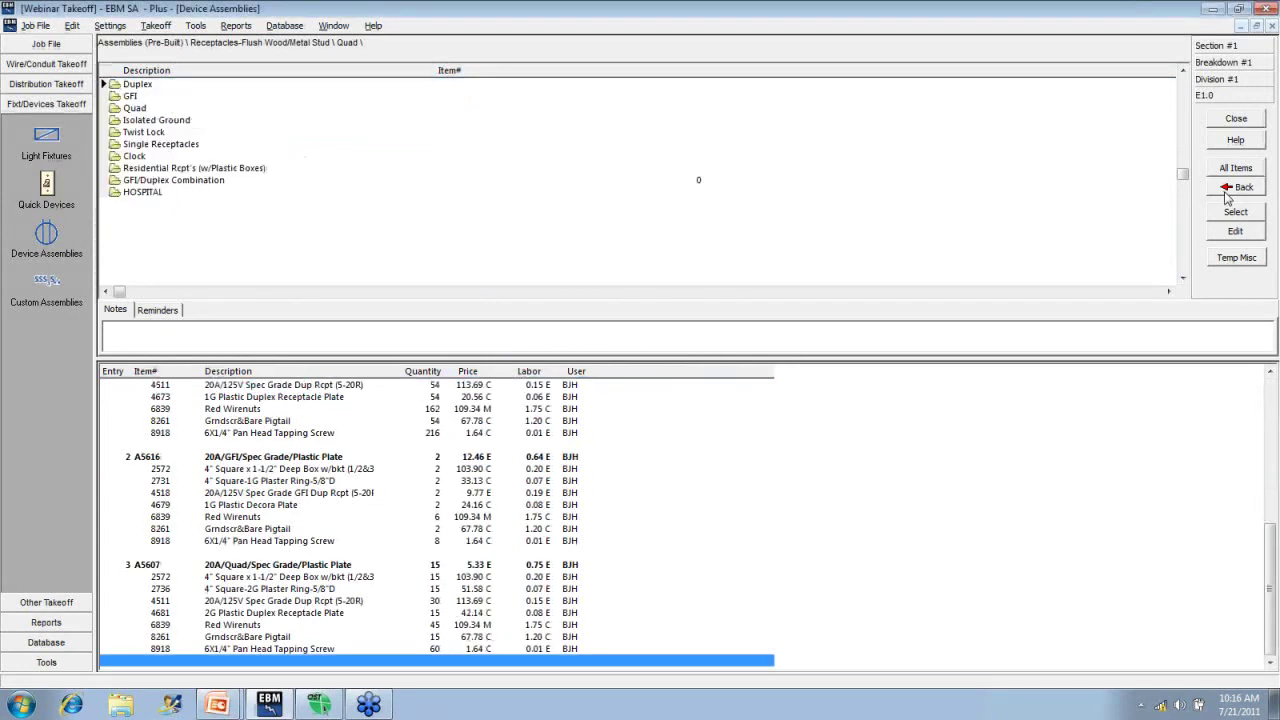
pyautogui.doubleClick(141, 146)
pyautogui.doubleClick(148, 86)
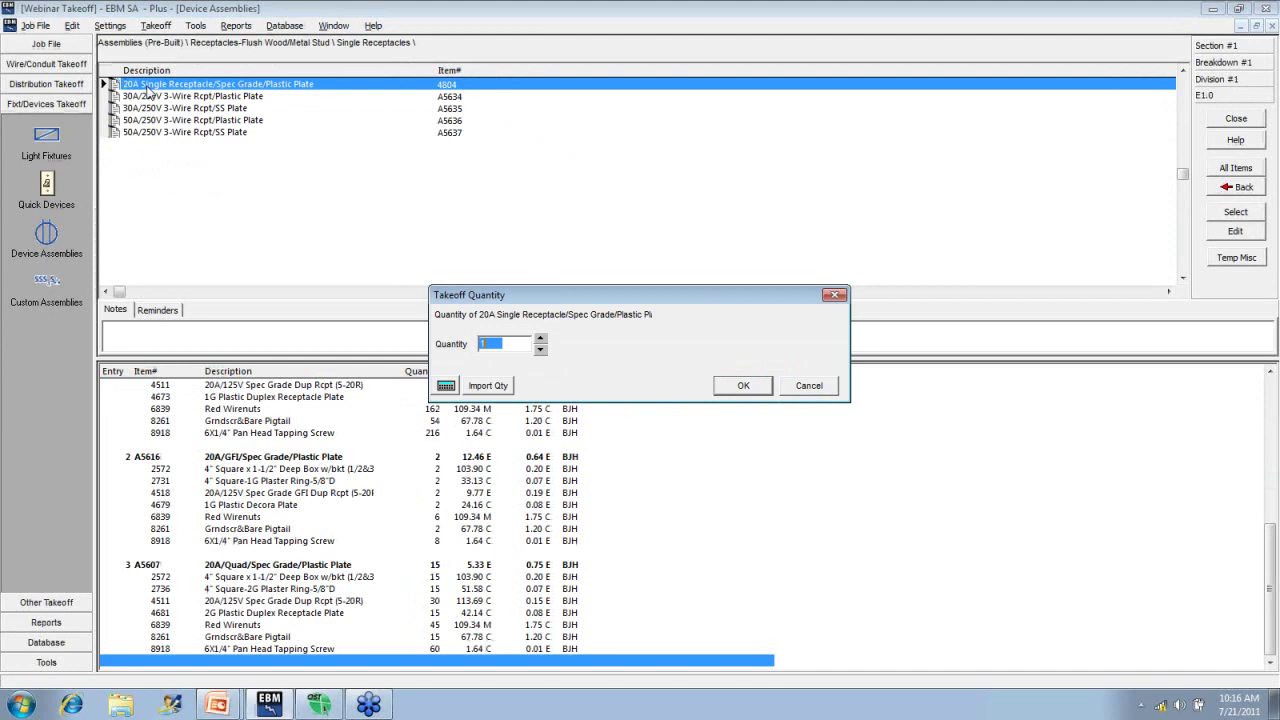
pyautogui.write('2')
pyautogui.click(743, 386)
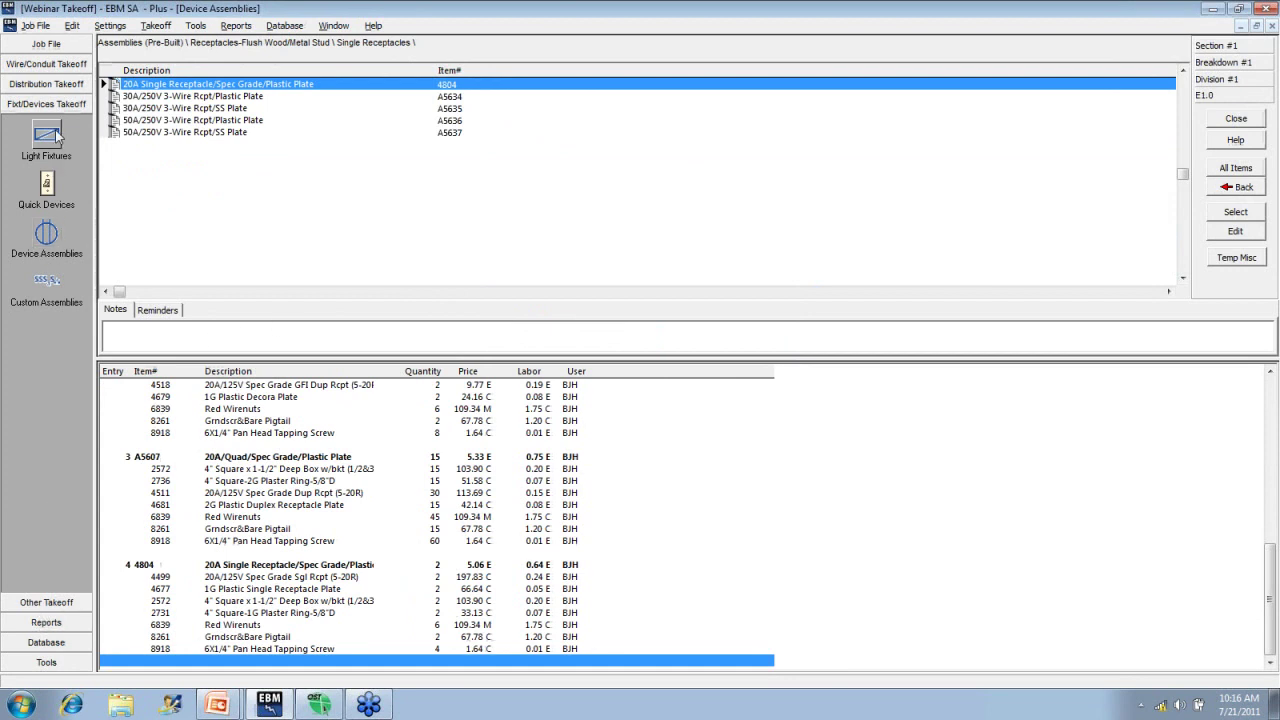
# Take off 7 of the 1P Tgl Manual Starter-Nema 1 encl. from Toggle Manual Starters.
pyautogui.click(40, 88)
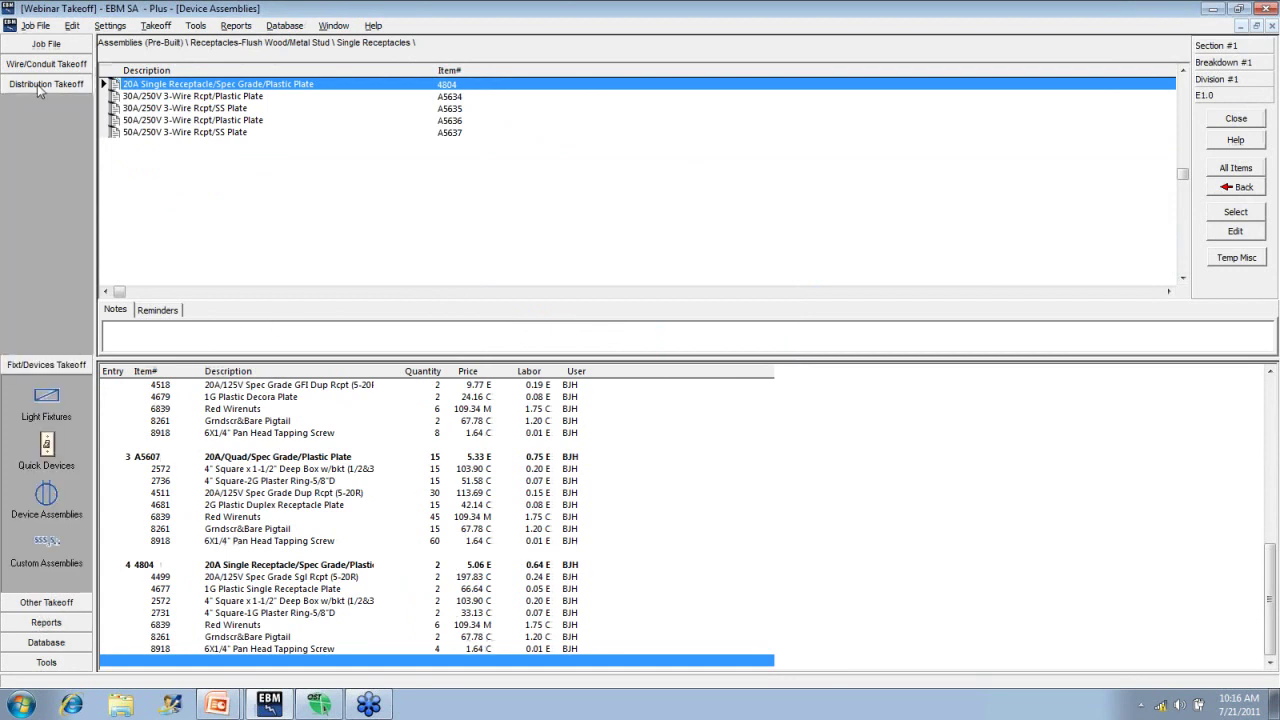
pyautogui.click(46, 312)
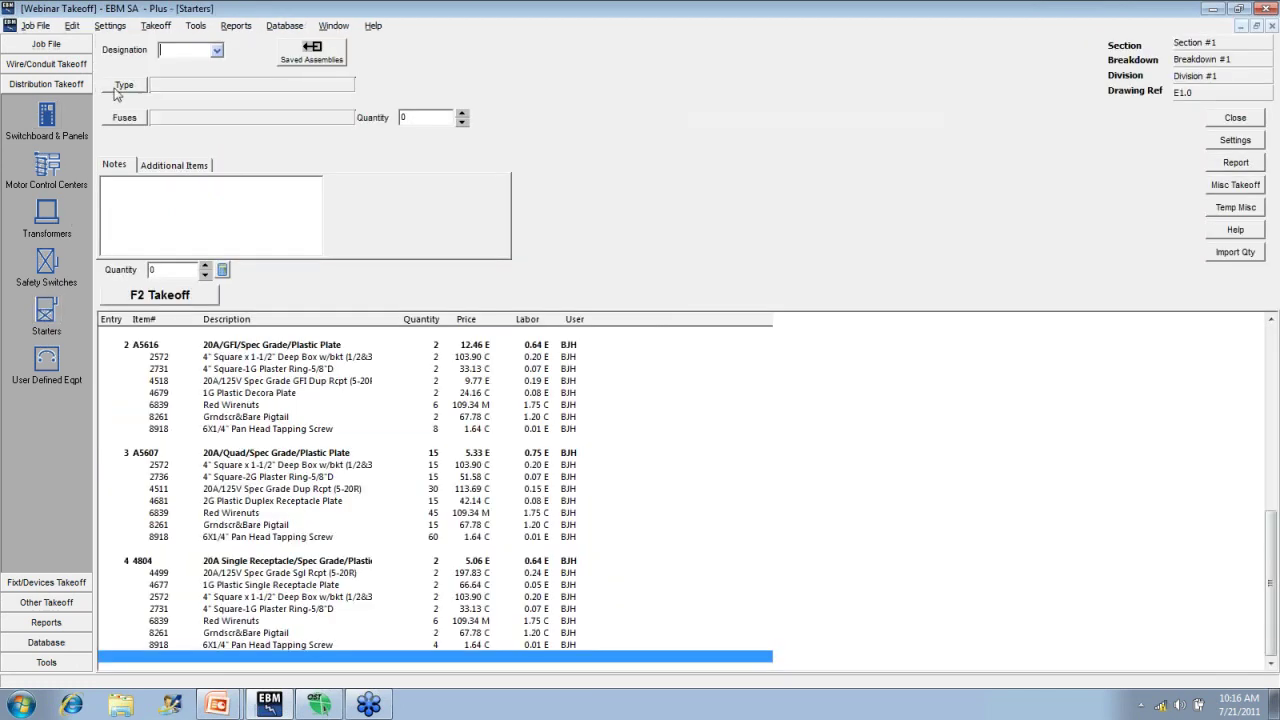
pyautogui.click(122, 87)
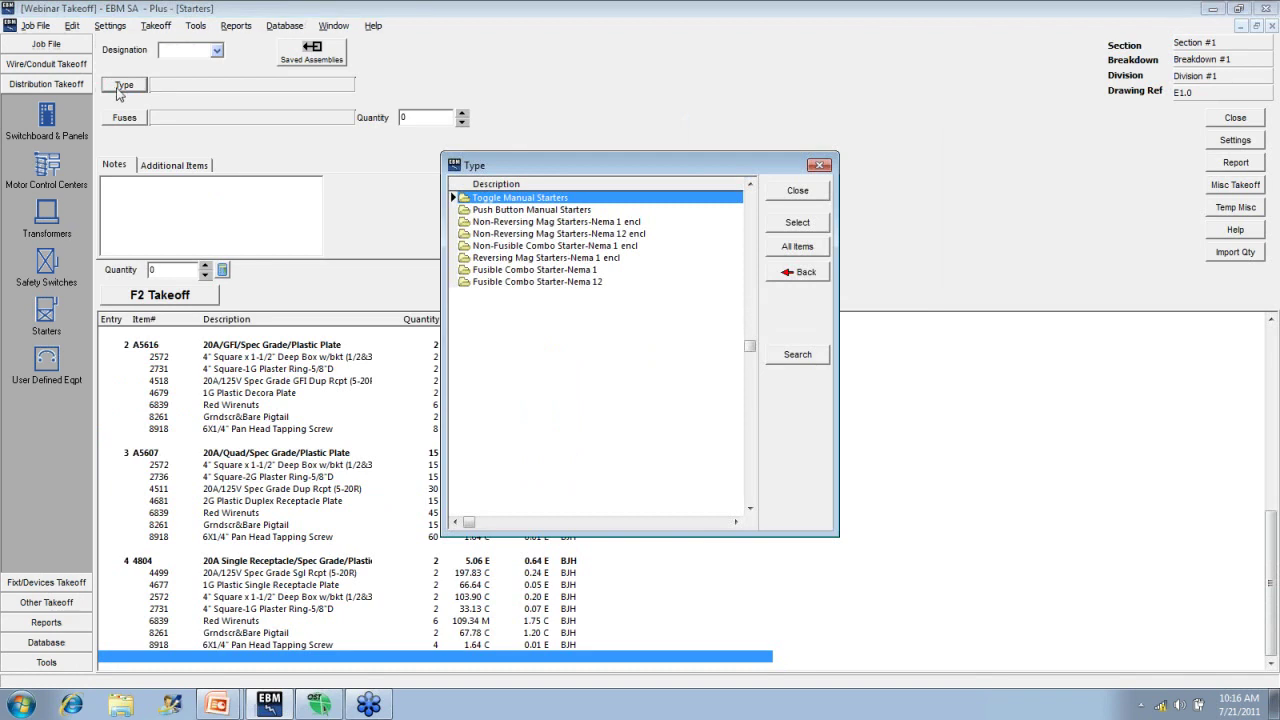
pyautogui.doubleClick(504, 200)
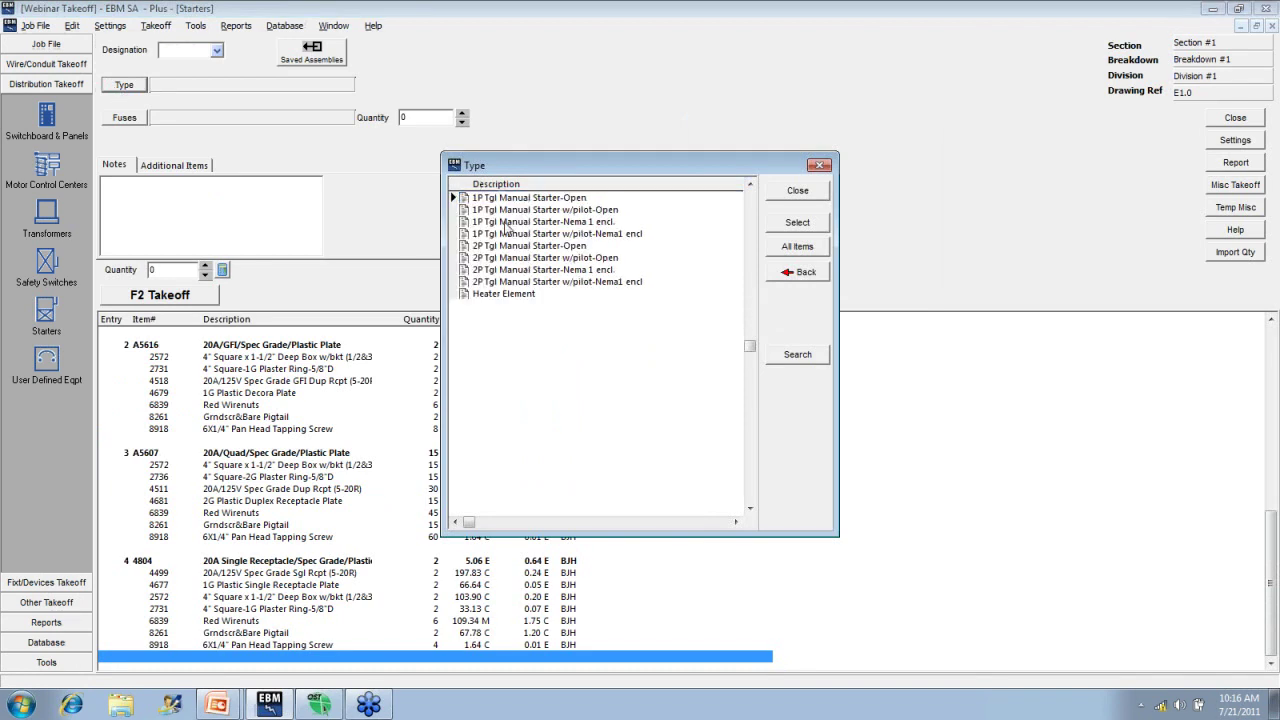
pyautogui.doubleClick(507, 222)
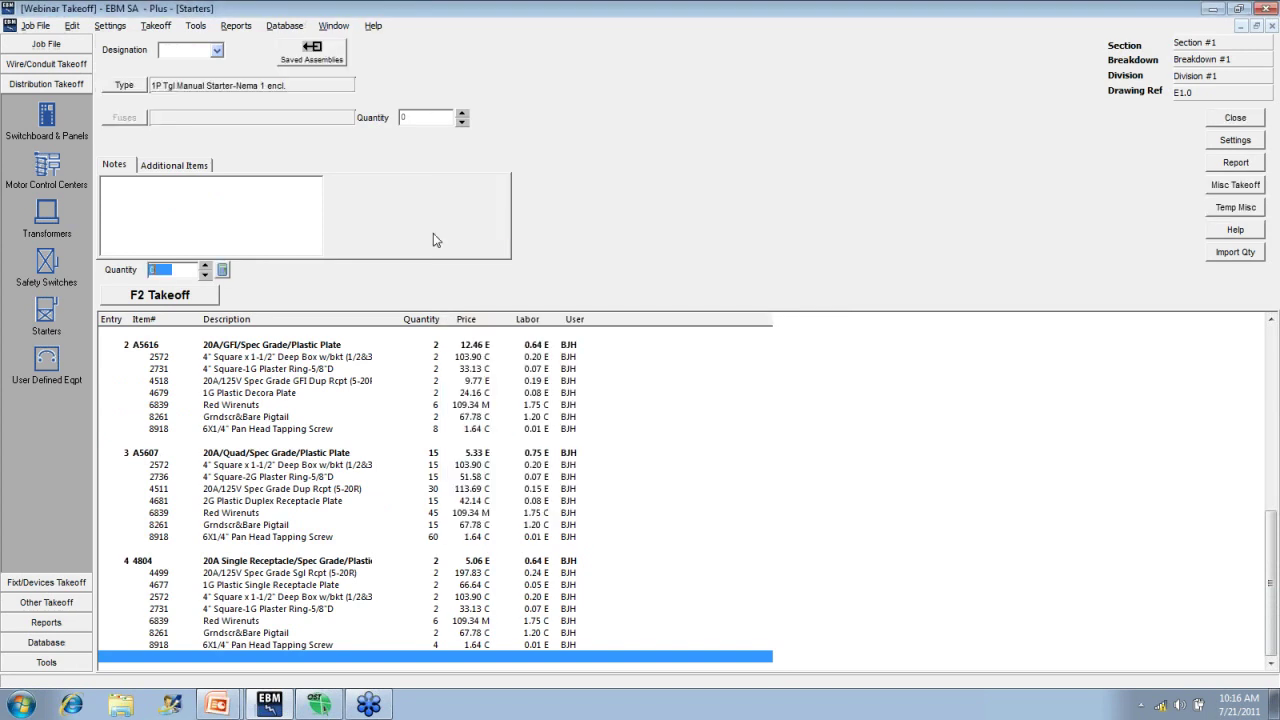
pyautogui.write('7')
pyautogui.click(207, 298)
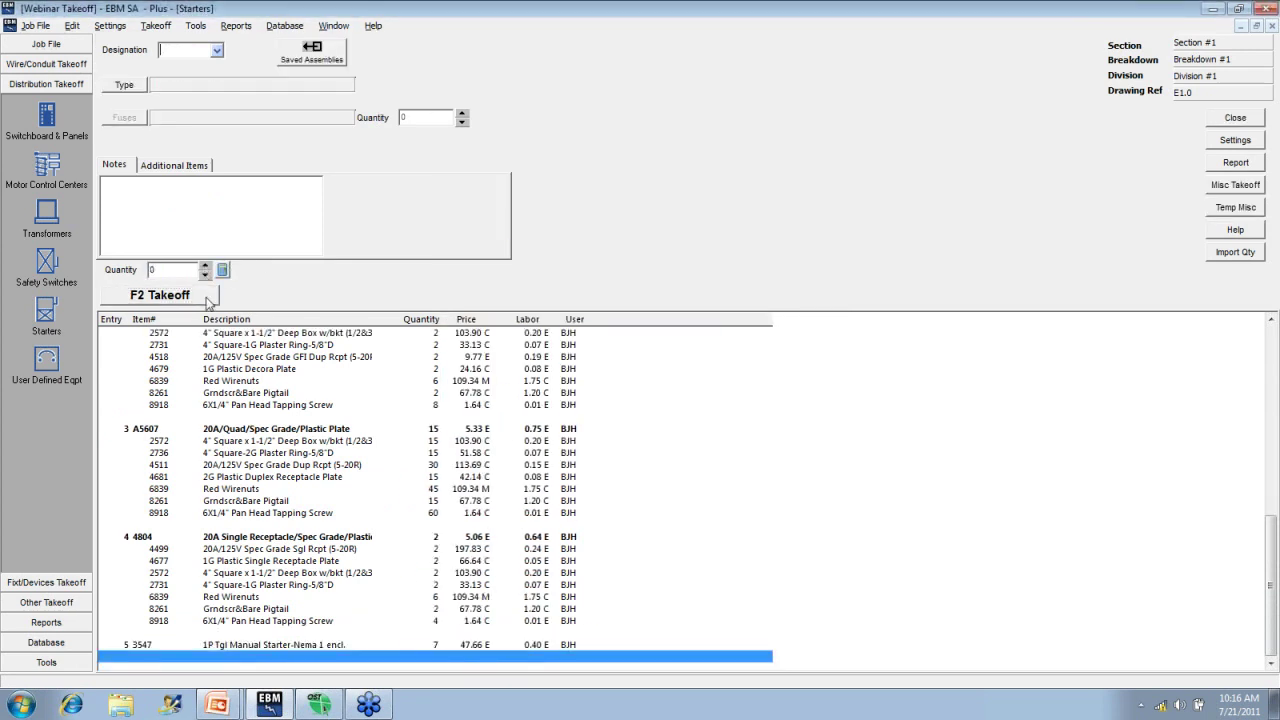
# Take off 30 Tel/Data Outlet/4 Sq Box assemblies with 3/4" conduit stub.
pyautogui.click(47, 584)
pyautogui.click(50, 238)
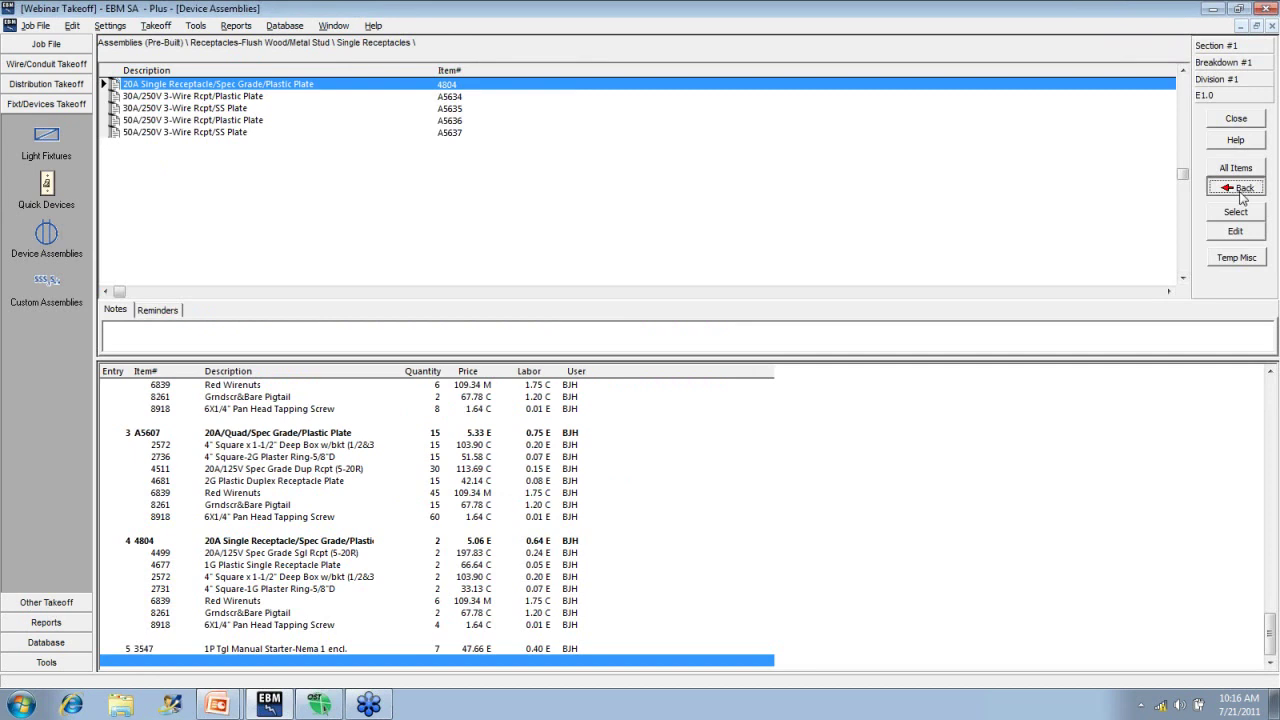
pyautogui.click(1240, 190)
pyautogui.click(1240, 190)
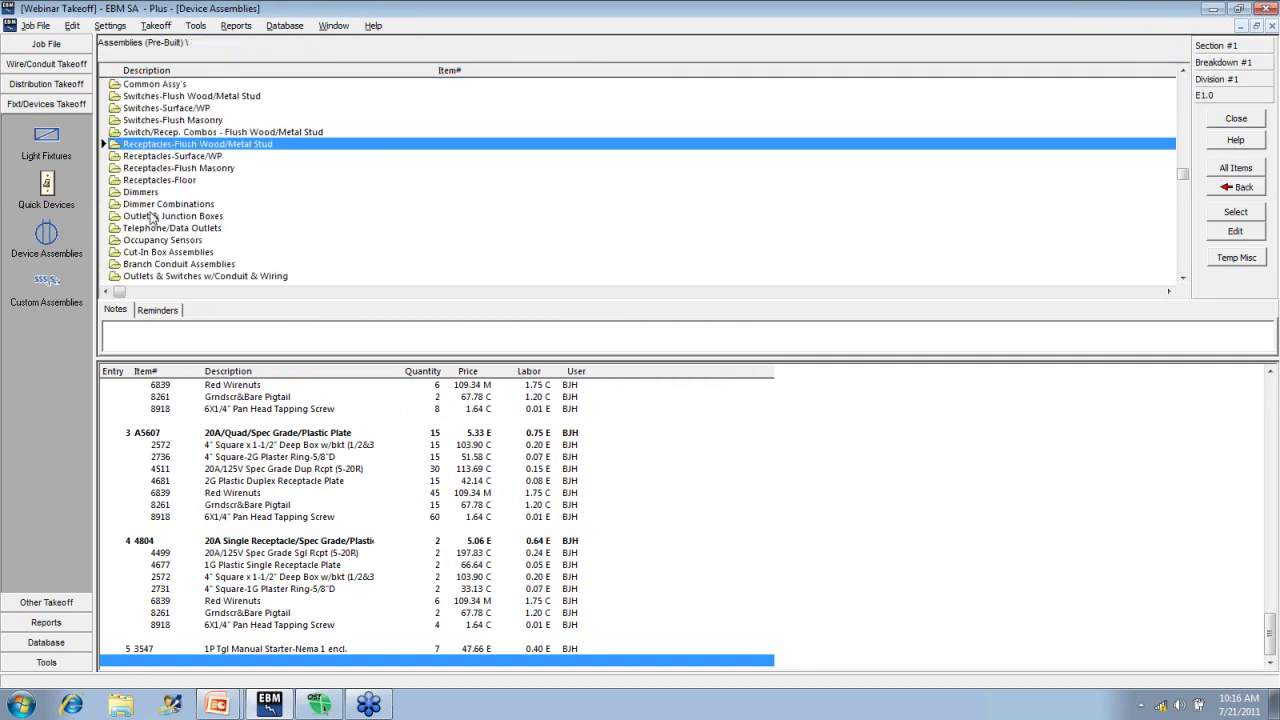
pyautogui.doubleClick(147, 228)
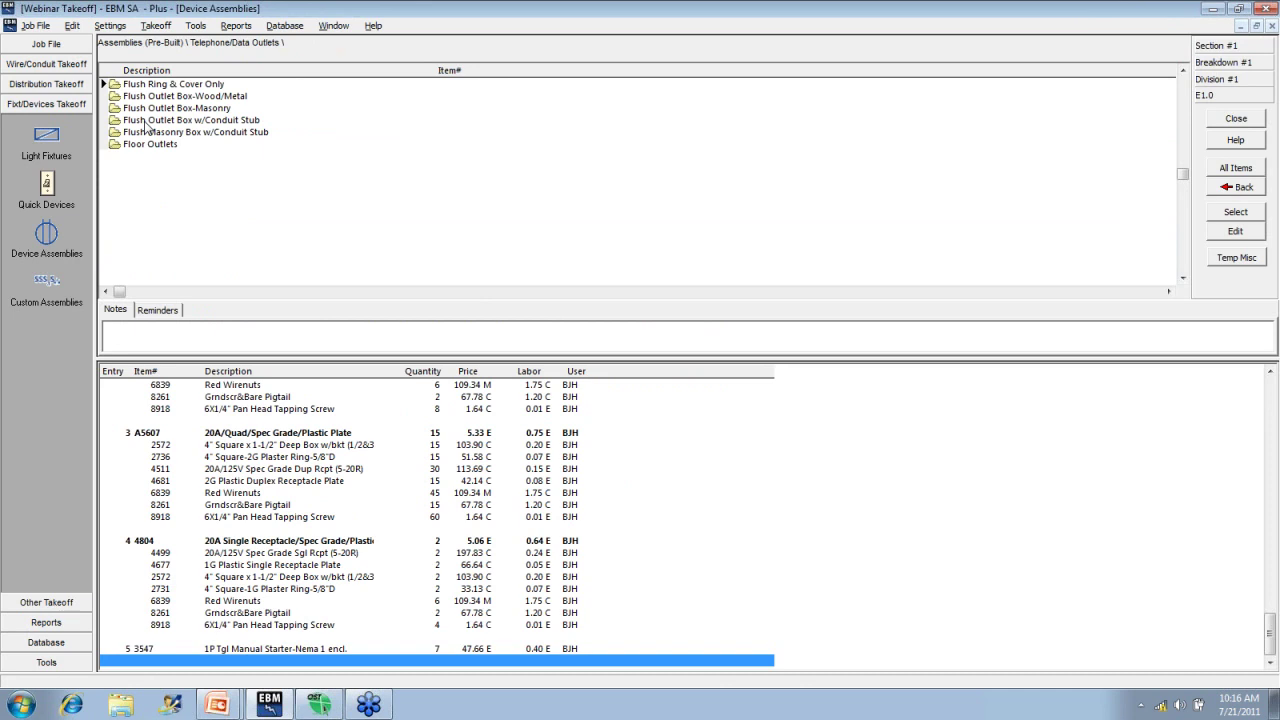
pyautogui.doubleClick(145, 121)
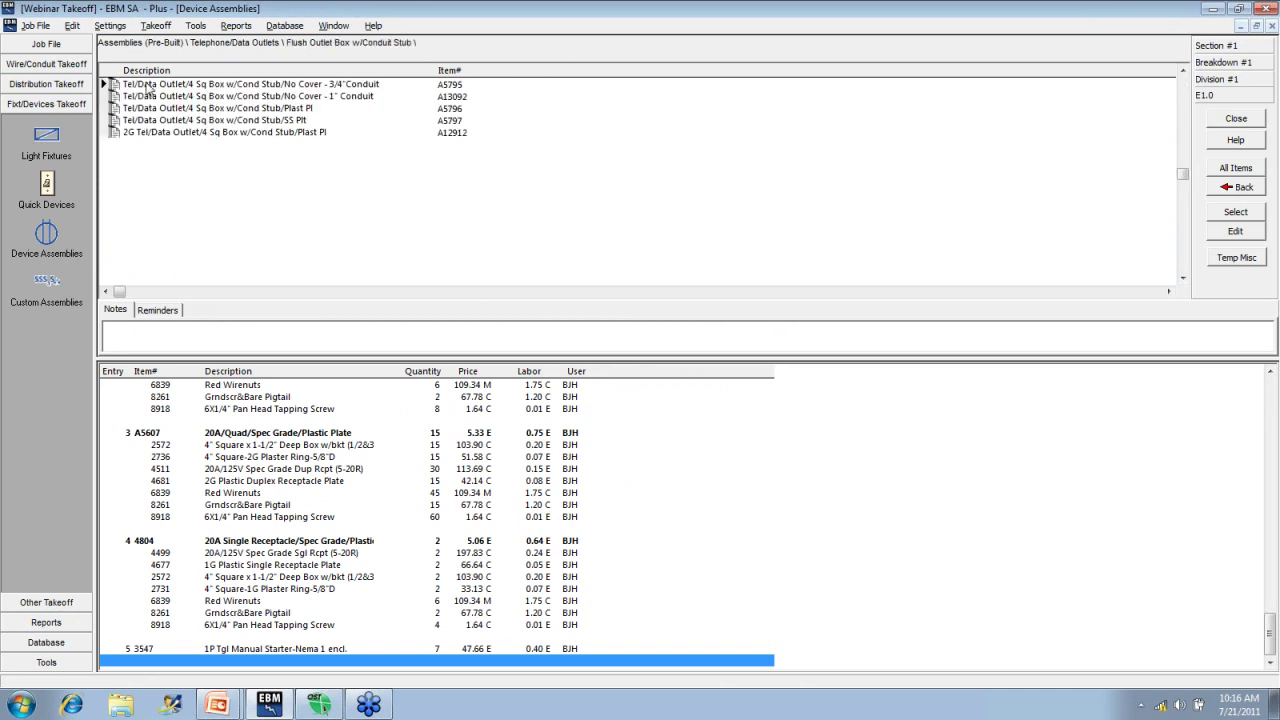
pyautogui.doubleClick(148, 86)
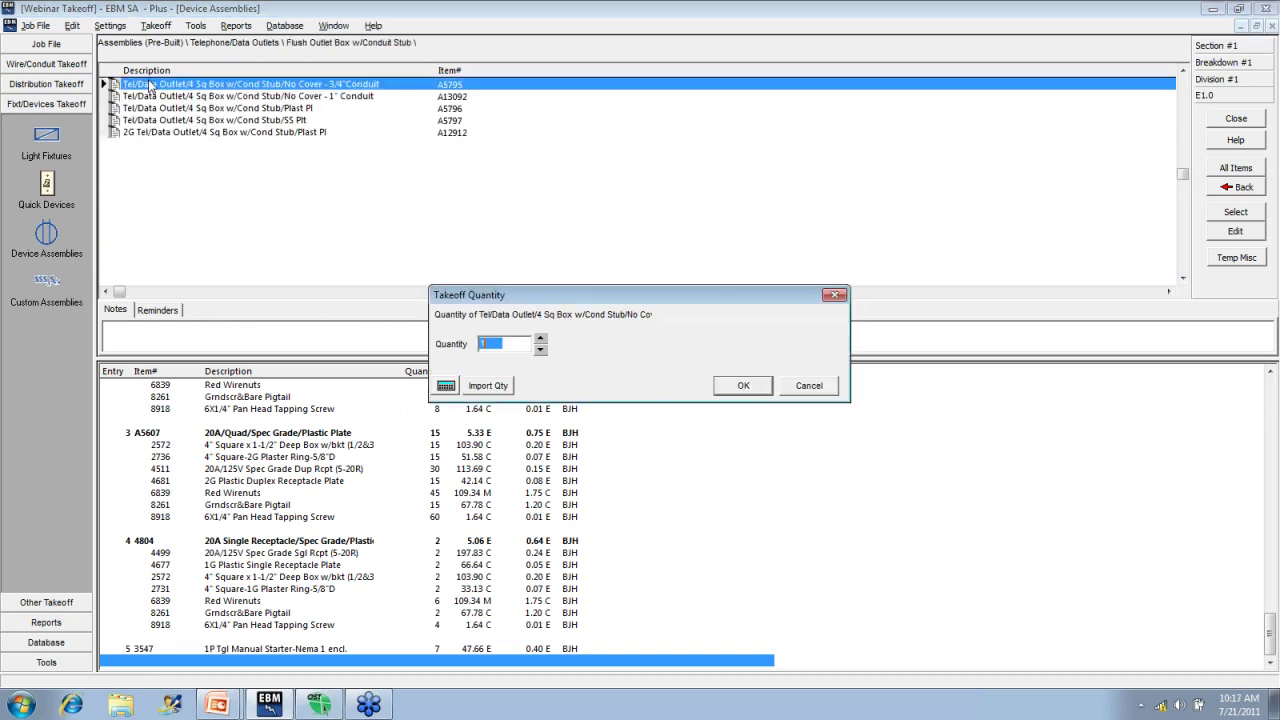
pyautogui.write('30')
pyautogui.press('Return')
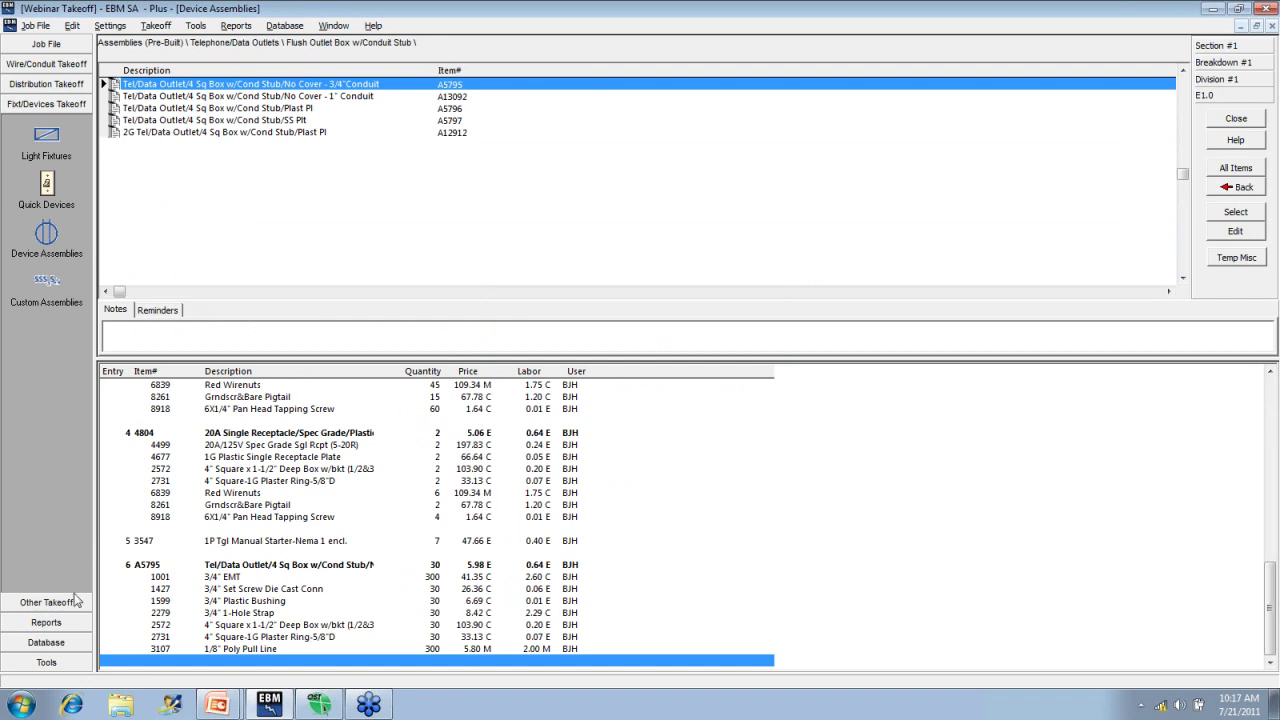
pyautogui.click(47, 65)
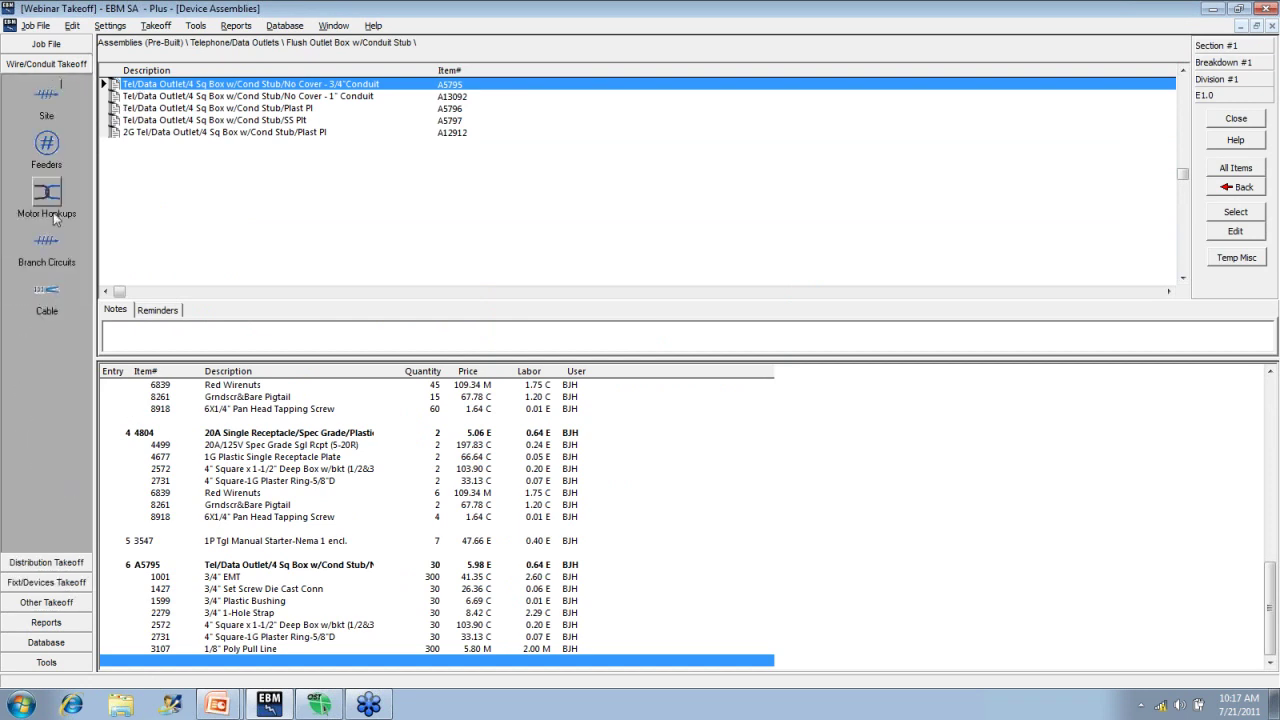
# Take off 12/2 aluminum clad MC cable runs with straps and connectors, totalling 810.
pyautogui.click(47, 292)
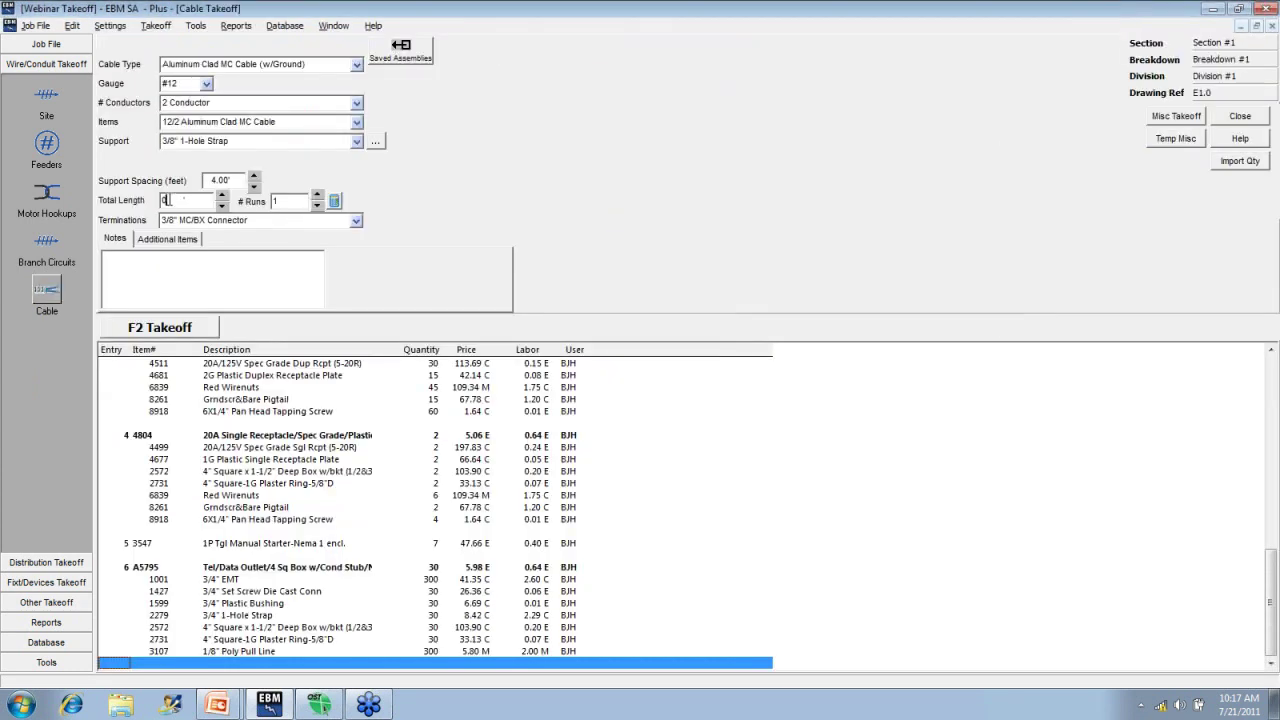
pyautogui.click(166, 200)
pyautogui.write('810')
pyautogui.click(296, 204)
pyautogui.write('54')
pyautogui.click(190, 329)
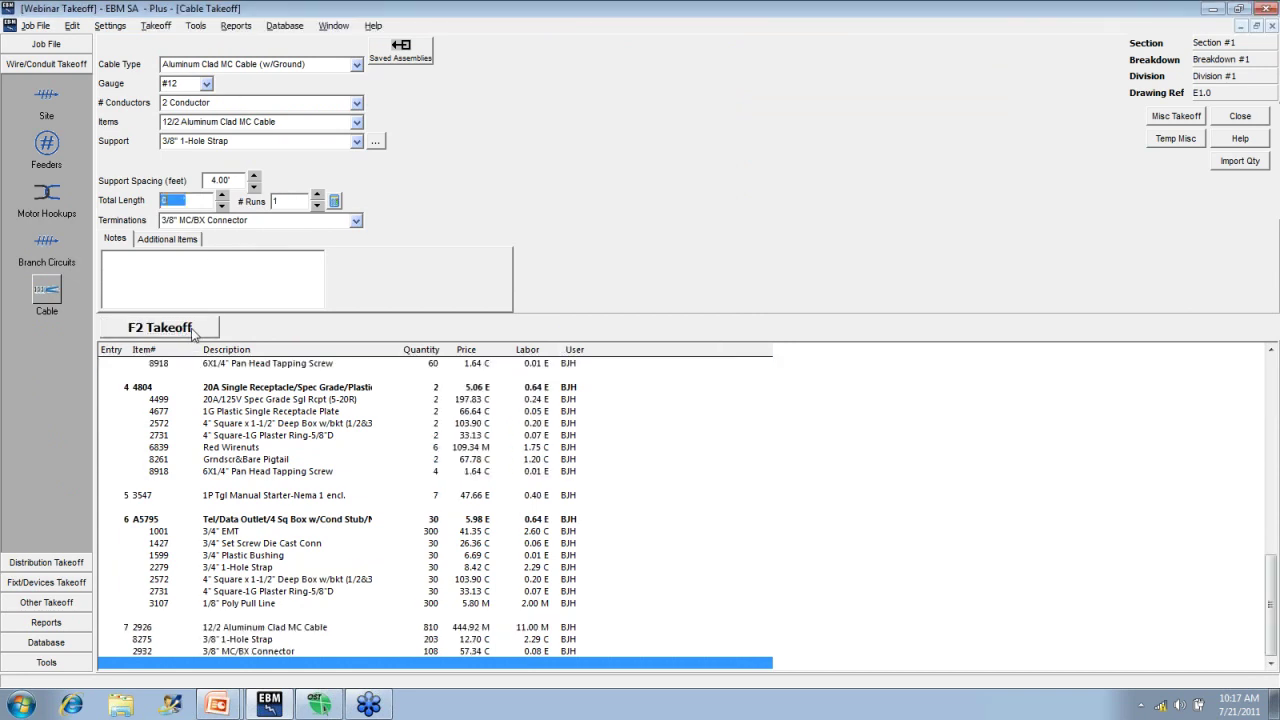
# Switch the cable to 3 conductors and take off 12/3 MC cable runs totalling 405.
pyautogui.click(357, 103)
pyautogui.click(207, 146)
pyautogui.click(186, 199)
pyautogui.write('405')
pyautogui.click(285, 202)
pyautogui.write('27')
pyautogui.click(131, 336)
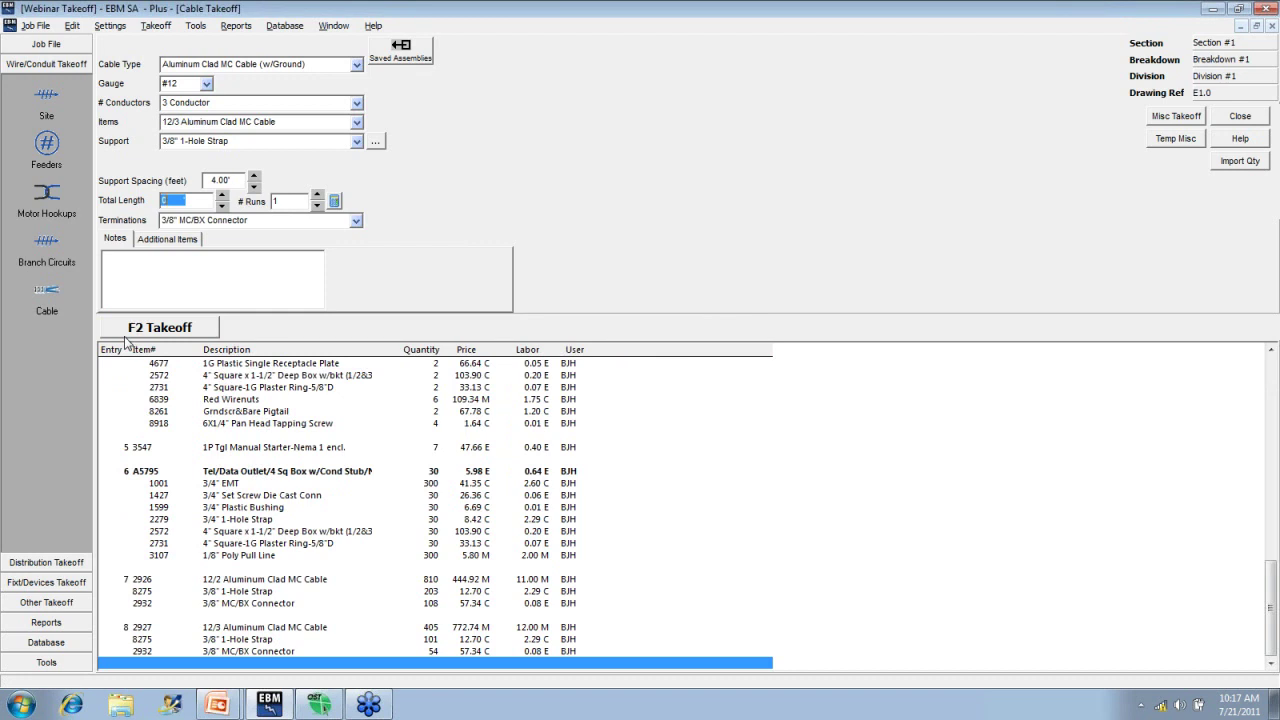
# Set up a branch circuit with five #12 wires, 500 overall length and 10 runs.
pyautogui.click(48, 252)
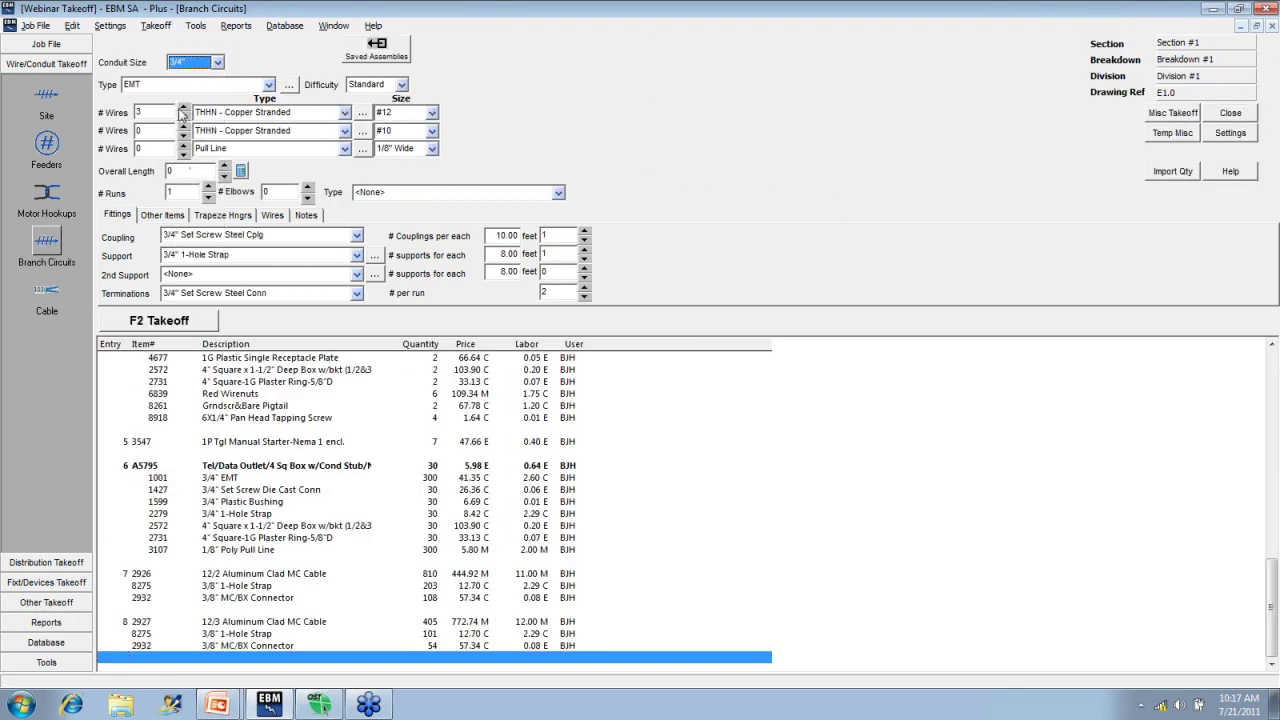
pyautogui.click(182, 110)
pyautogui.click(182, 110)
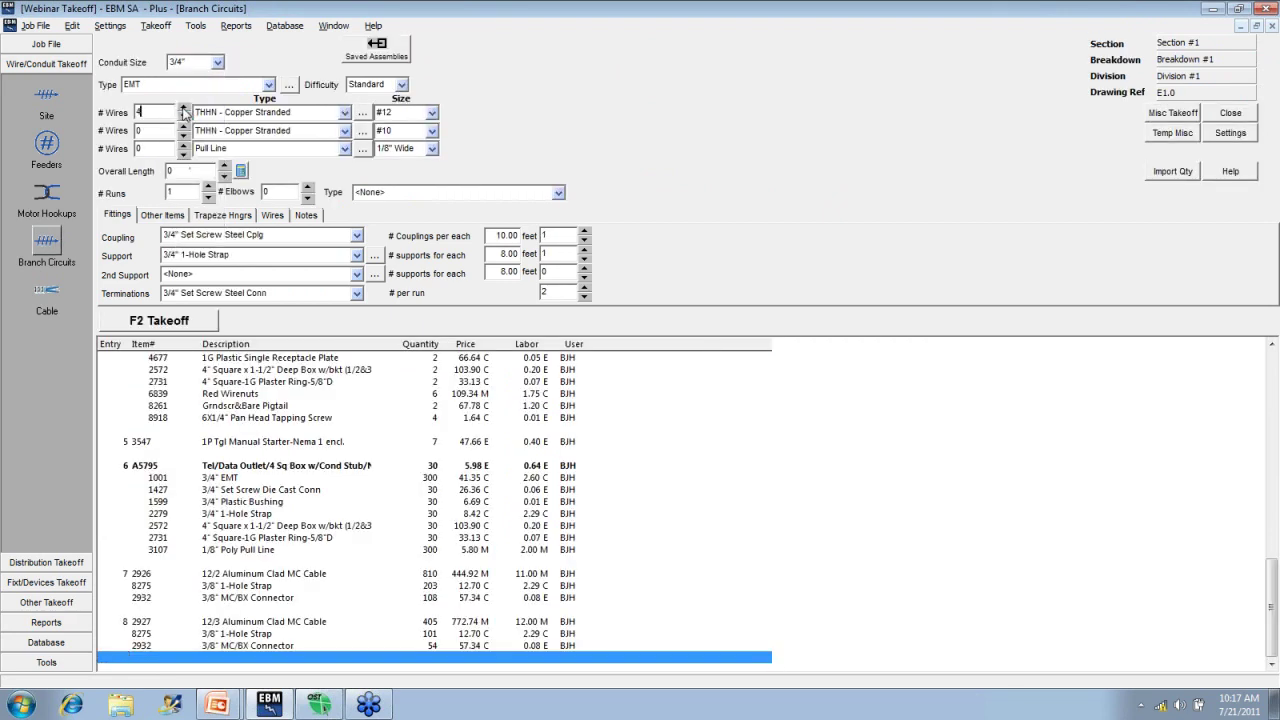
pyautogui.click(201, 172)
pyautogui.write('500')
pyautogui.press('Tab')
pyautogui.write('10')
# Attach 10 4" Square Box & Blank Cover assemblies and take off the circuit.
pyautogui.click(177, 217)
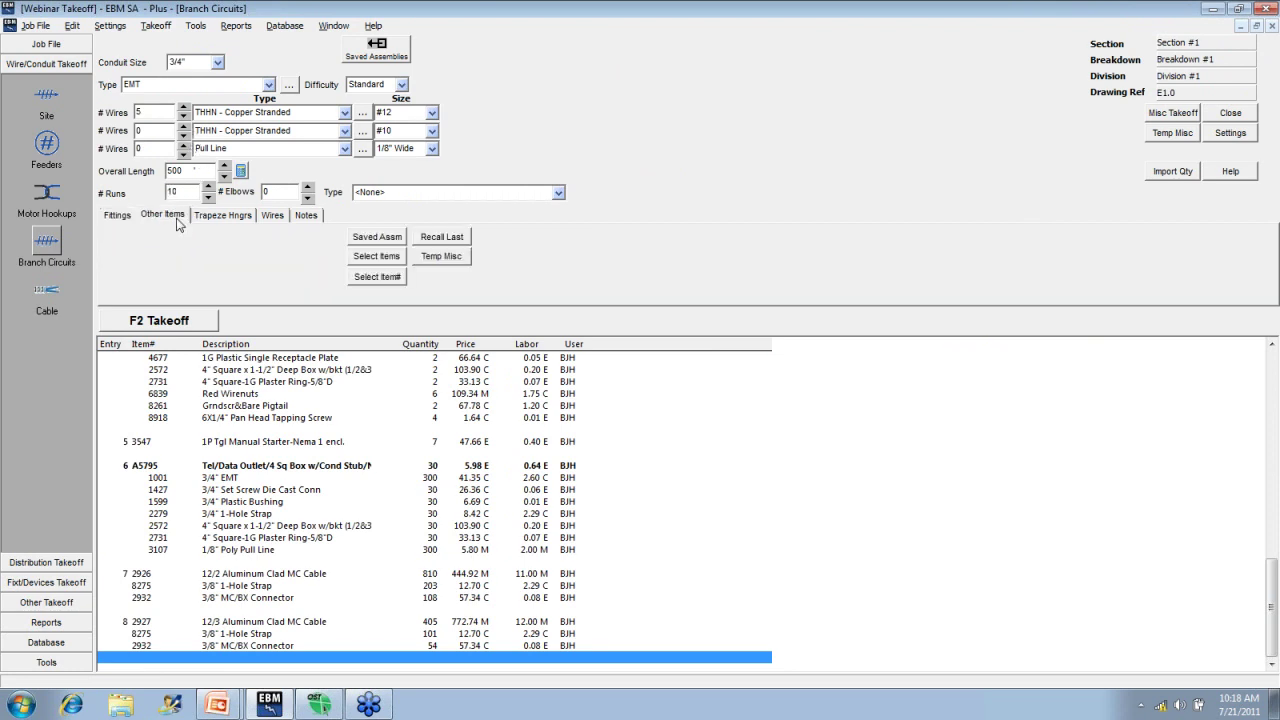
pyautogui.click(376, 237)
pyautogui.doubleClick(503, 246)
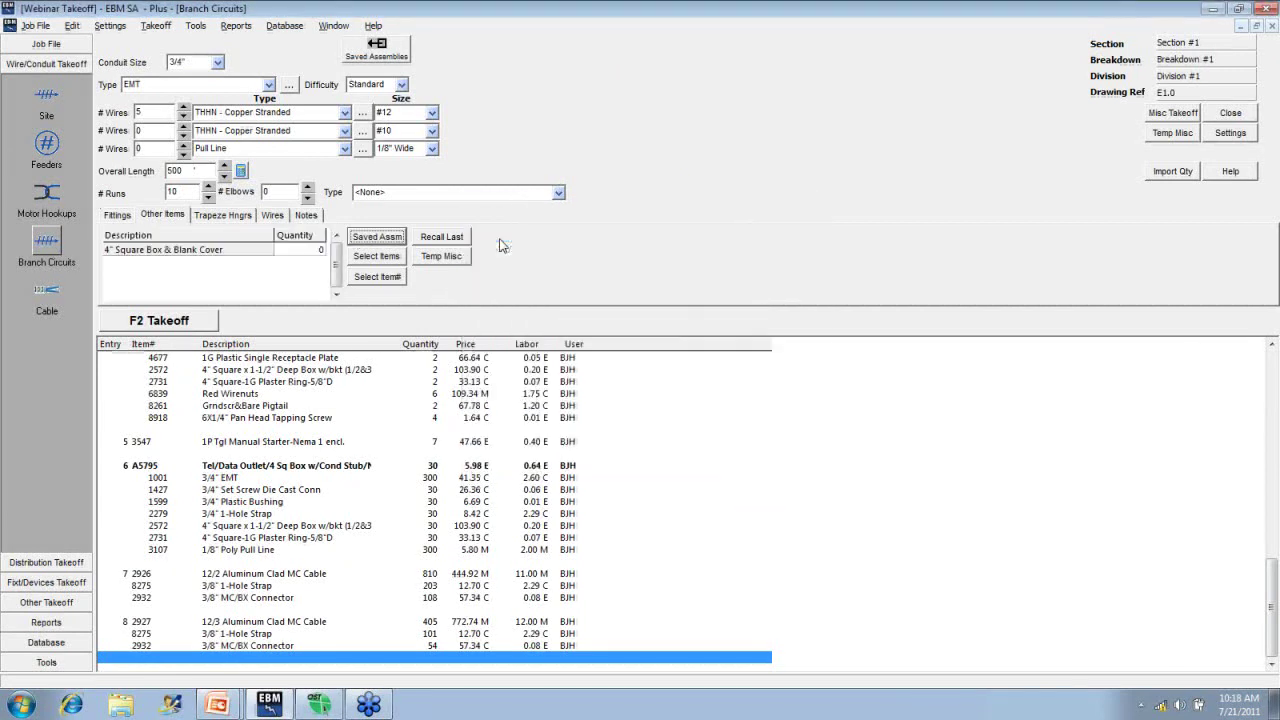
pyautogui.click(305, 250)
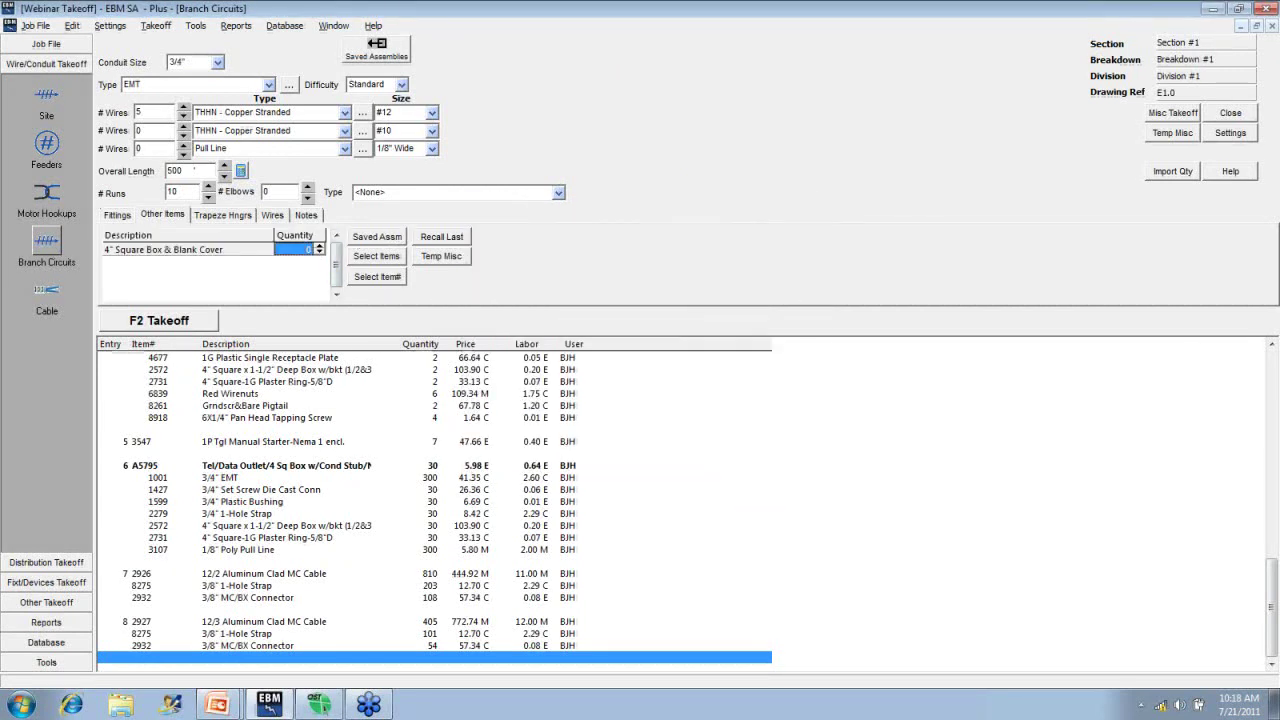
pyautogui.write('10')
pyautogui.click(198, 325)
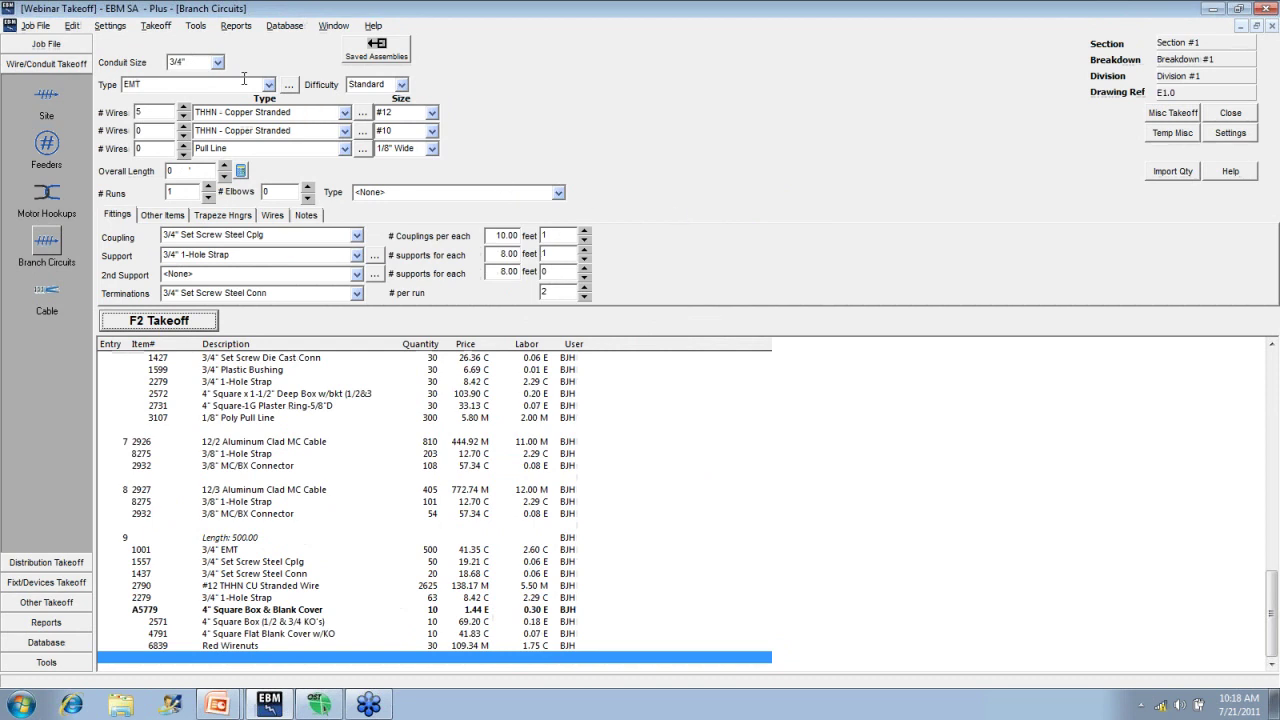
pyautogui.click(183, 116)
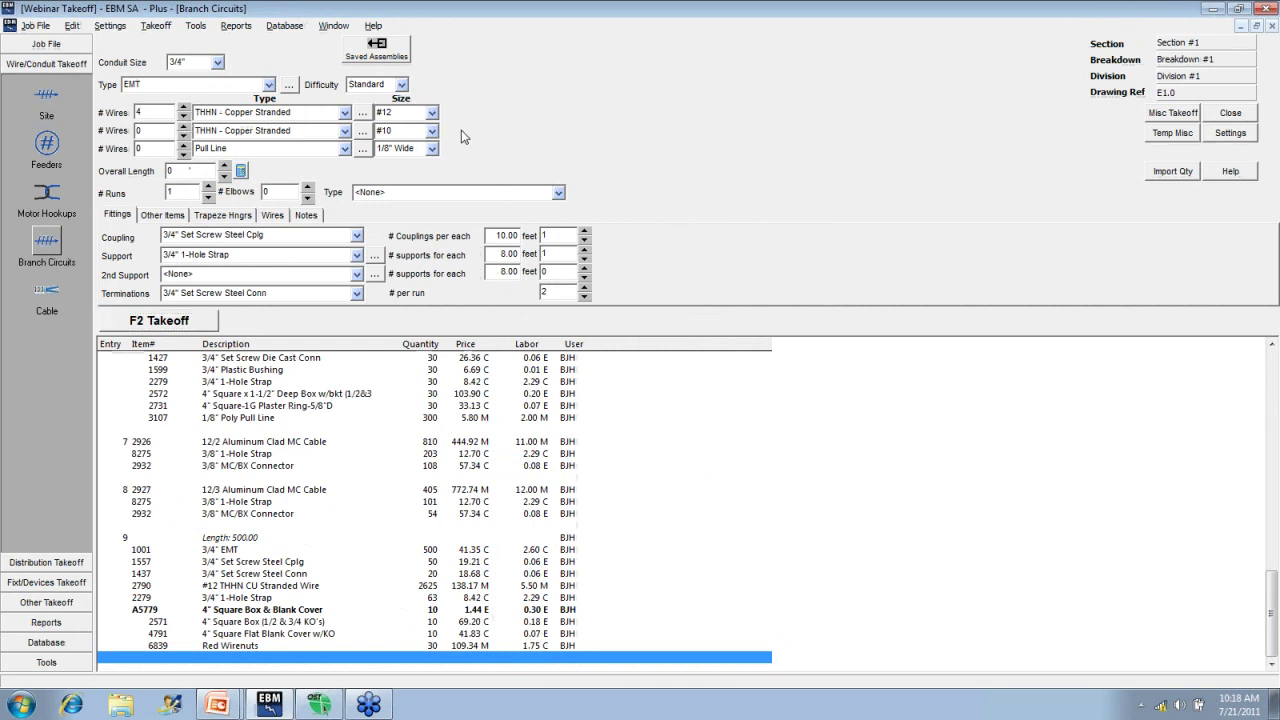
# Take off a 30-foot 3/4" EMT run with four #10 wires.
pyautogui.click(432, 113)
pyautogui.click(366, 156)
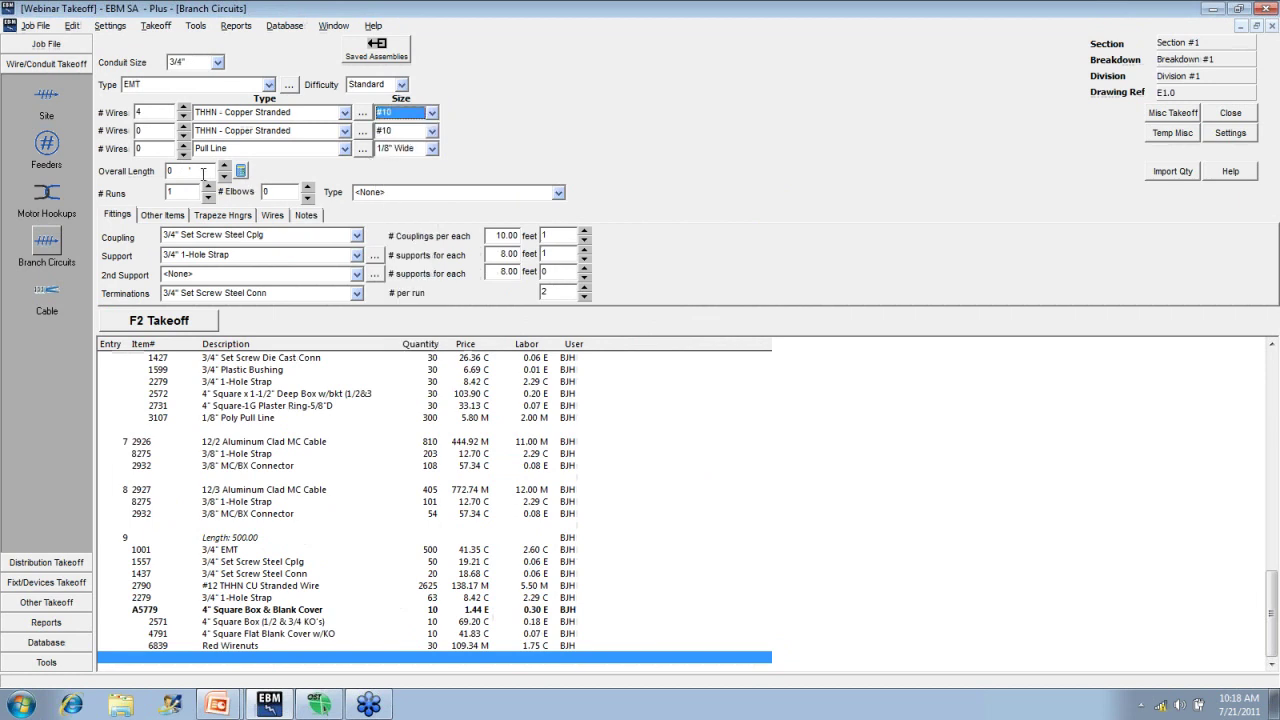
pyautogui.click(184, 170)
pyautogui.write('30')
pyautogui.click(155, 320)
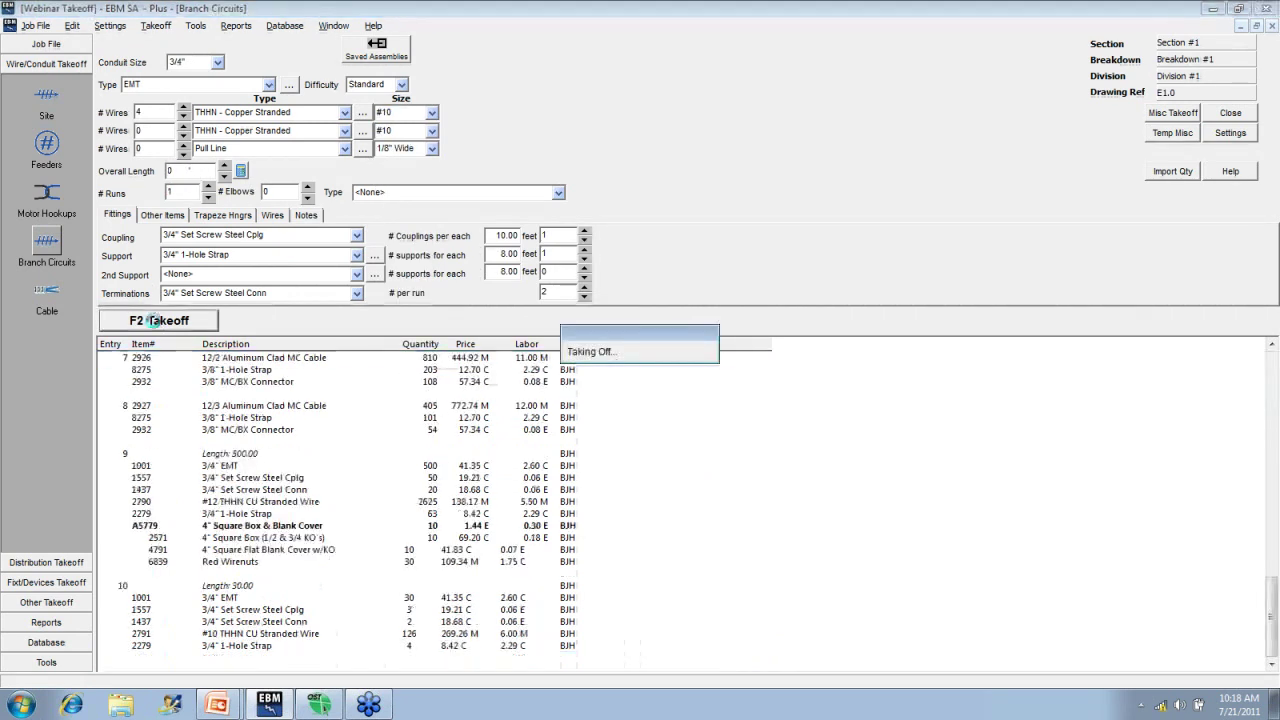
# Set up a 70-foot 1" conduit run with three #6 wires and one #10.
pyautogui.click(218, 63)
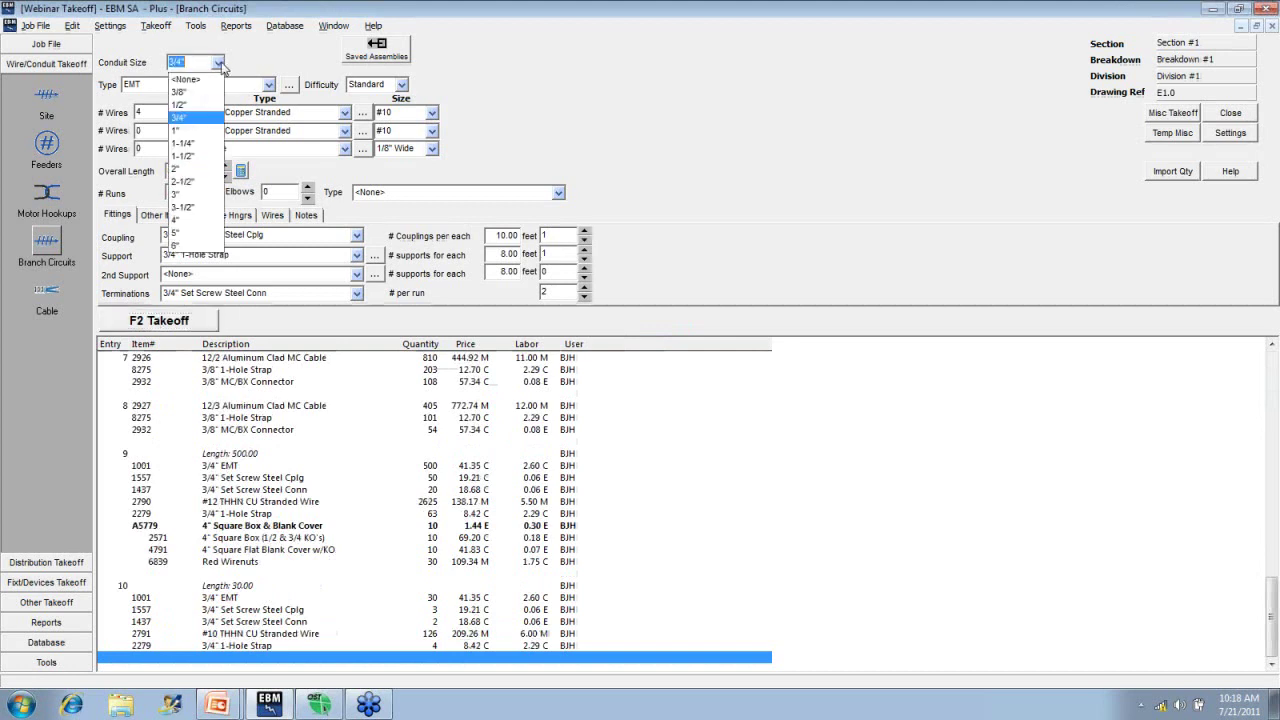
pyautogui.click(181, 130)
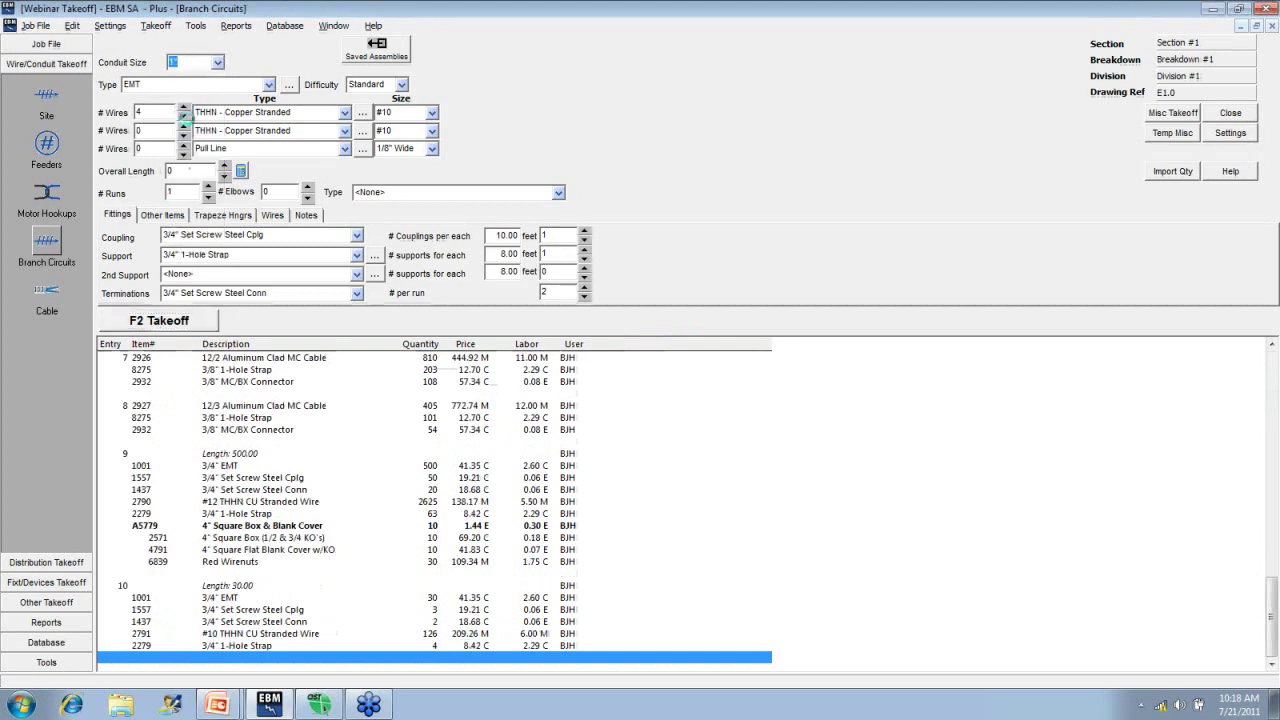
pyautogui.click(183, 117)
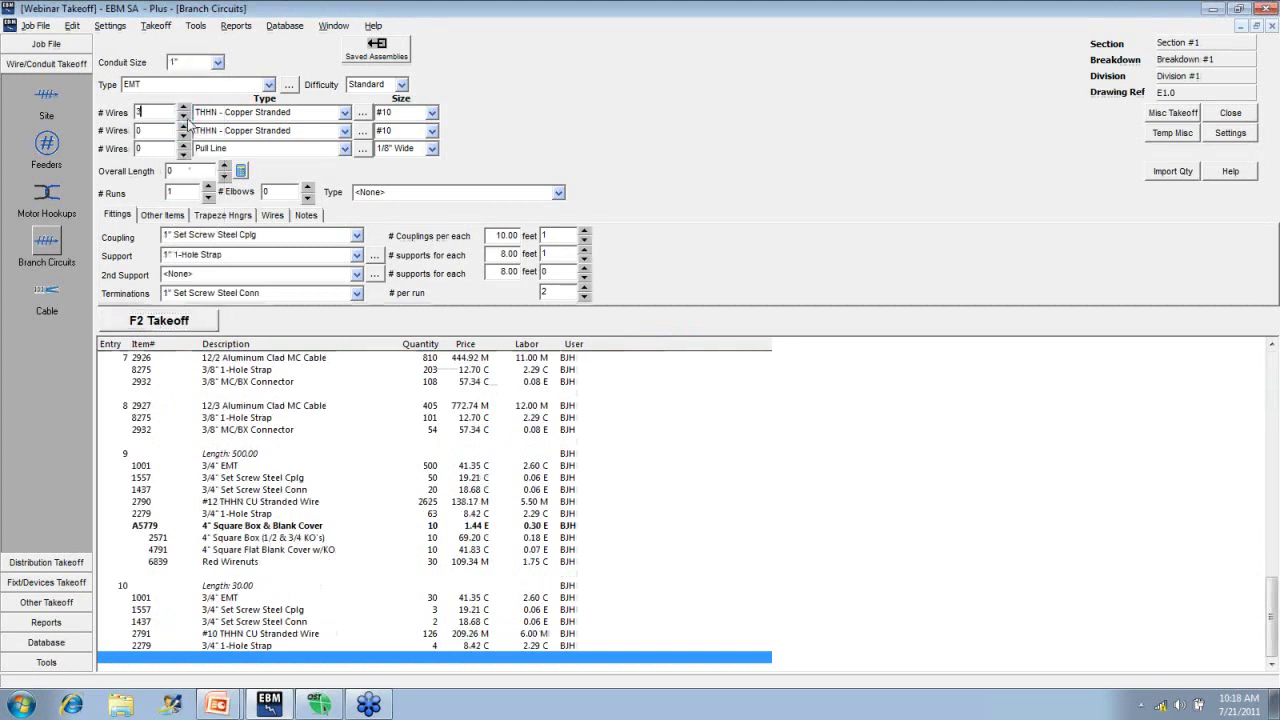
pyautogui.click(431, 112)
pyautogui.click(388, 168)
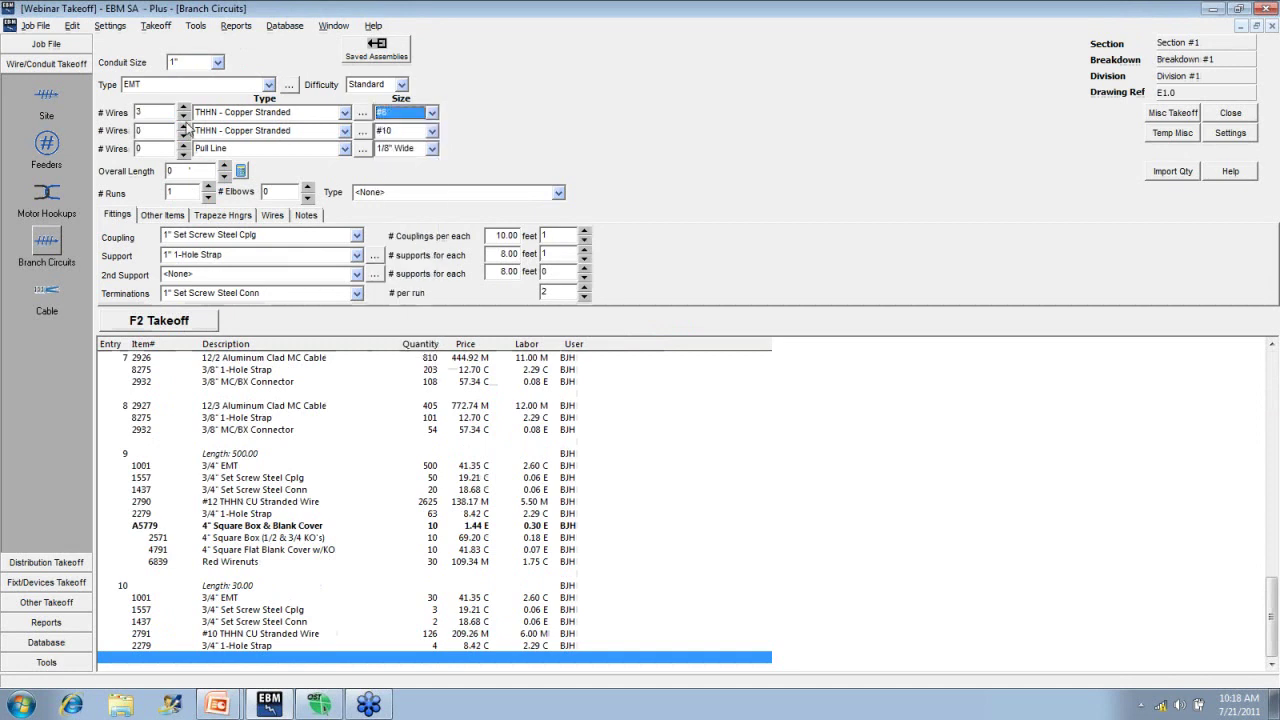
pyautogui.click(183, 126)
pyautogui.click(173, 170)
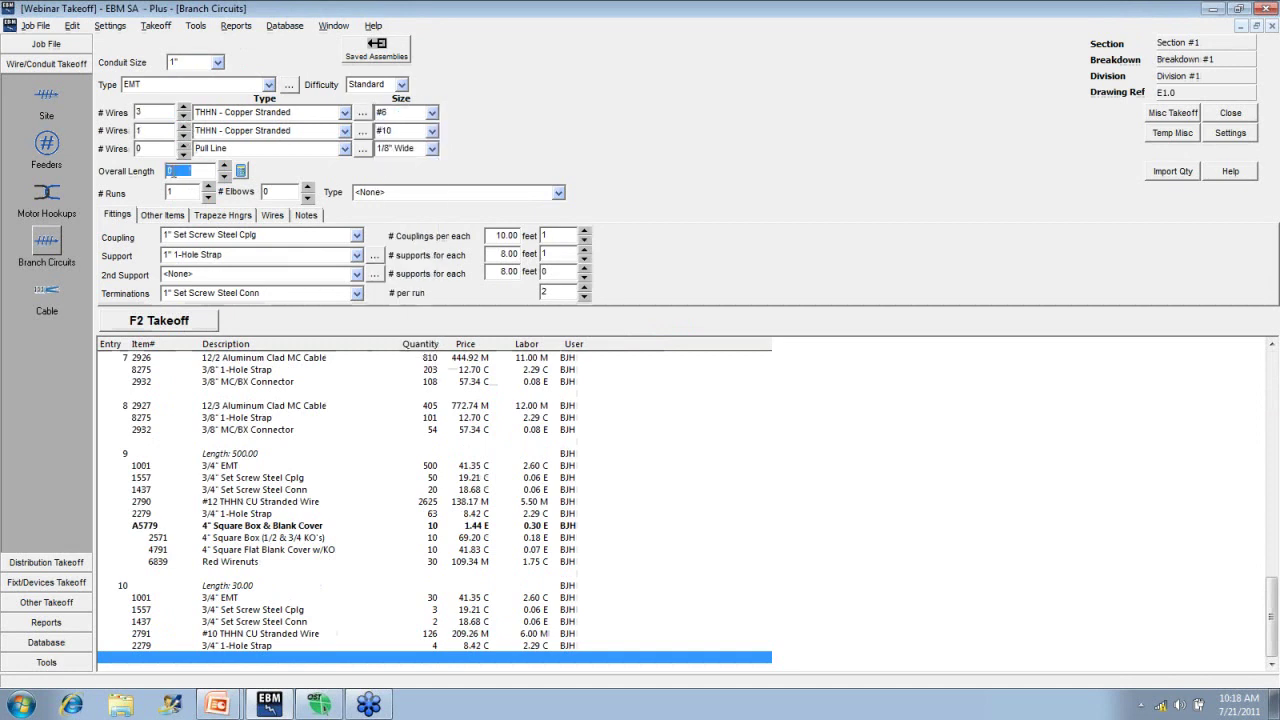
pyautogui.write('70')
pyautogui.press('Tab')
pyautogui.press('Tab')
# Add a 1" Beam Clamp w/Conduit Hanger support and three 1" EMT Elbows.
pyautogui.click(356, 255)
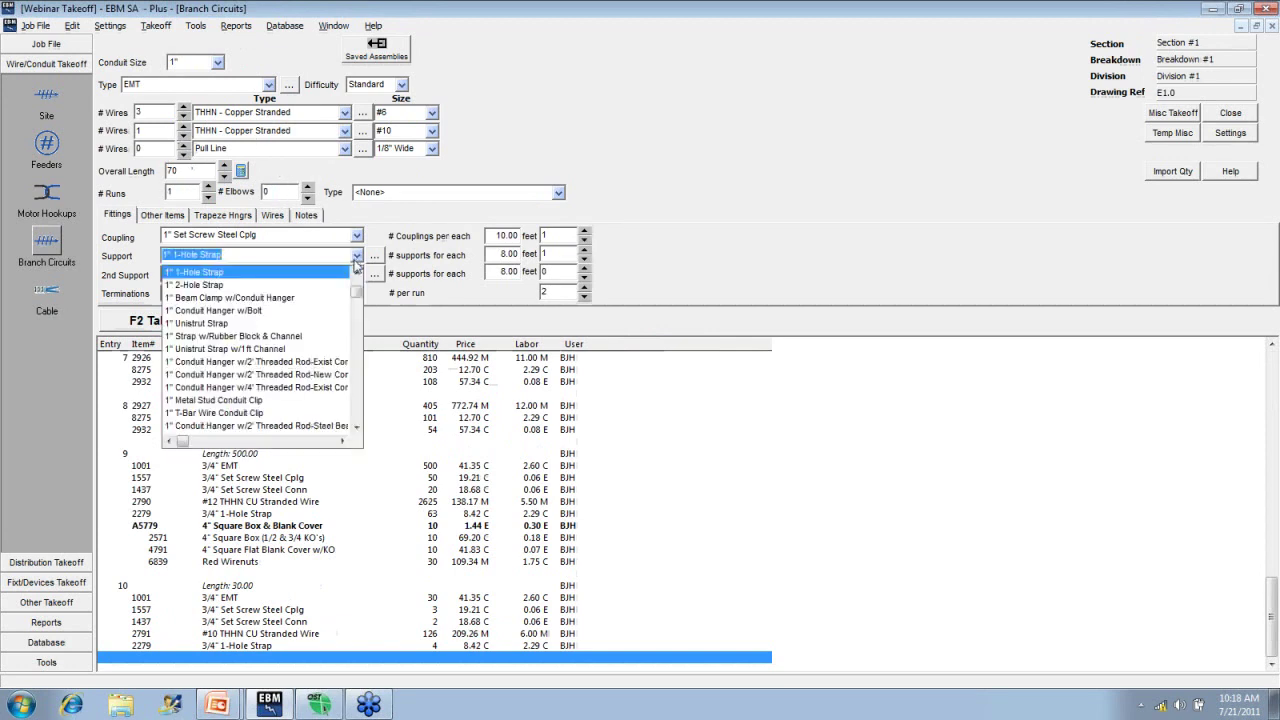
pyautogui.click(279, 299)
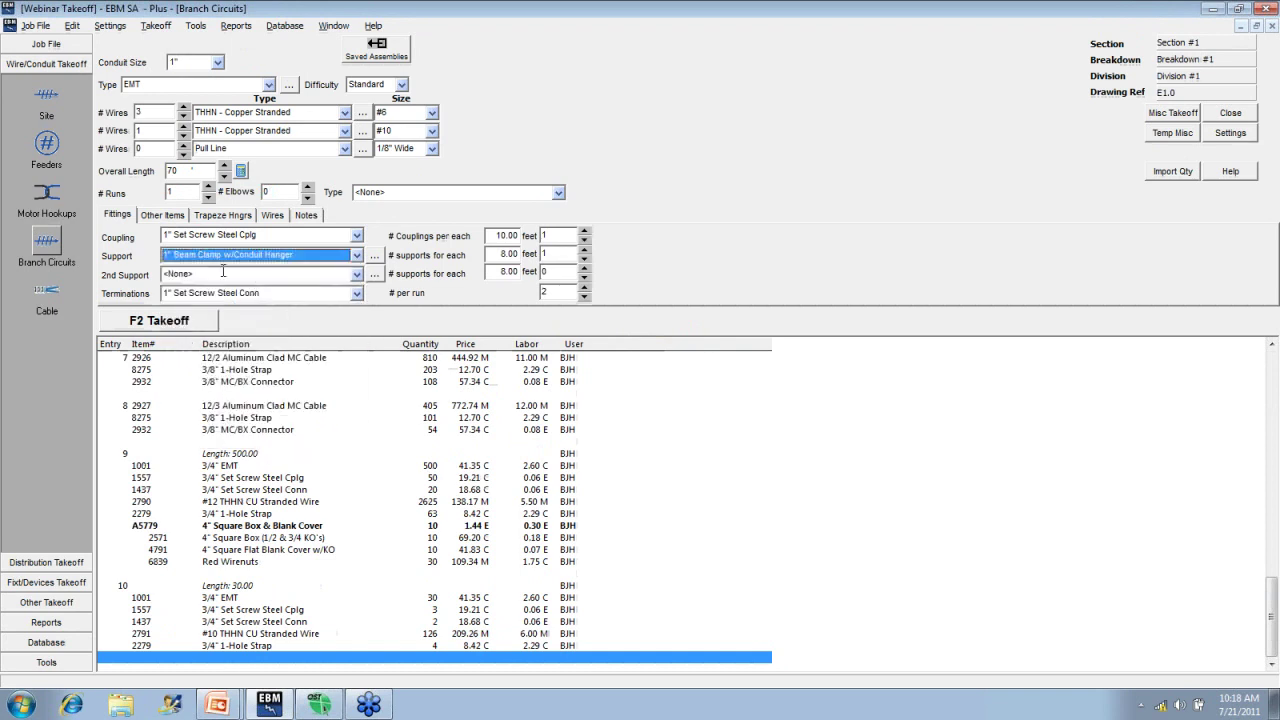
pyautogui.click(308, 187)
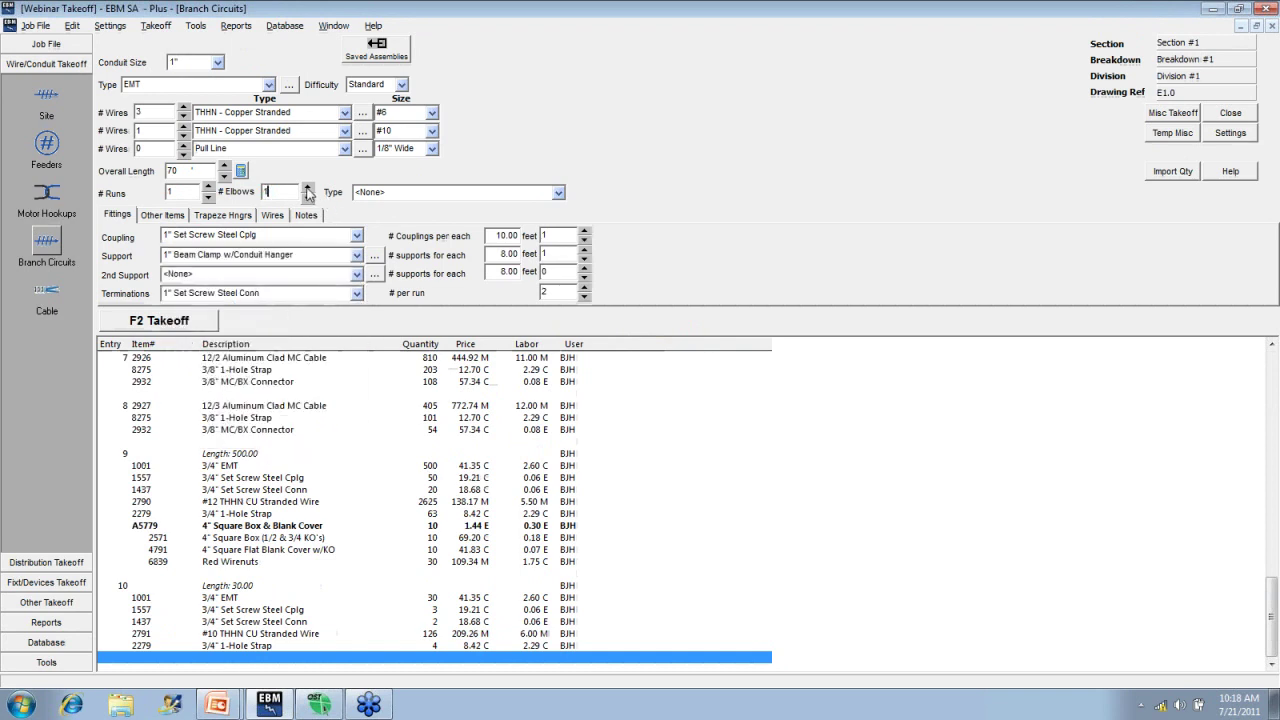
pyautogui.click(308, 189)
pyautogui.click(558, 192)
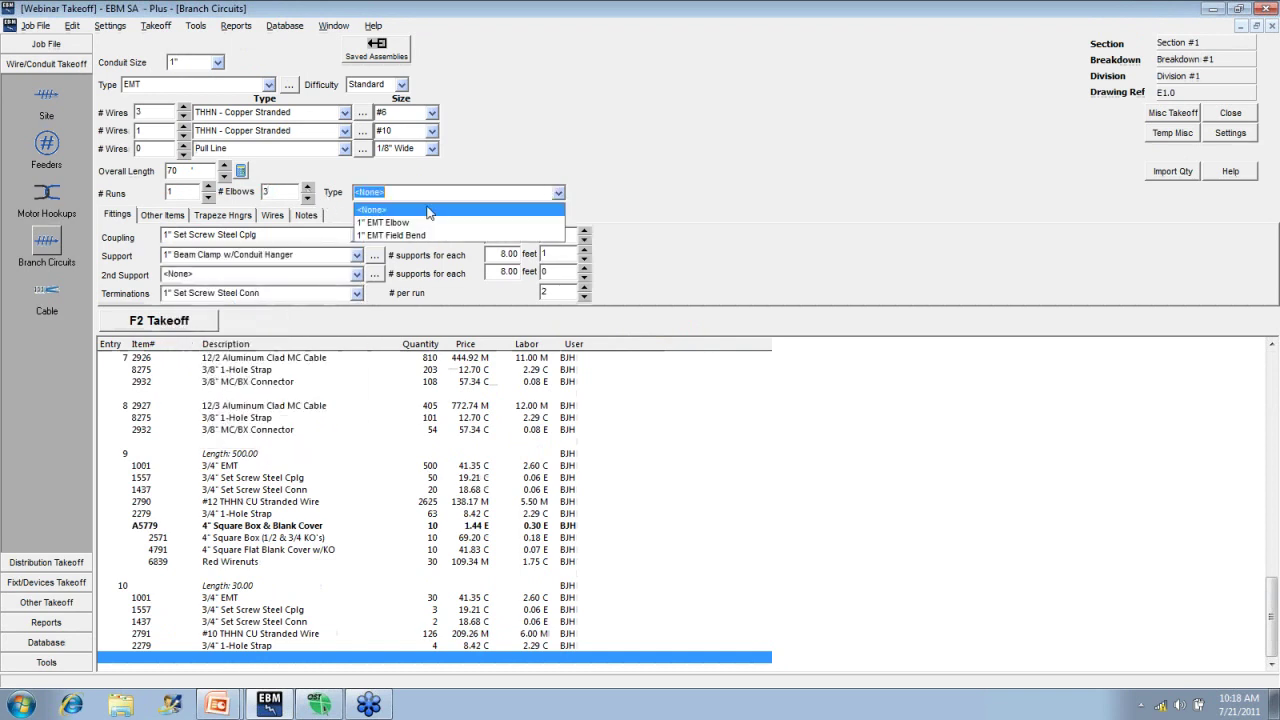
pyautogui.click(393, 223)
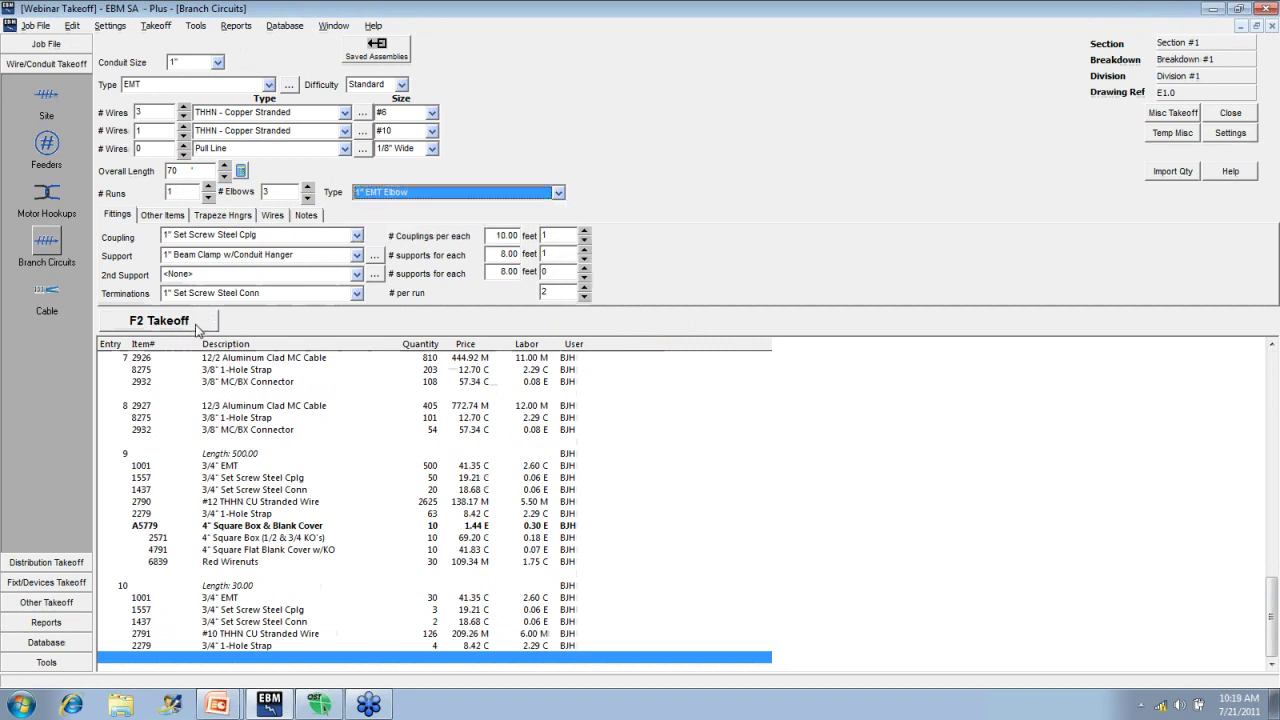
# Take off the 70-foot 1" run with a makeup length of 10 per wire.
pyautogui.click(196, 327)
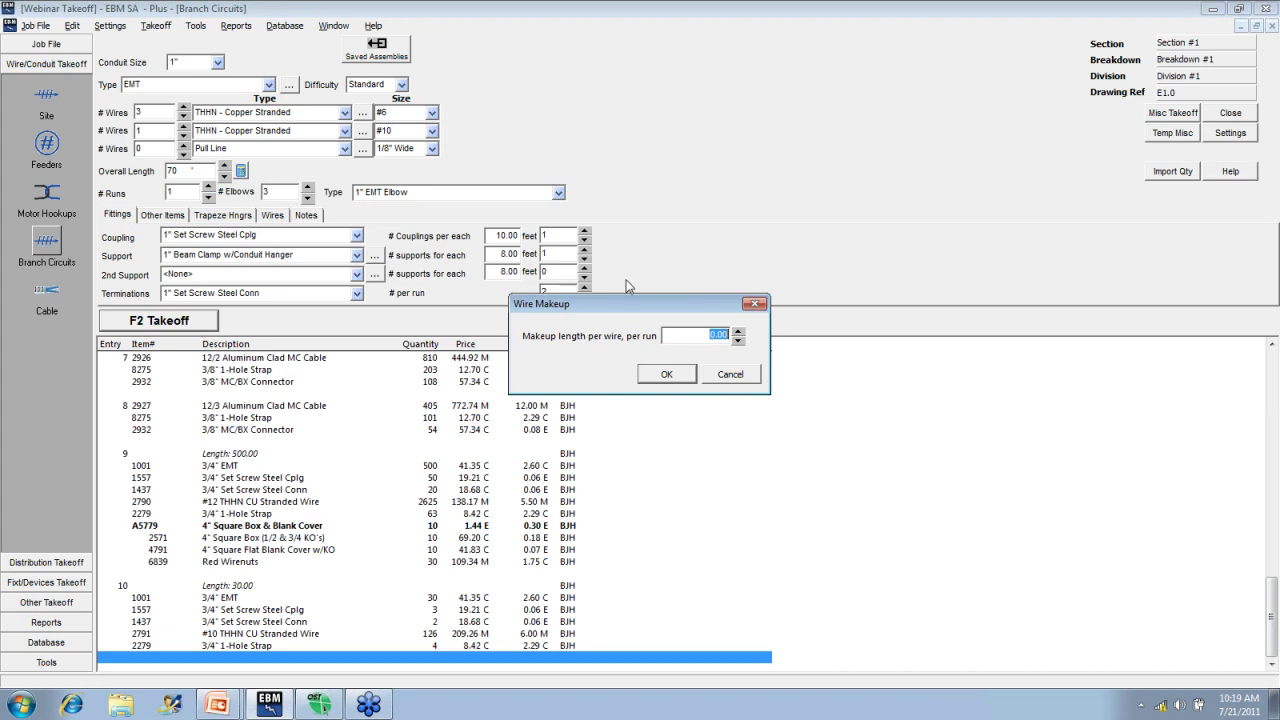
pyautogui.write('10')
pyautogui.click(671, 378)
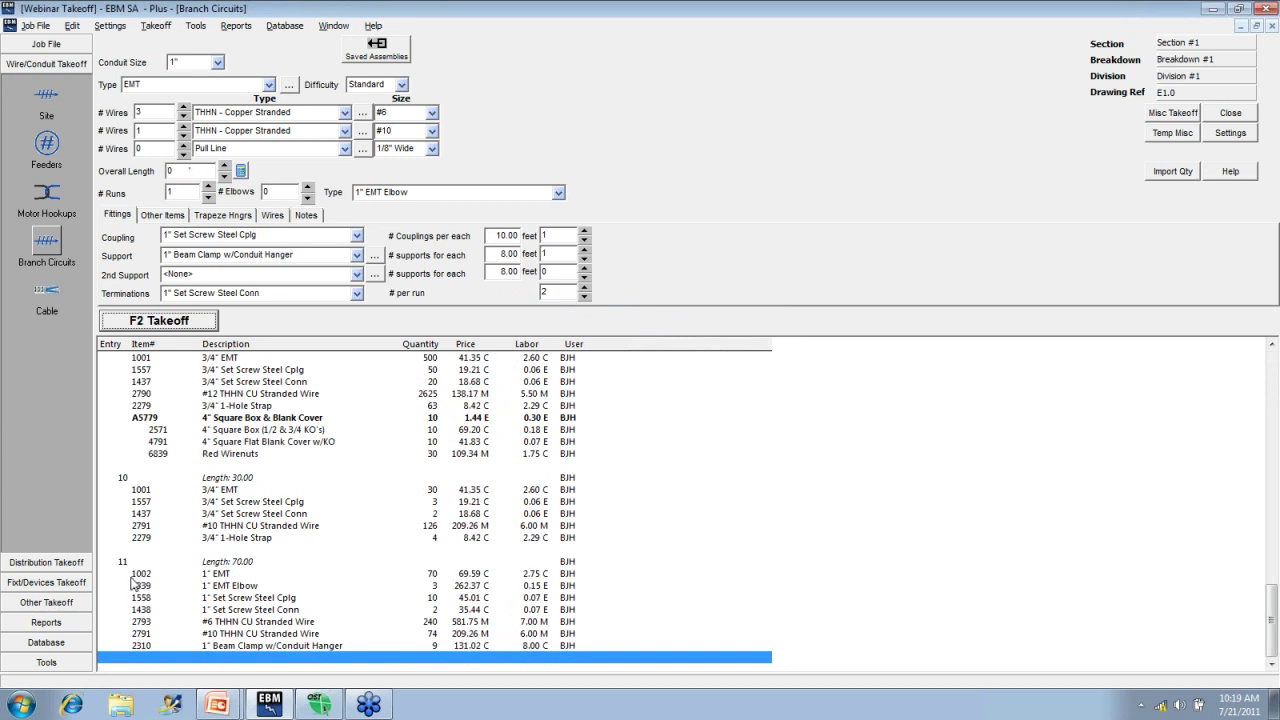
pyautogui.click(40, 563)
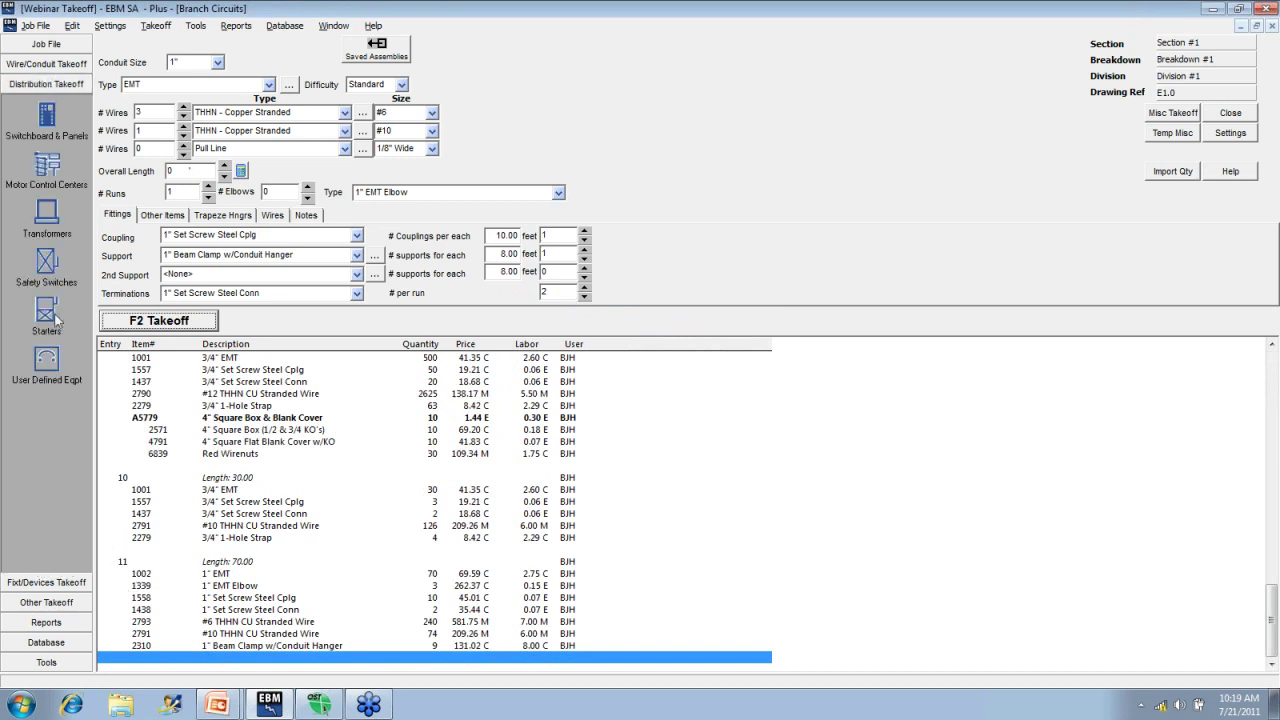
# Take off the BOILER 30A/3P 240V fusible switch with 30A 250V RK5 time delay fuses.
pyautogui.click(46, 270)
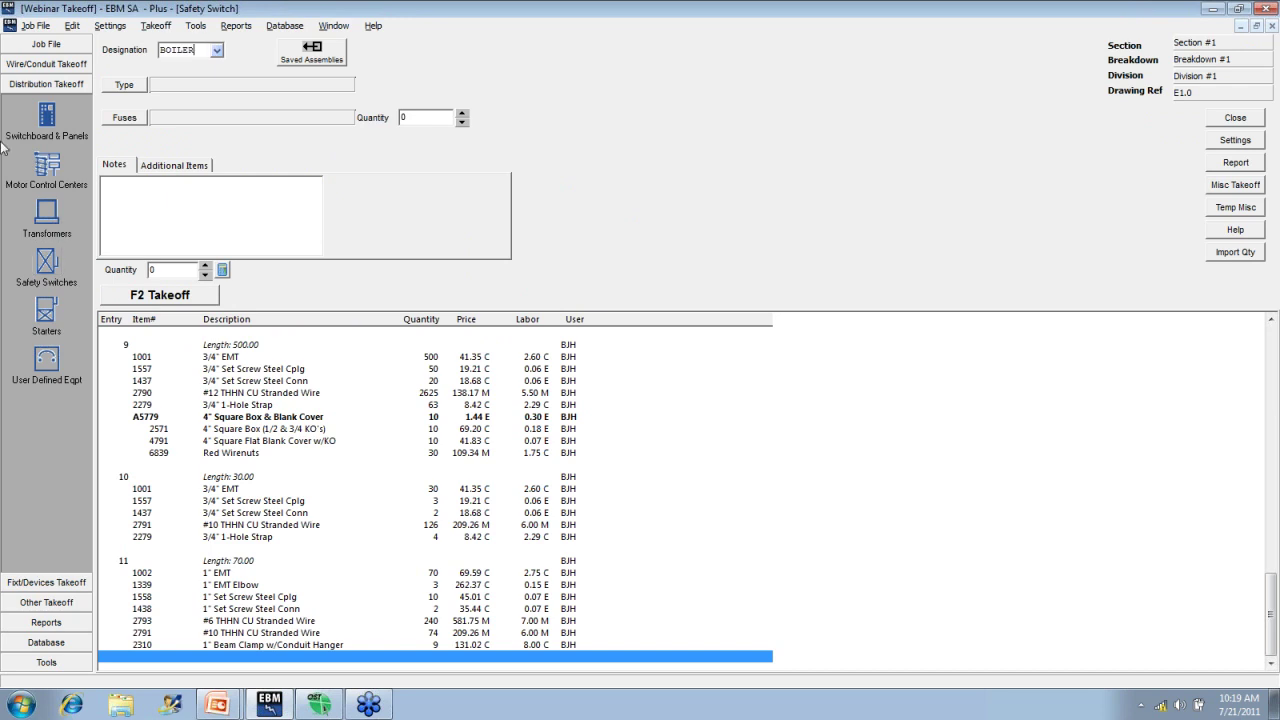
pyautogui.click(124, 84)
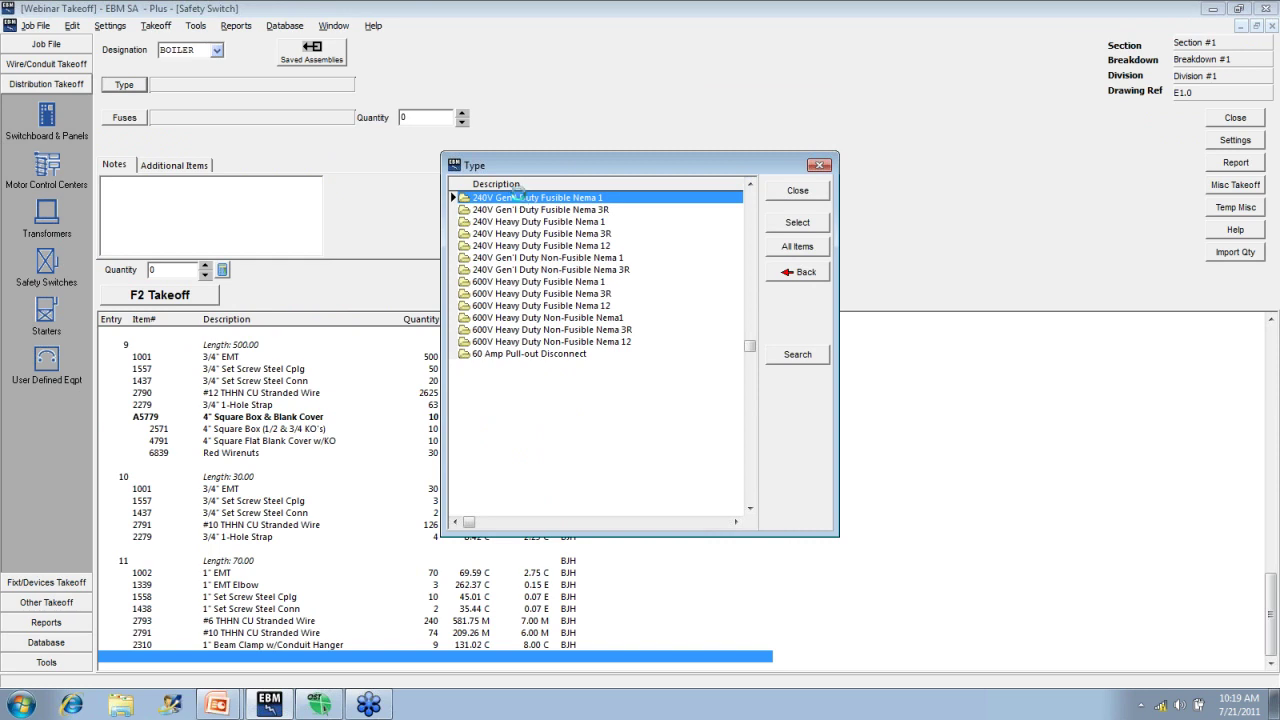
pyautogui.doubleClick(520, 198)
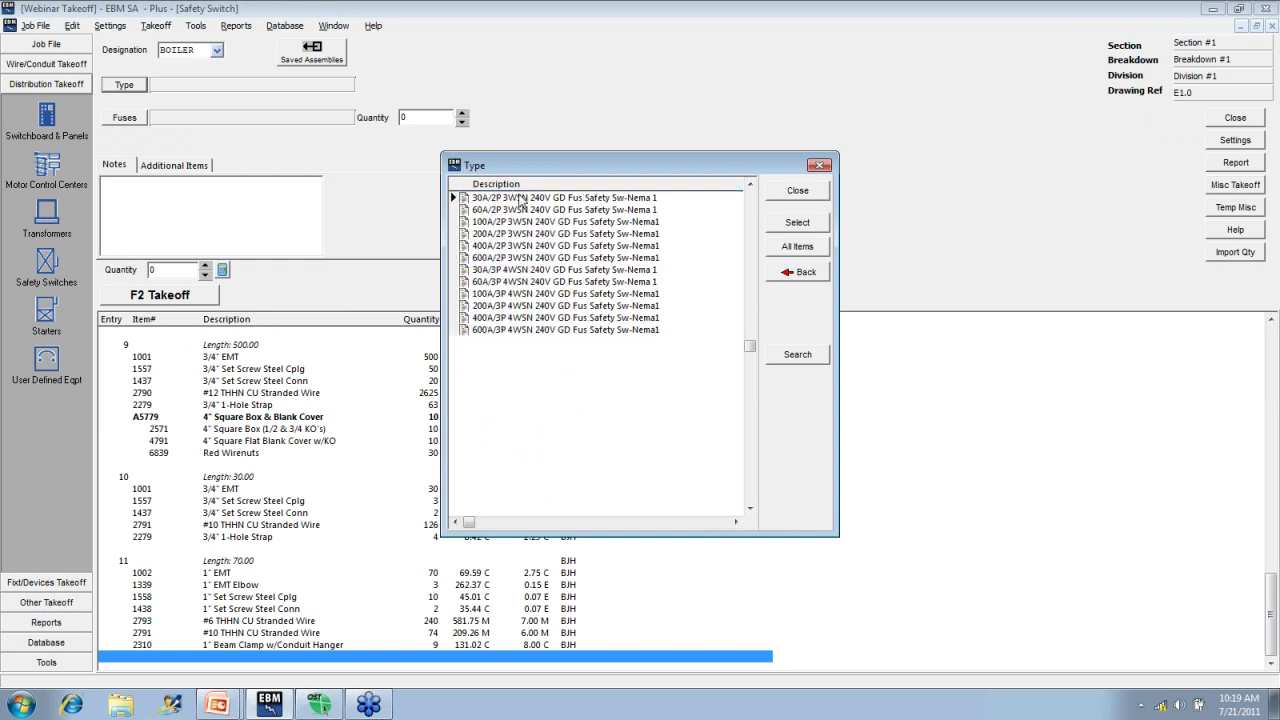
pyautogui.doubleClick(500, 270)
pyautogui.click(138, 121)
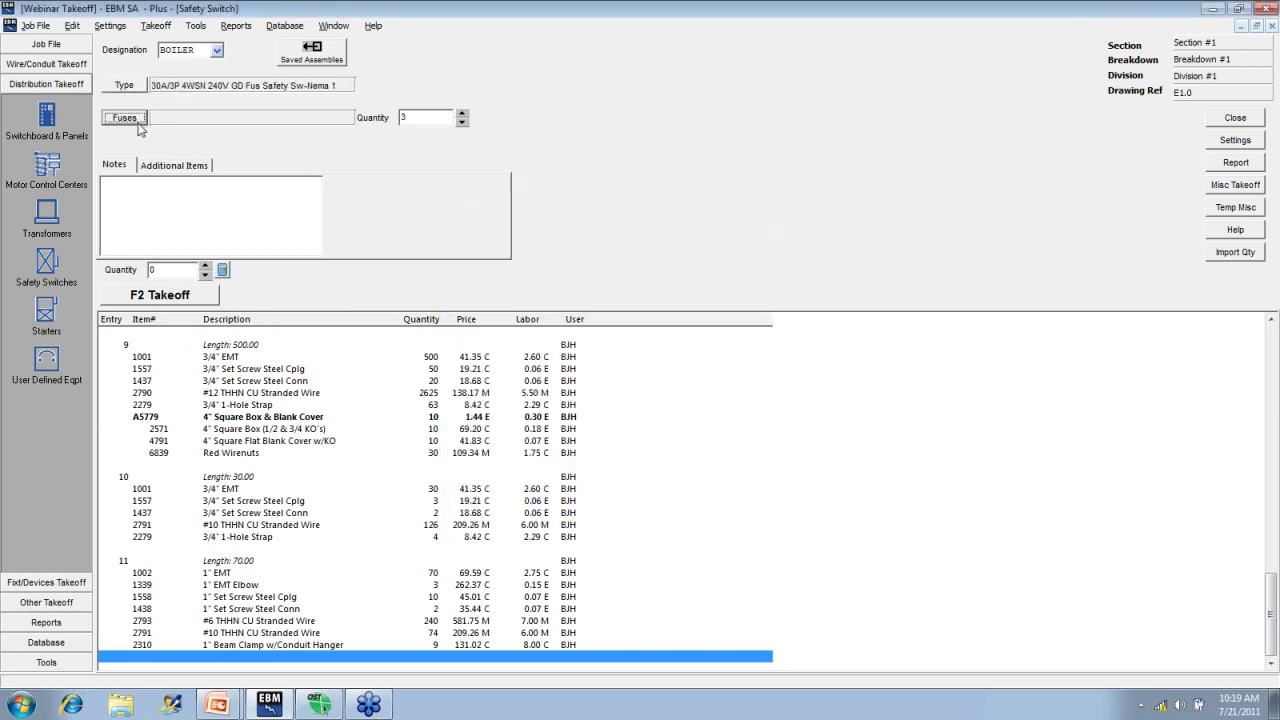
pyautogui.doubleClick(484, 198)
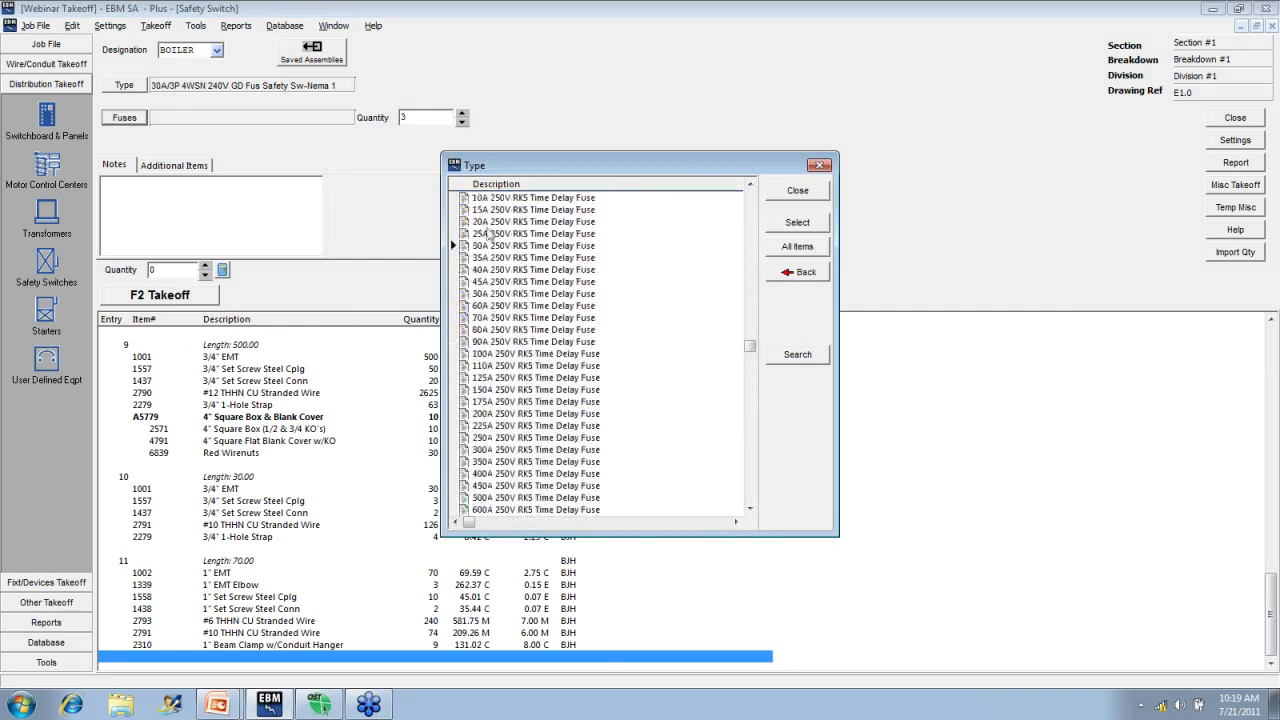
pyautogui.doubleClick(490, 246)
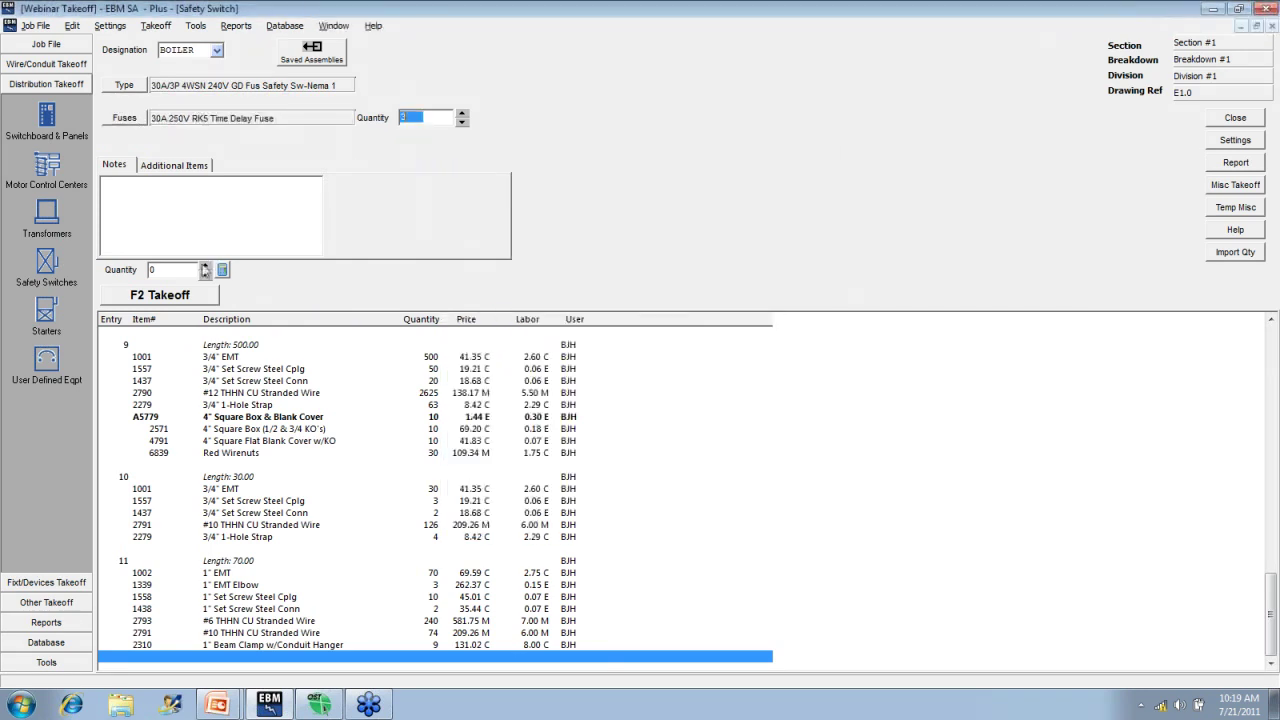
pyautogui.click(193, 294)
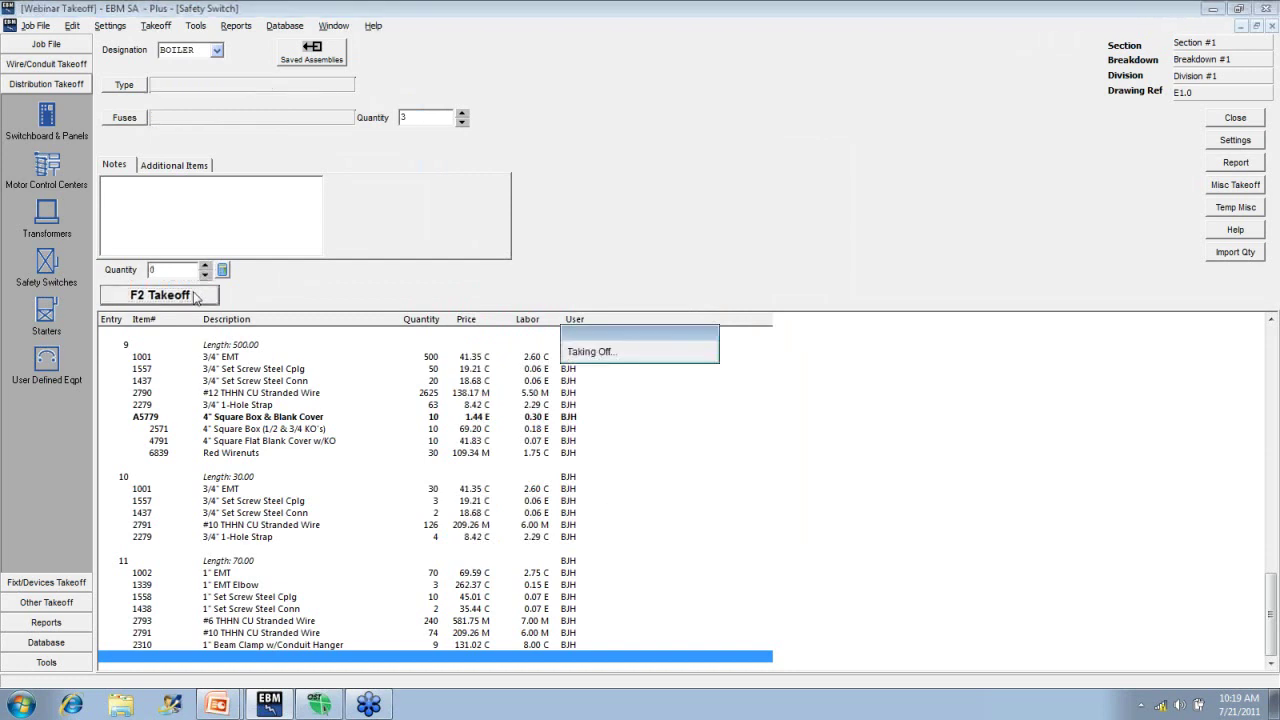
# Take off the AHU-1 60A/3P 240V fusible switch with 60A 250V RK5 time delay fuses.
pyautogui.write('AHU')
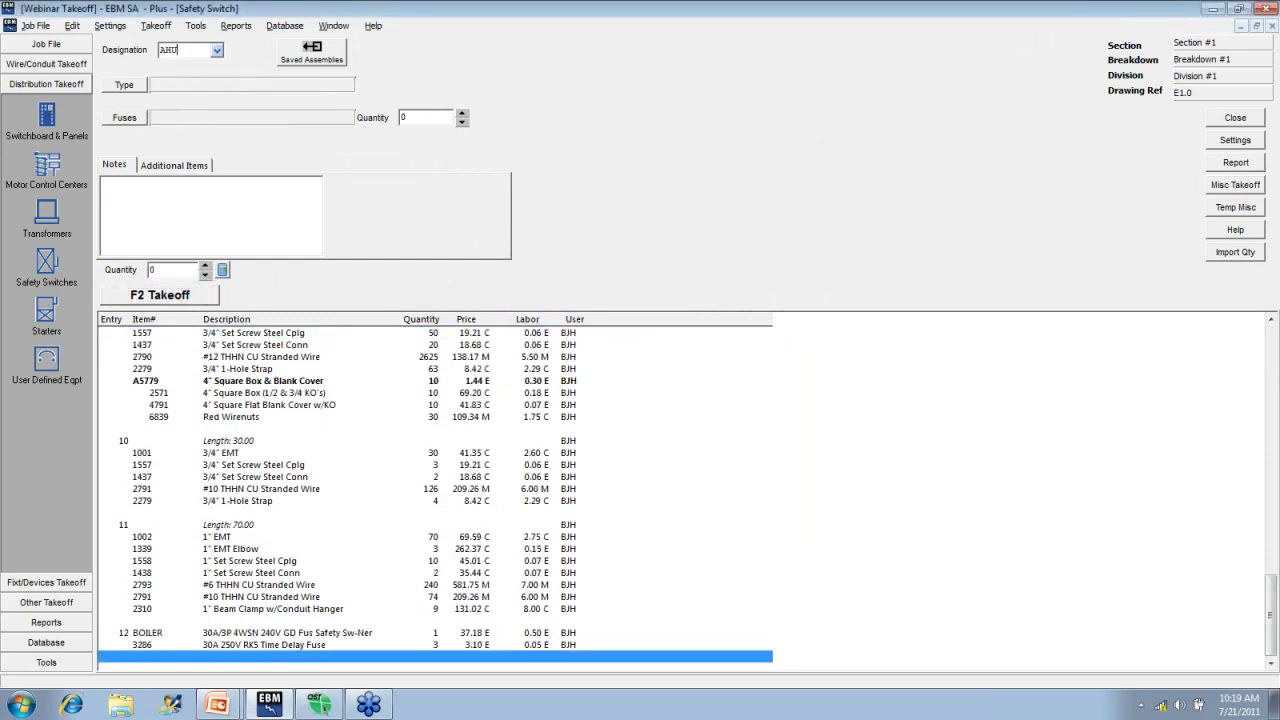
pyautogui.write('-1')
pyautogui.click(124, 86)
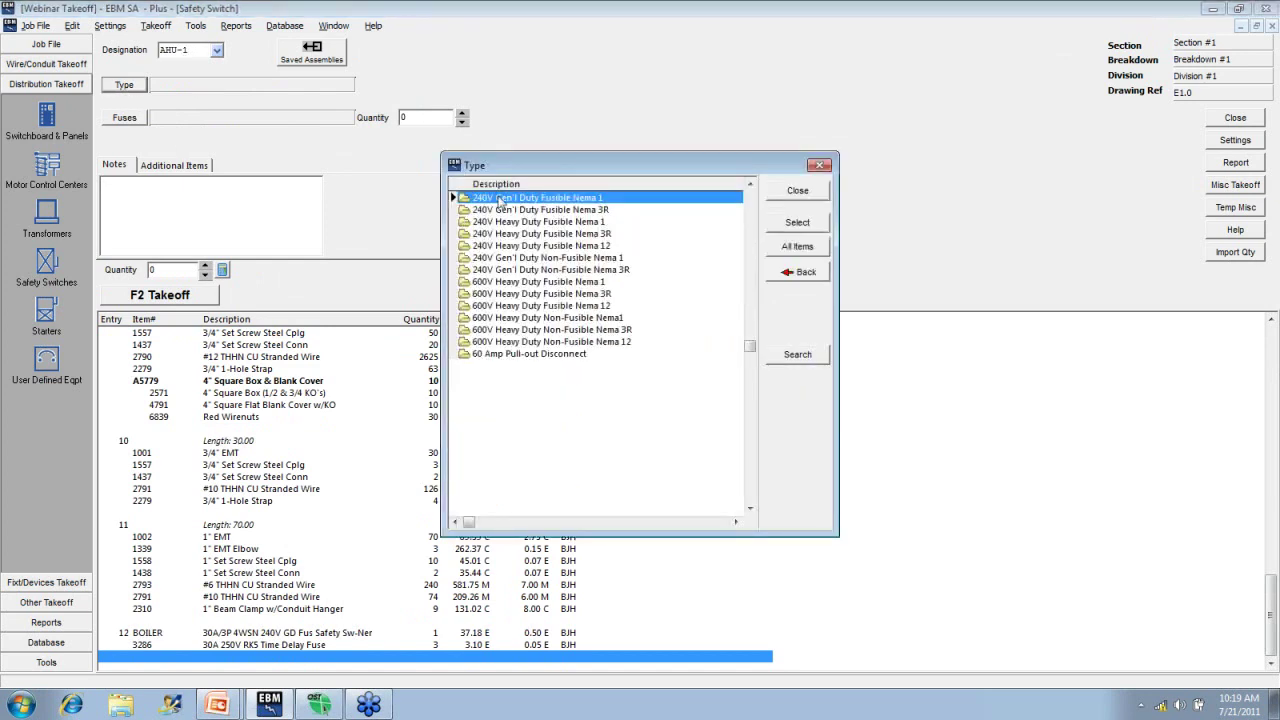
pyautogui.doubleClick(497, 199)
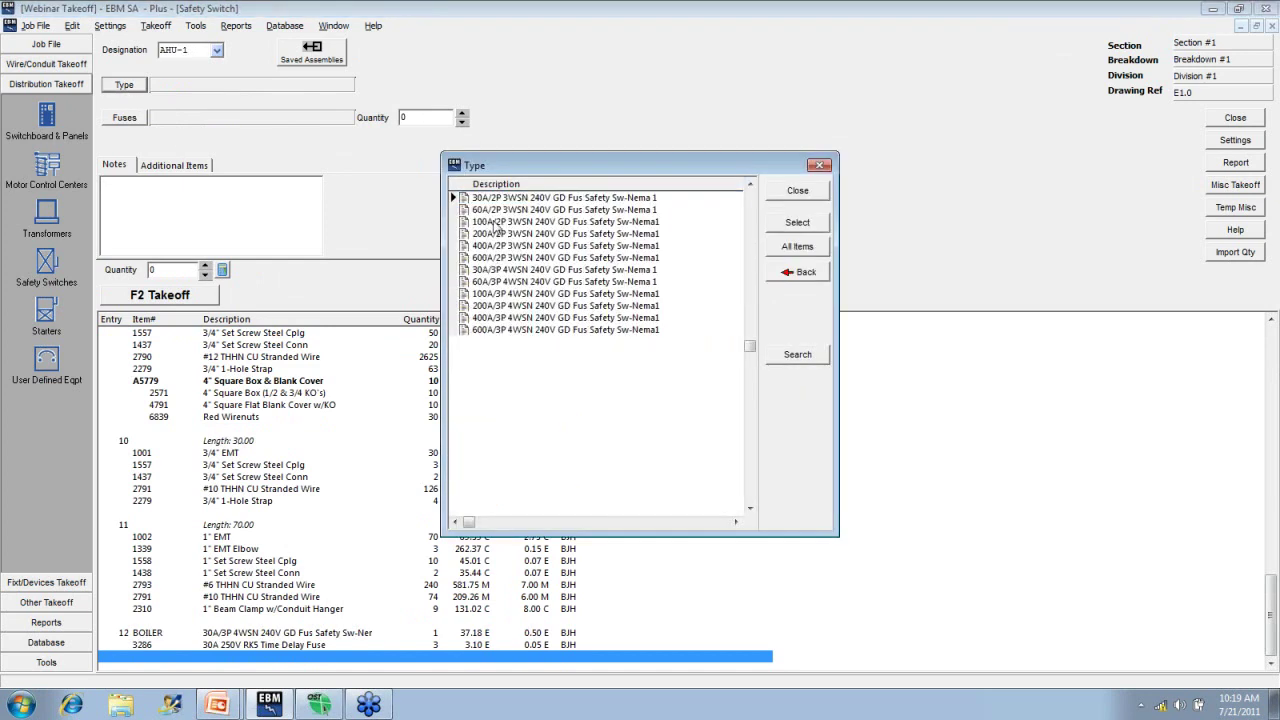
pyautogui.doubleClick(487, 282)
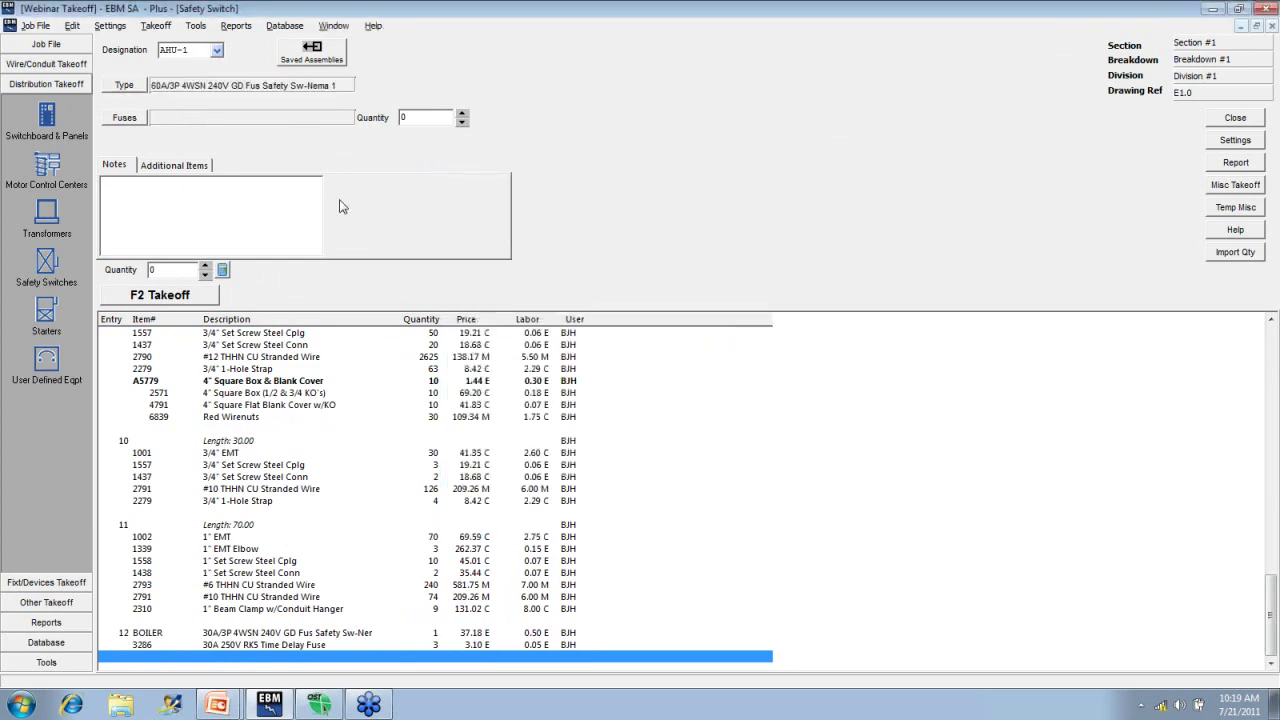
pyautogui.click(128, 118)
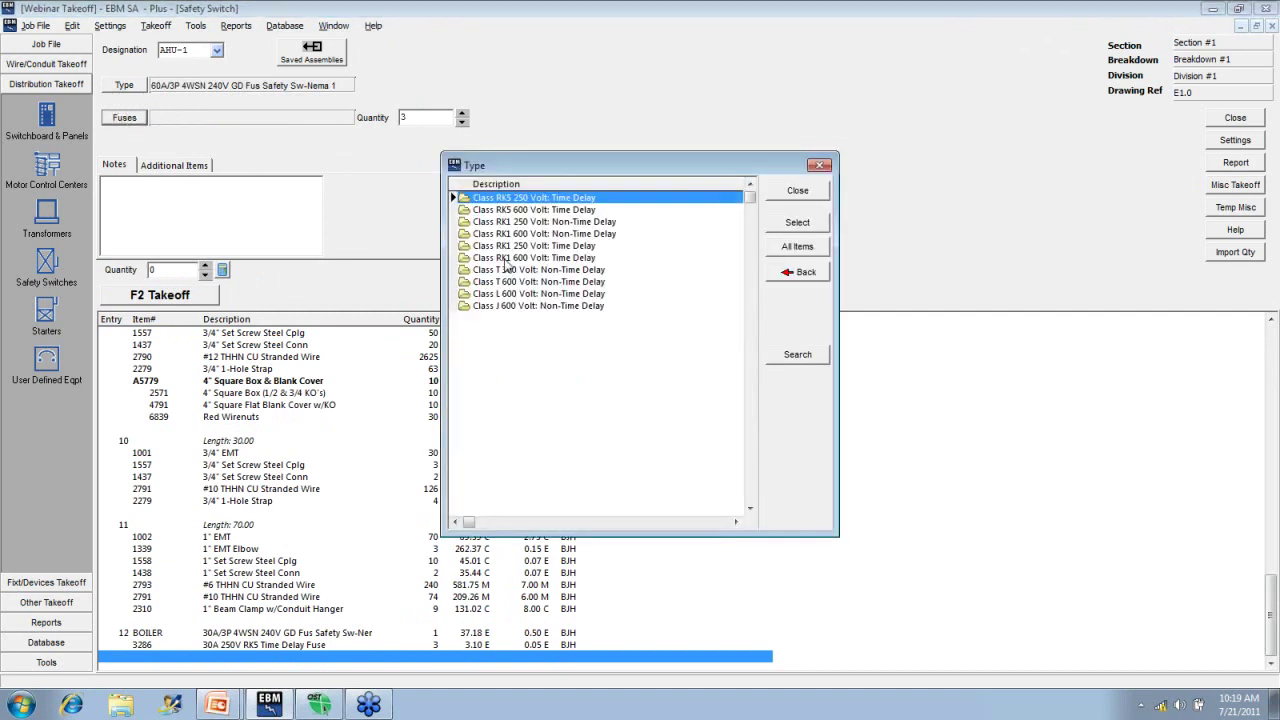
pyautogui.doubleClick(491, 200)
pyautogui.doubleClick(480, 305)
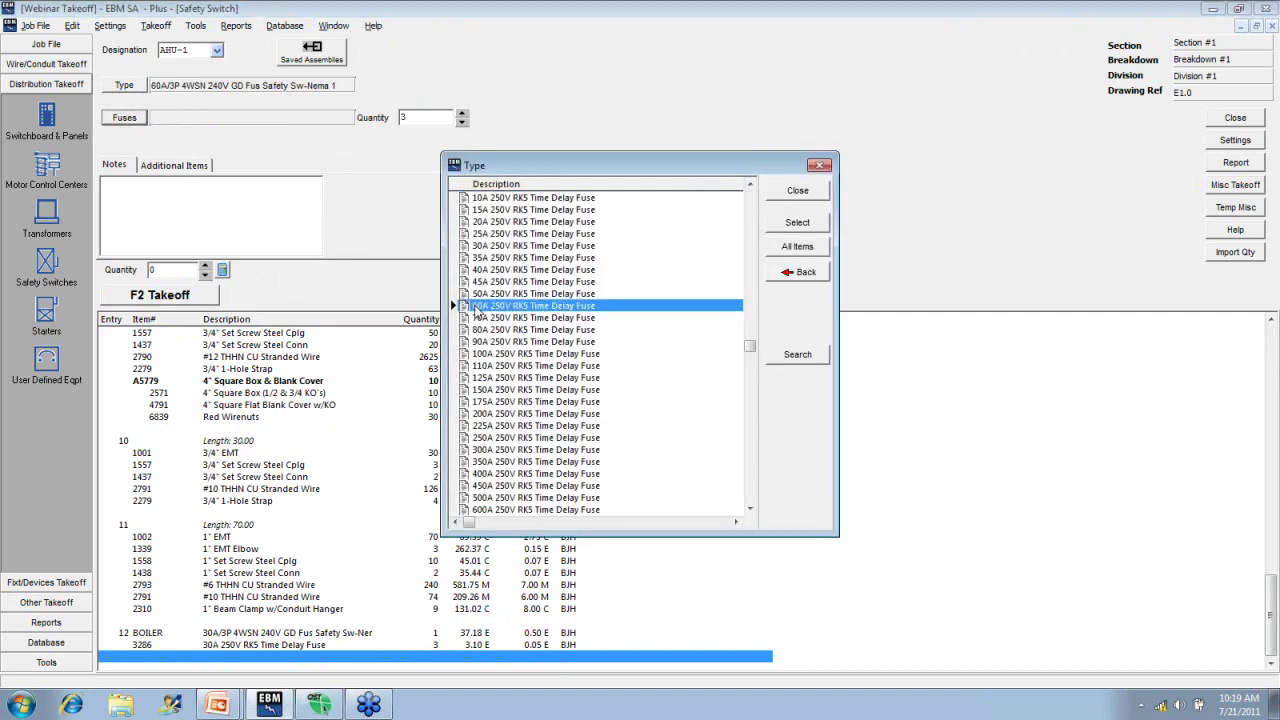
pyautogui.click(183, 299)
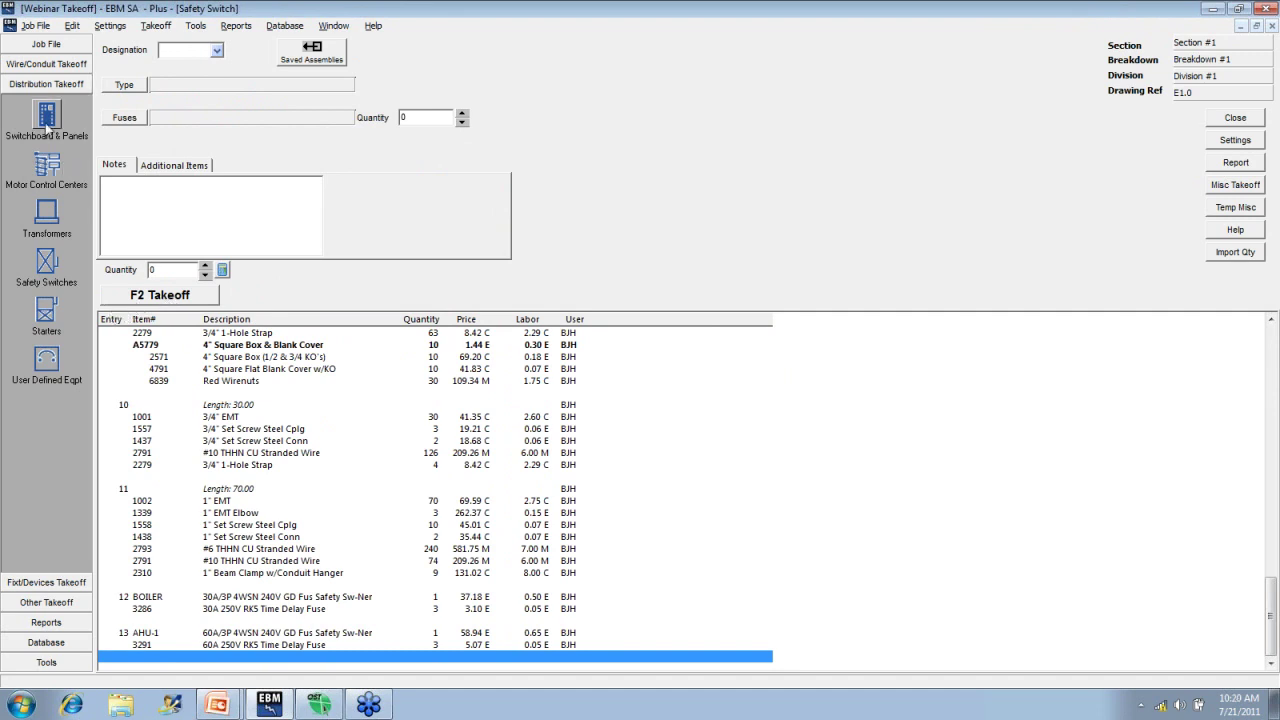
pyautogui.click(30, 66)
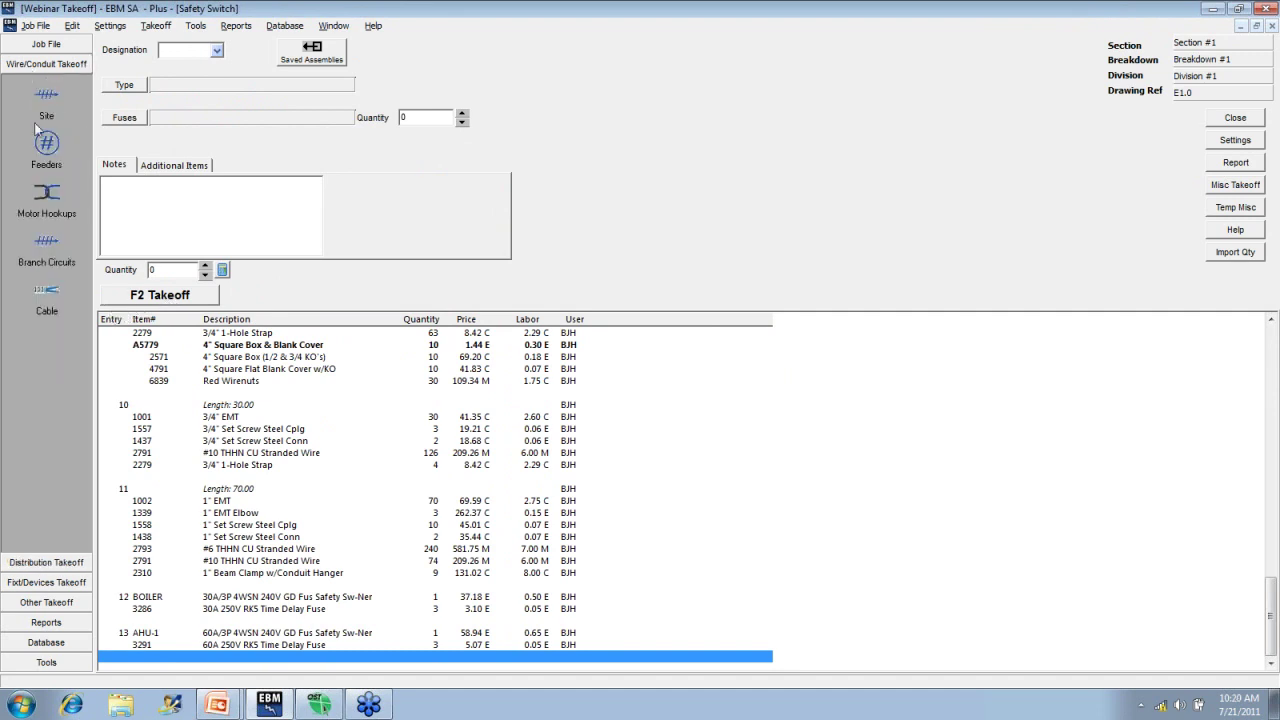
# Take off one 3/4" steel flex motor hookup with four #10 wires.
pyautogui.click(44, 192)
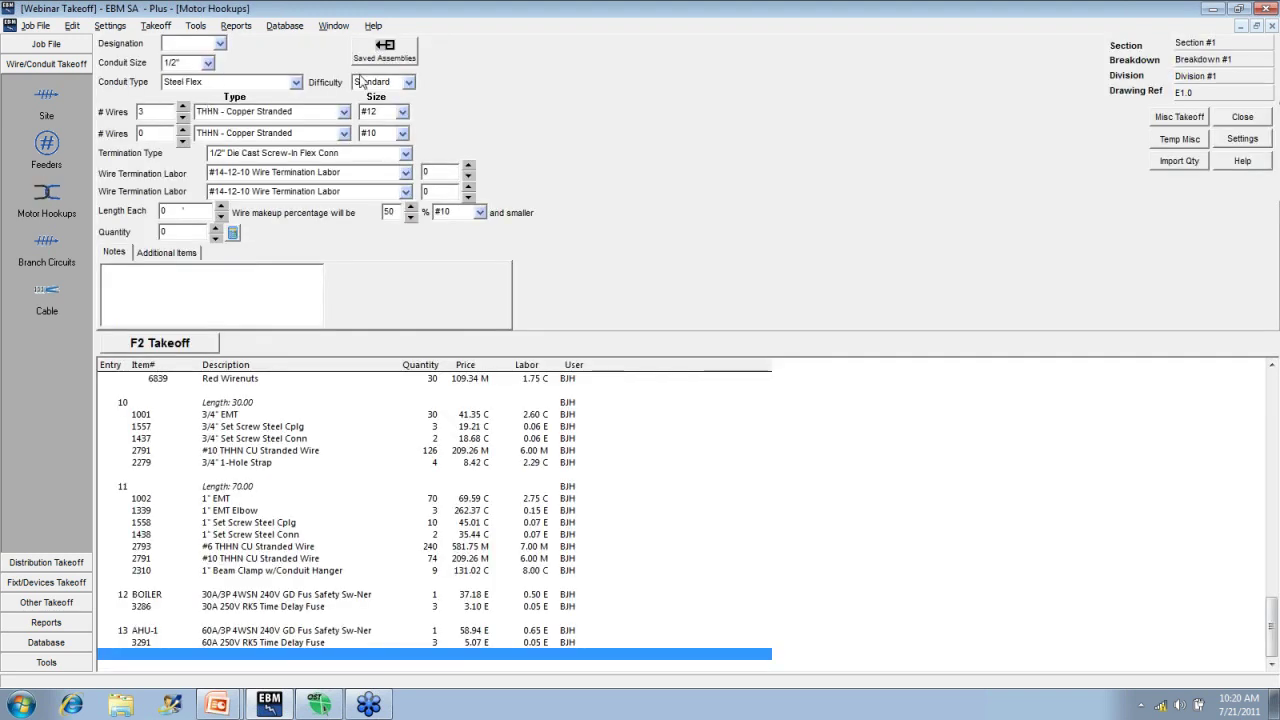
pyautogui.click(385, 50)
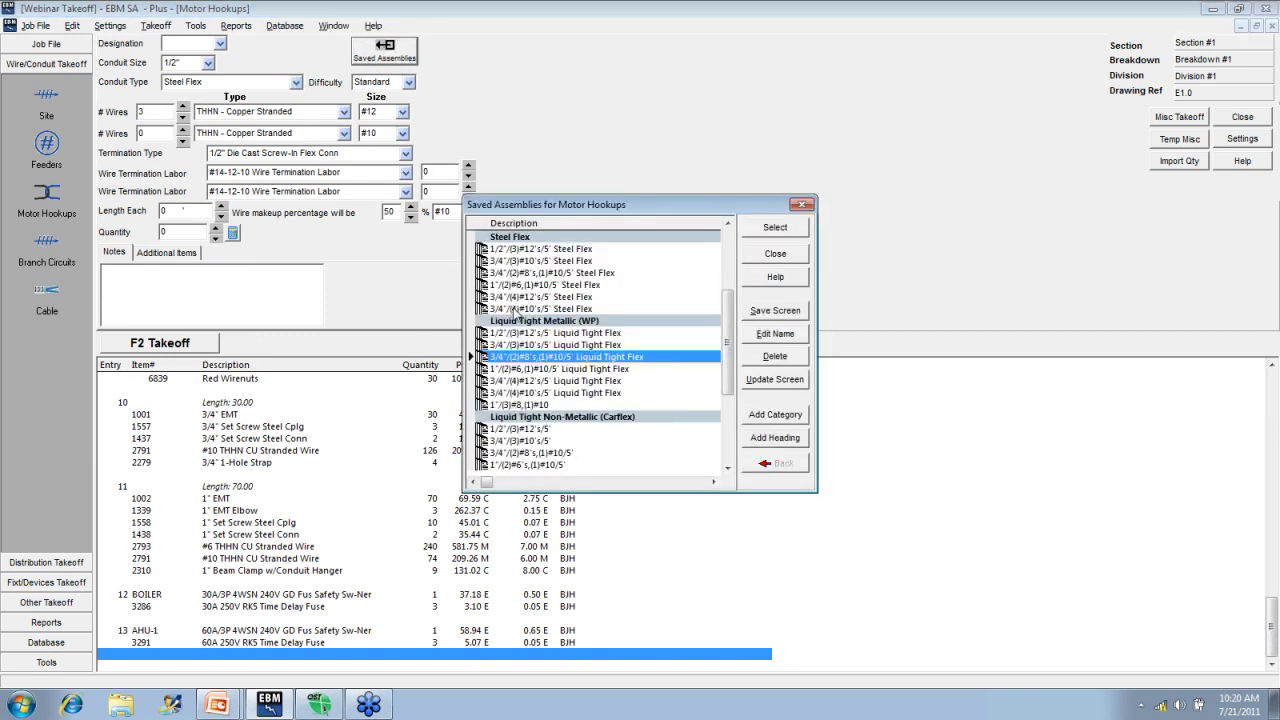
pyautogui.doubleClick(540, 308)
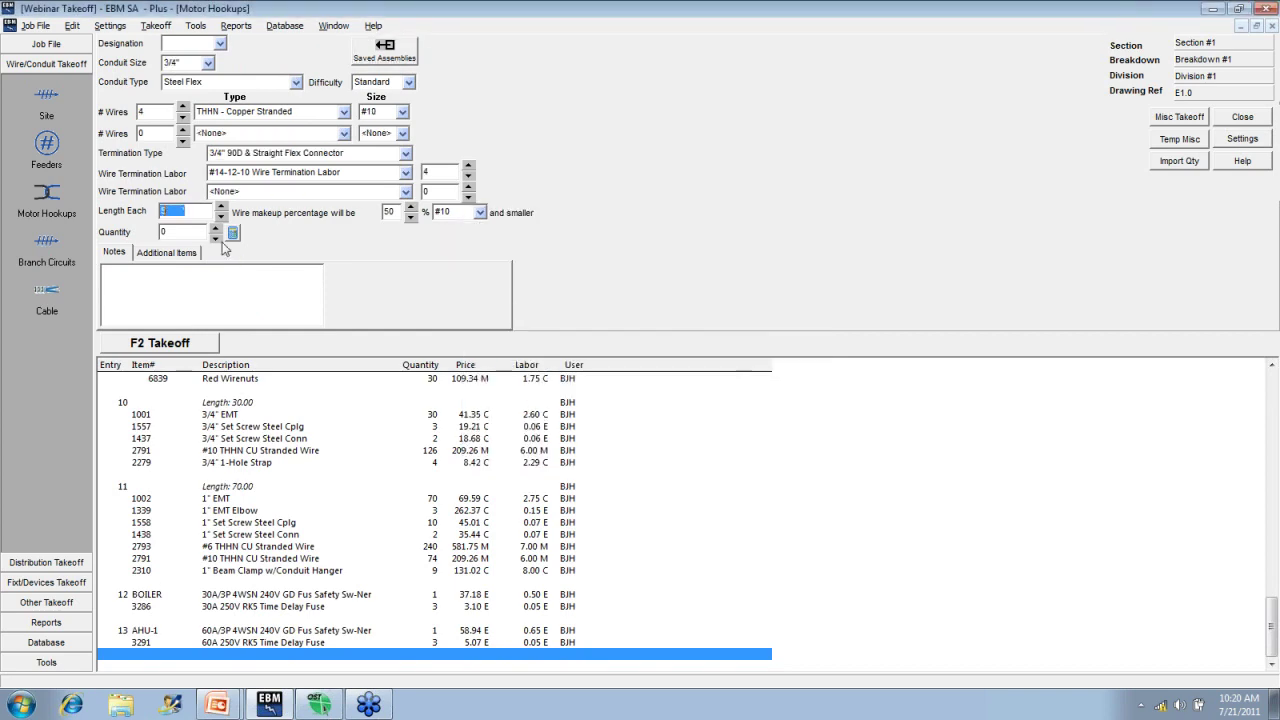
pyautogui.click(216, 231)
pyautogui.click(188, 343)
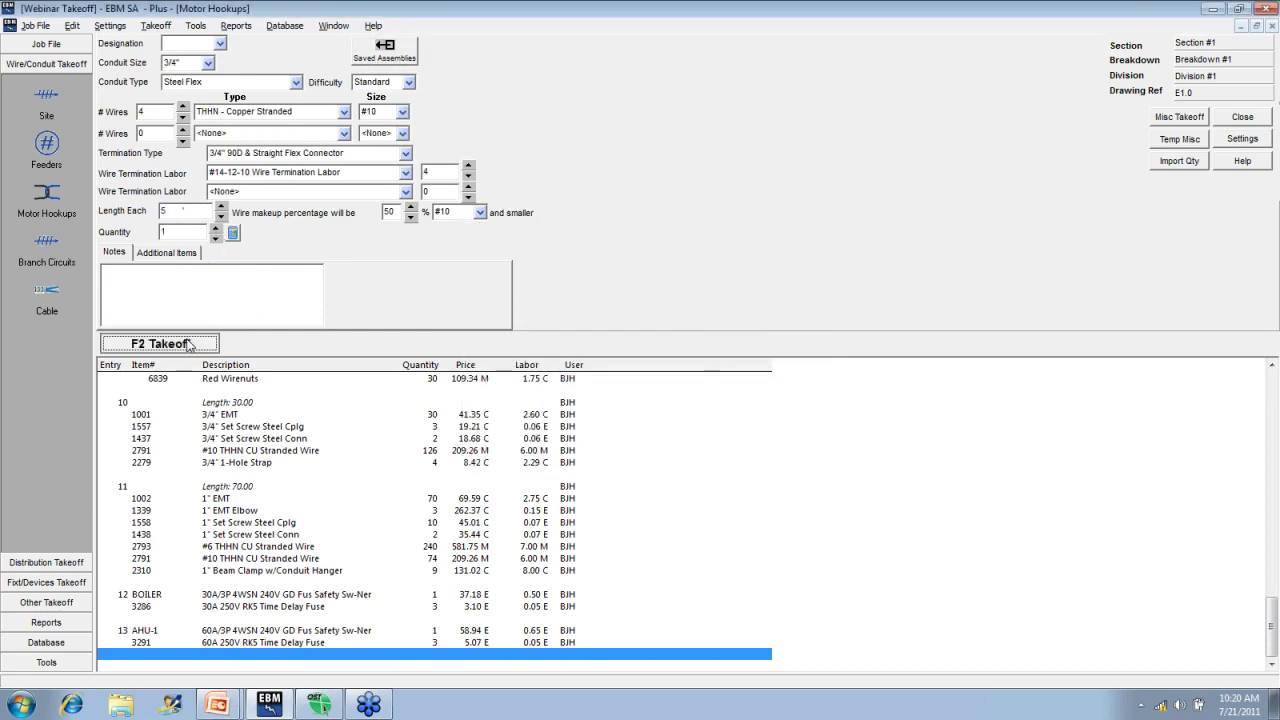
# Take off one 1" steel flex motor hookup, accept the wire makeup, and return to On-Screen Takeoff.
pyautogui.click(384, 50)
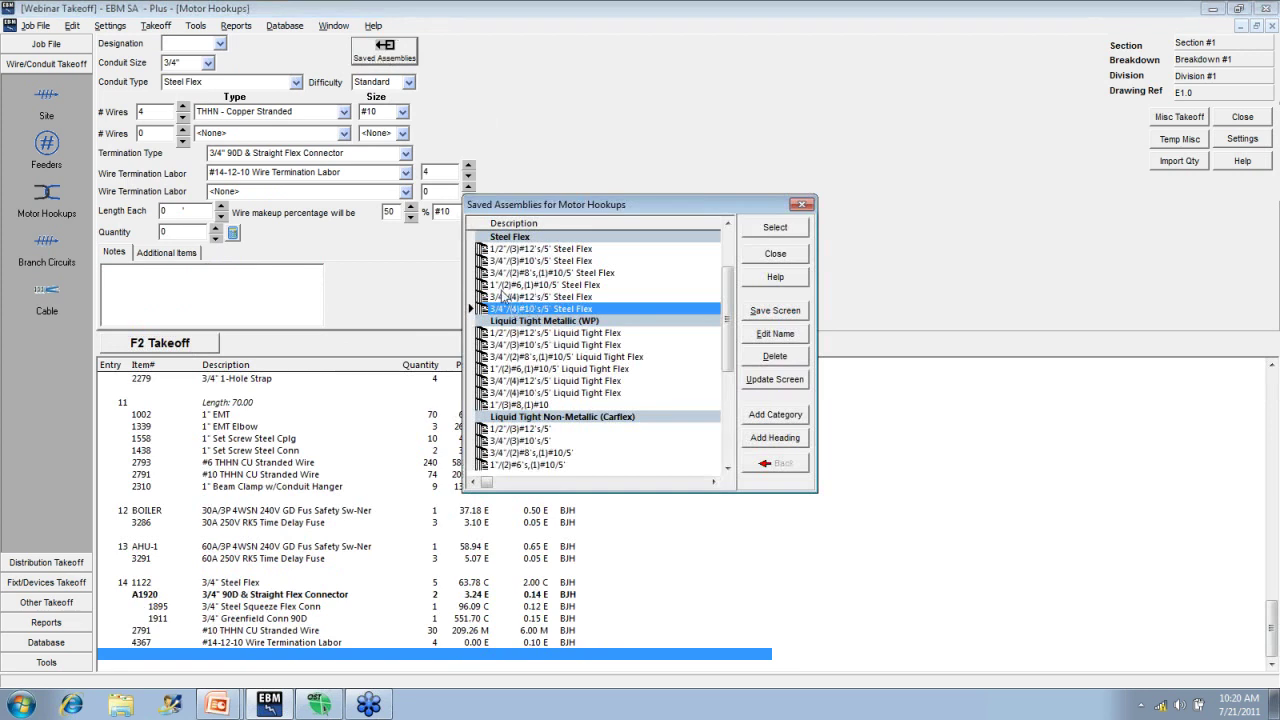
pyautogui.click(501, 286)
pyautogui.doubleClick(501, 286)
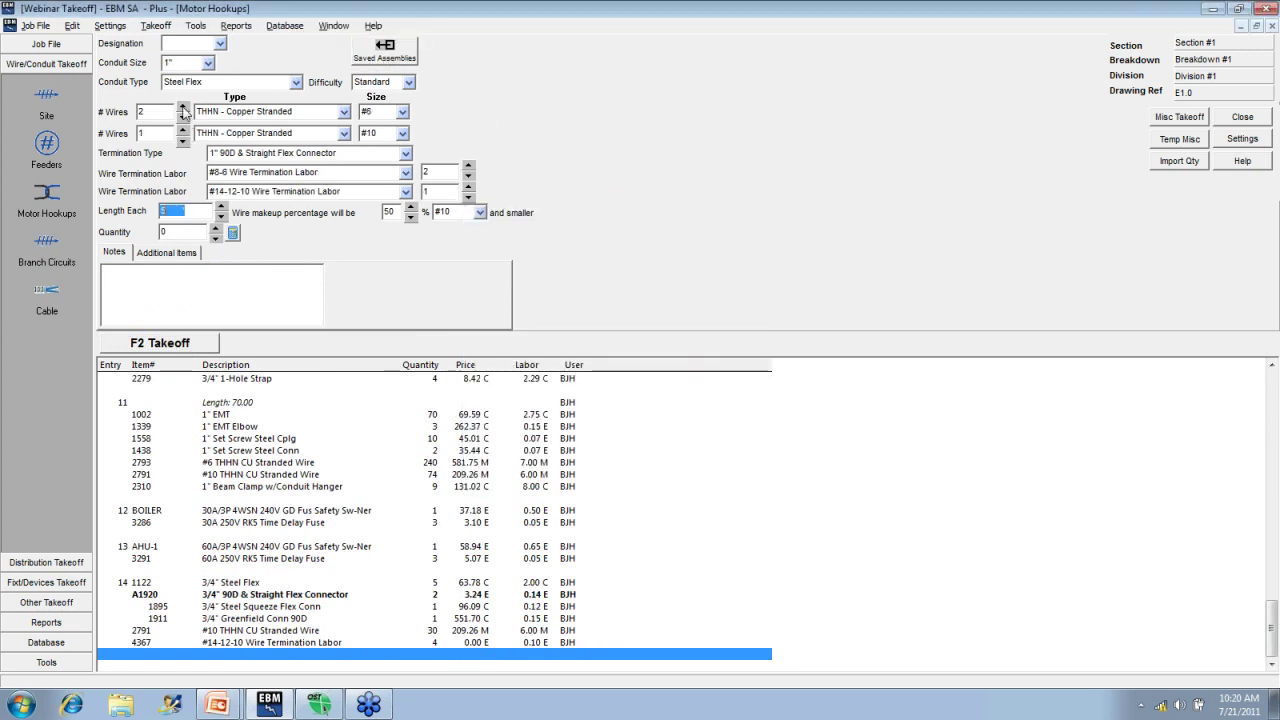
pyautogui.click(179, 232)
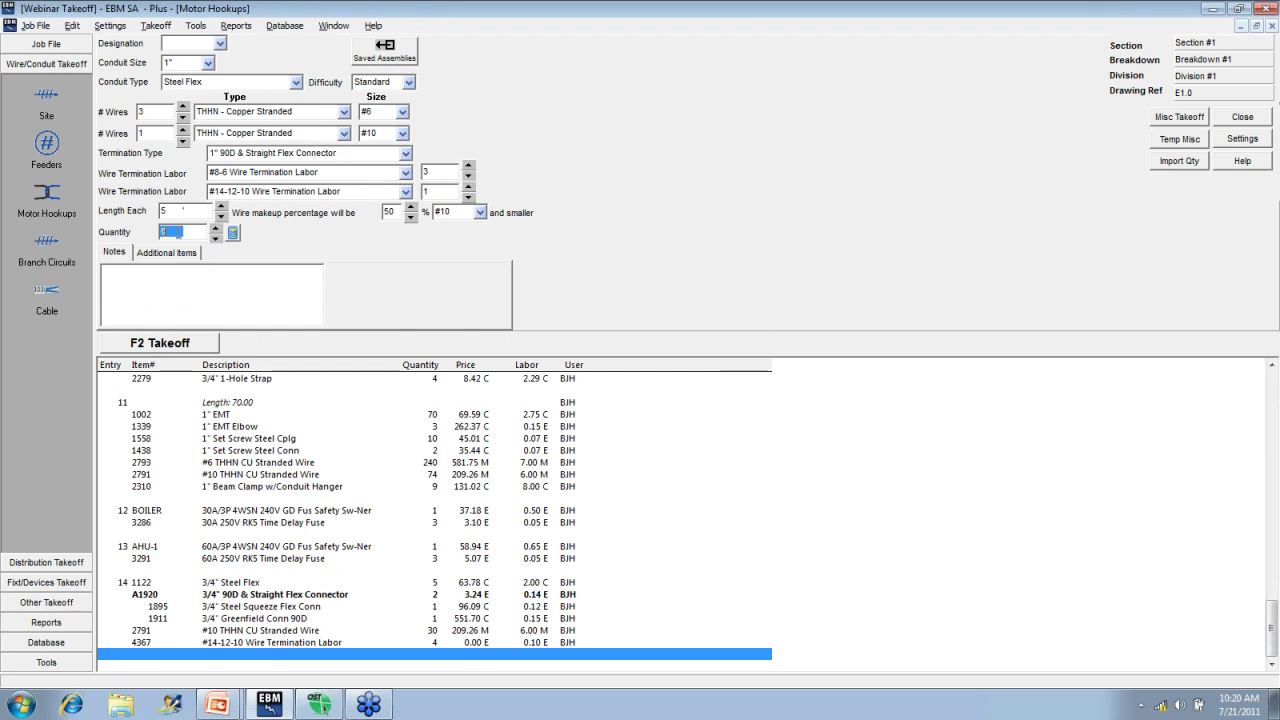
pyautogui.write('1')
pyautogui.press('F2')
pyautogui.click(684, 377)
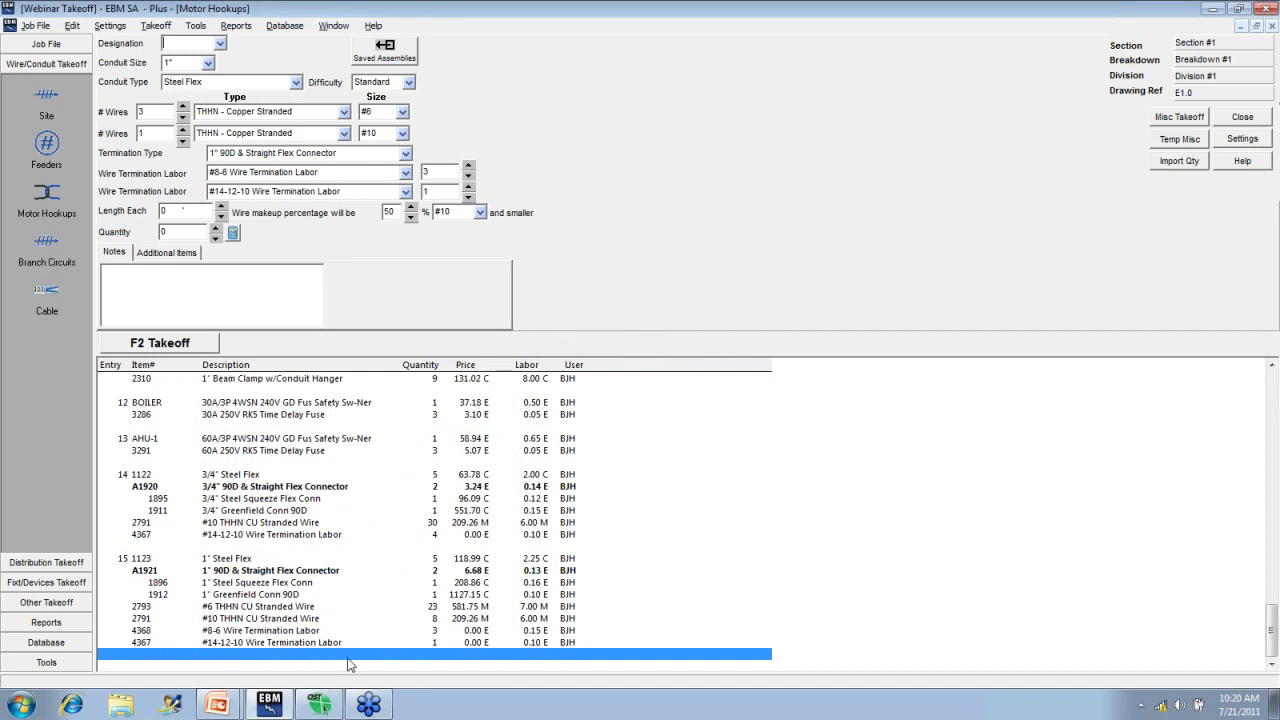
pyautogui.click(218, 705)
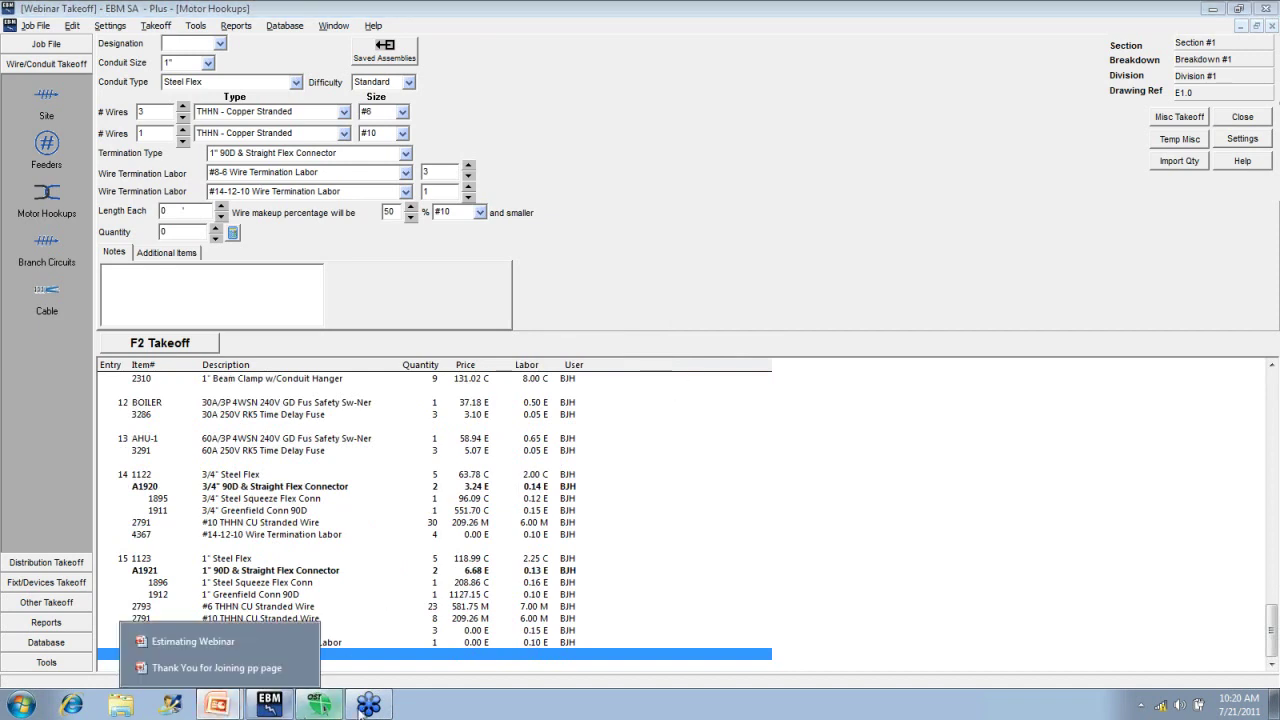
pyautogui.click(316, 705)
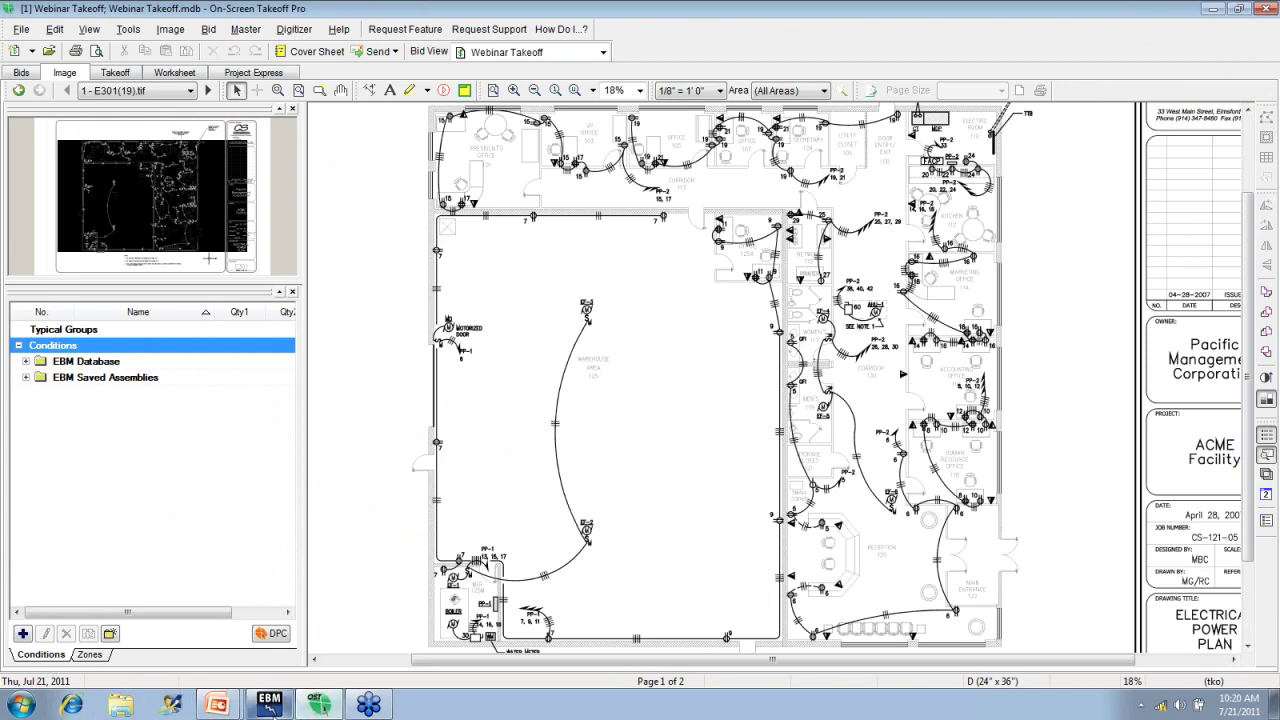
pyautogui.click(264, 706)
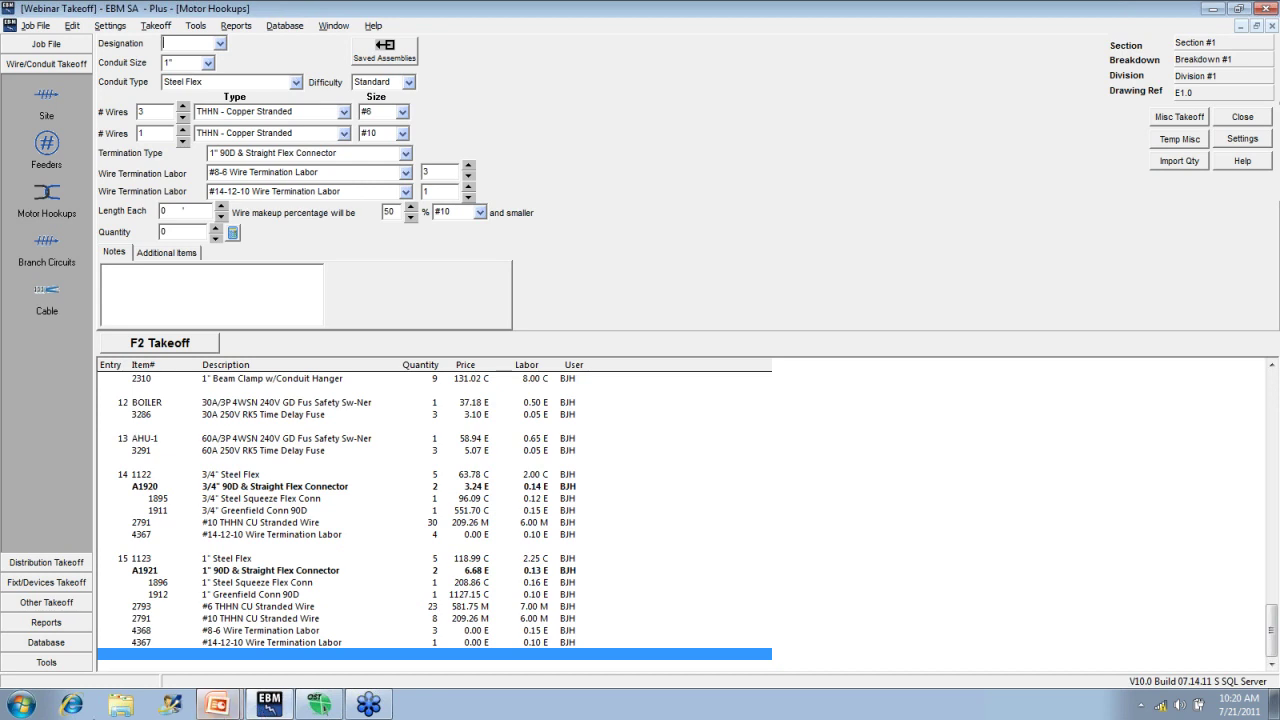
# Generate the Webinar Takeoff job extension spreadsheet and open the 1001 3/4" EMT item for editing.
pyautogui.click(36, 623)
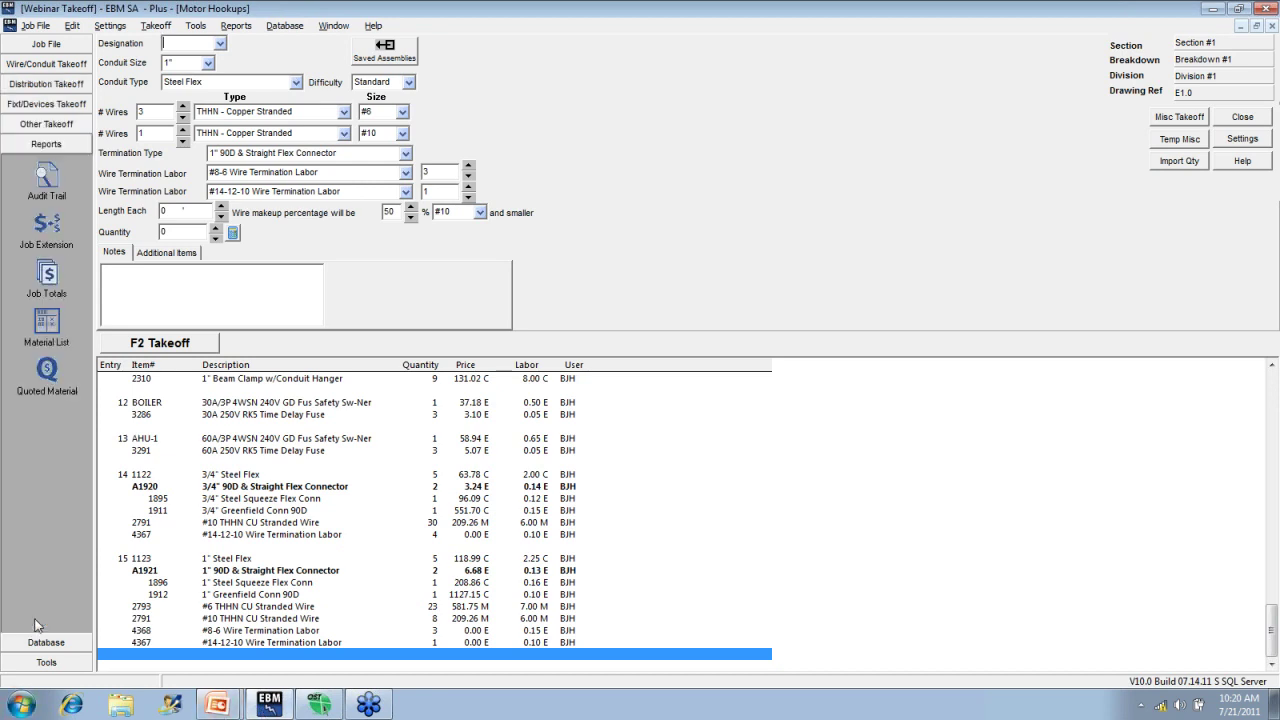
pyautogui.click(47, 222)
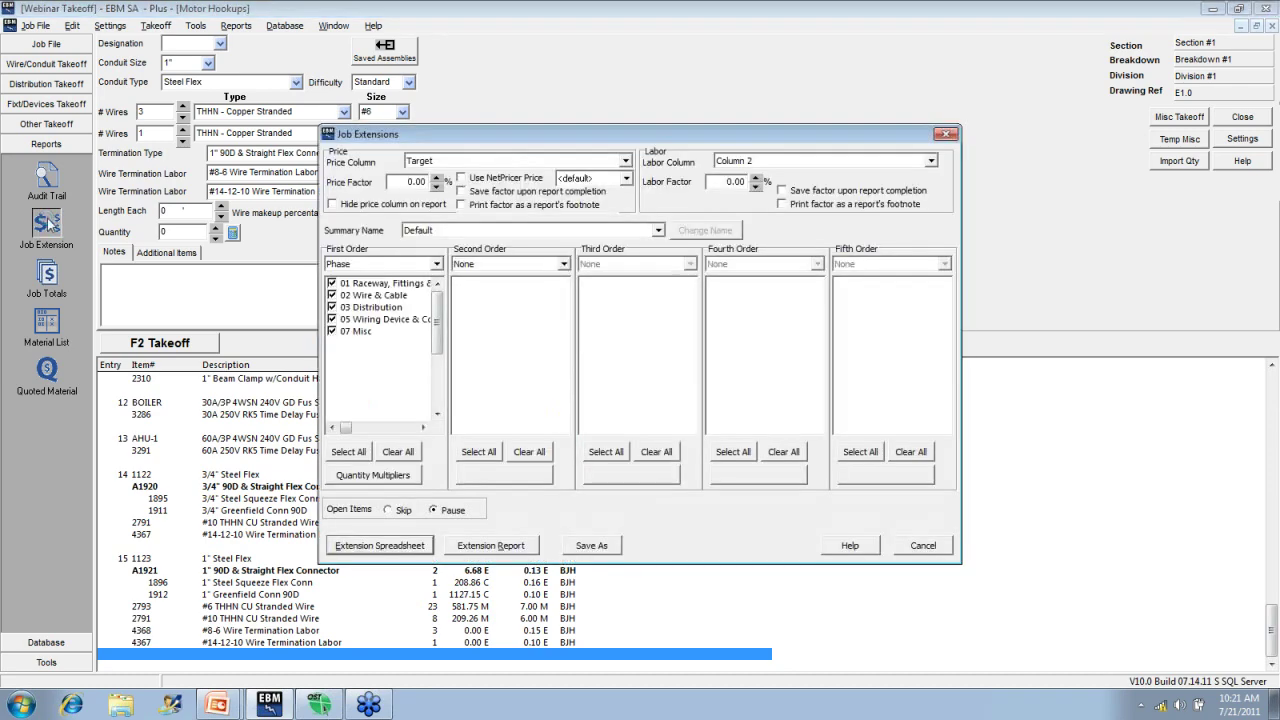
pyautogui.click(345, 546)
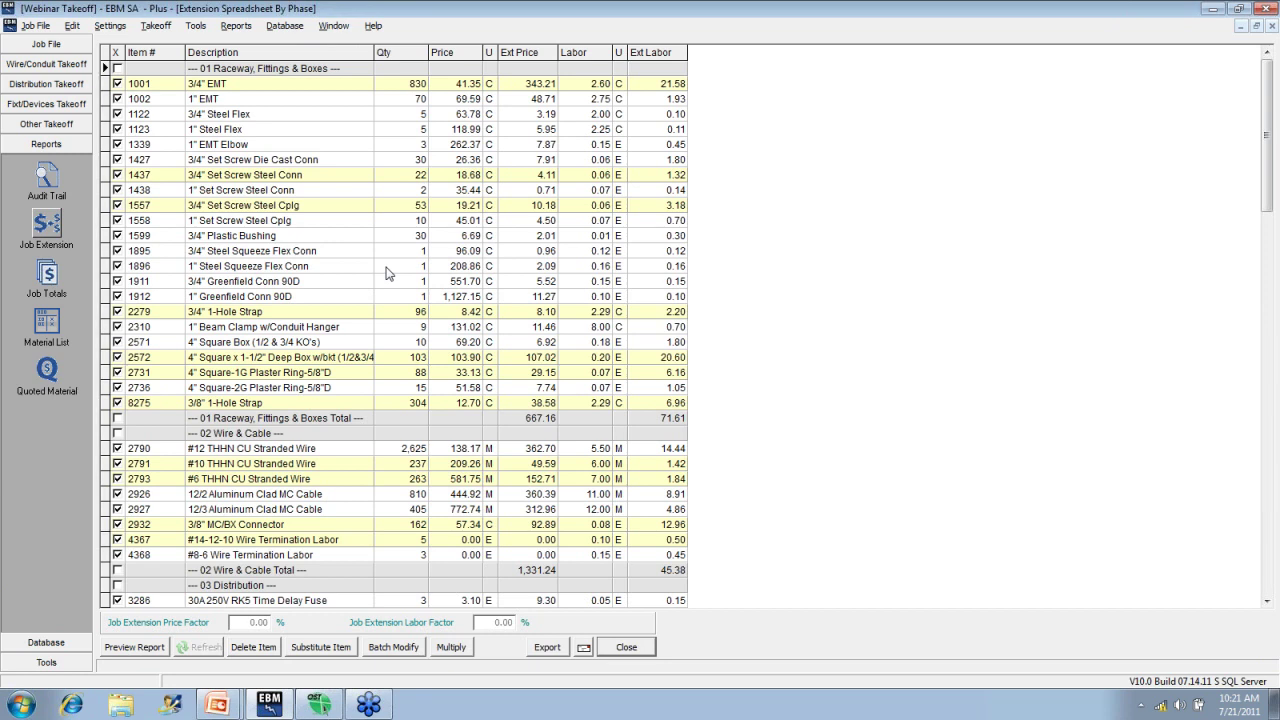
pyautogui.click(410, 88)
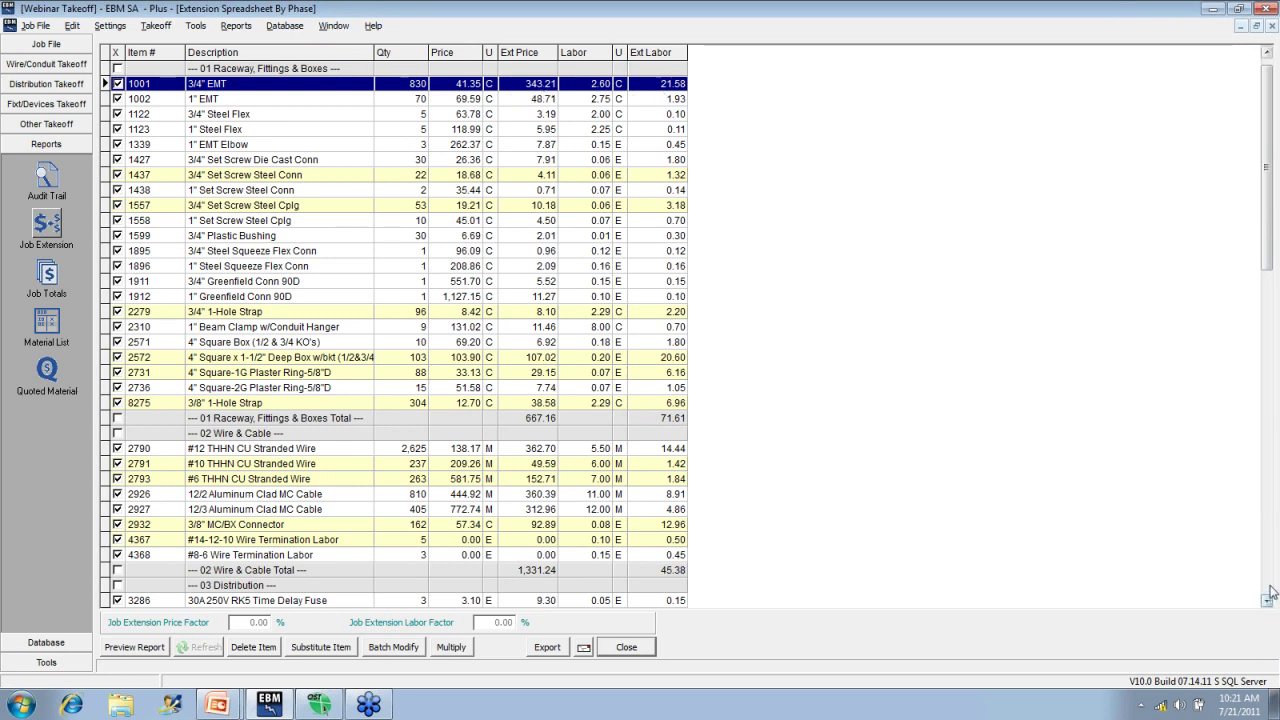
pyautogui.scroll(-7, 1267, 596)
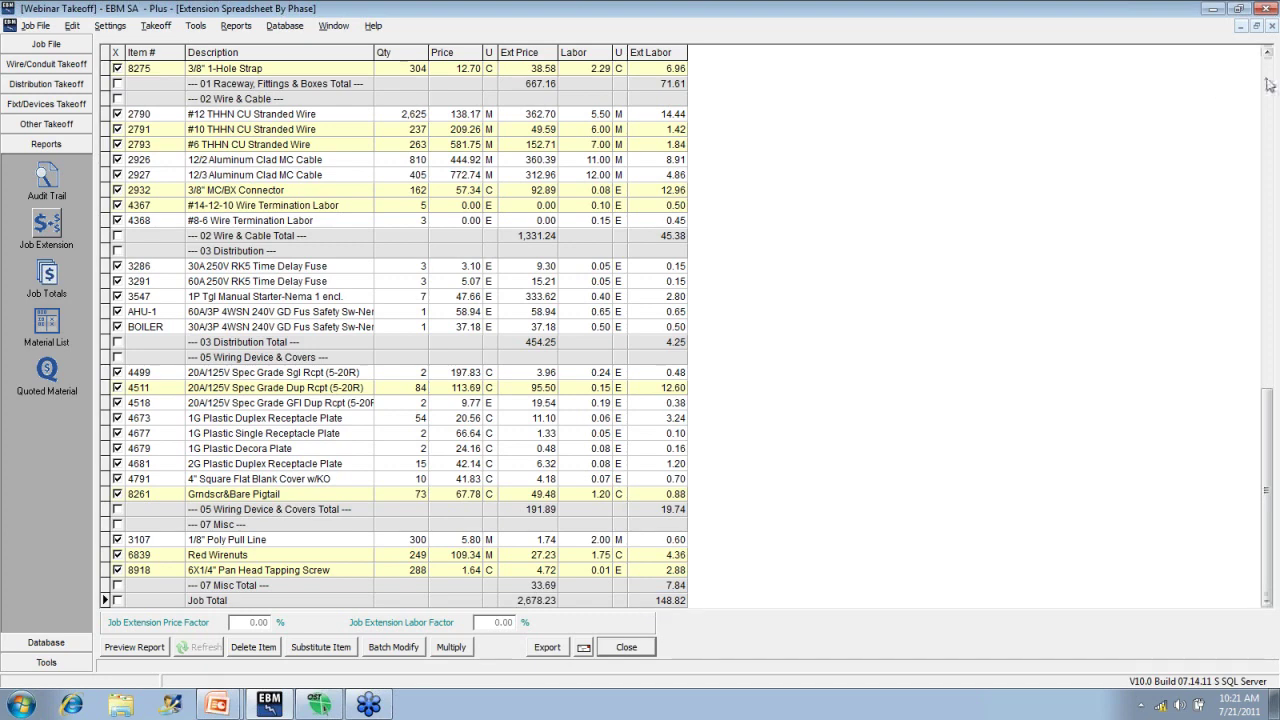
pyautogui.scroll(7, 1268, 84)
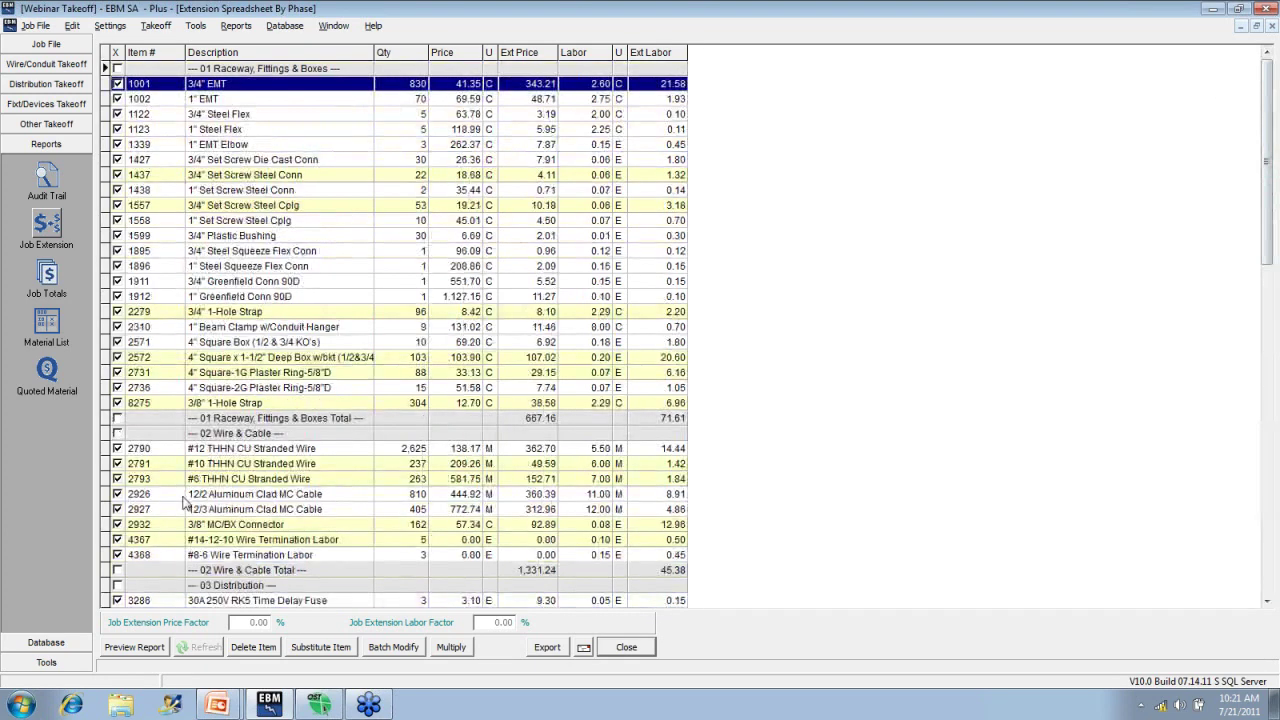
pyautogui.doubleClick(465, 89)
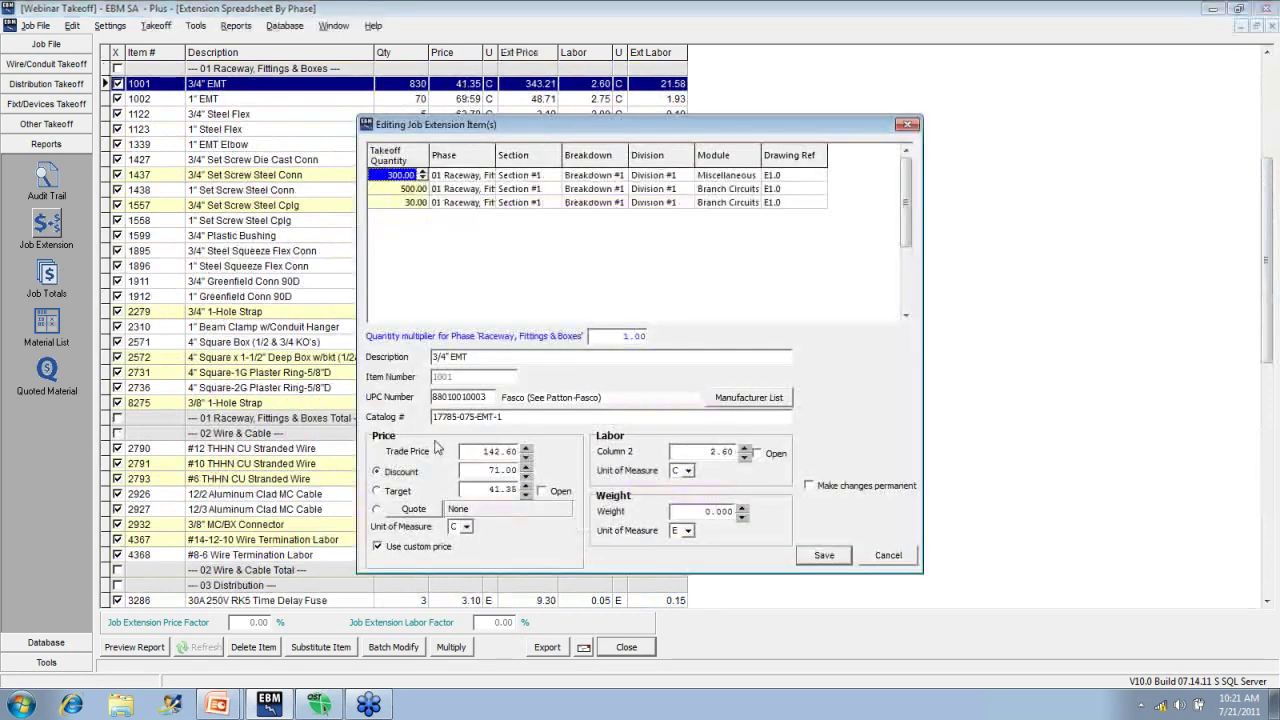
# Save a 40.00 target price for 3/4" EMT and refresh the job total to 2,667.02.
pyautogui.click(484, 489)
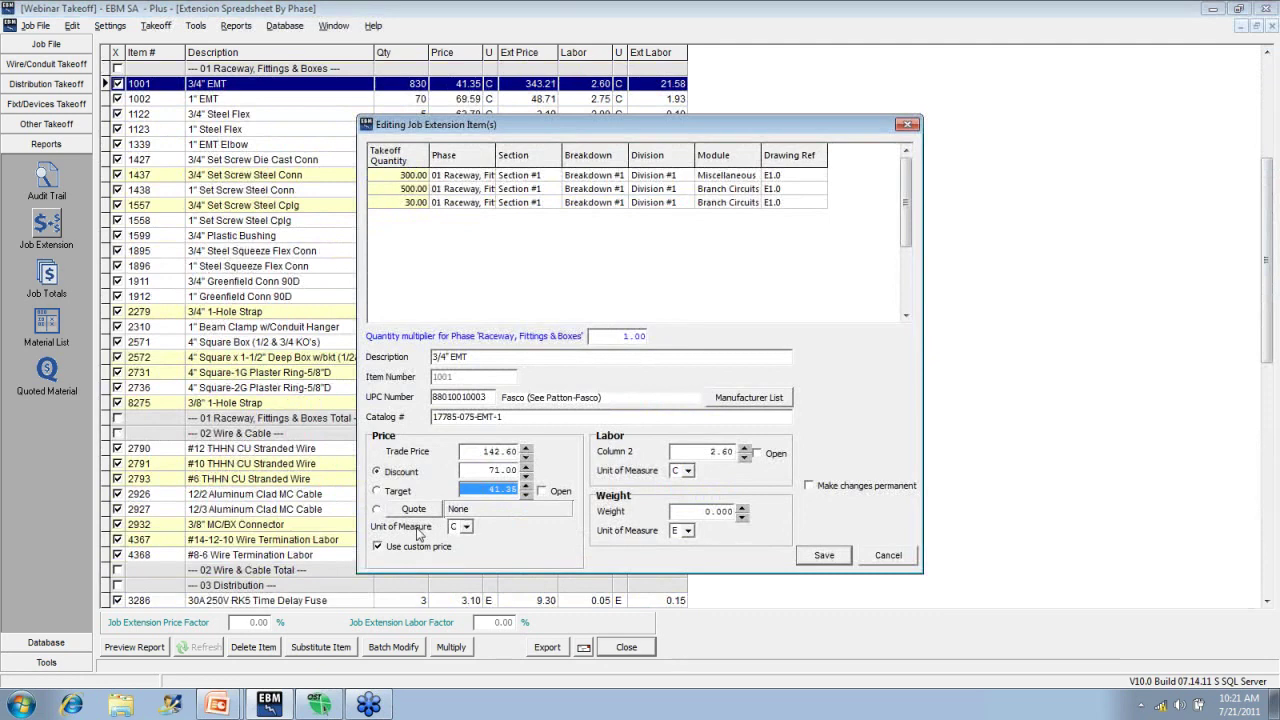
pyautogui.write('40')
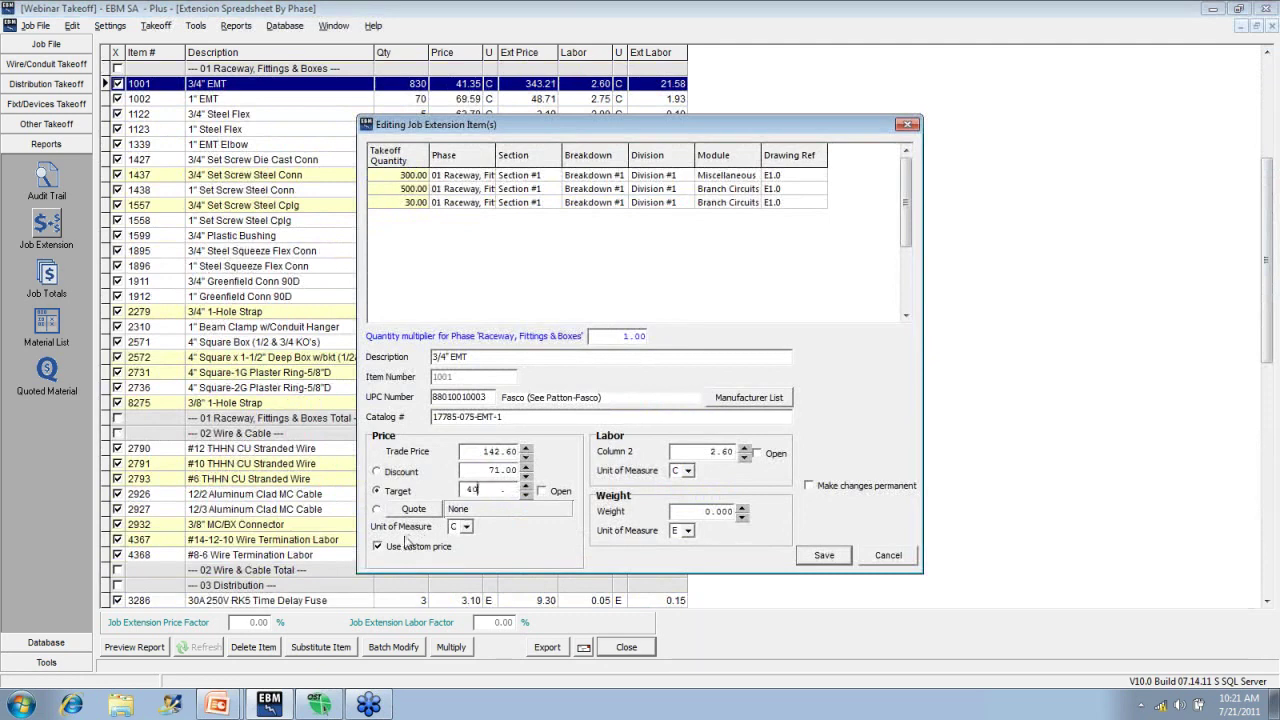
pyautogui.click(822, 555)
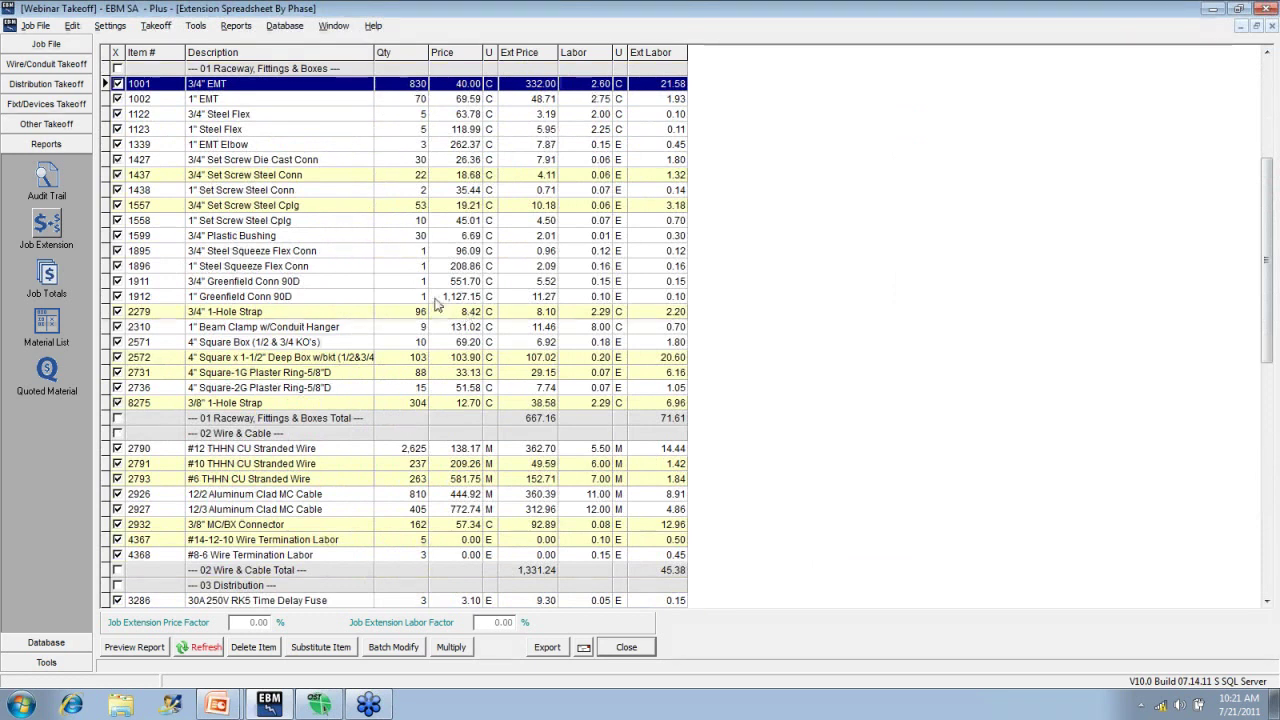
pyautogui.click(205, 649)
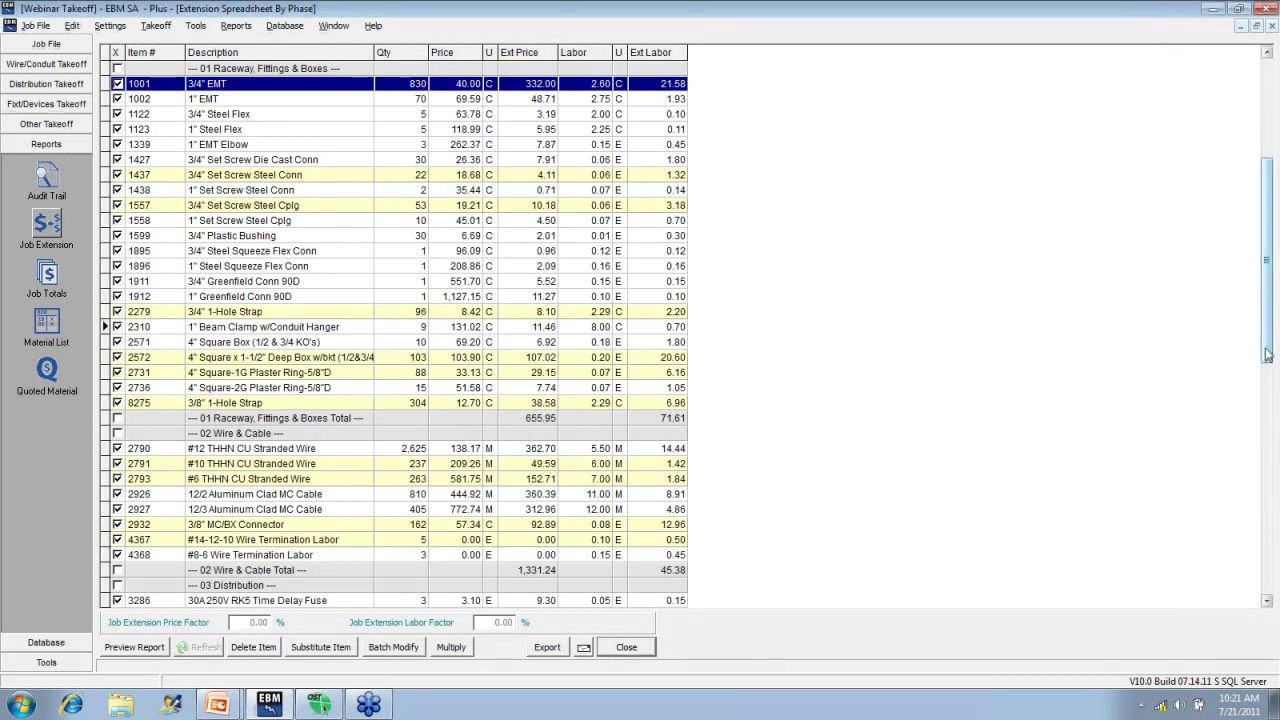
pyautogui.moveTo(1265, 355); pyautogui.dragTo(1266, 582)
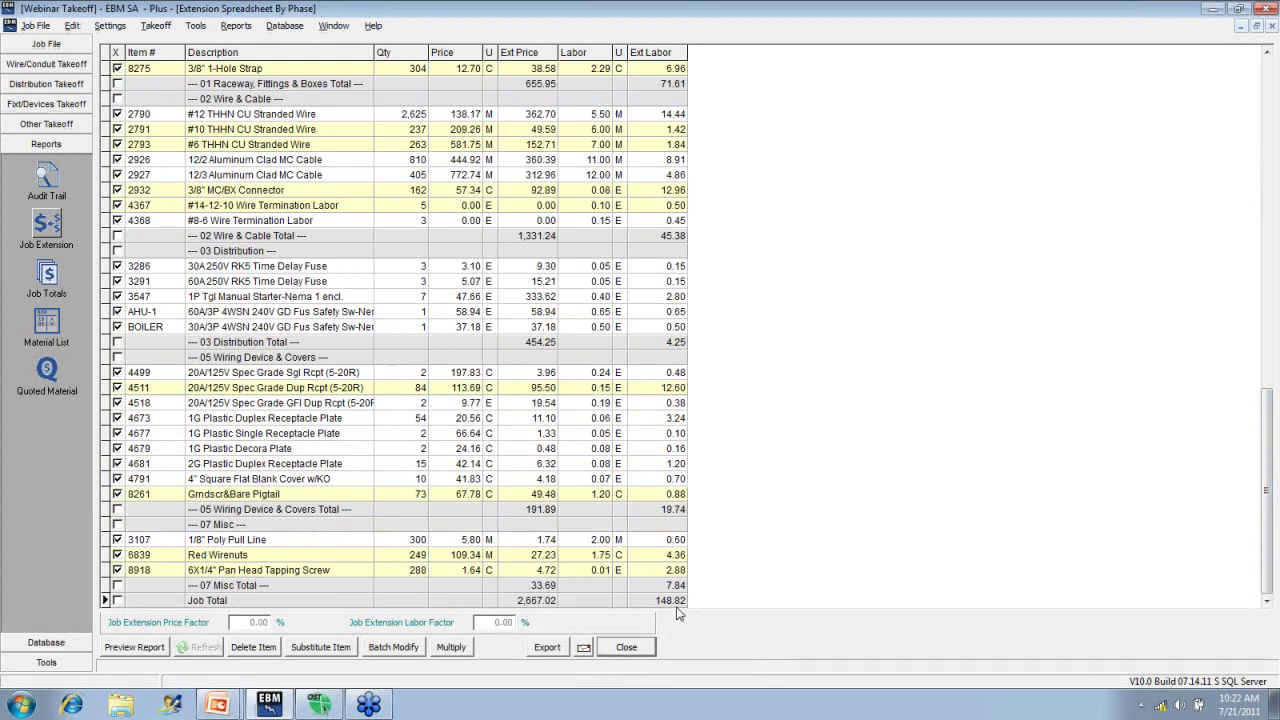
# Set profit to 10% by entire job, raising the actual bid price to 8,339.14.
pyautogui.click(48, 274)
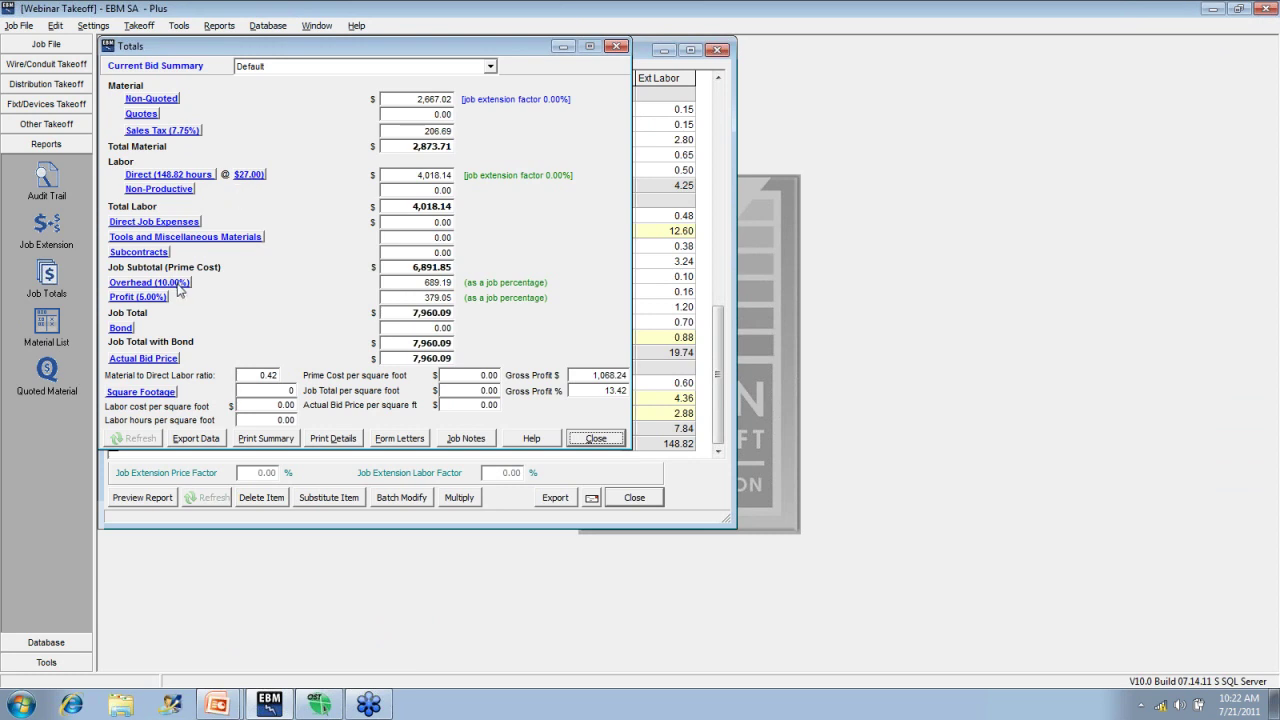
pyautogui.click(154, 300)
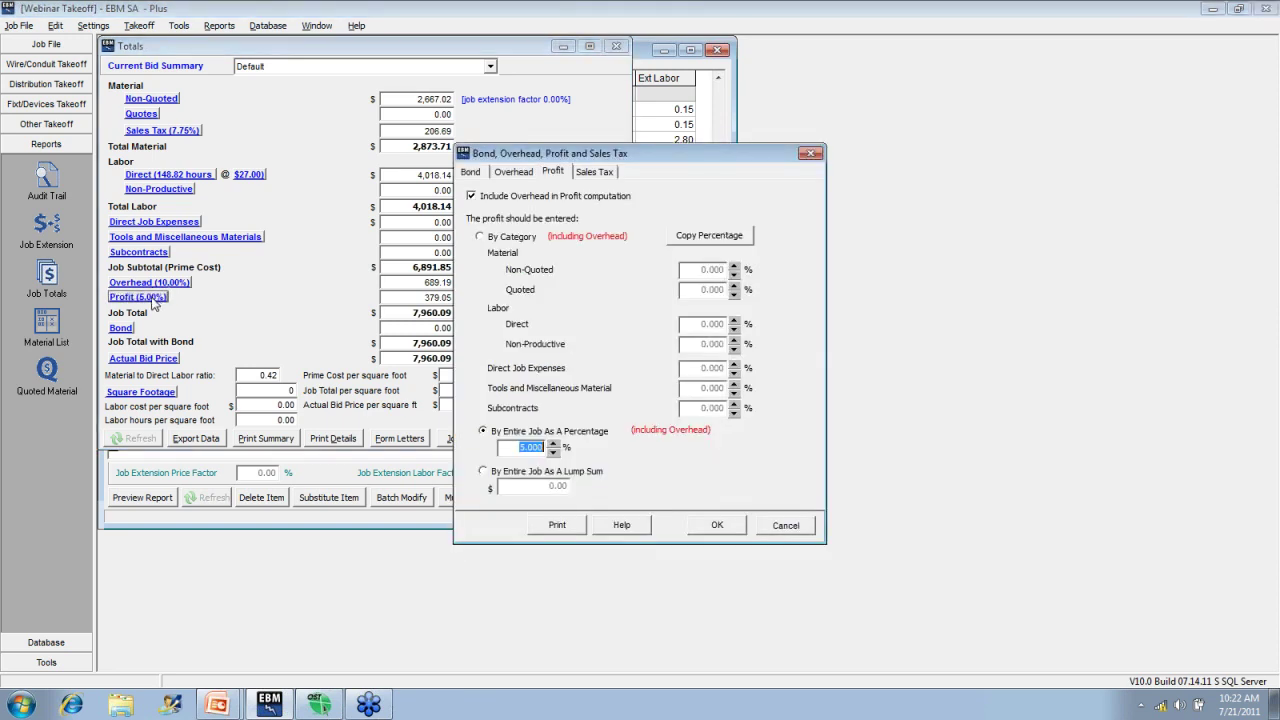
pyautogui.write('10')
pyautogui.click(708, 528)
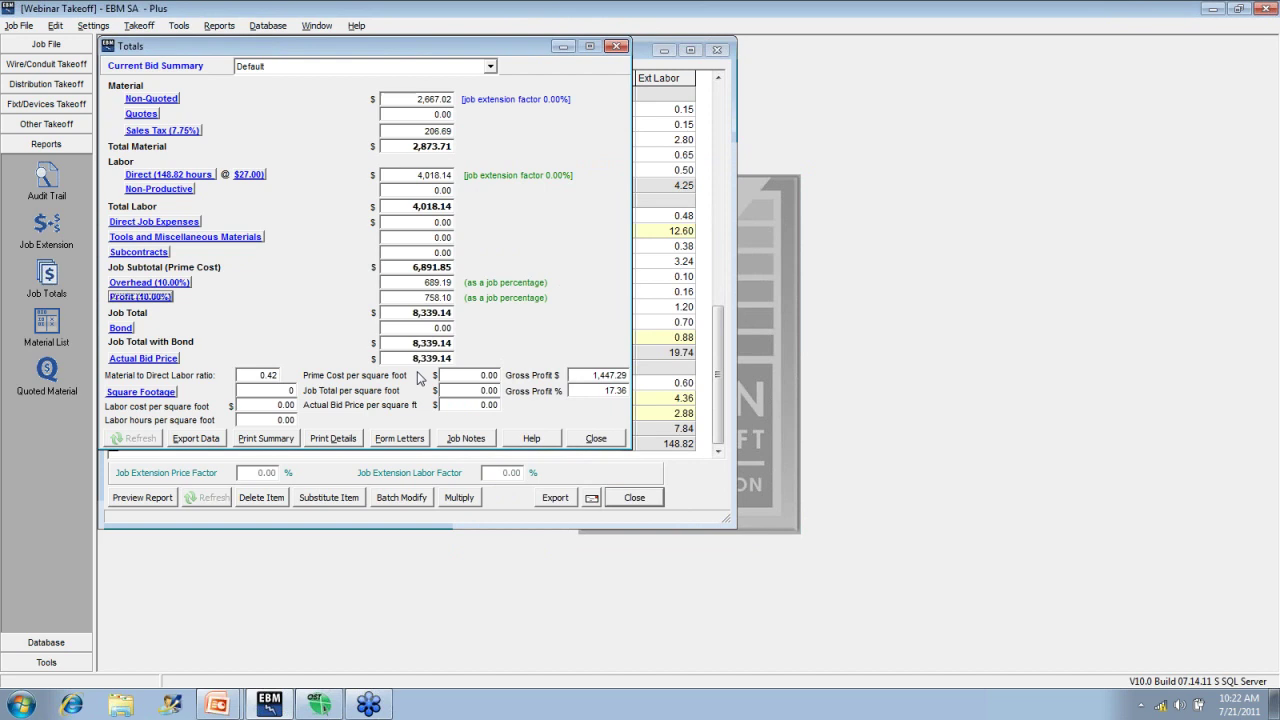
pyautogui.click(48, 230)
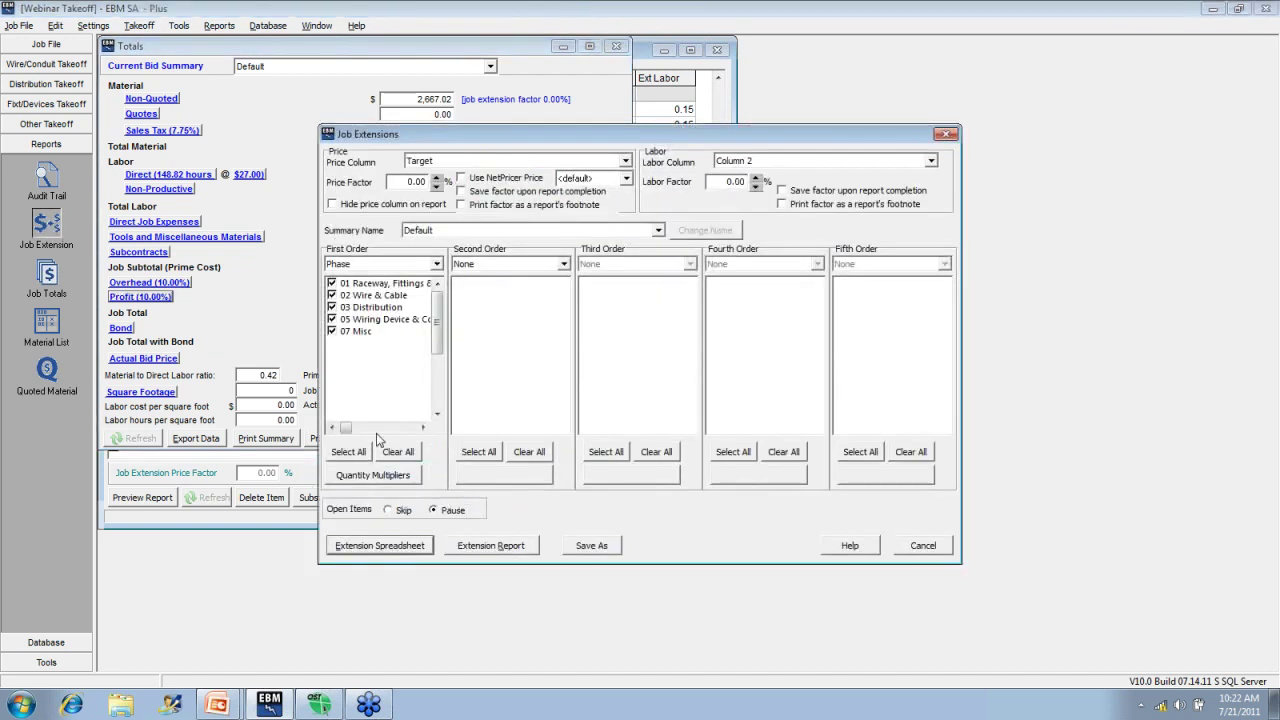
# Regenerate the job extension spreadsheet and open the Material List options.
pyautogui.click(415, 550)
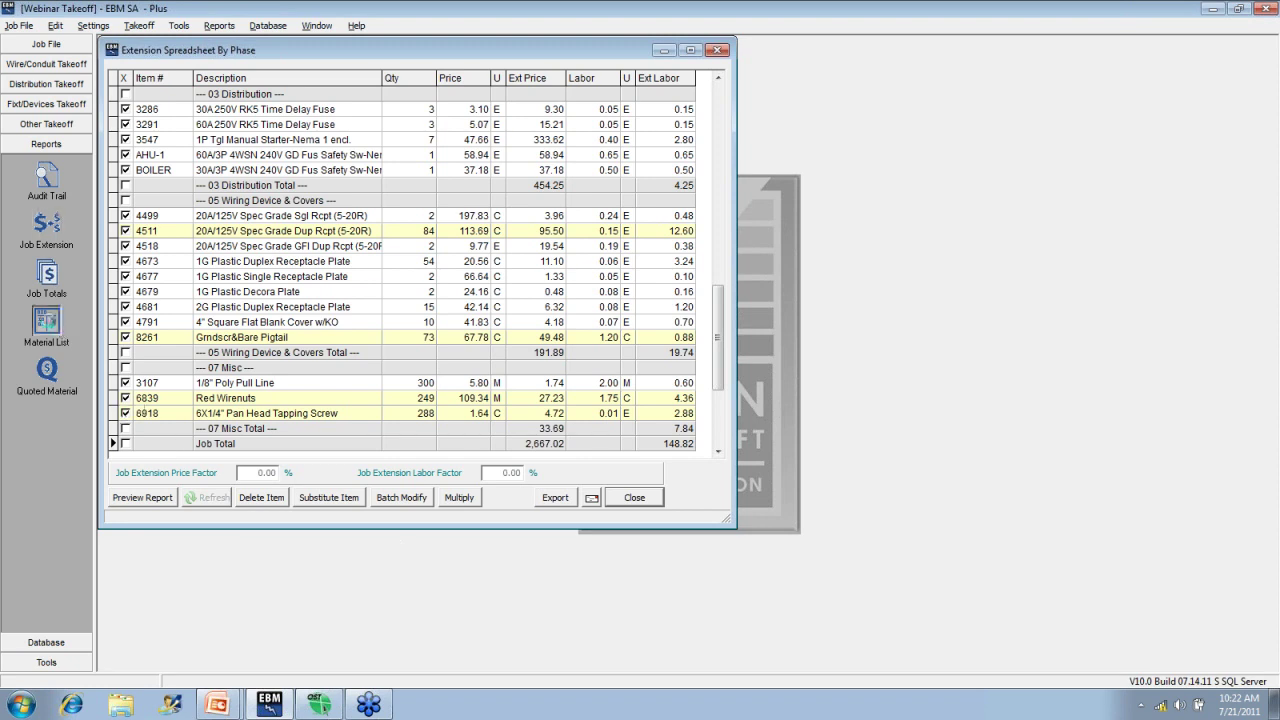
pyautogui.click(46, 320)
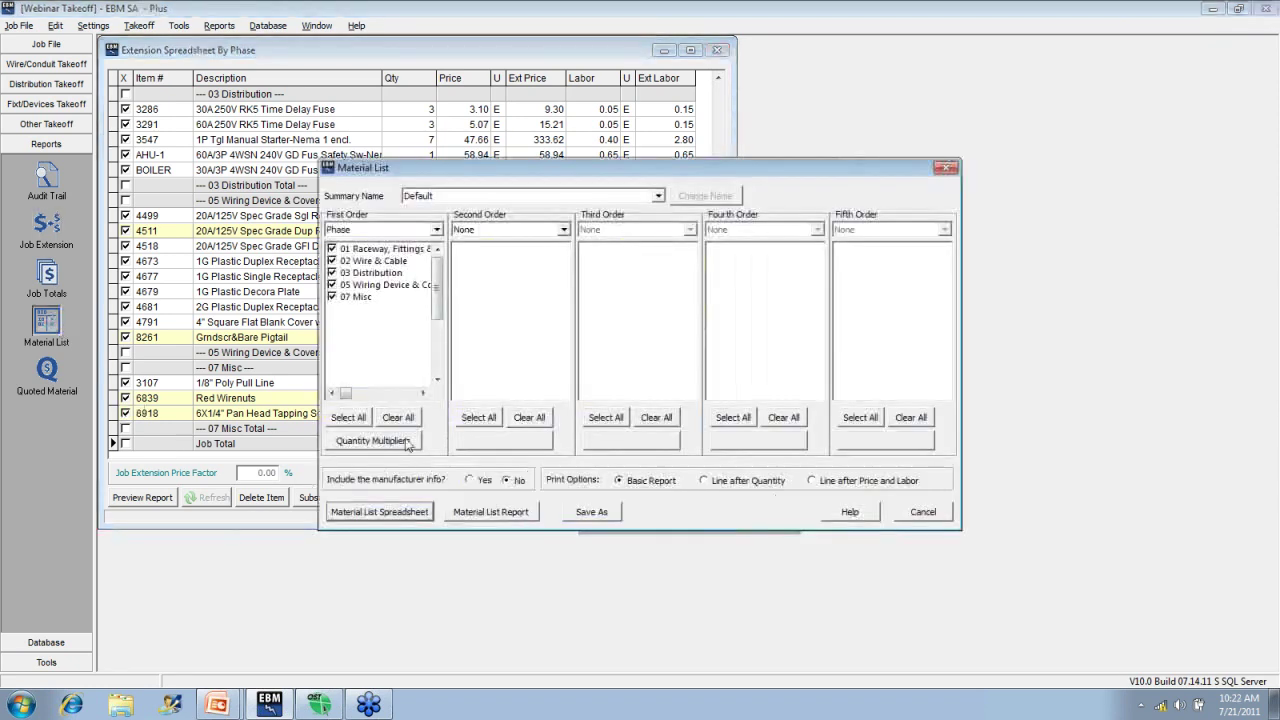
# Generate the maximized Material List By Phase report with Line after Quantity, saved as Default bid summary.
pyautogui.click(735, 483)
pyautogui.click(530, 514)
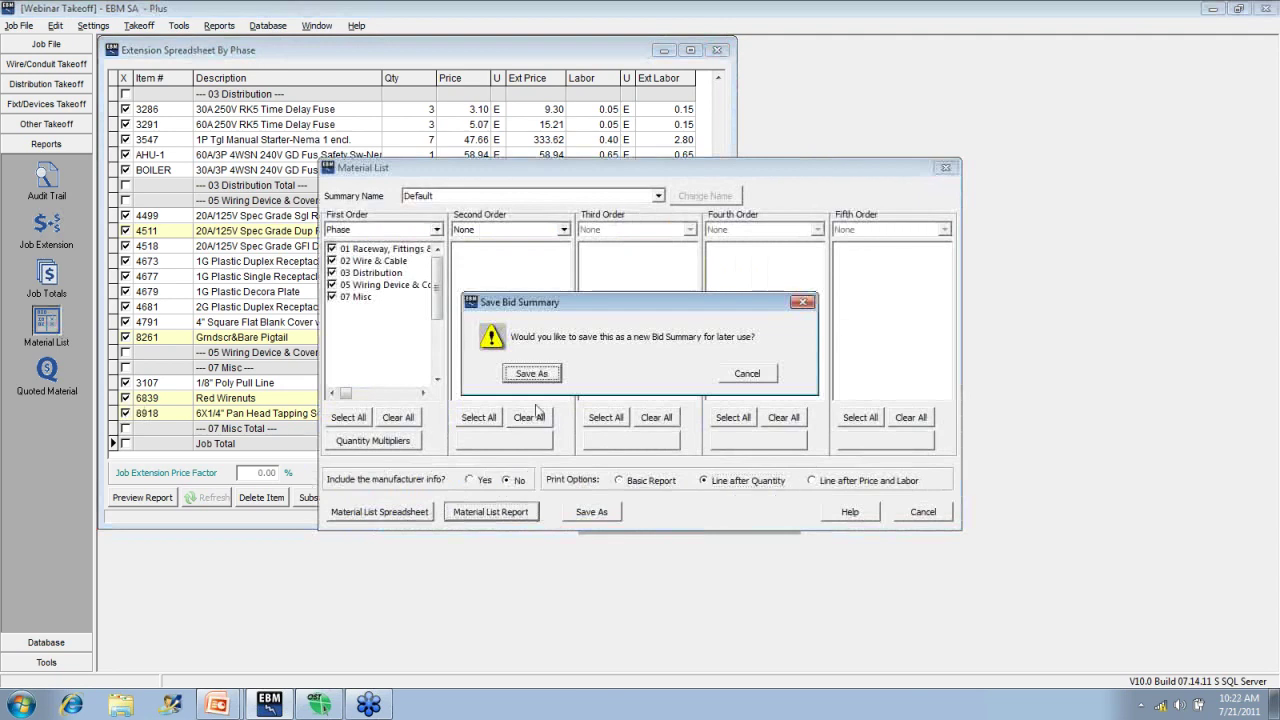
pyautogui.click(532, 375)
pyautogui.click(712, 428)
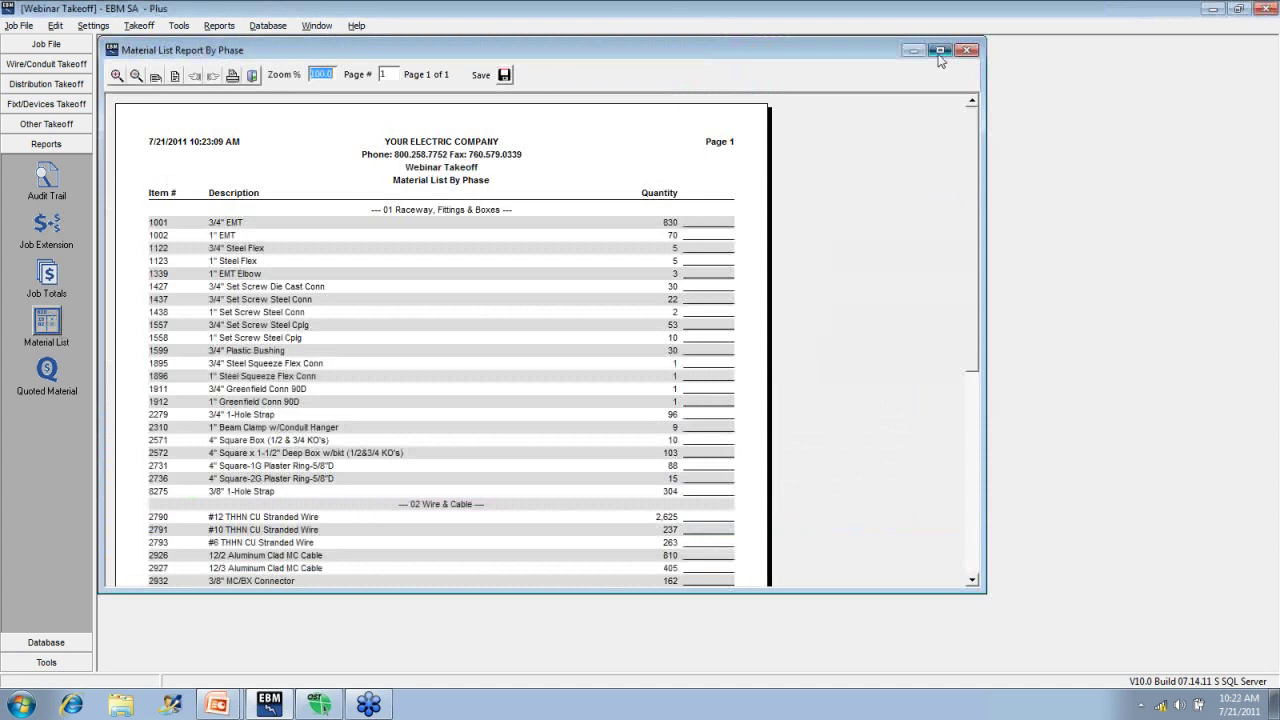
pyautogui.click(940, 50)
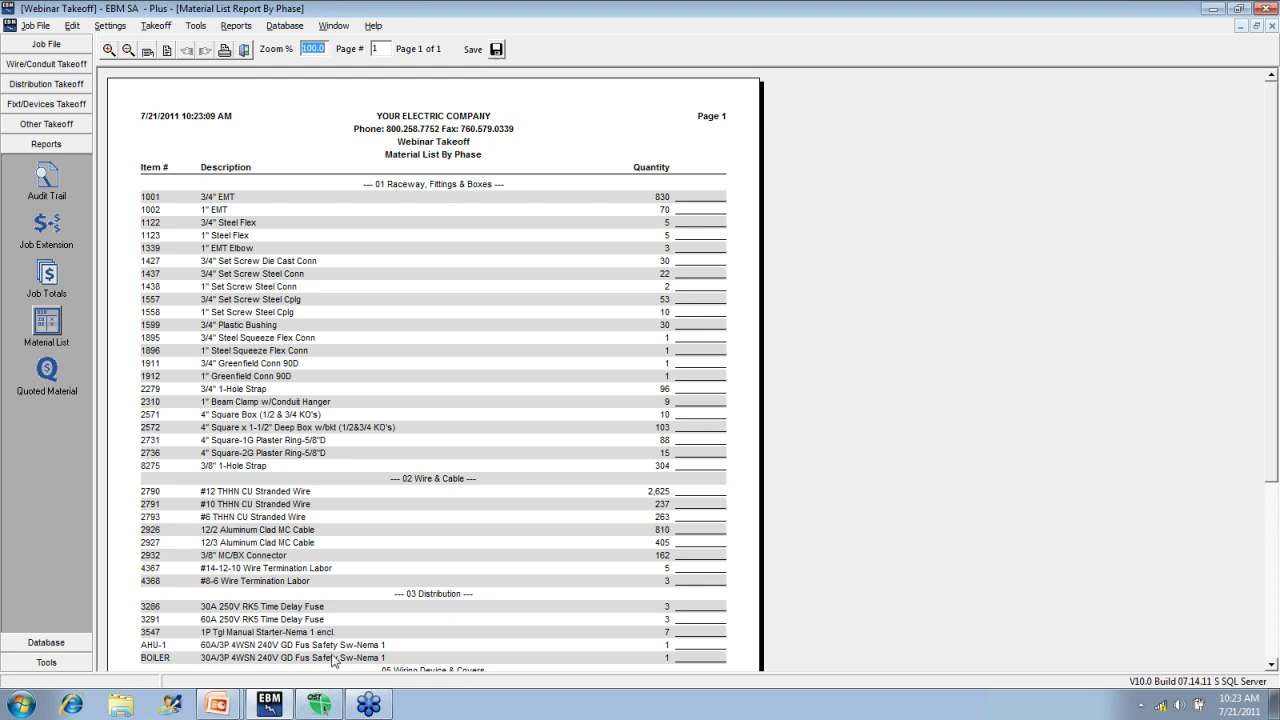
pyautogui.moveTo(322, 712)
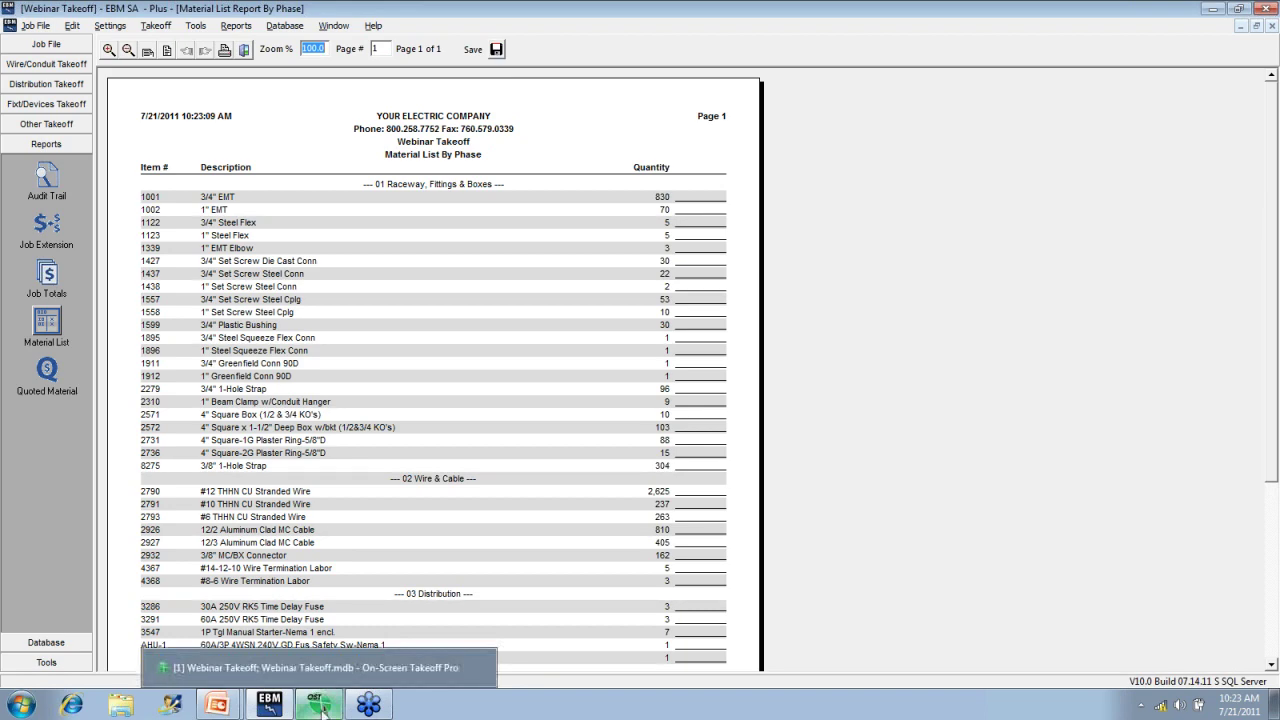
pyautogui.click(322, 712)
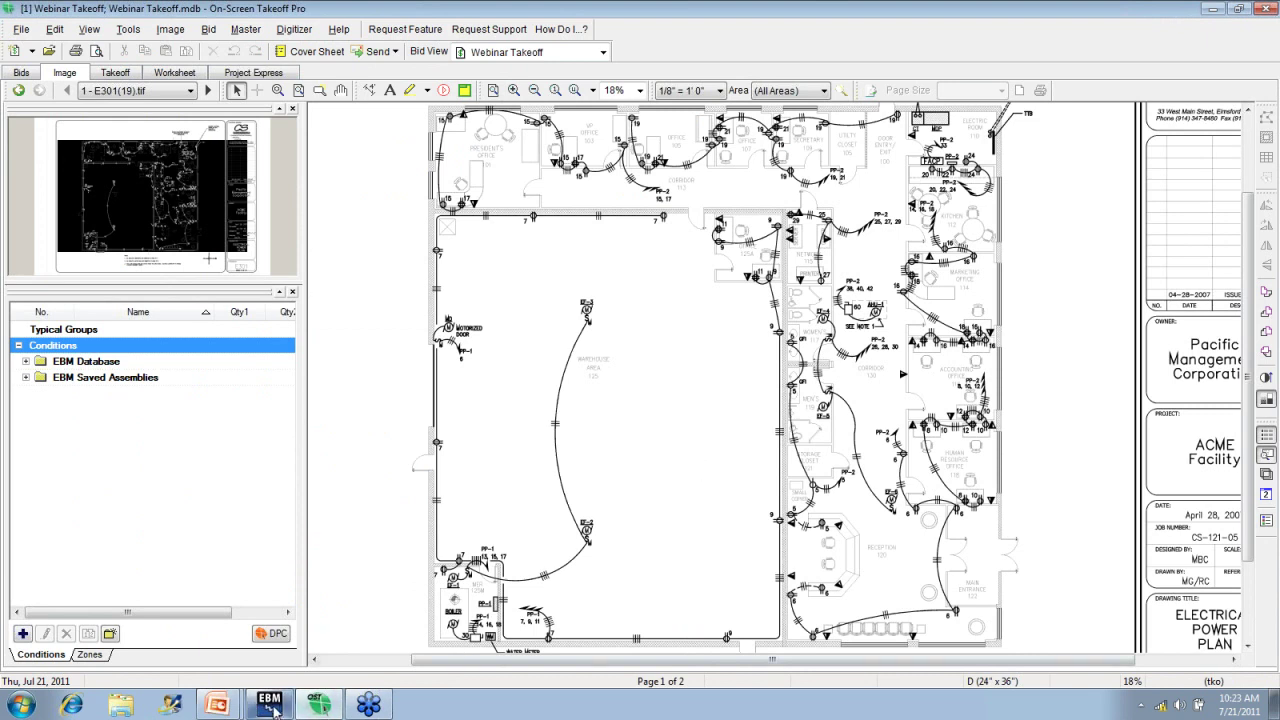
# Cancel the Open Databases dialog in On-Screen Takeoff and show the Bids list.
pyautogui.click(20, 29)
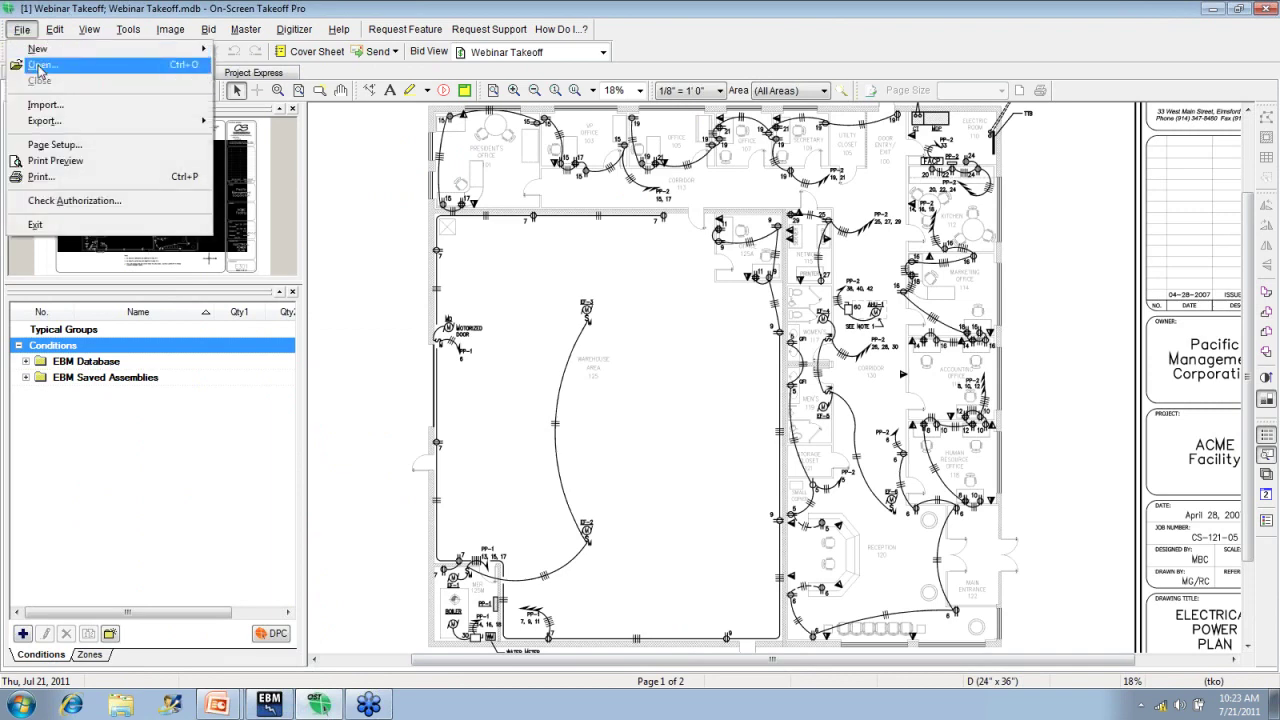
pyautogui.click(40, 65)
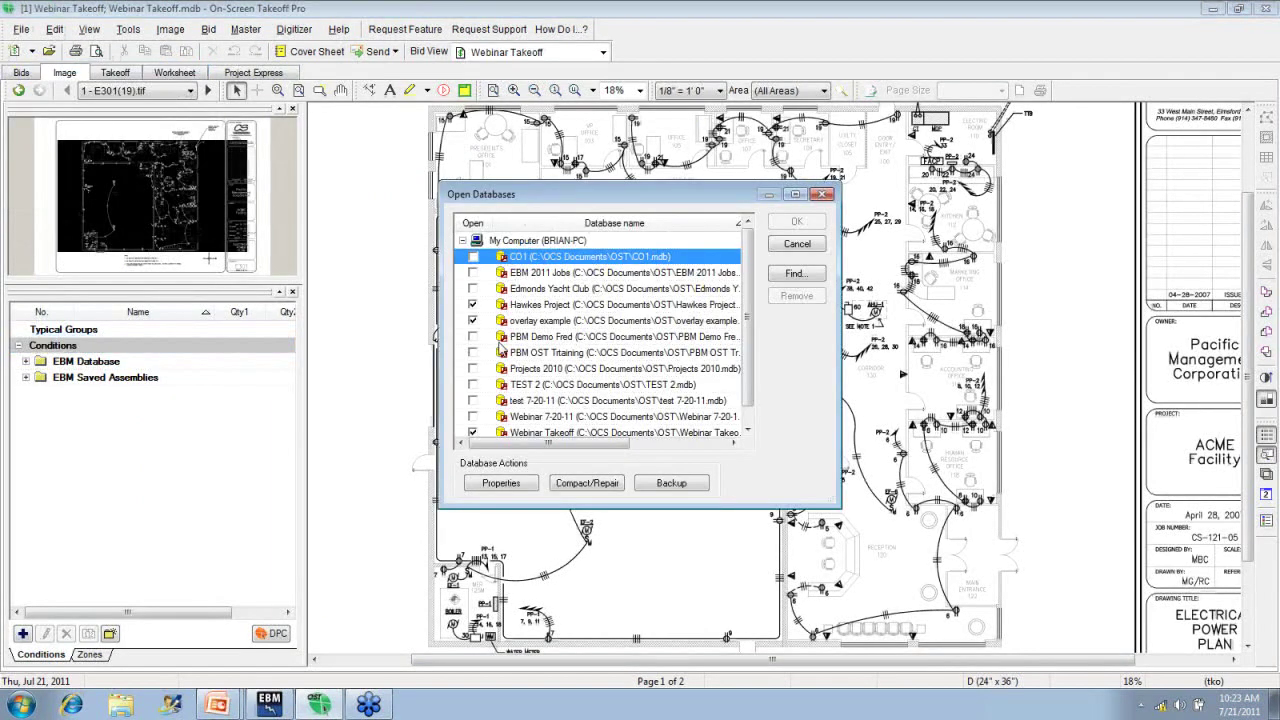
pyautogui.click(788, 252)
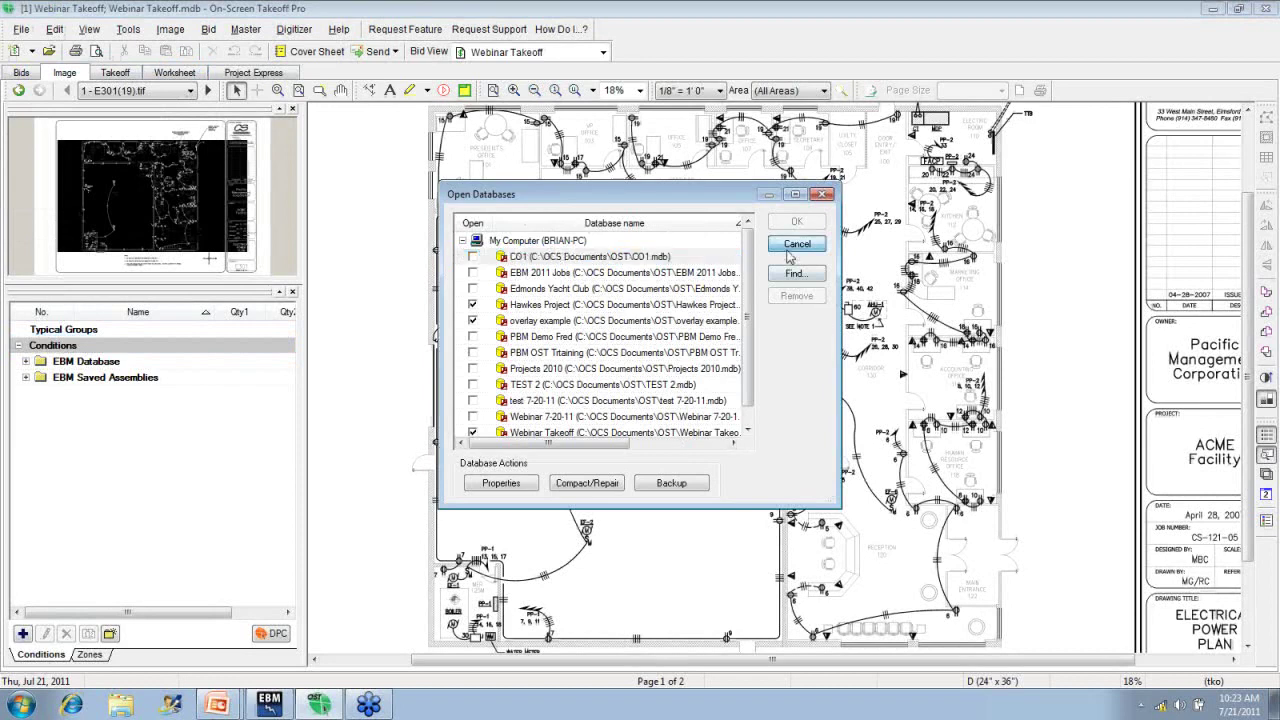
pyautogui.click(21, 73)
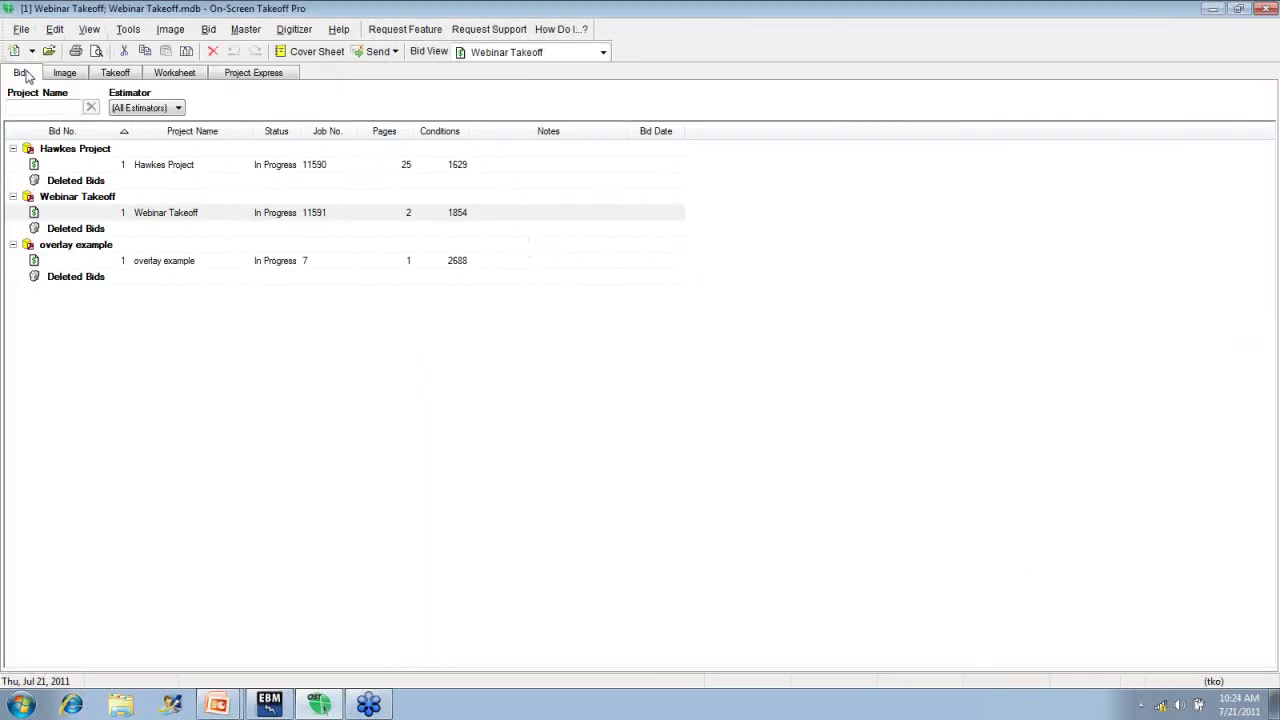
pyautogui.click(269, 704)
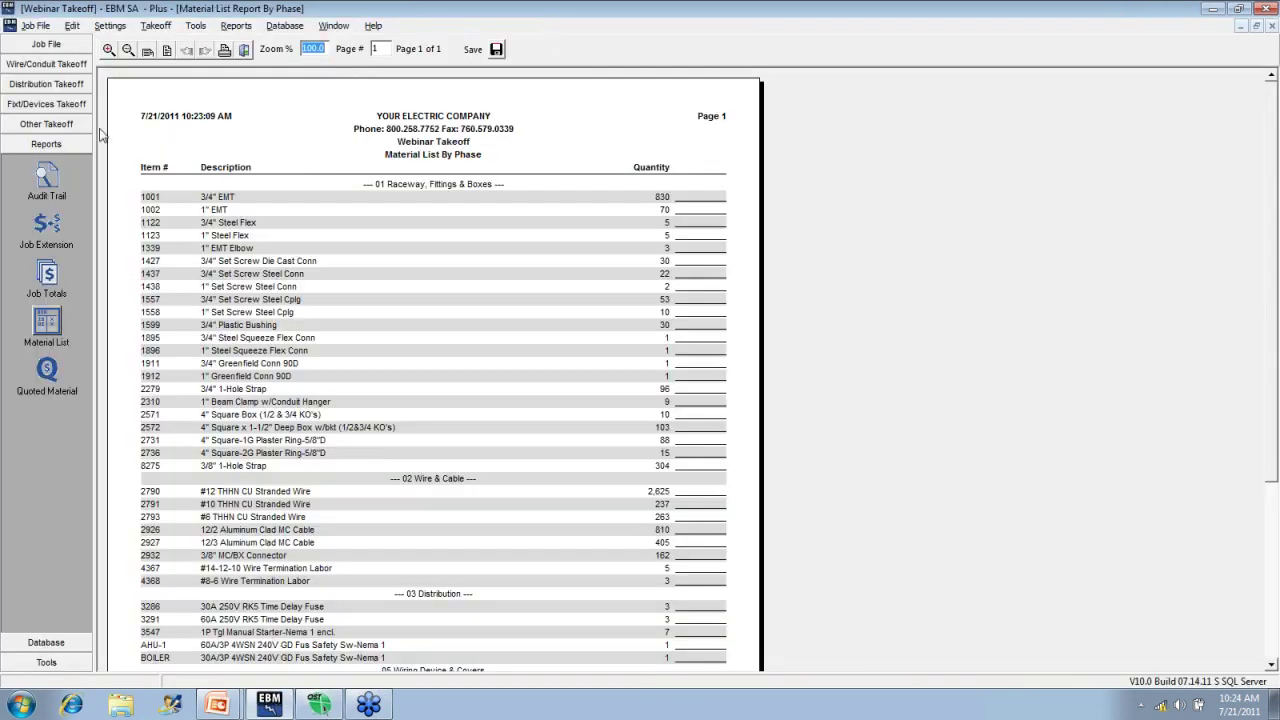
# Create a new EBM job named 'Web Demo', job number 11592.
pyautogui.click(46, 44)
pyautogui.click(81, 94)
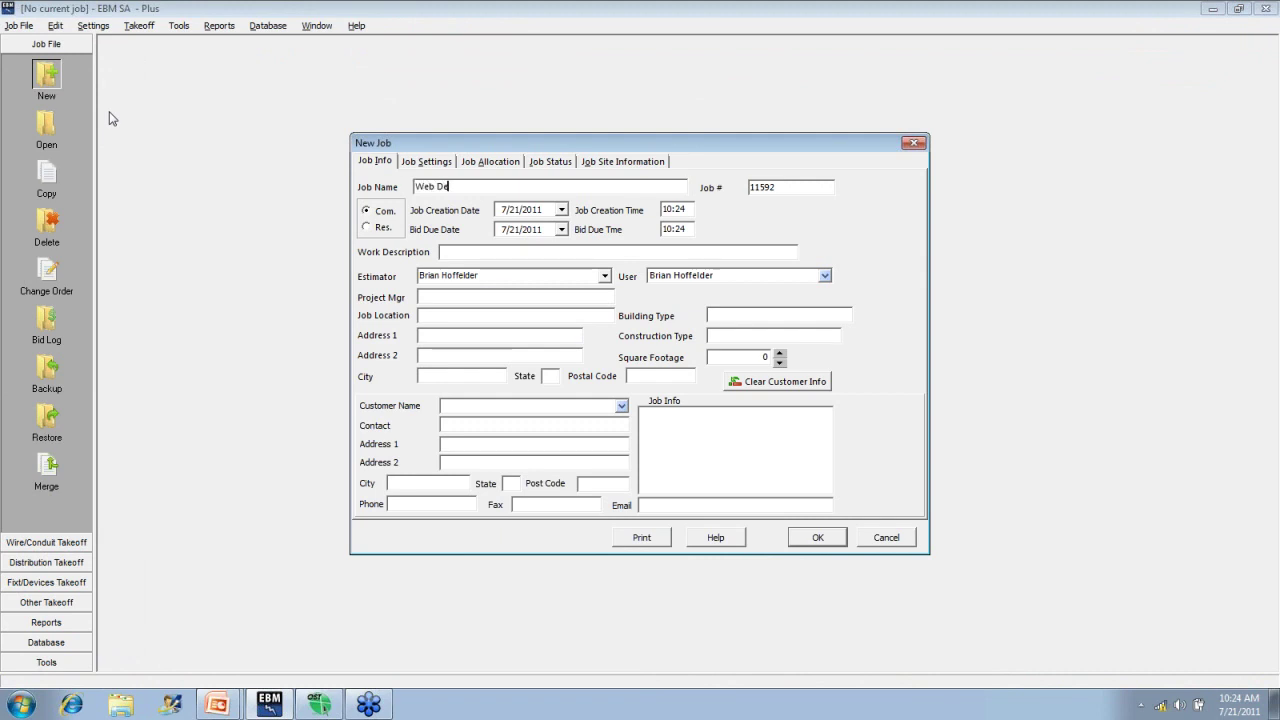
pyautogui.write('Web Demo')
pyautogui.click(814, 538)
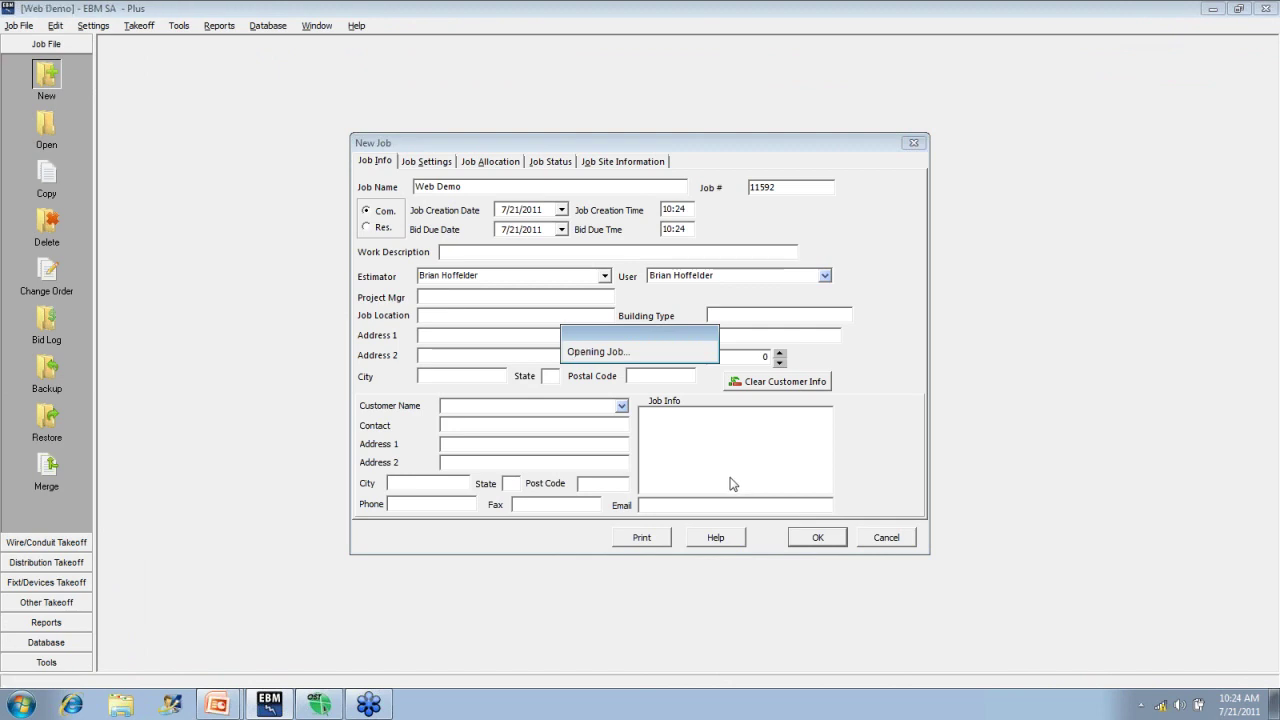
pyautogui.click(46, 662)
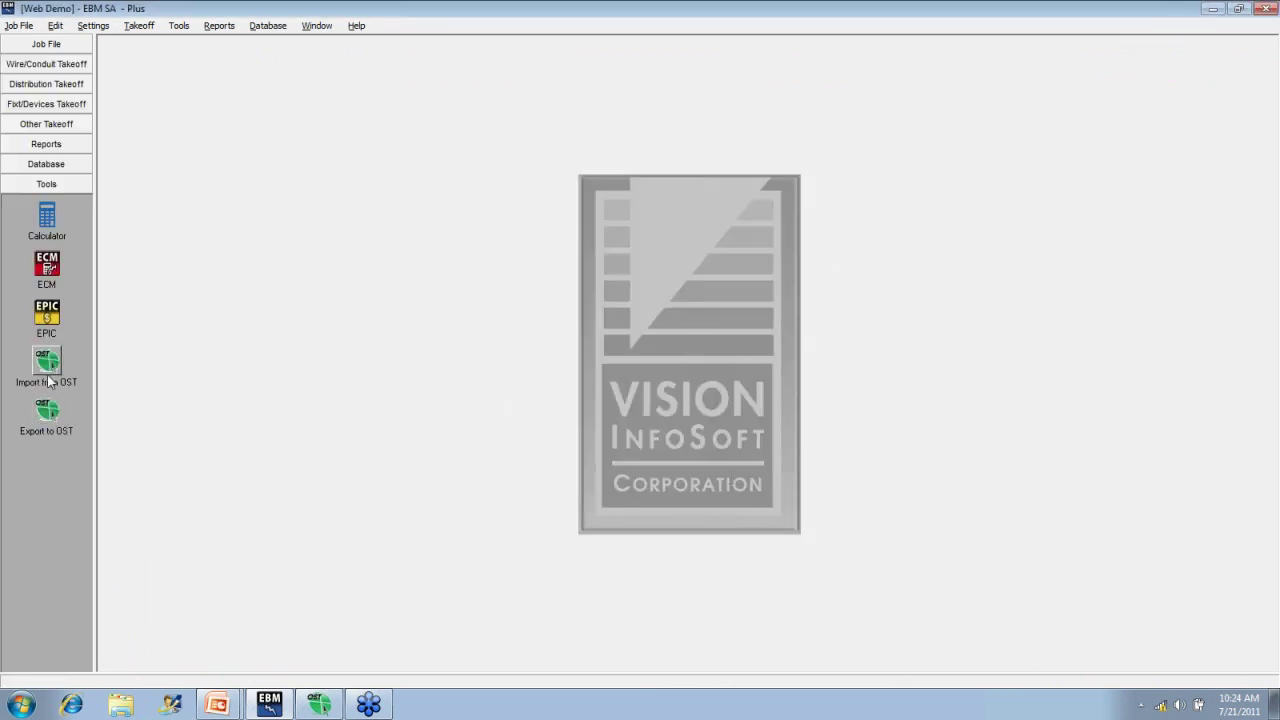
# Export 1593 items to On-Screen Takeoff as 'web demo' with no area breakouts.
pyautogui.click(46, 410)
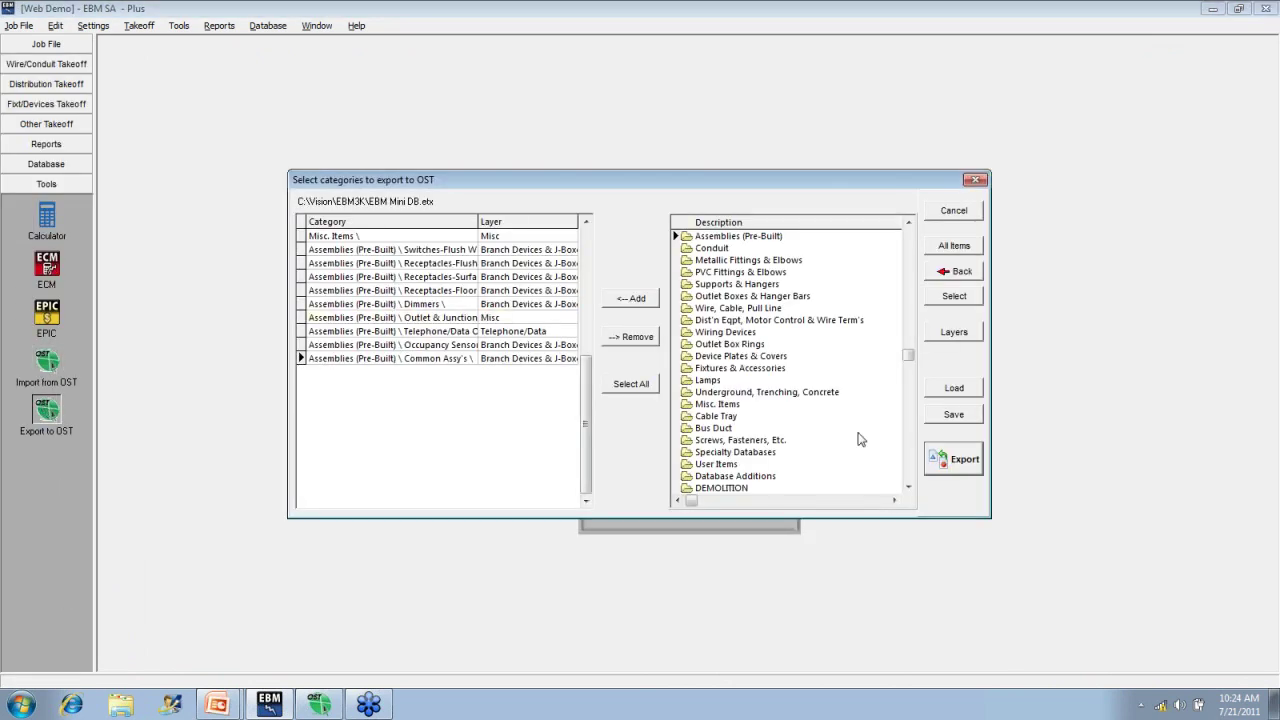
pyautogui.click(938, 458)
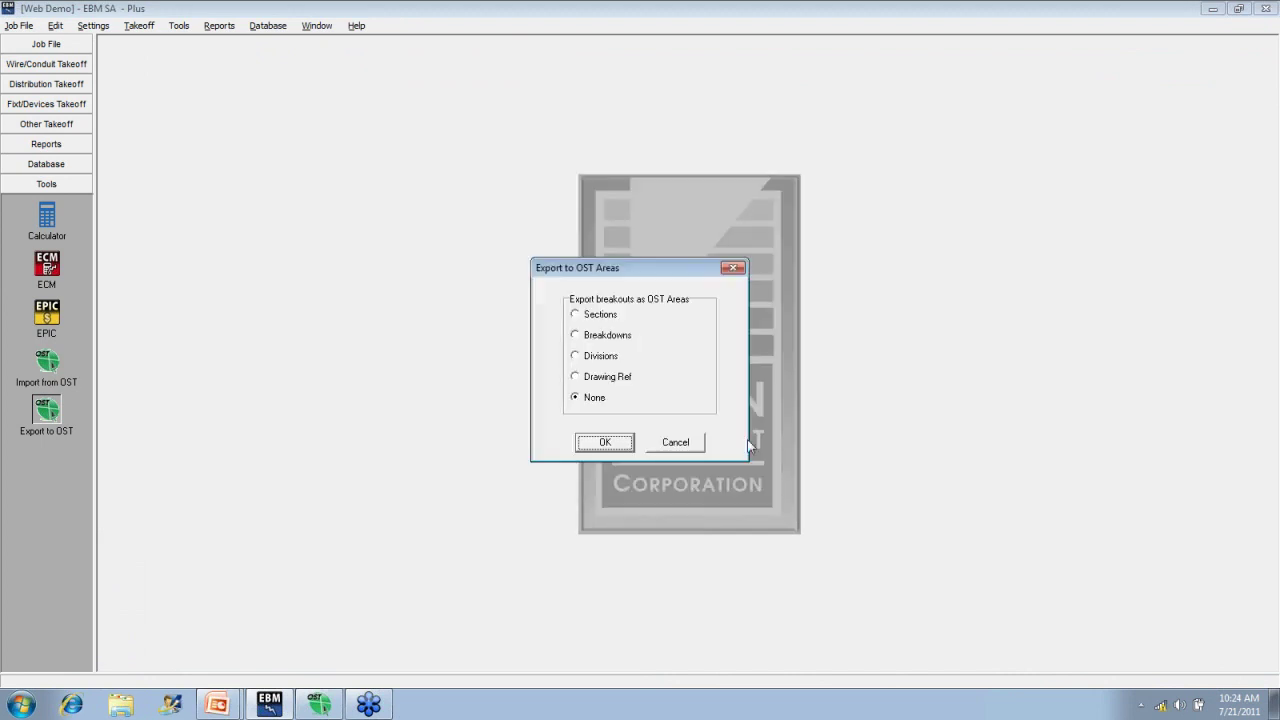
pyautogui.click(603, 442)
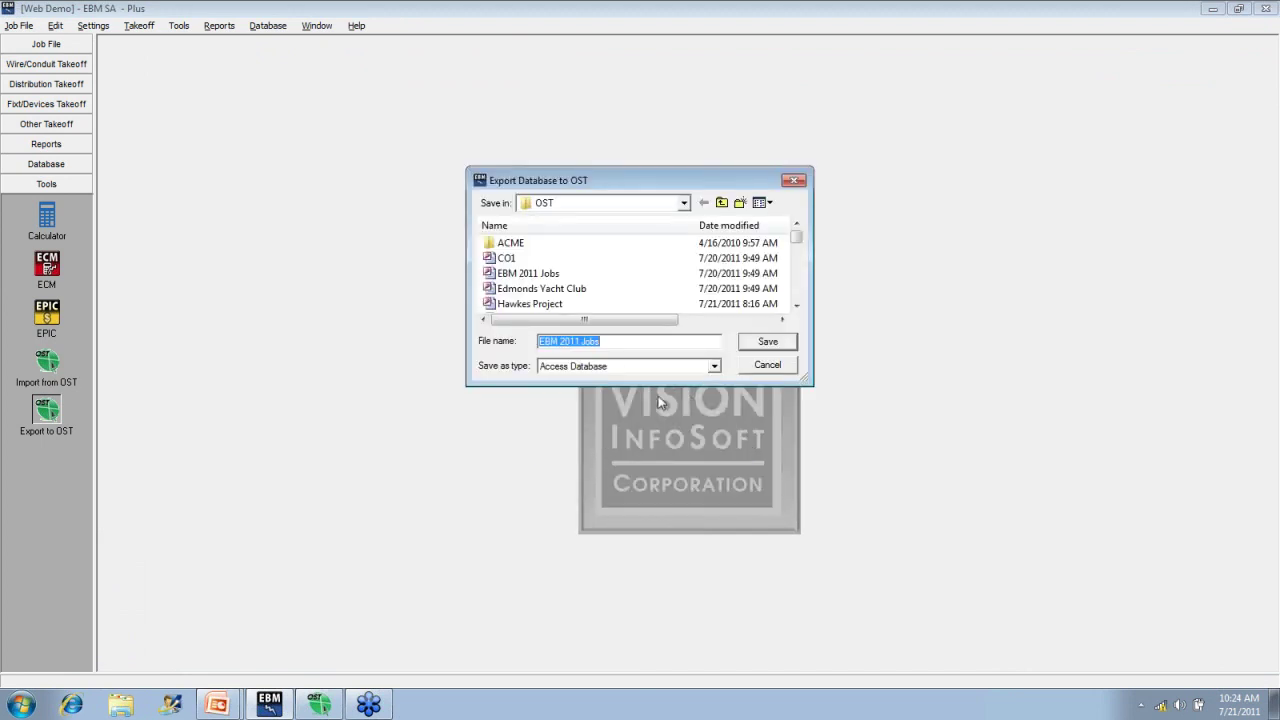
pyautogui.write('web demo')
pyautogui.click(765, 342)
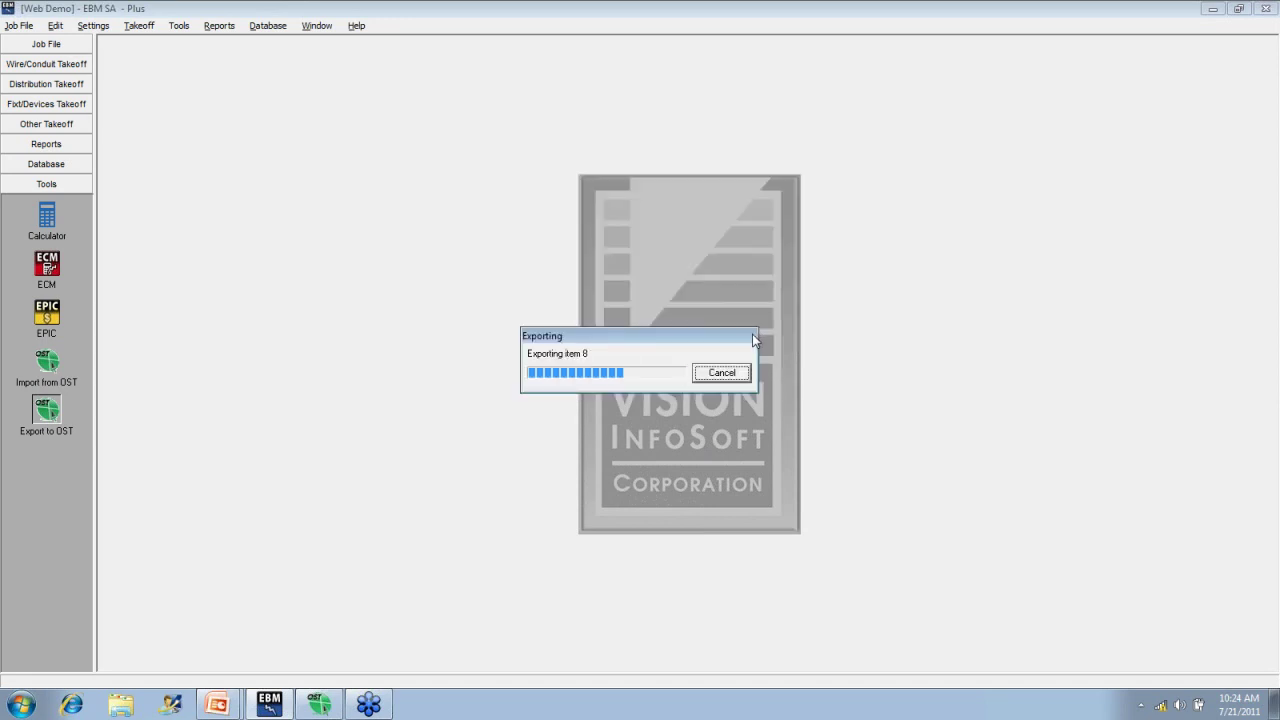
pyautogui.moveTo(320, 710)
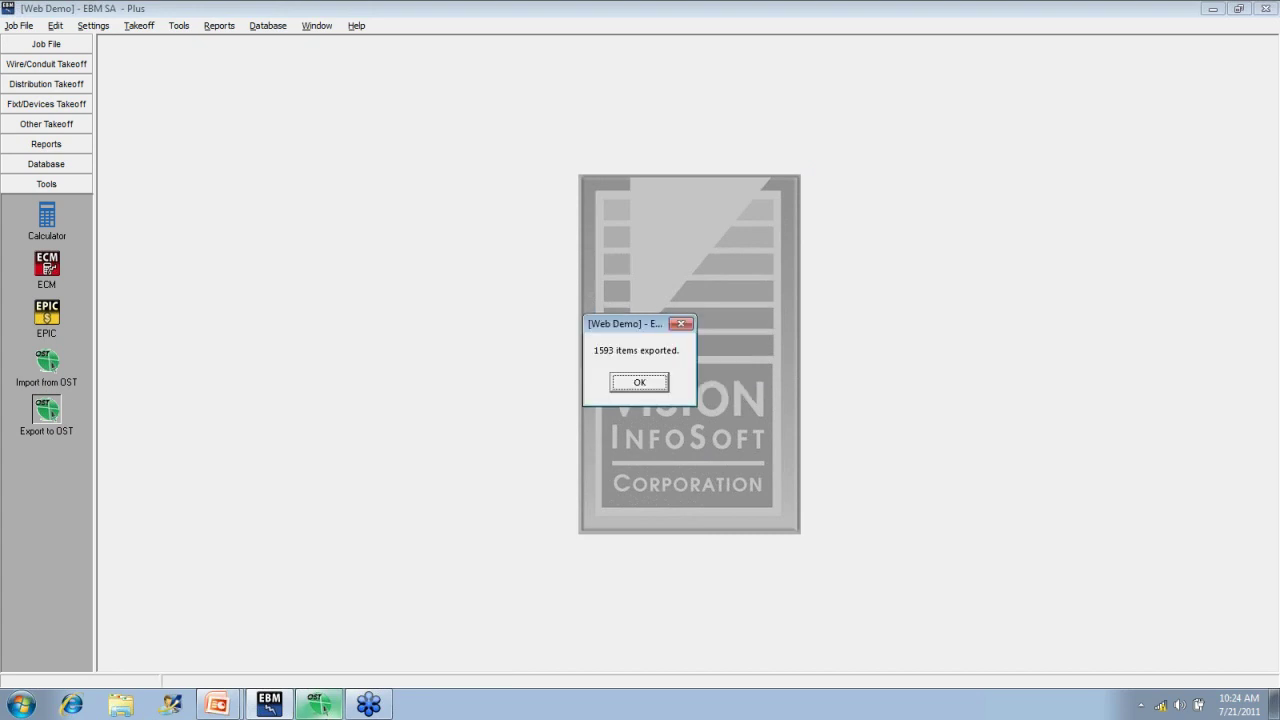
pyautogui.click(640, 385)
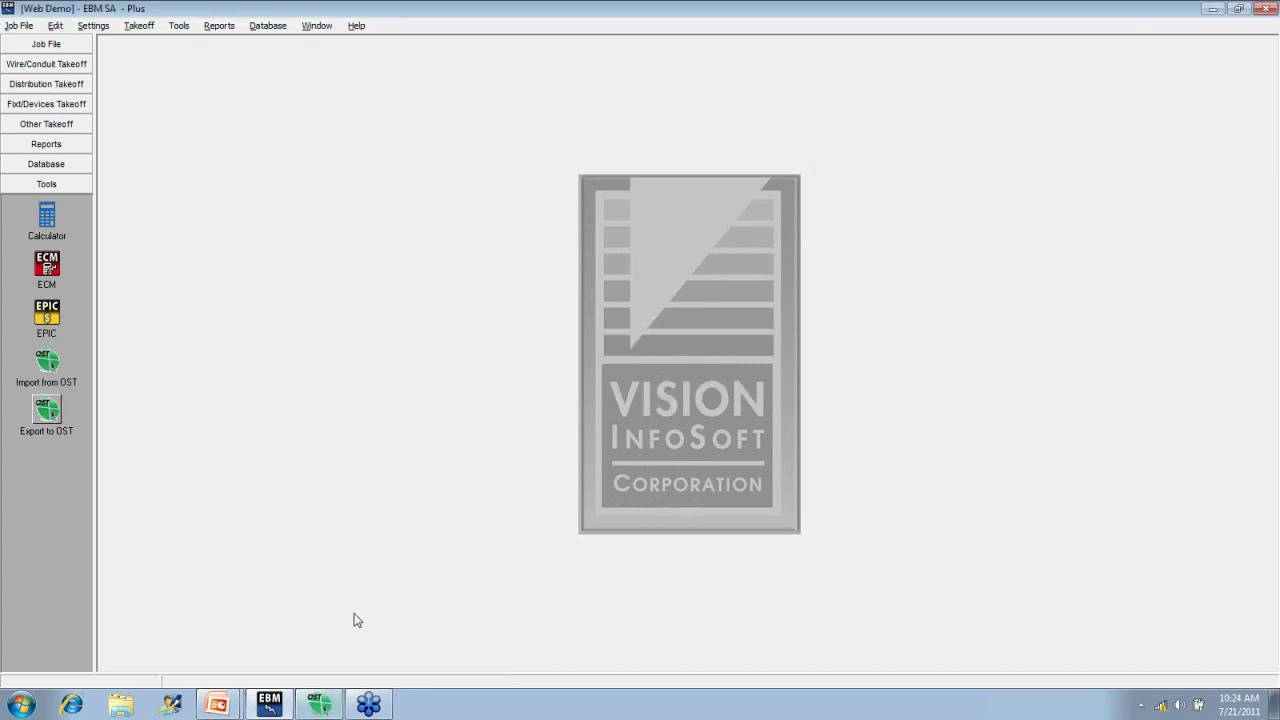
# Open the web demo takeoff database in On-Screen Takeoff Pro.
pyautogui.click(322, 700)
pyautogui.click(21, 30)
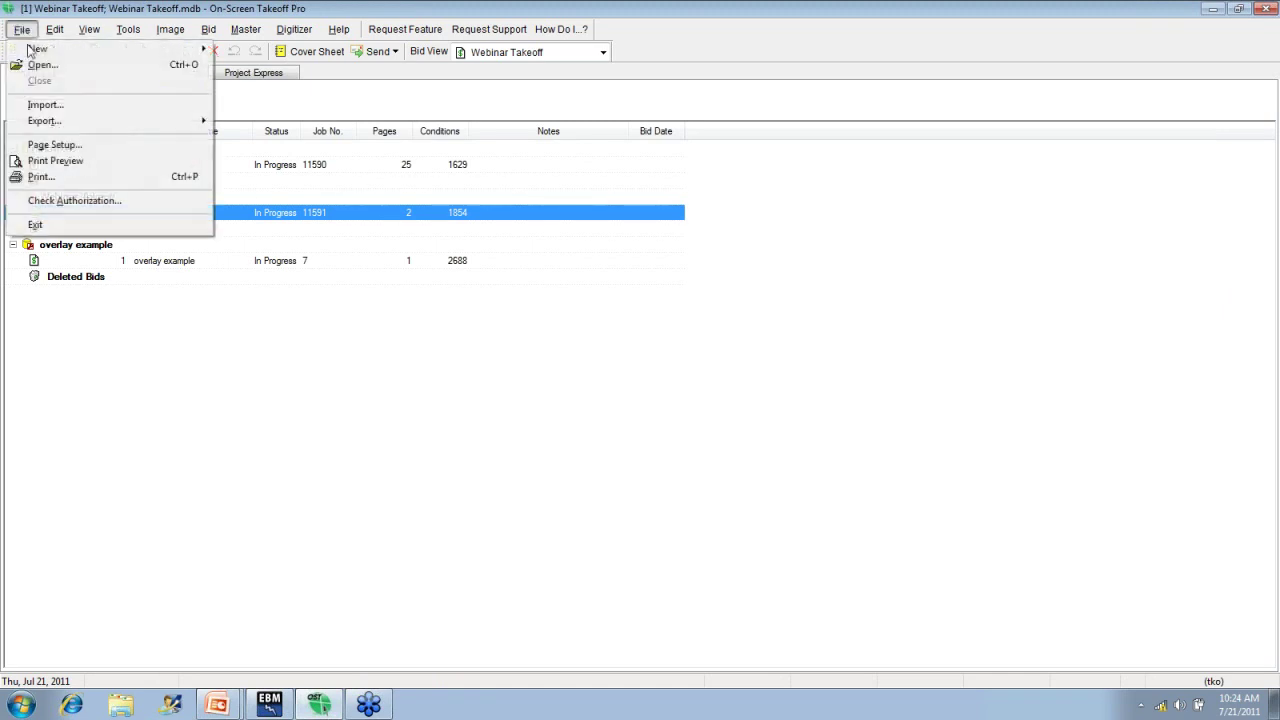
pyautogui.click(40, 63)
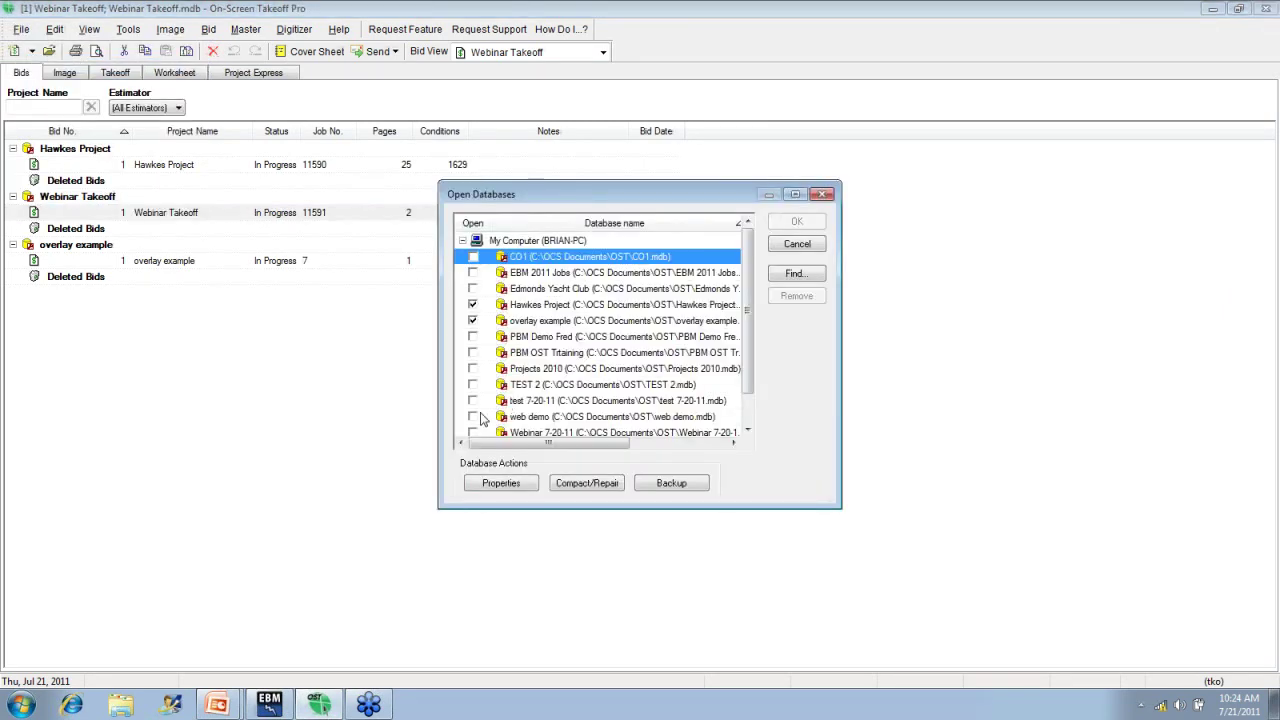
pyautogui.click(473, 417)
pyautogui.click(797, 222)
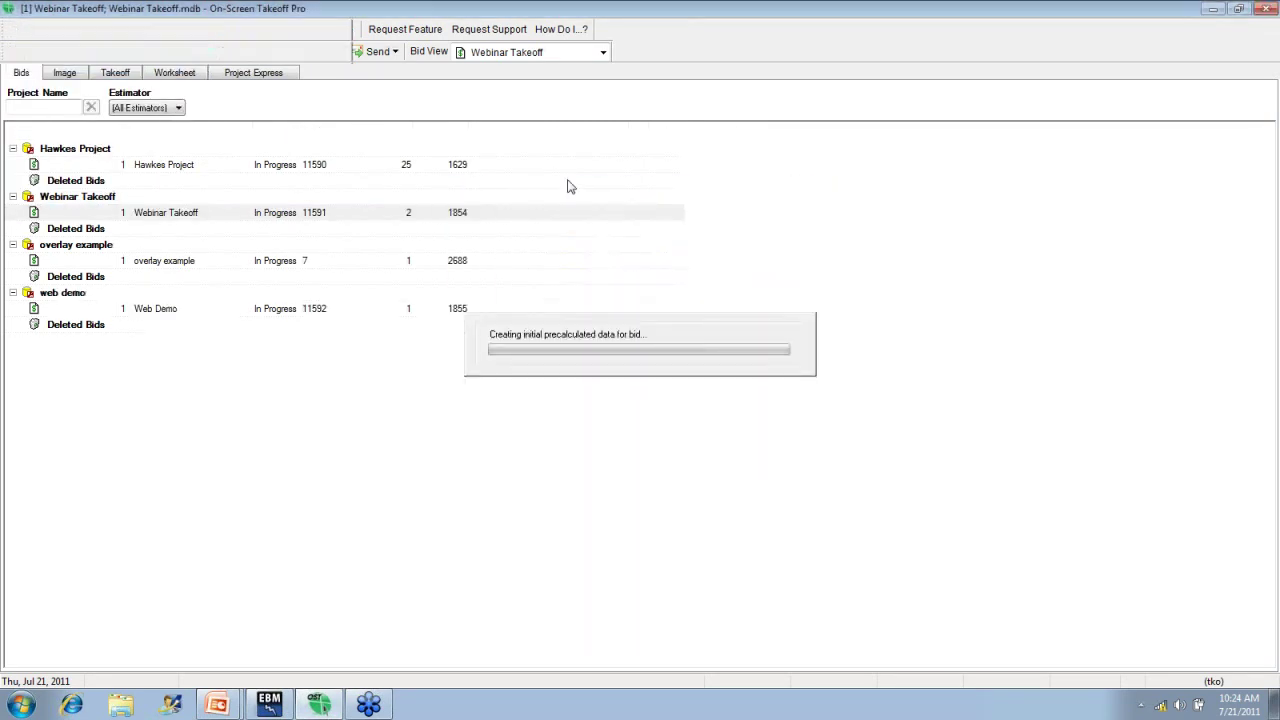
pyautogui.click(305, 51)
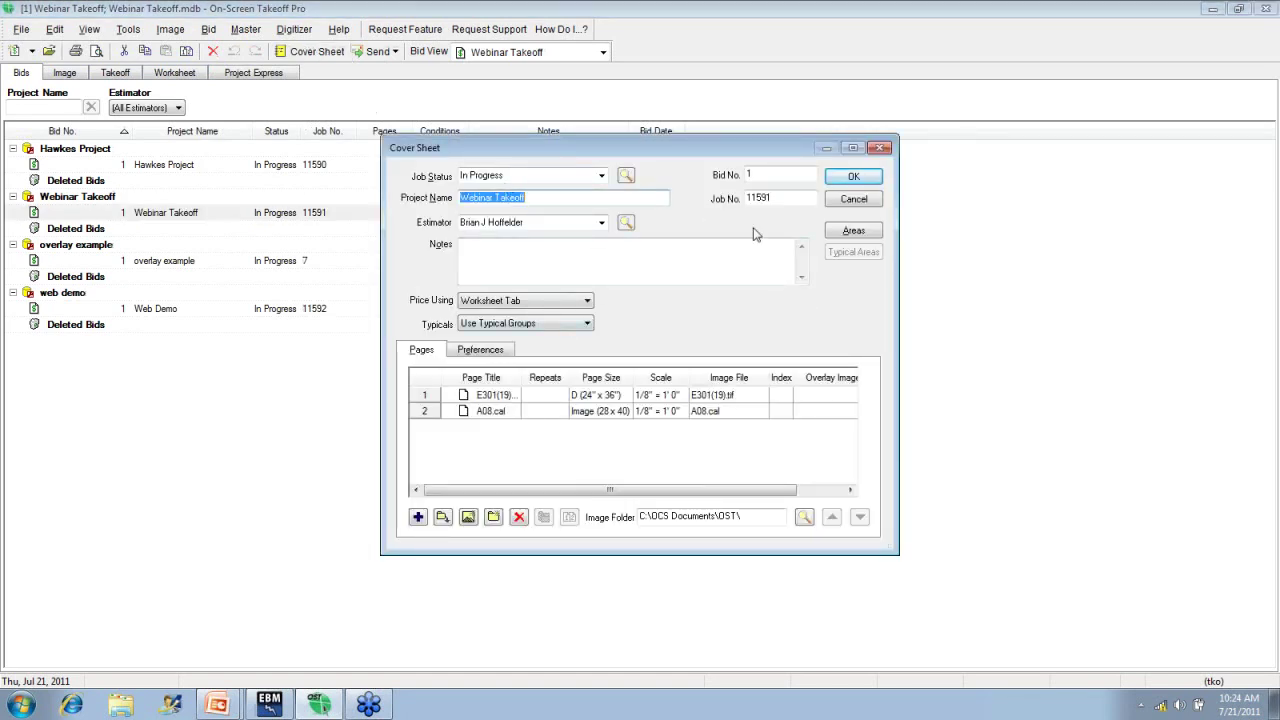
pyautogui.click(848, 198)
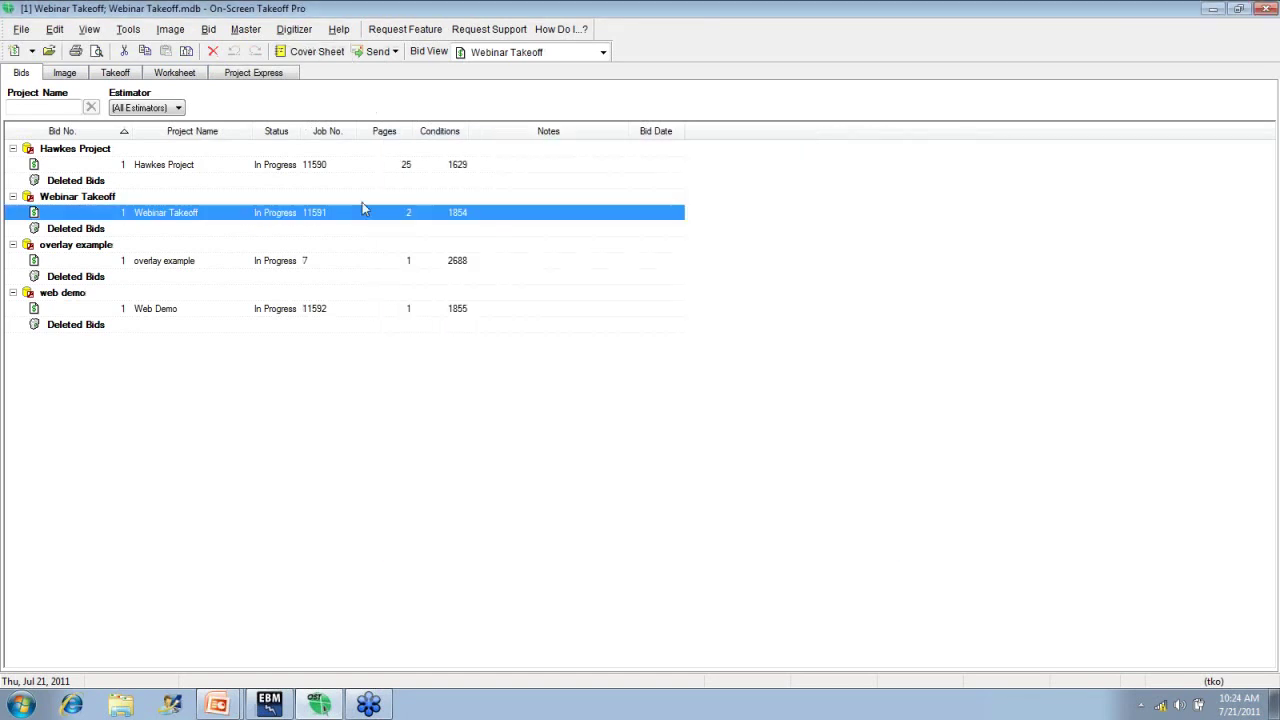
# Attach the E301(19) drawing image to the Web Demo bid's page and open it.
pyautogui.click(155, 312)
pyautogui.click(322, 52)
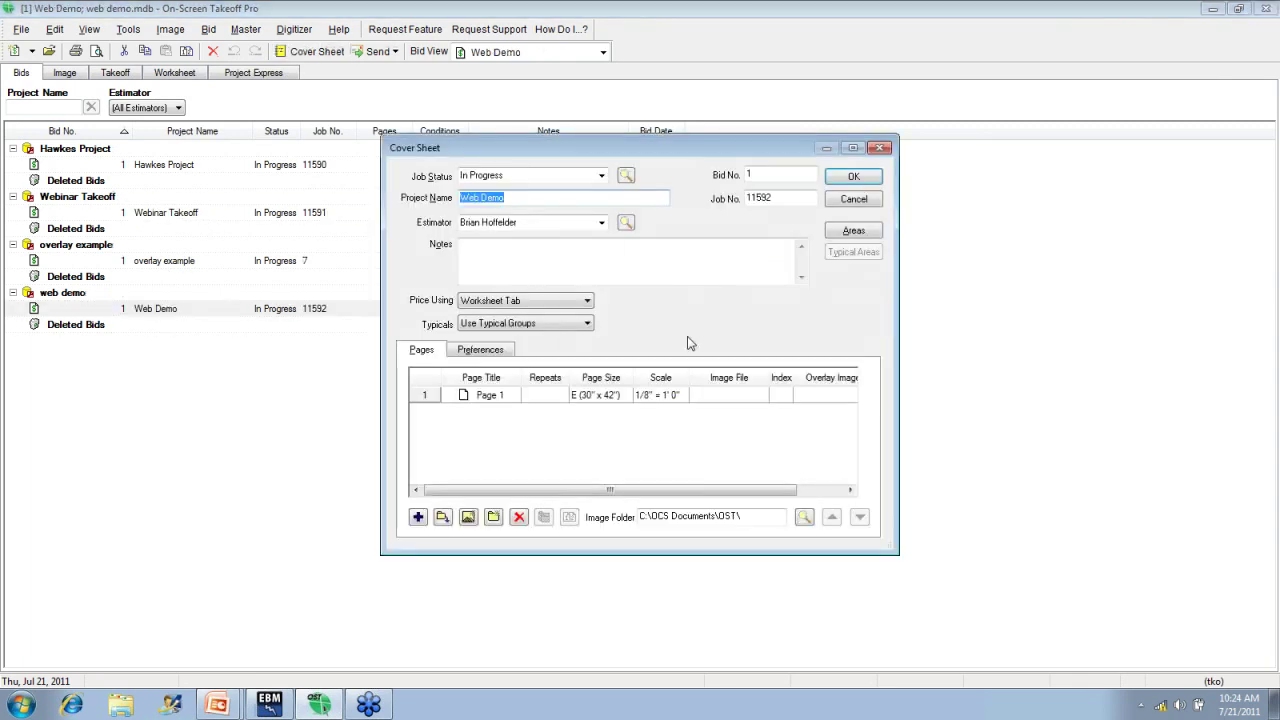
pyautogui.click(735, 398)
pyautogui.click(765, 399)
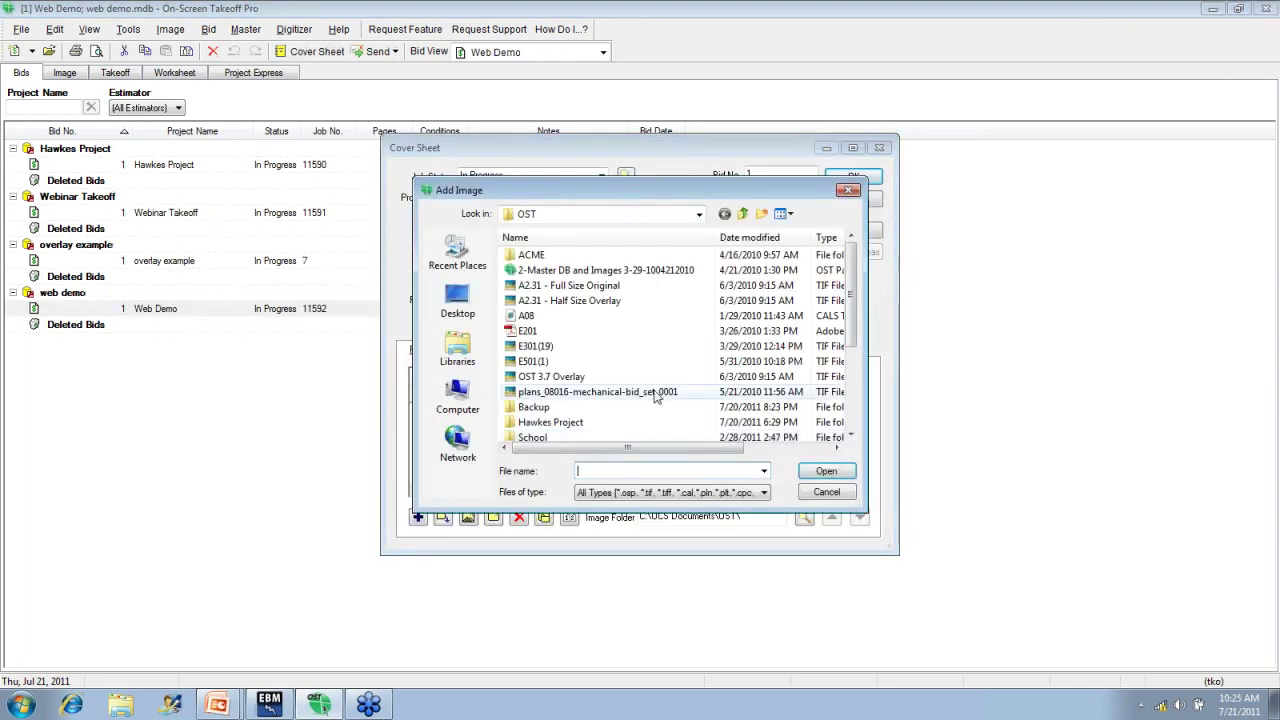
pyautogui.click(537, 348)
pyautogui.doubleClick(537, 347)
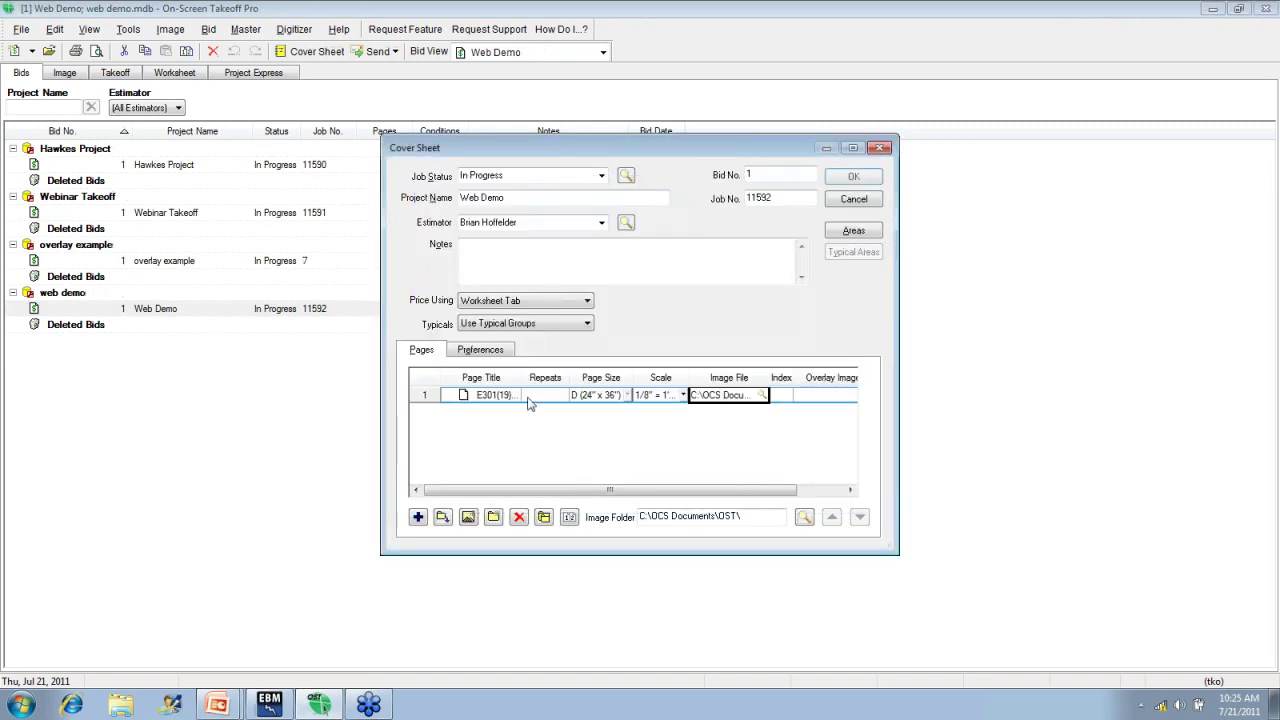
pyautogui.click(852, 178)
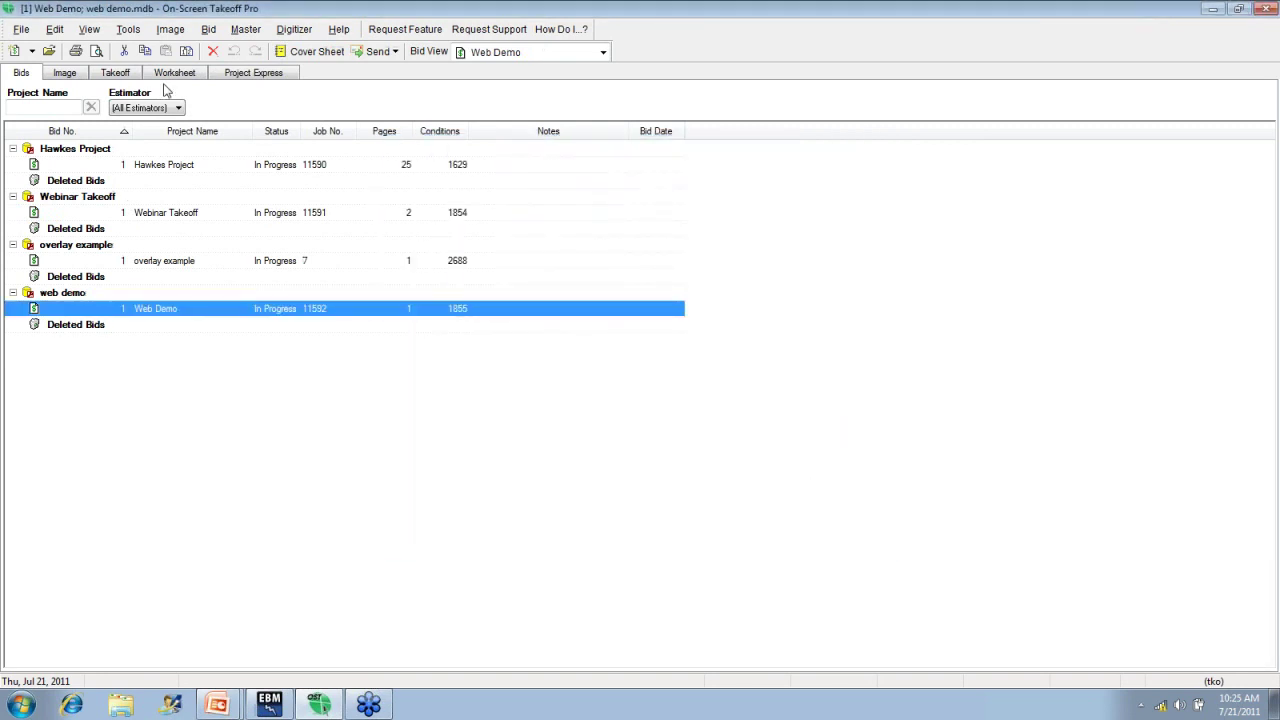
pyautogui.click(80, 74)
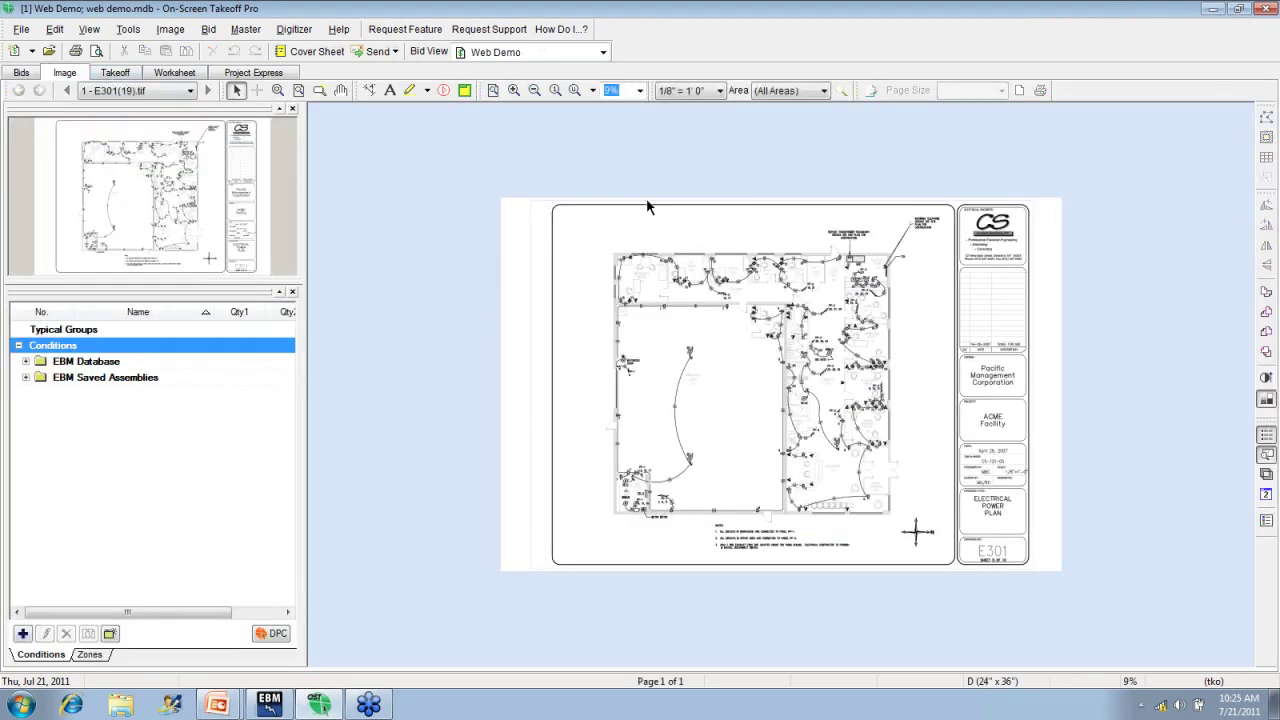
# Zoom into the power plan and select the 20A/Duplex/Spec Grade/Plastic Plate condition.
pyautogui.click(513, 90)
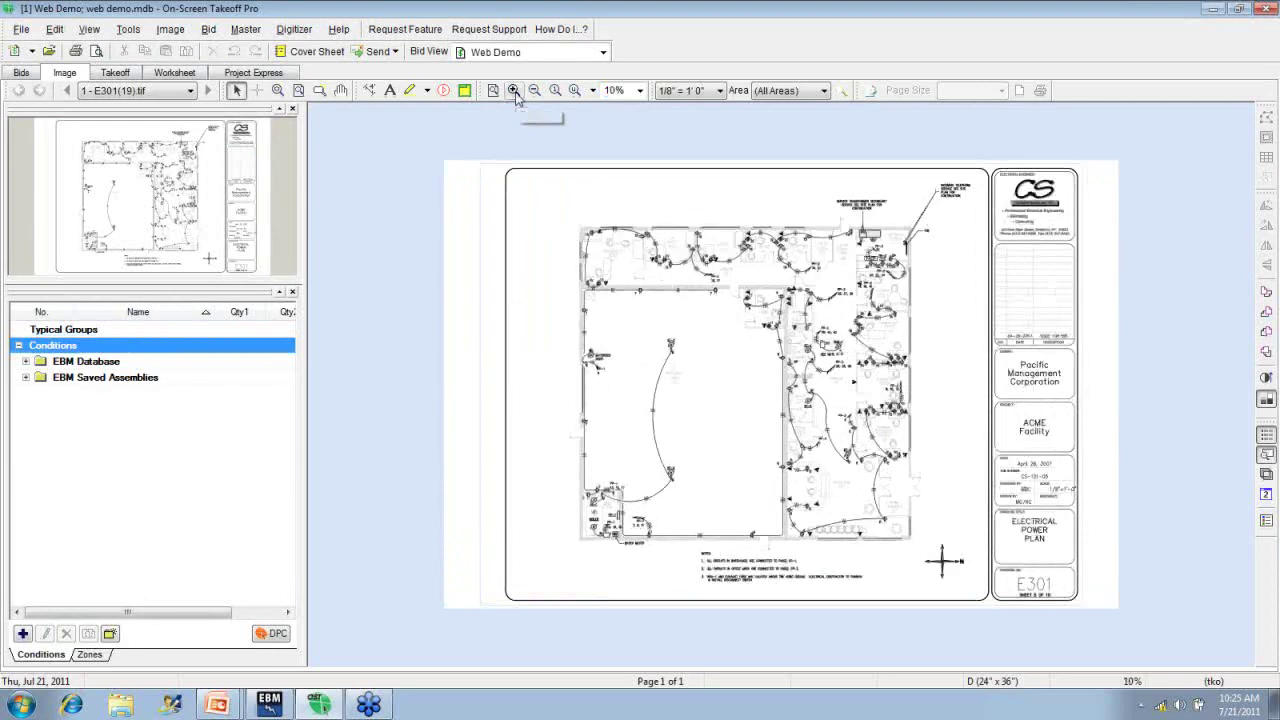
pyautogui.click(513, 90)
pyautogui.click(513, 90)
pyautogui.click(513, 90)
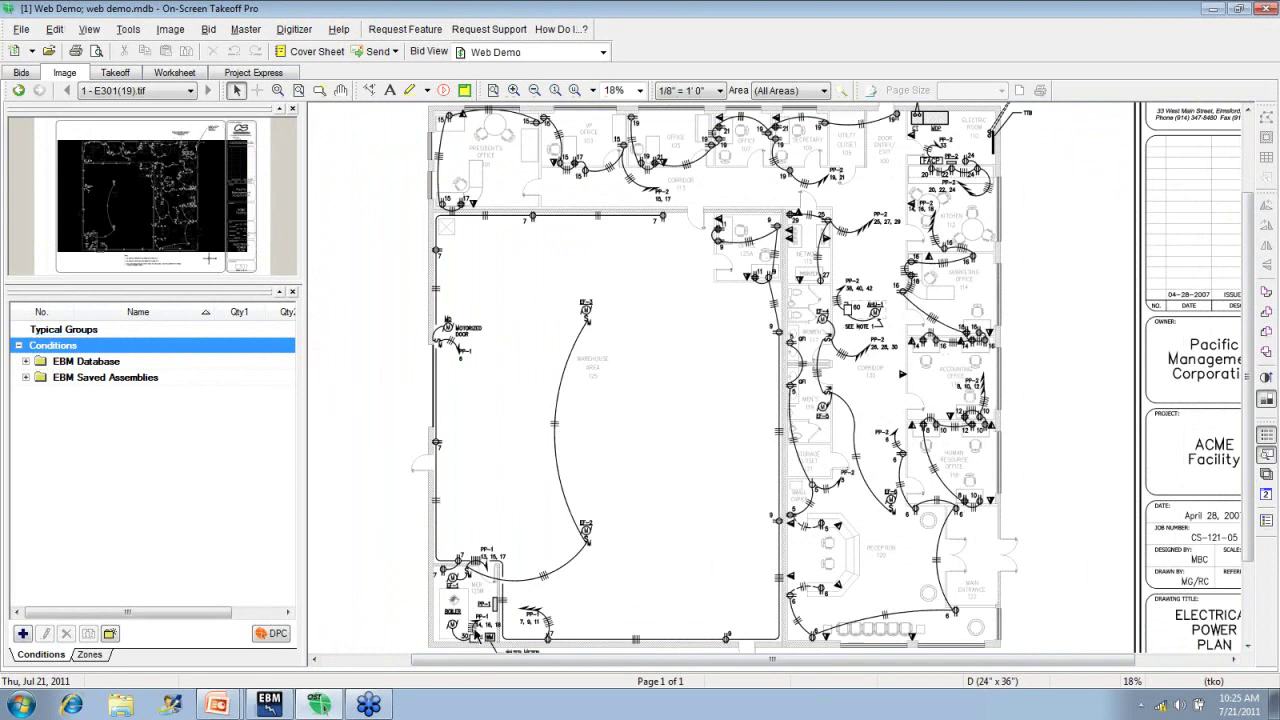
pyautogui.click(25, 361)
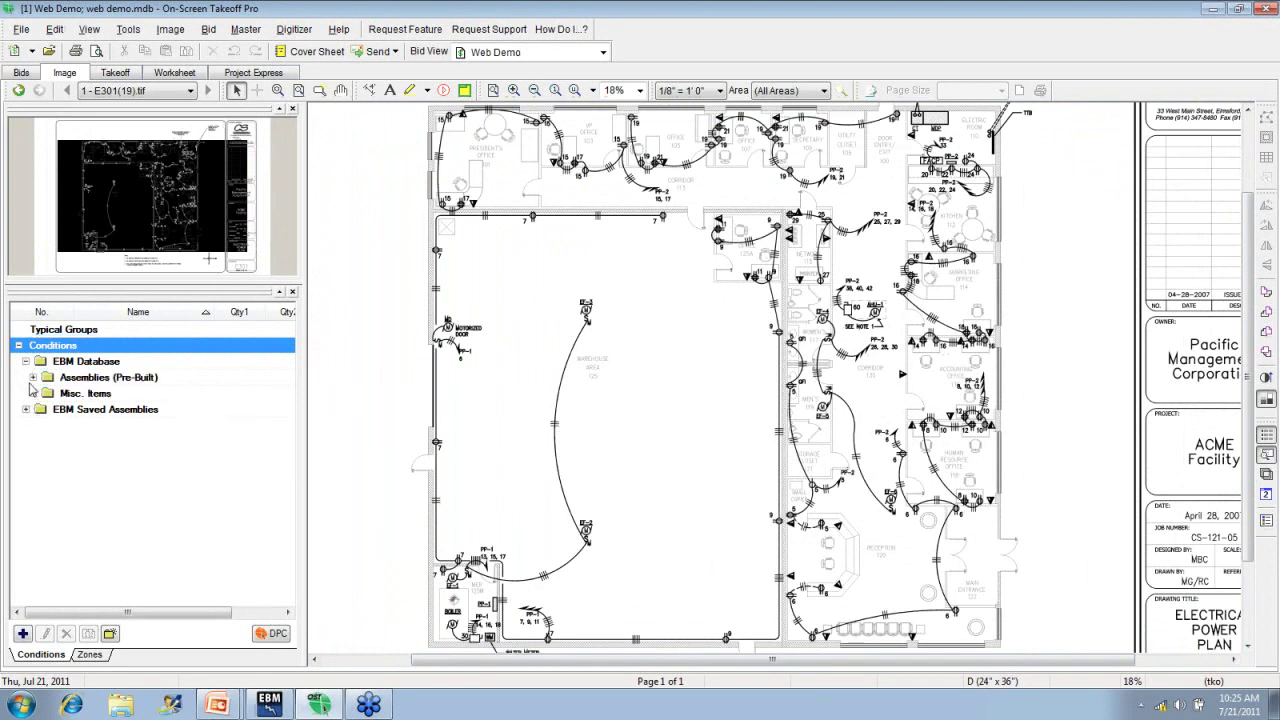
pyautogui.click(32, 377)
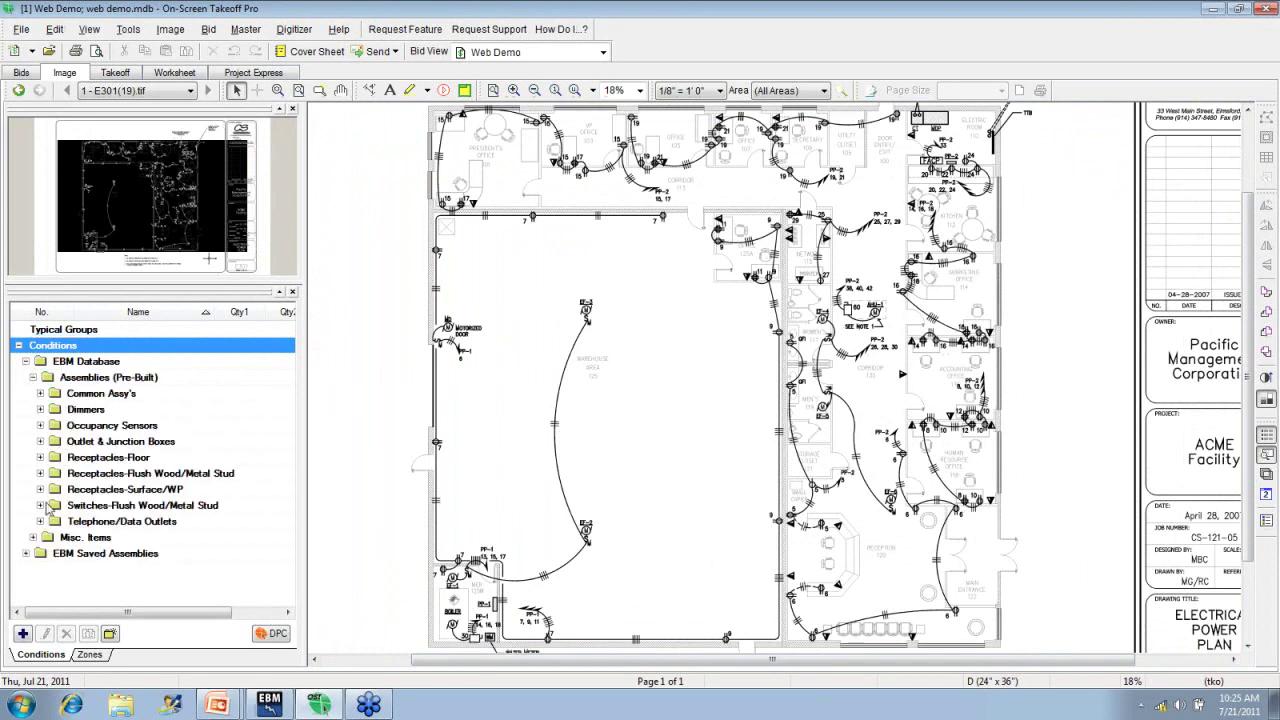
pyautogui.click(40, 473)
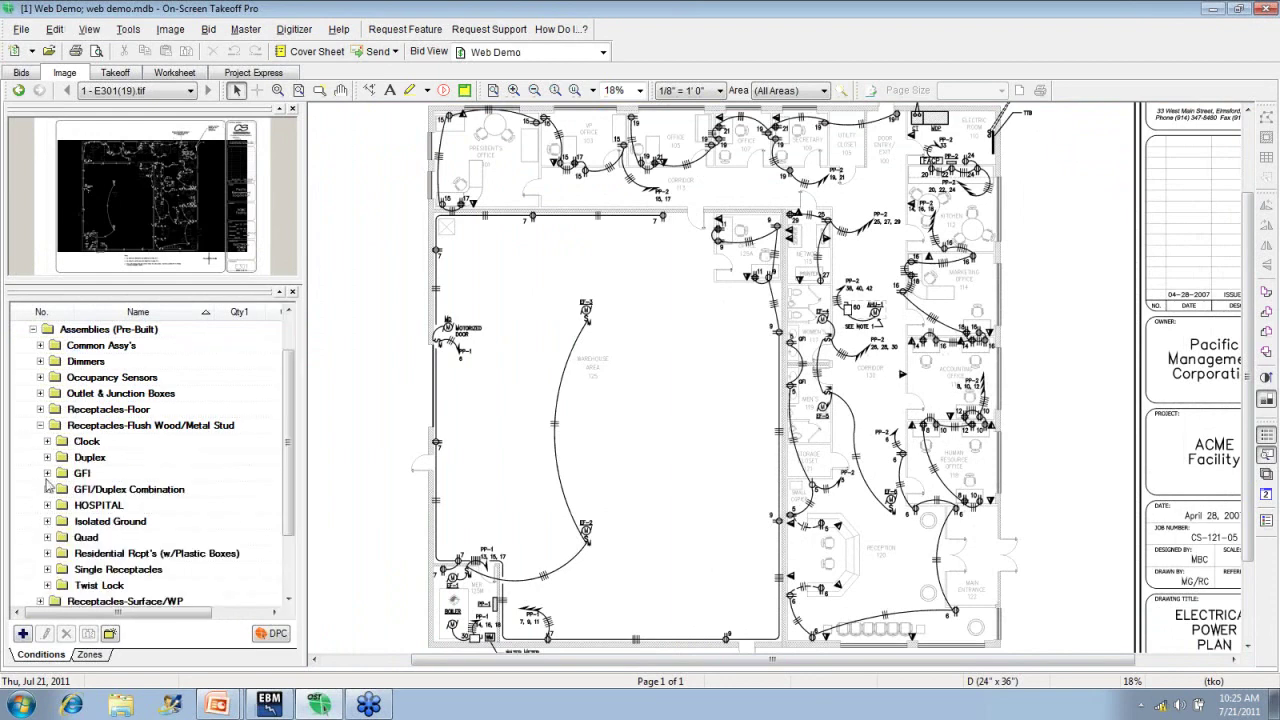
pyautogui.click(51, 461)
pyautogui.click(47, 458)
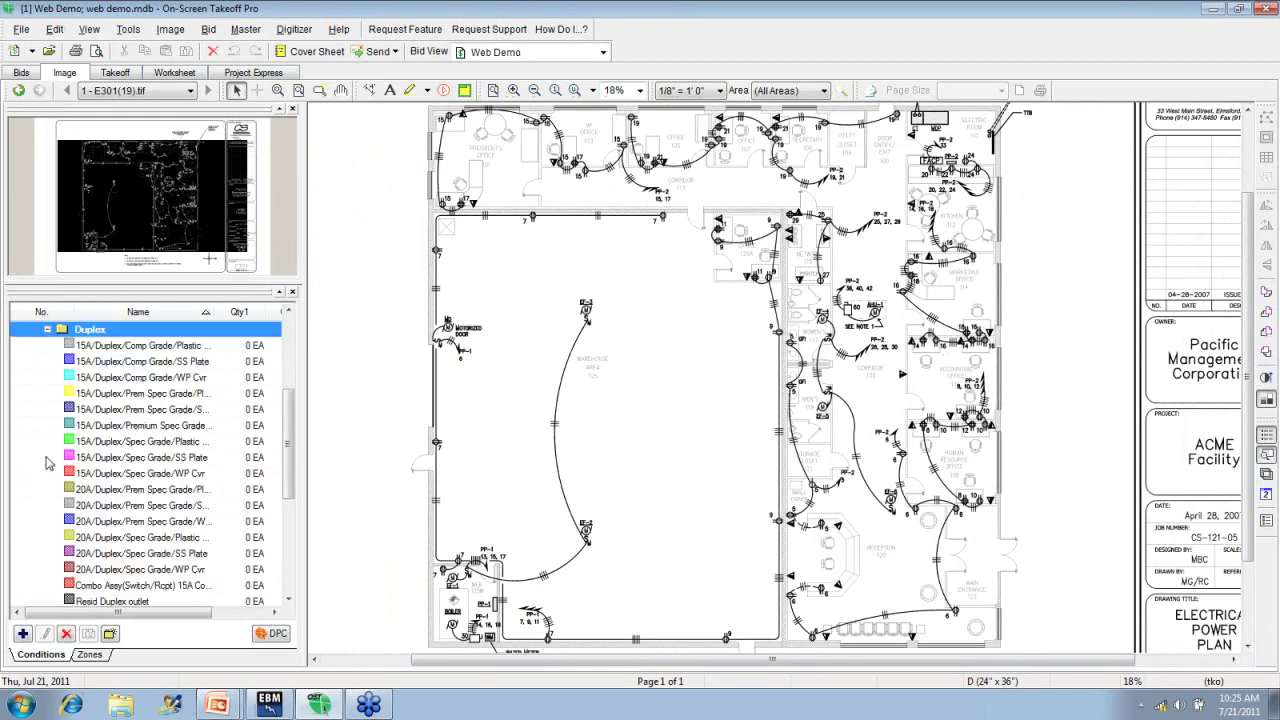
pyautogui.click(133, 538)
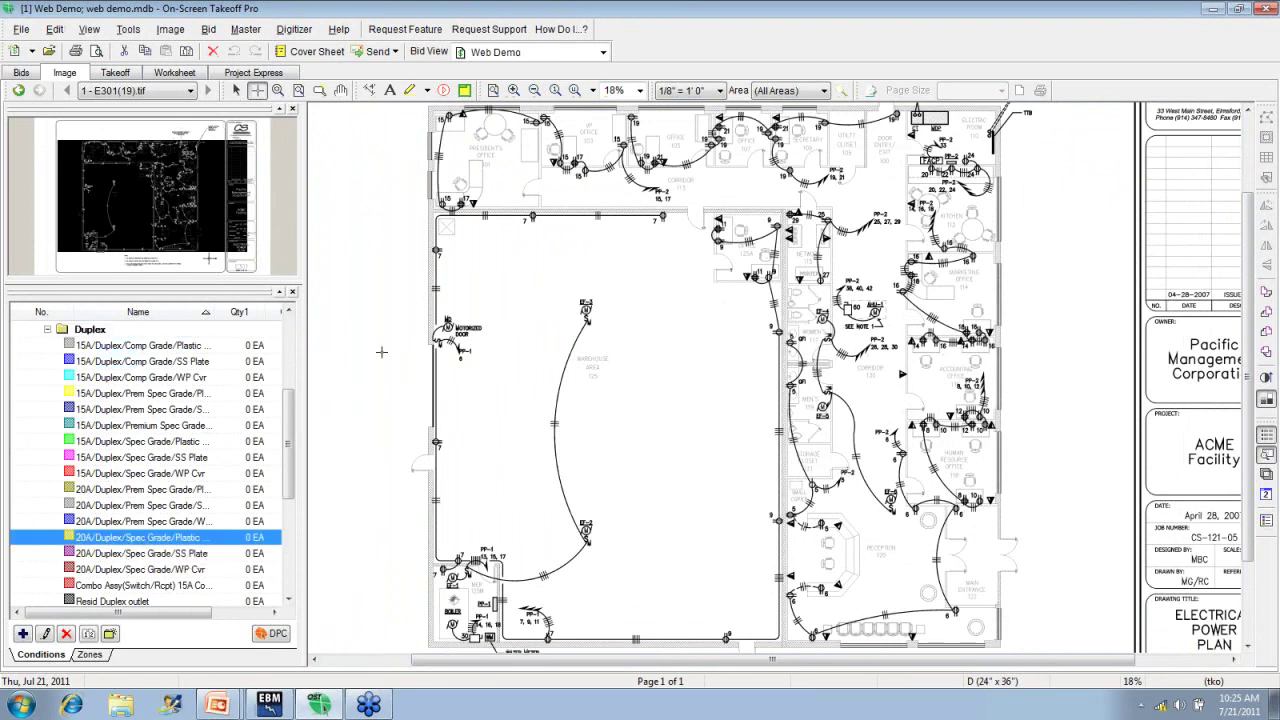
# Count the 16 duplex receptacles across the offices, corridor and Secretary 109.
pyautogui.click(436, 251)
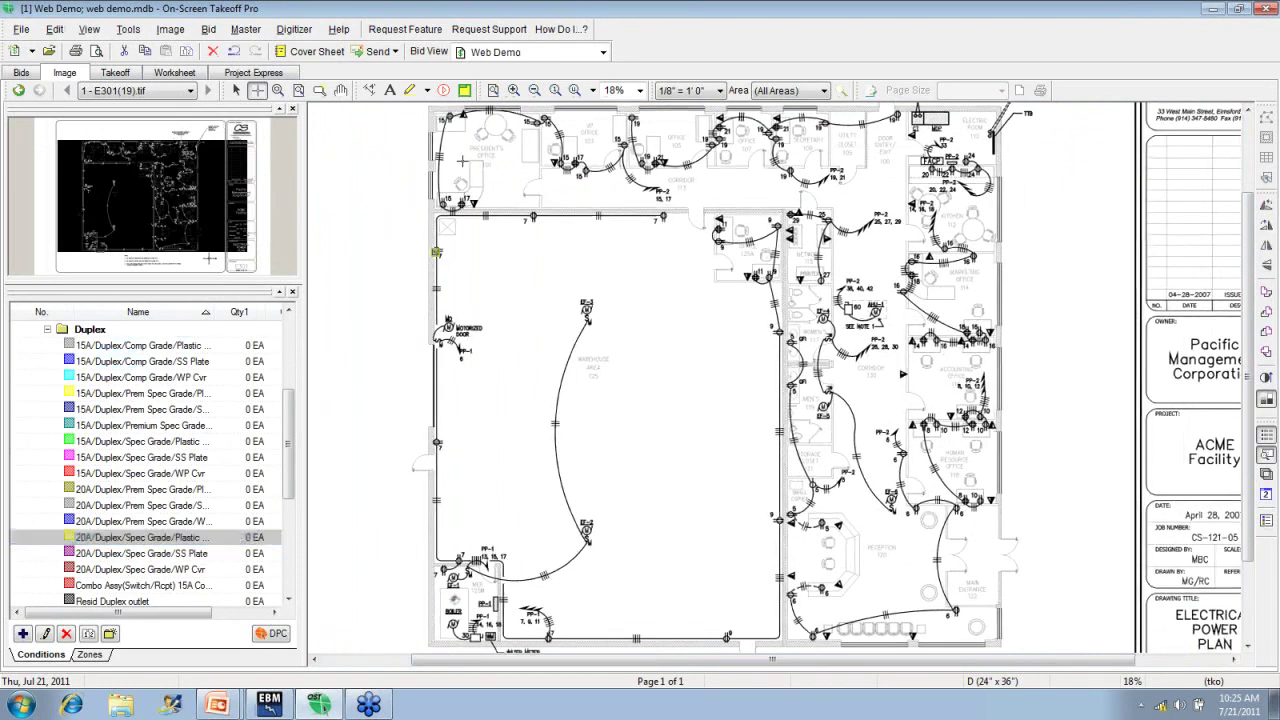
pyautogui.click(514, 90)
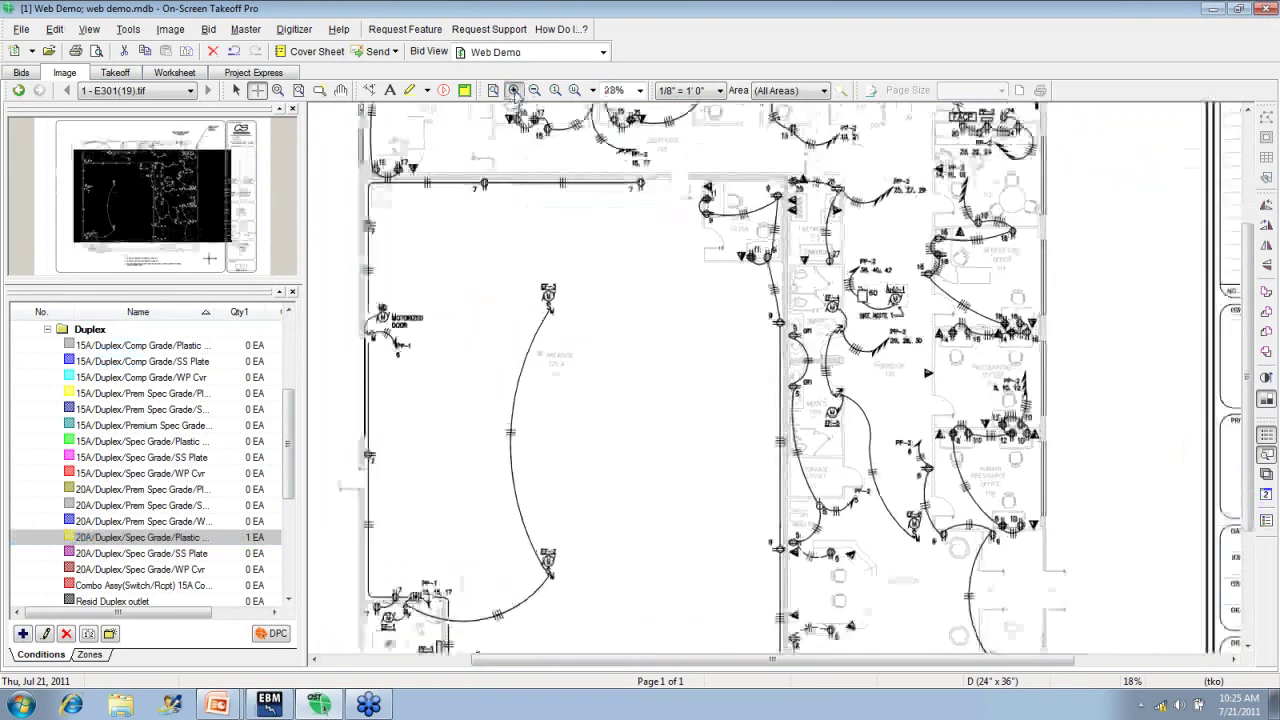
pyautogui.click(514, 90)
pyautogui.click(514, 90)
pyautogui.scroll(-1, 780, 380)
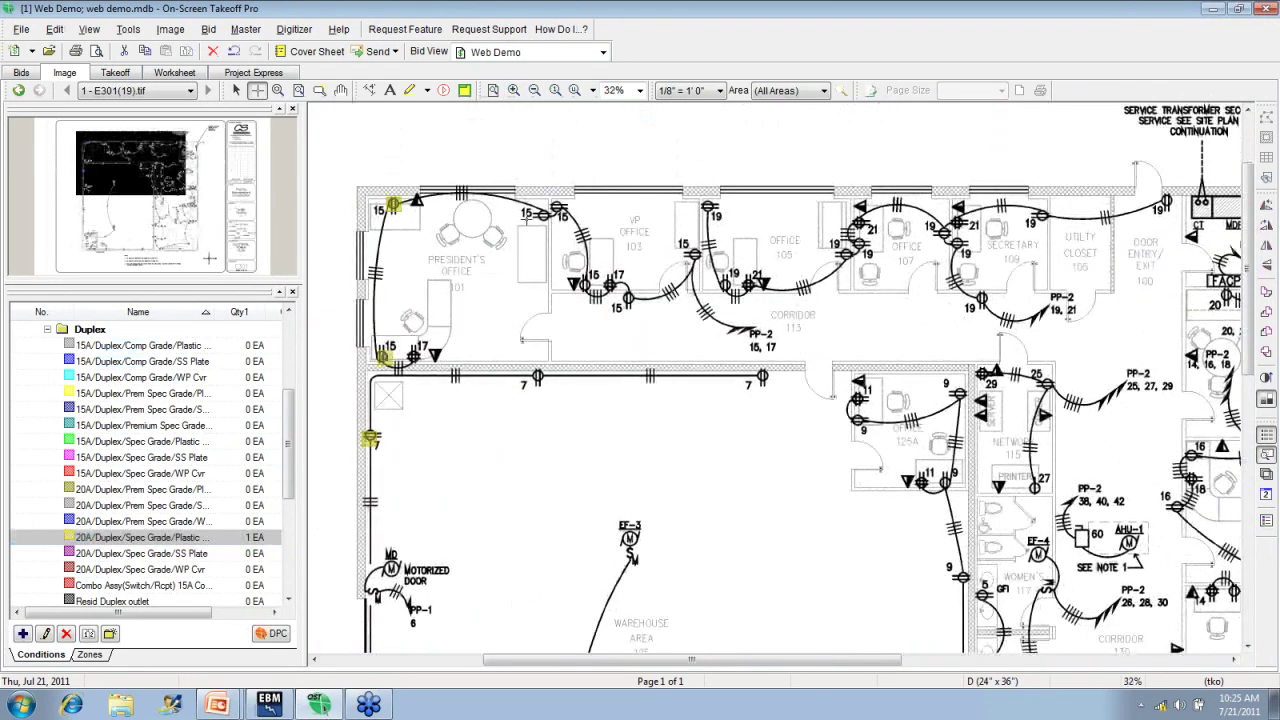
pyautogui.click(537, 218)
pyautogui.click(580, 287)
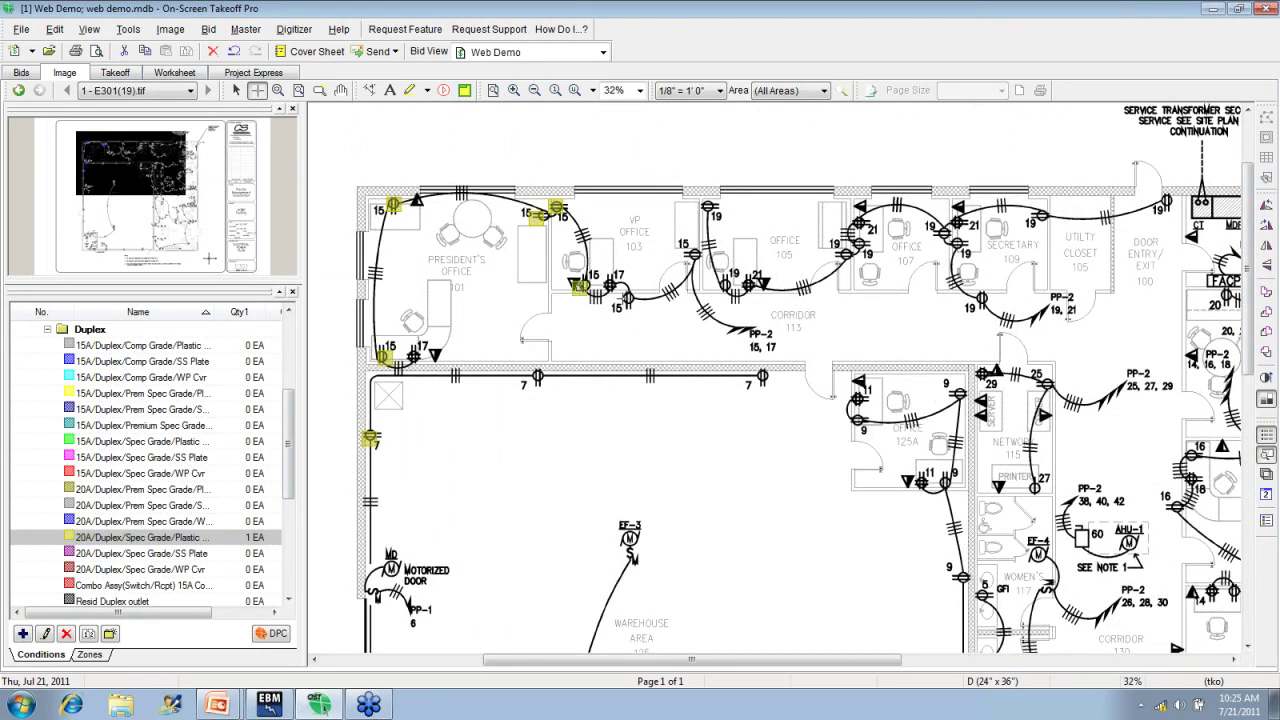
pyautogui.click(626, 300)
pyautogui.click(694, 258)
pyautogui.click(709, 208)
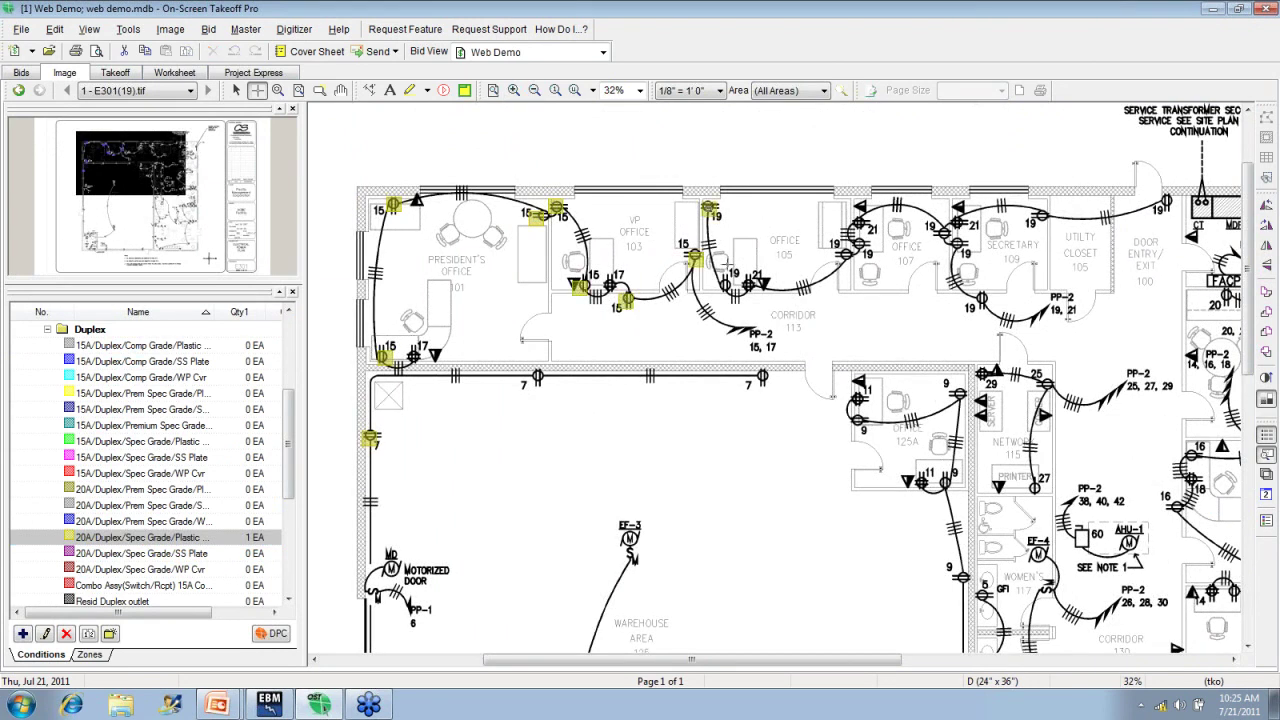
pyautogui.click(722, 285)
pyautogui.click(762, 377)
pyautogui.click(537, 377)
pyautogui.click(843, 257)
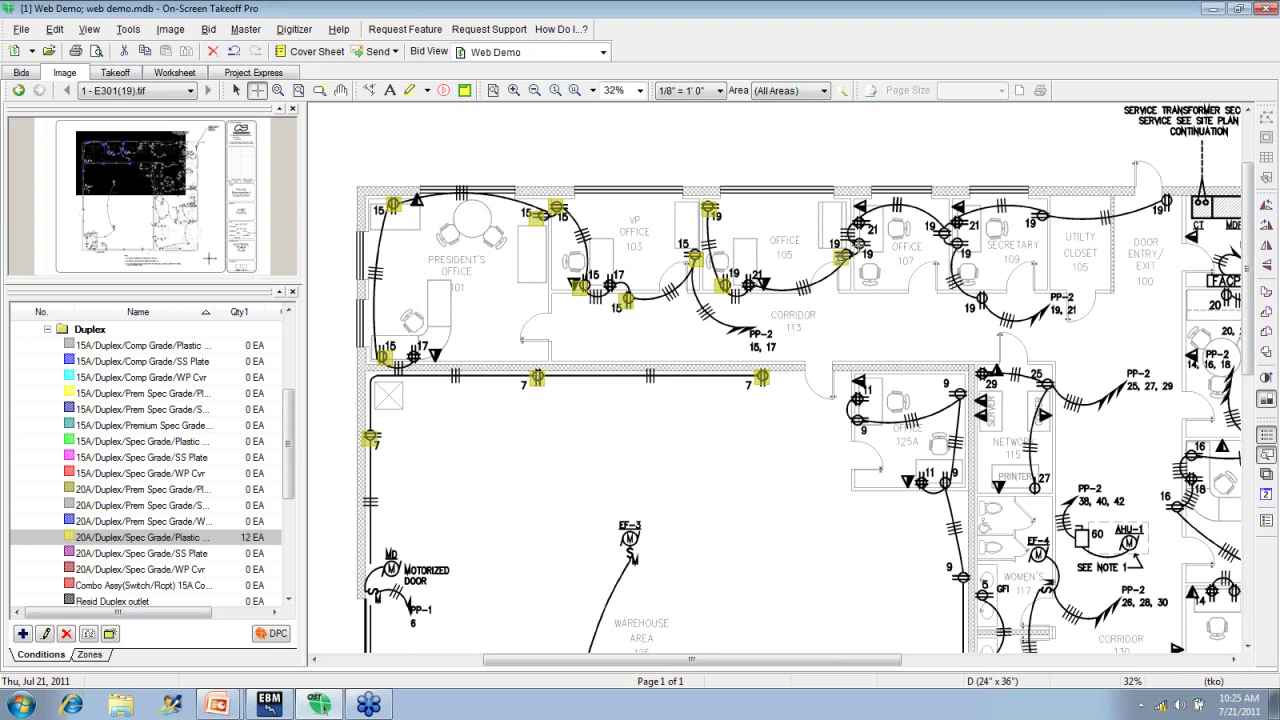
pyautogui.click(858, 244)
pyautogui.click(942, 234)
pyautogui.click(961, 249)
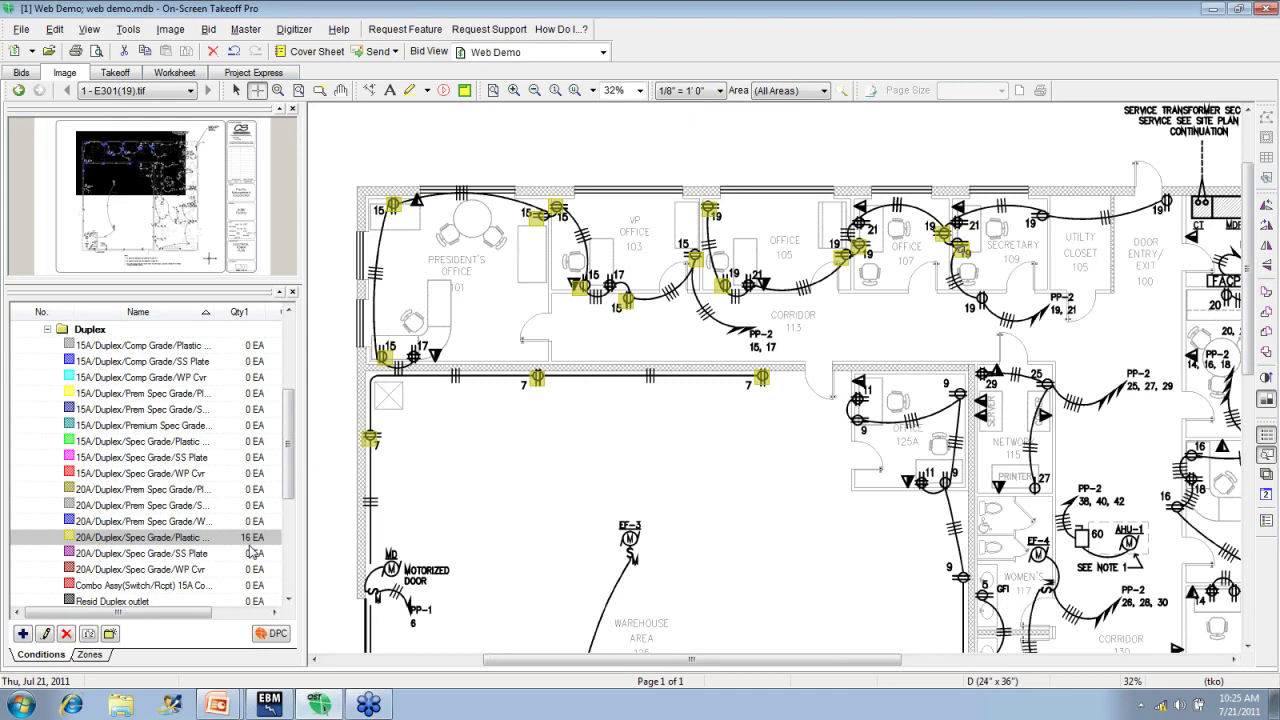
pyautogui.click(47, 330)
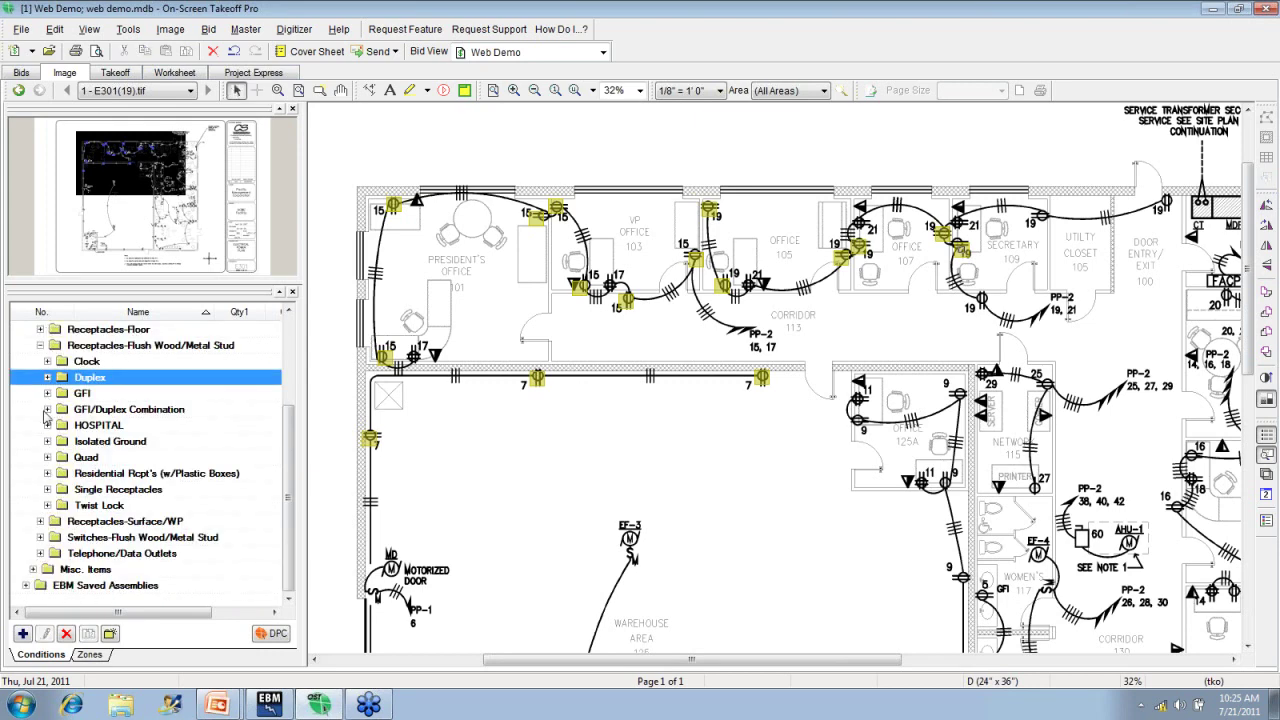
# Count eight 20A/Quad/Spec Grade/Plastic Plate receptacles and bring the counts into EBM.
pyautogui.click(47, 458)
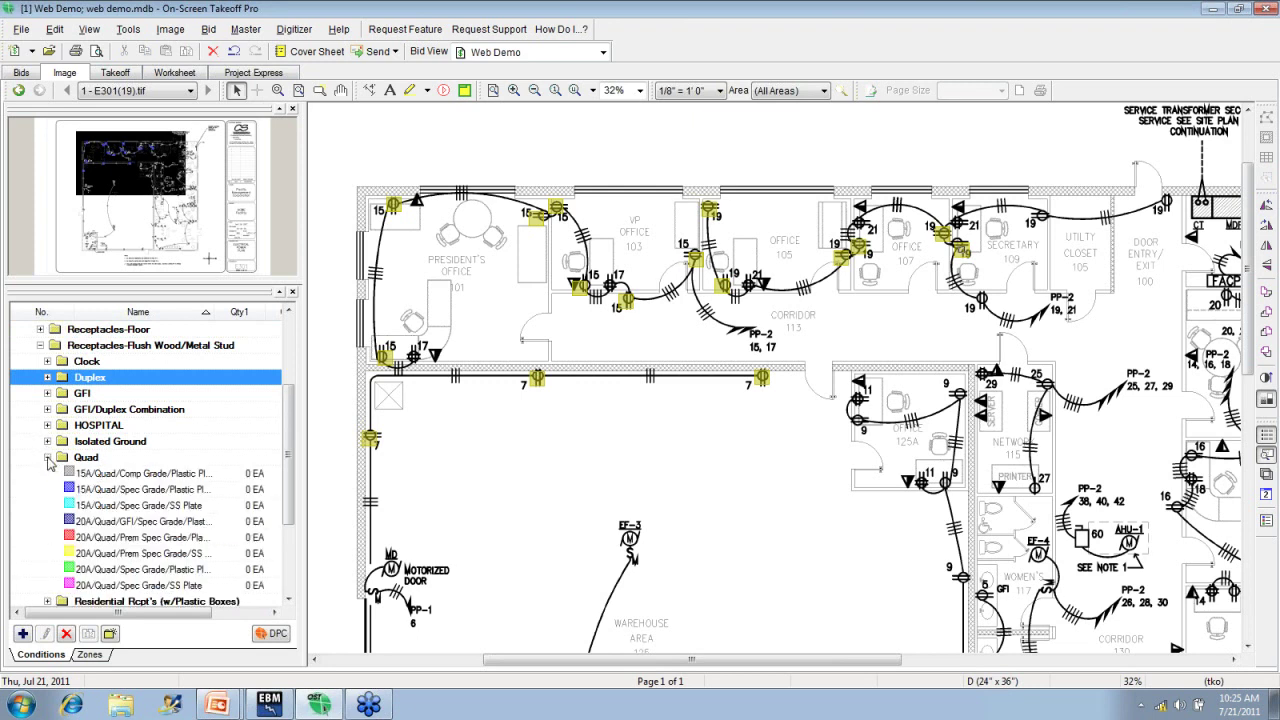
pyautogui.click(105, 569)
pyautogui.click(747, 286)
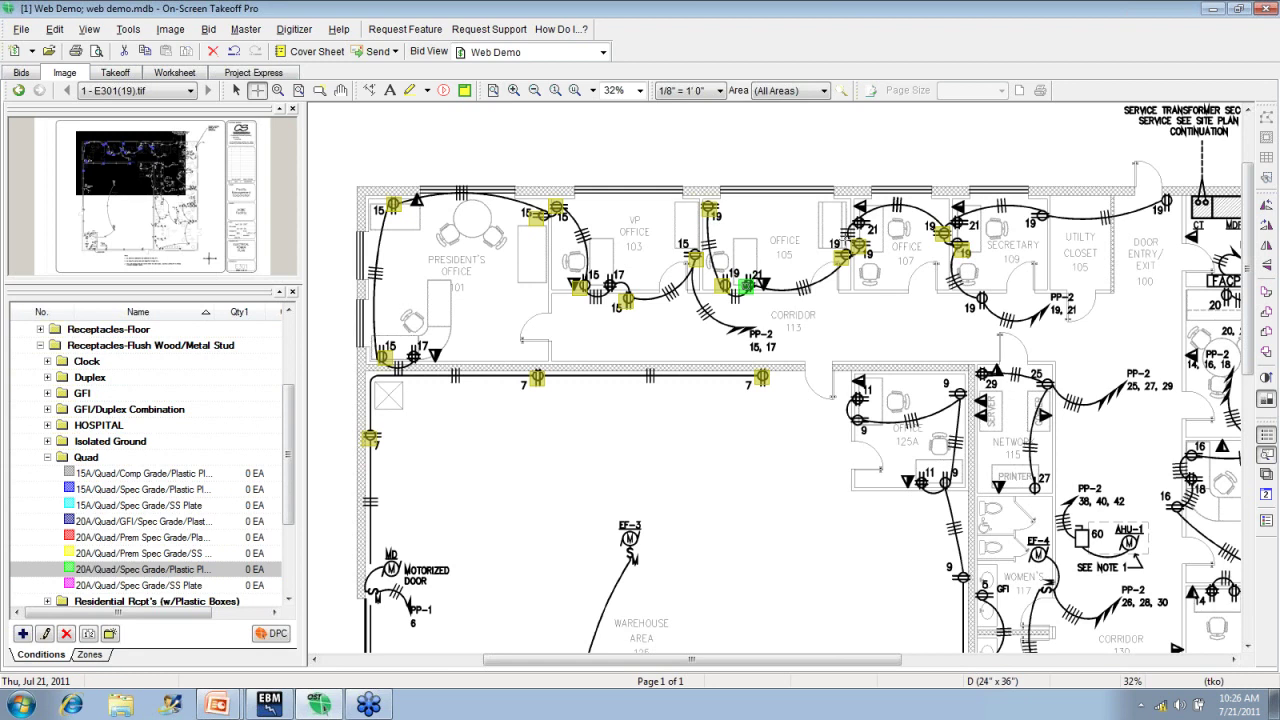
pyautogui.click(859, 224)
pyautogui.click(958, 223)
pyautogui.click(982, 374)
pyautogui.click(853, 403)
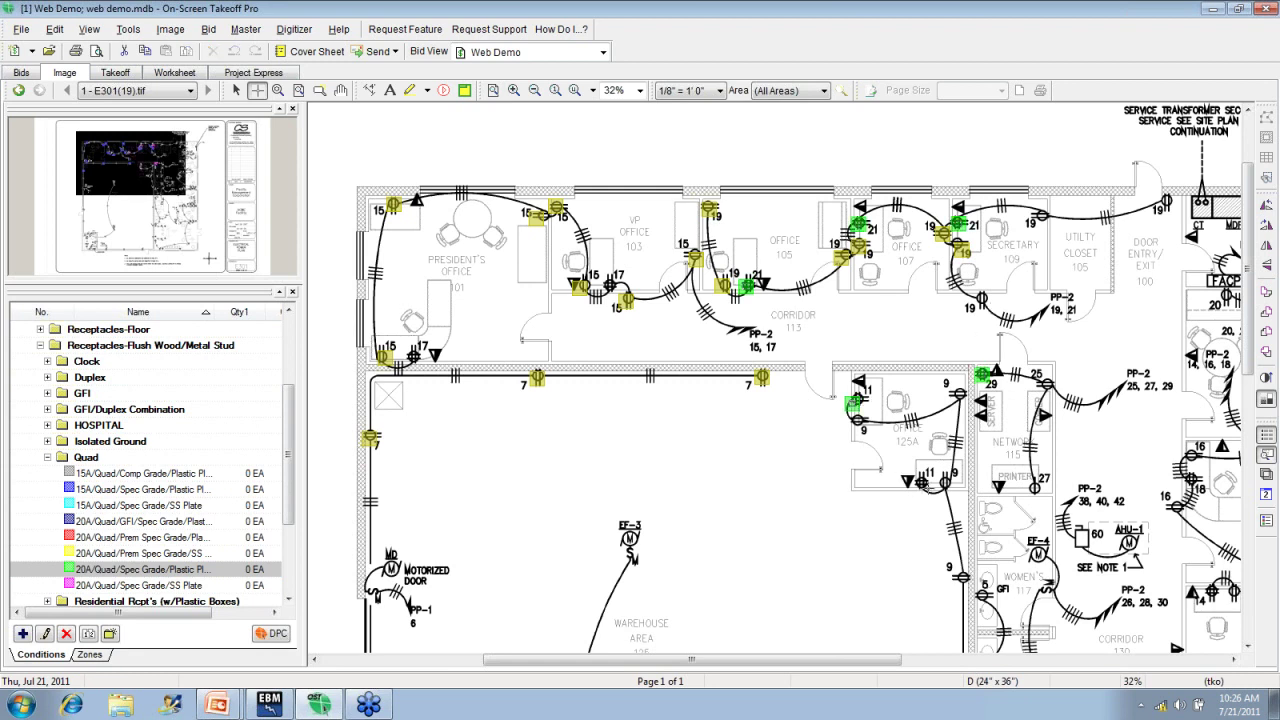
pyautogui.click(922, 487)
pyautogui.click(607, 285)
pyautogui.click(413, 357)
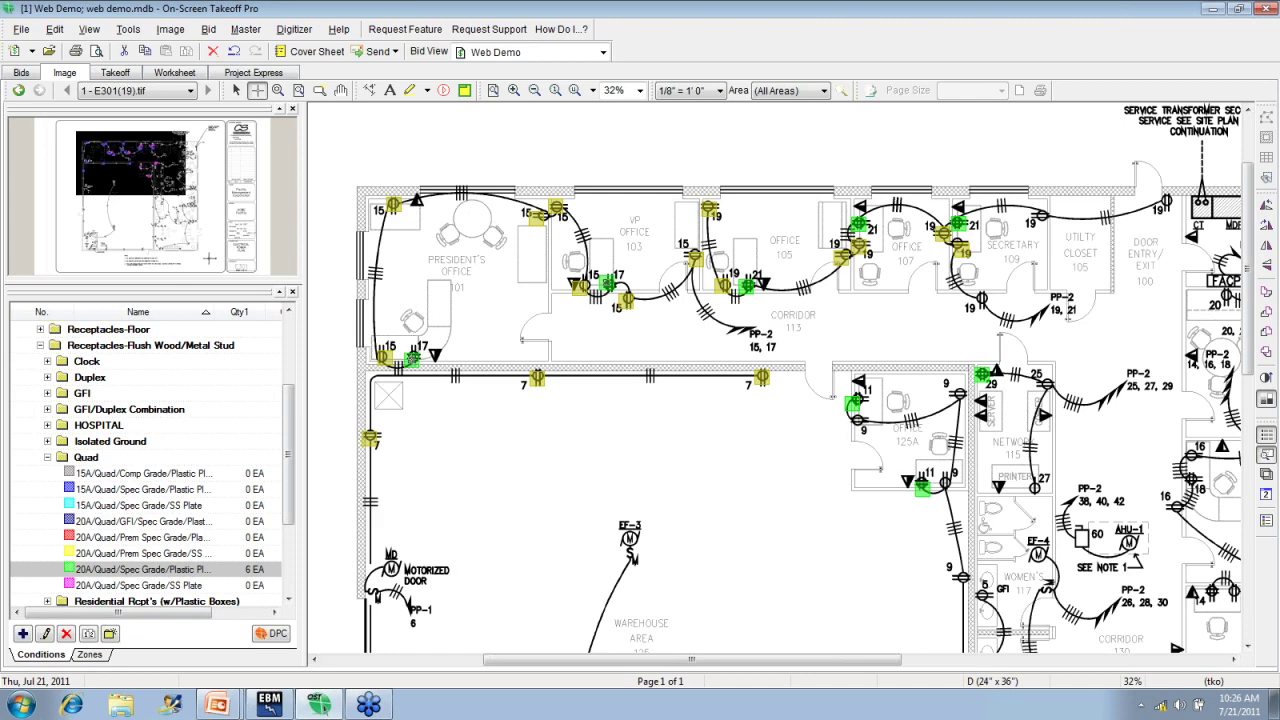
pyautogui.click(269, 706)
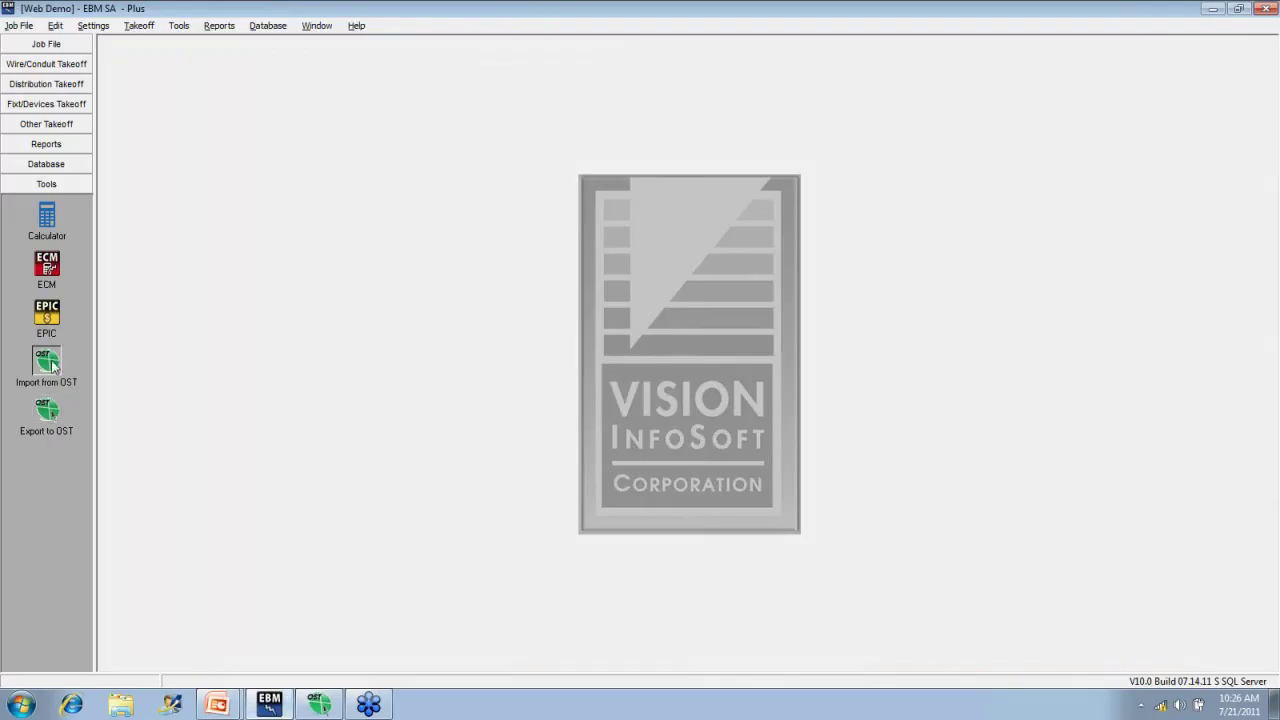
pyautogui.click(46, 360)
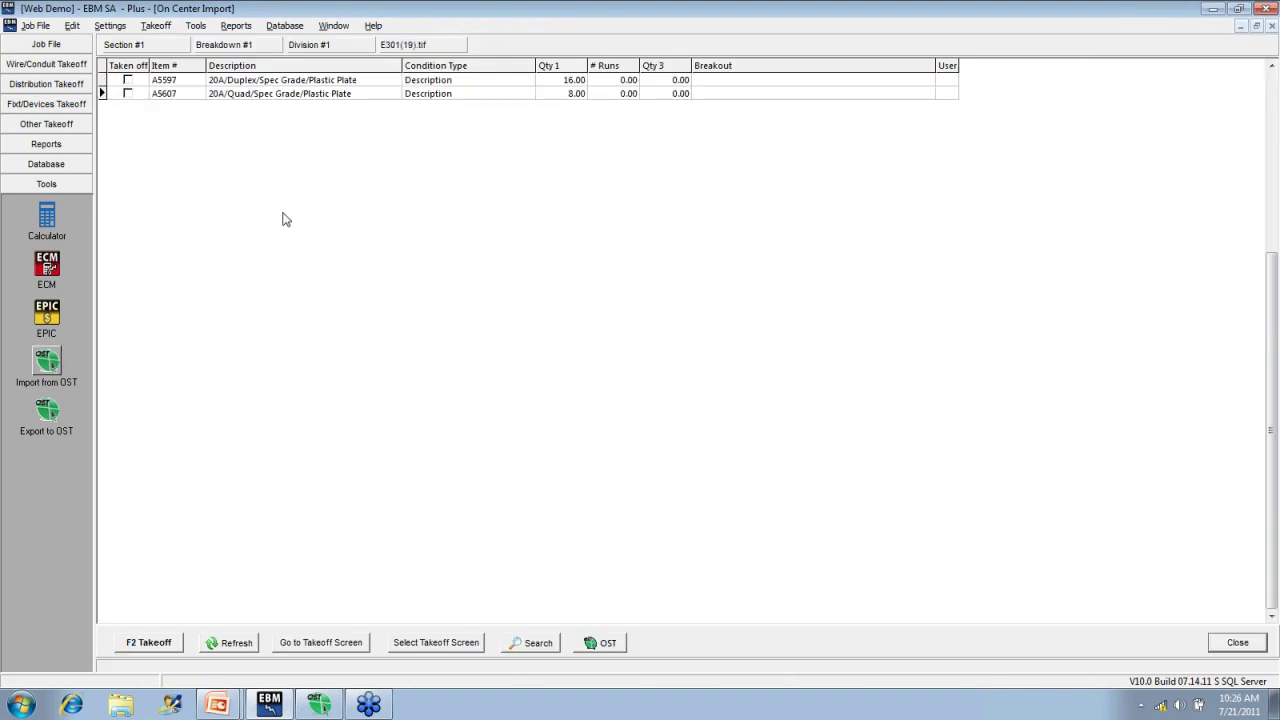
# Take off the imported 16 duplex and 8 quad receptacles into the Web Demo job.
pyautogui.click(257, 80)
pyautogui.keyDown('shift'); pyautogui.click(257, 93); pyautogui.keyUp('shift')
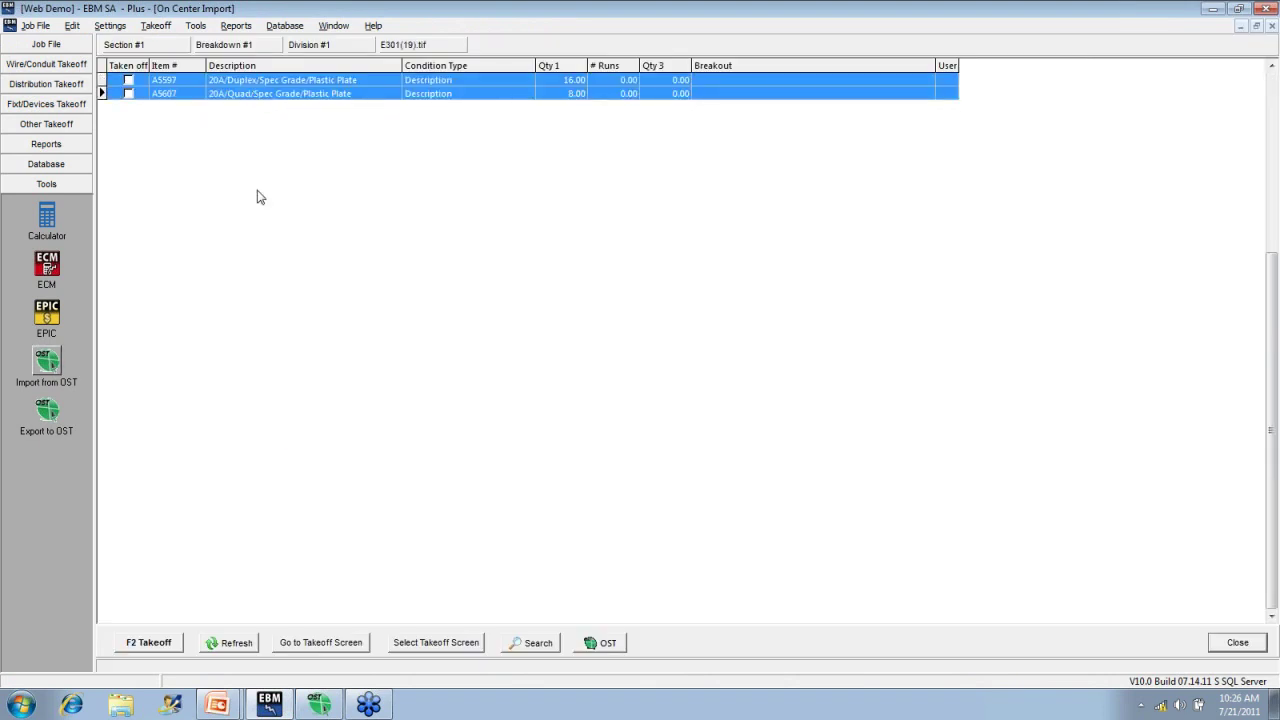
pyautogui.click(170, 642)
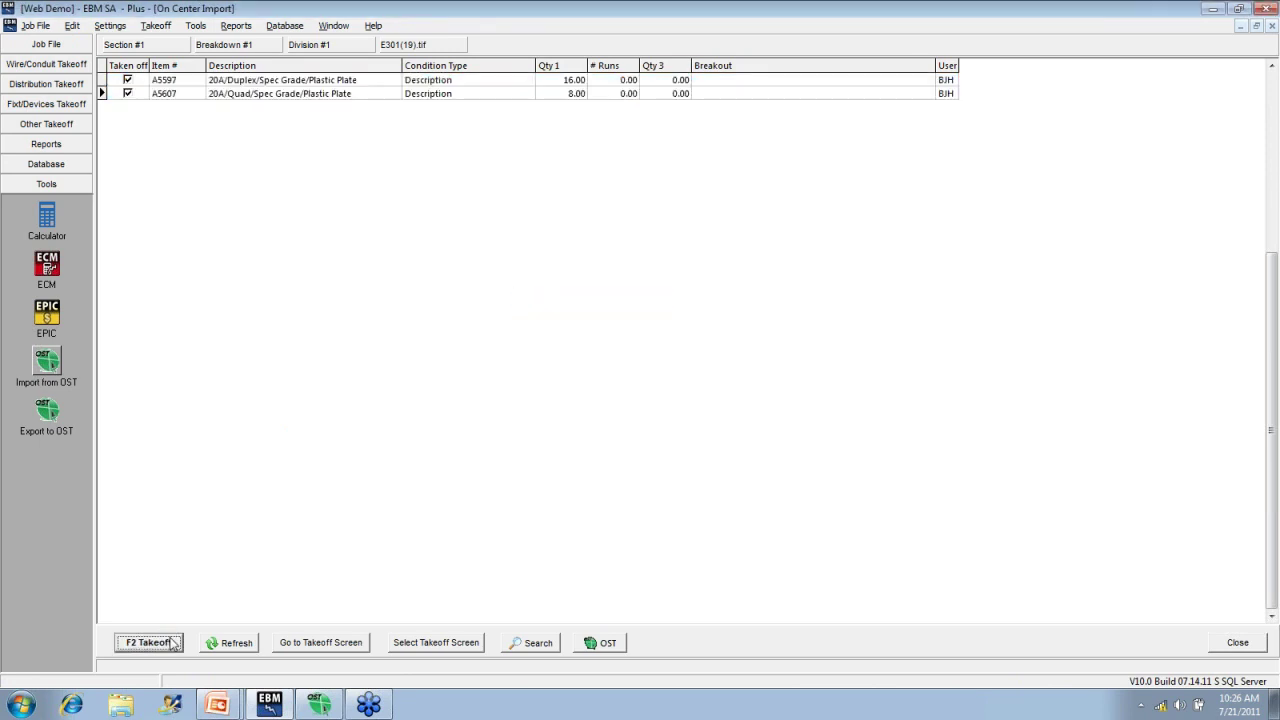
pyautogui.click(318, 705)
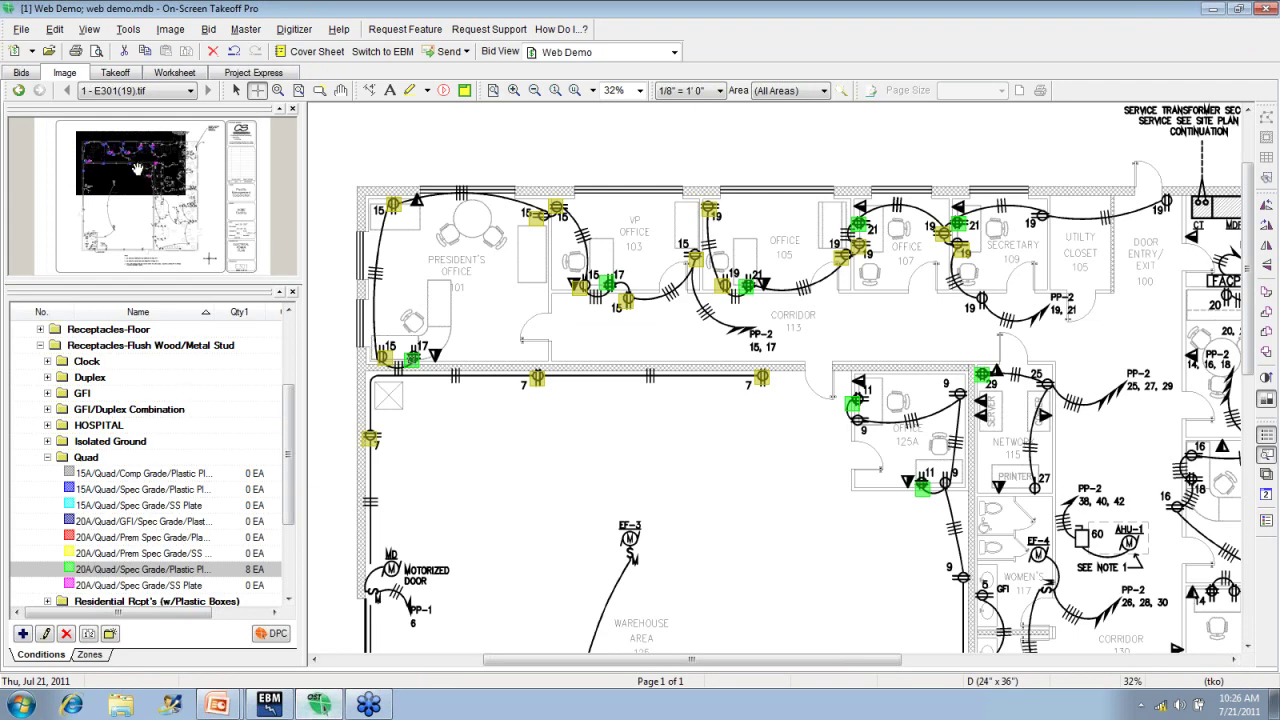
# Zoom to the Secretary 109 door and draw a dimension across its opening.
pyautogui.moveTo(137, 168); pyautogui.dragTo(177, 170)
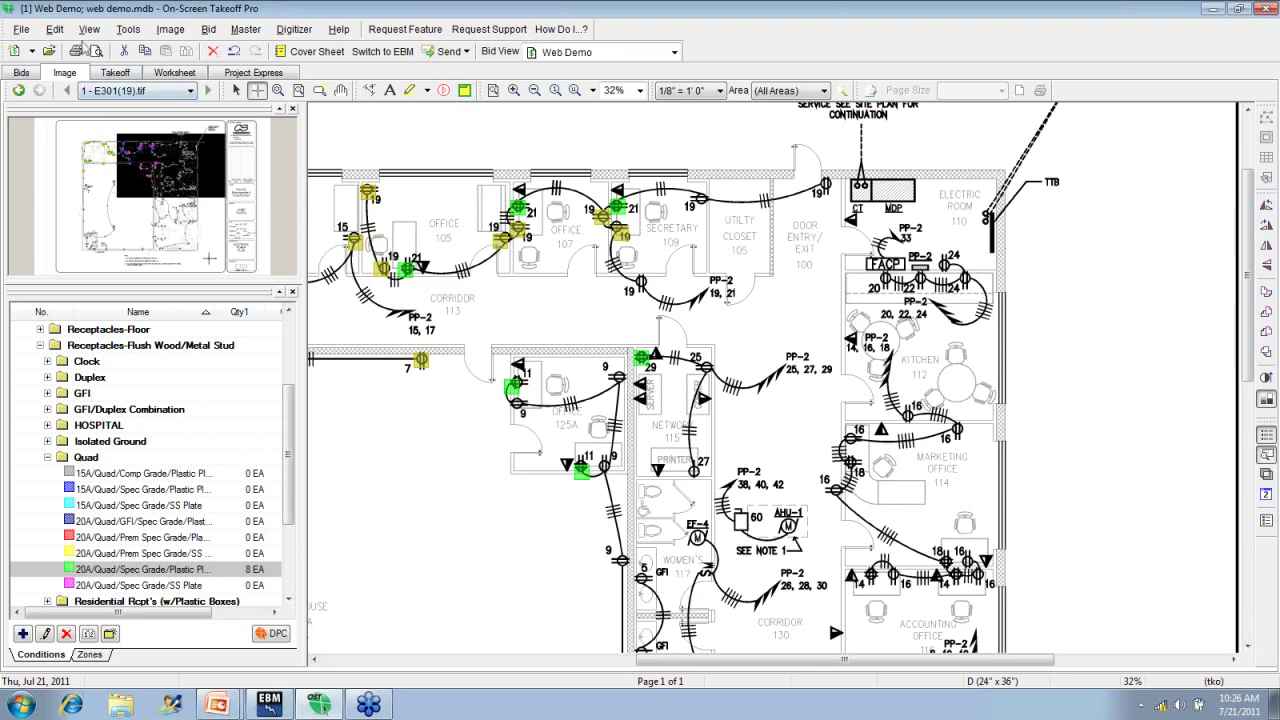
pyautogui.click(55, 29)
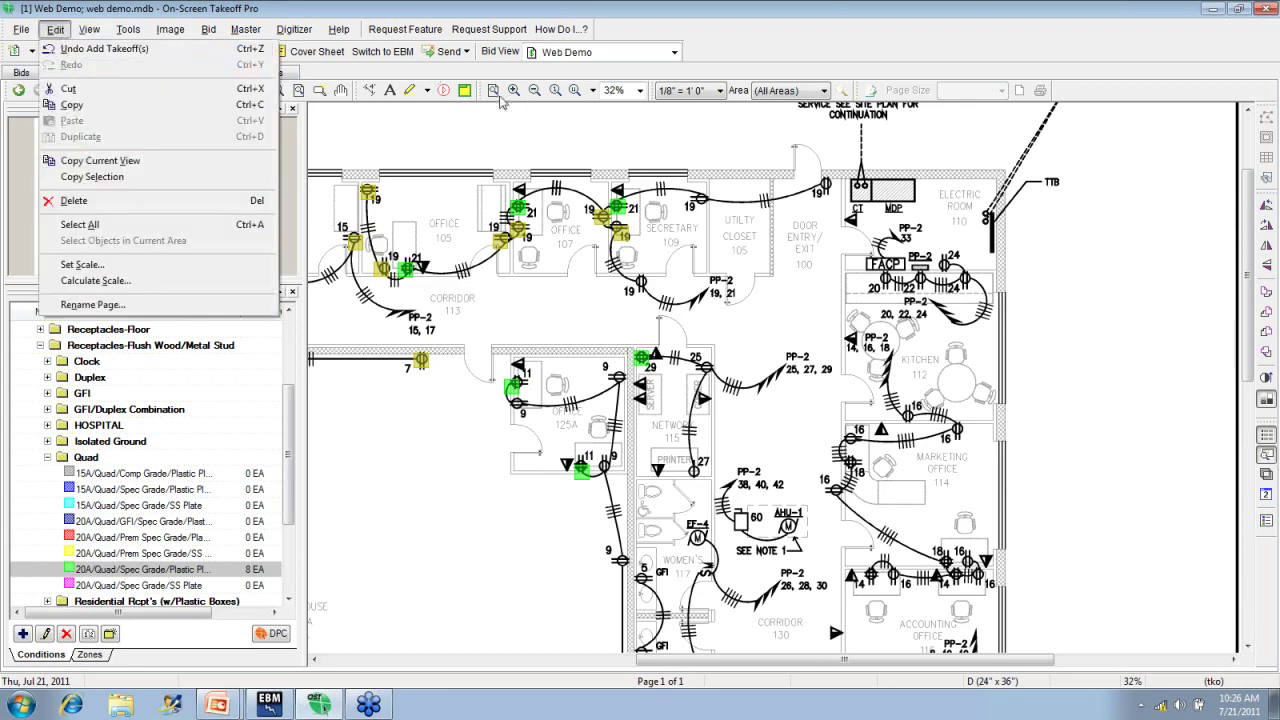
pyautogui.click(369, 90)
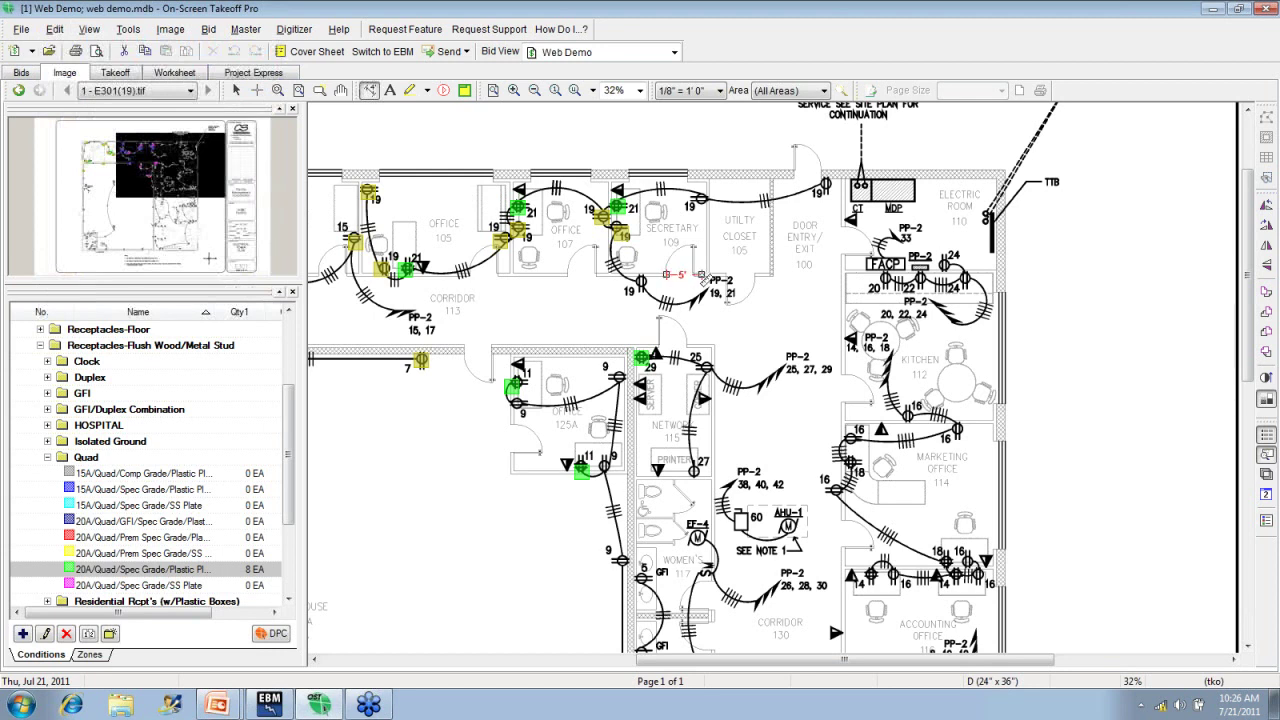
pyautogui.click(701, 274)
pyautogui.click(235, 52)
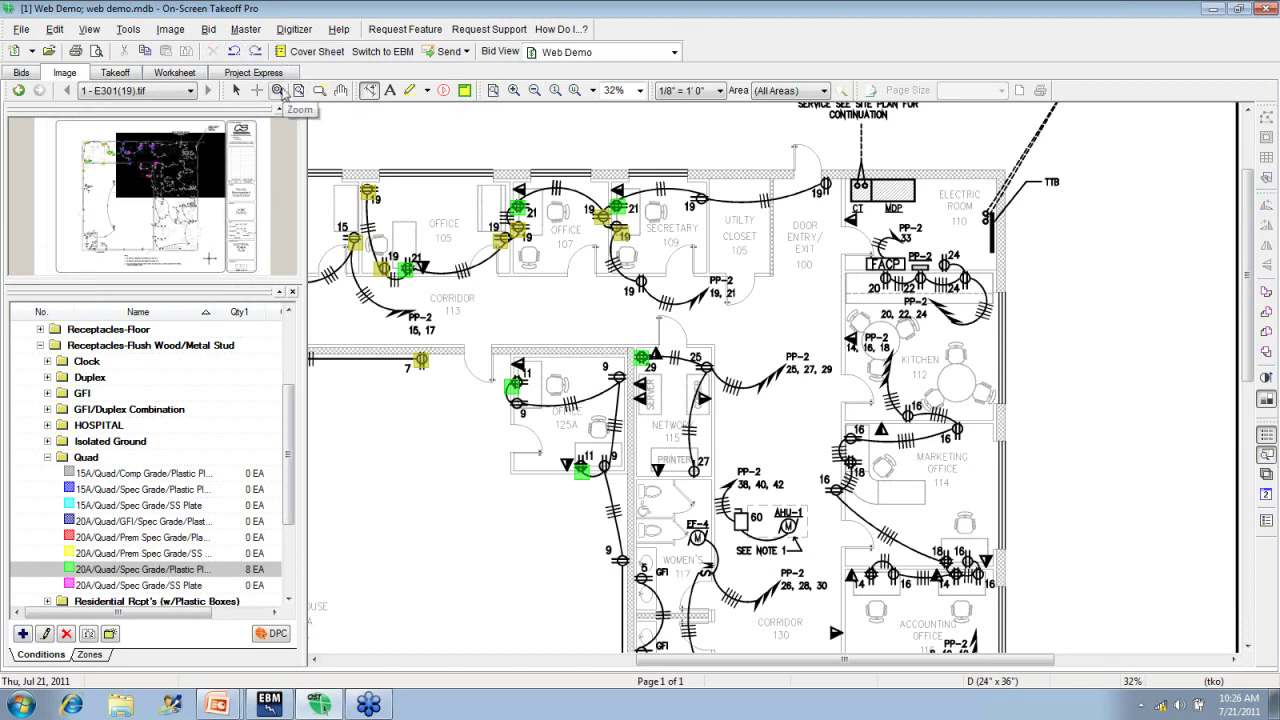
pyautogui.click(279, 90)
pyautogui.moveTo(632, 240); pyautogui.dragTo(730, 315)
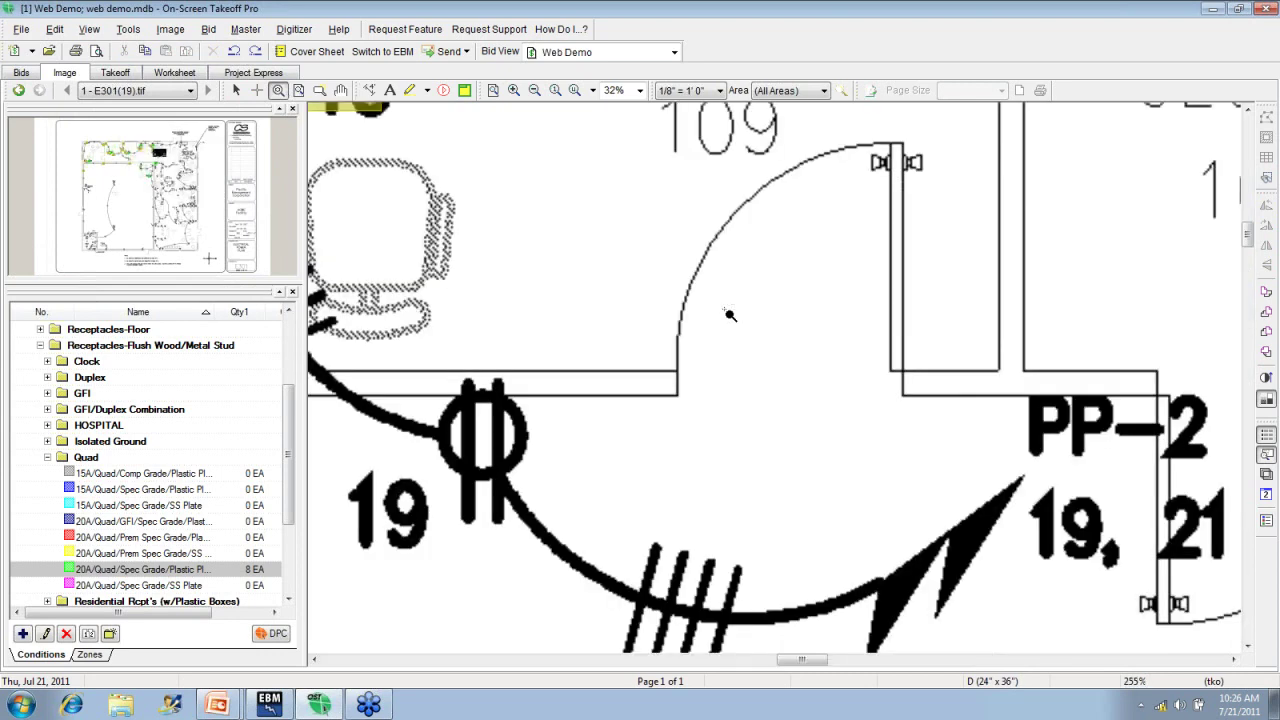
pyautogui.click(369, 90)
pyautogui.click(678, 385)
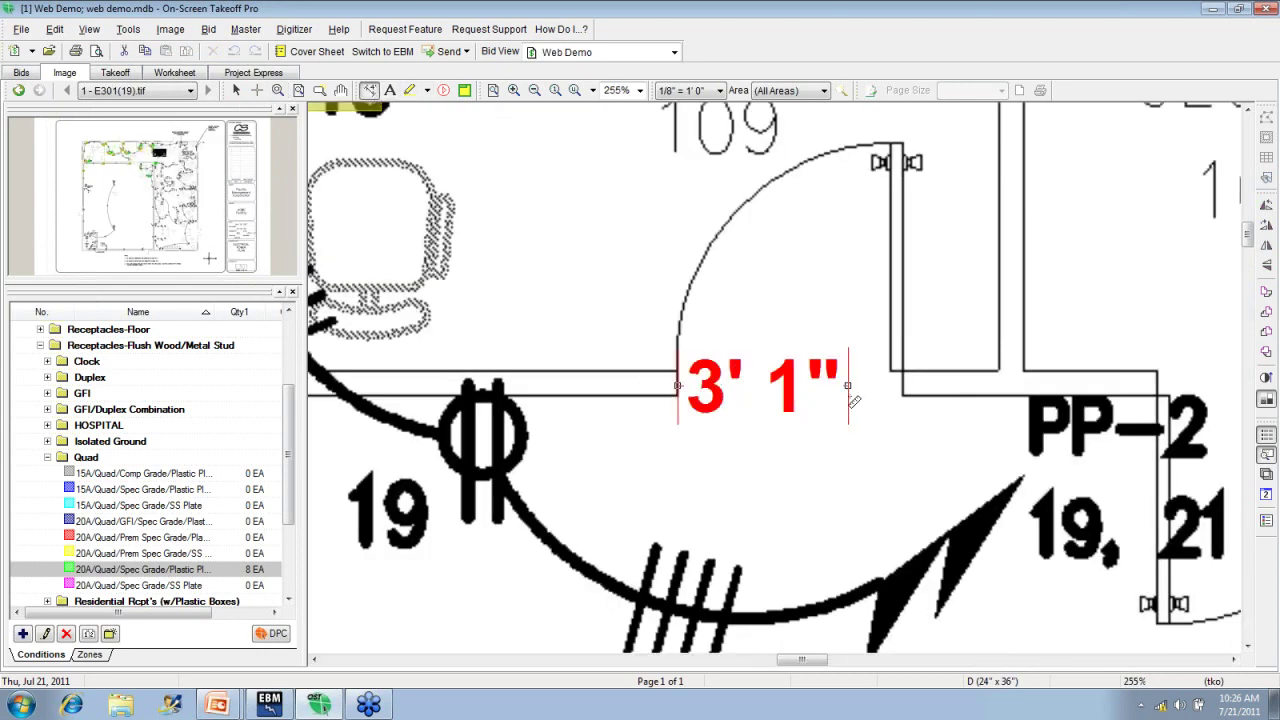
pyautogui.click(900, 386)
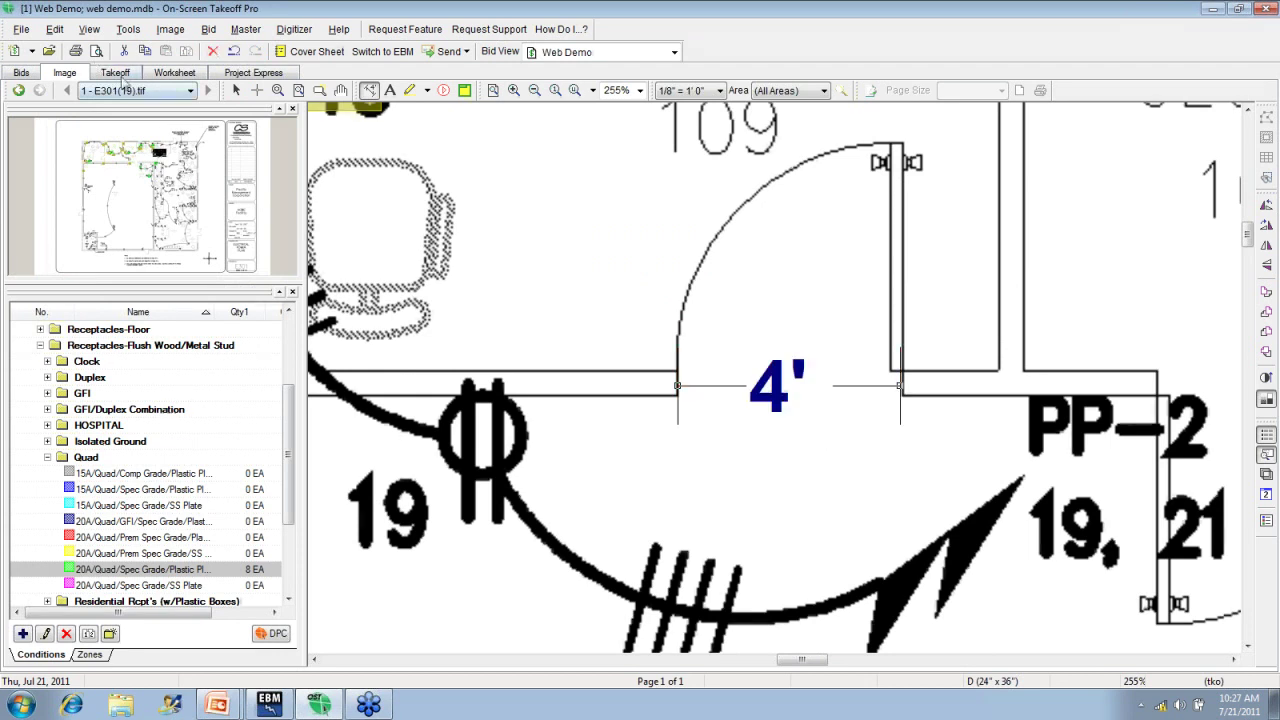
# Recalibrate the page scale to 1" = 5' 11.30 from the 3'0" door width.
pyautogui.click(55, 29)
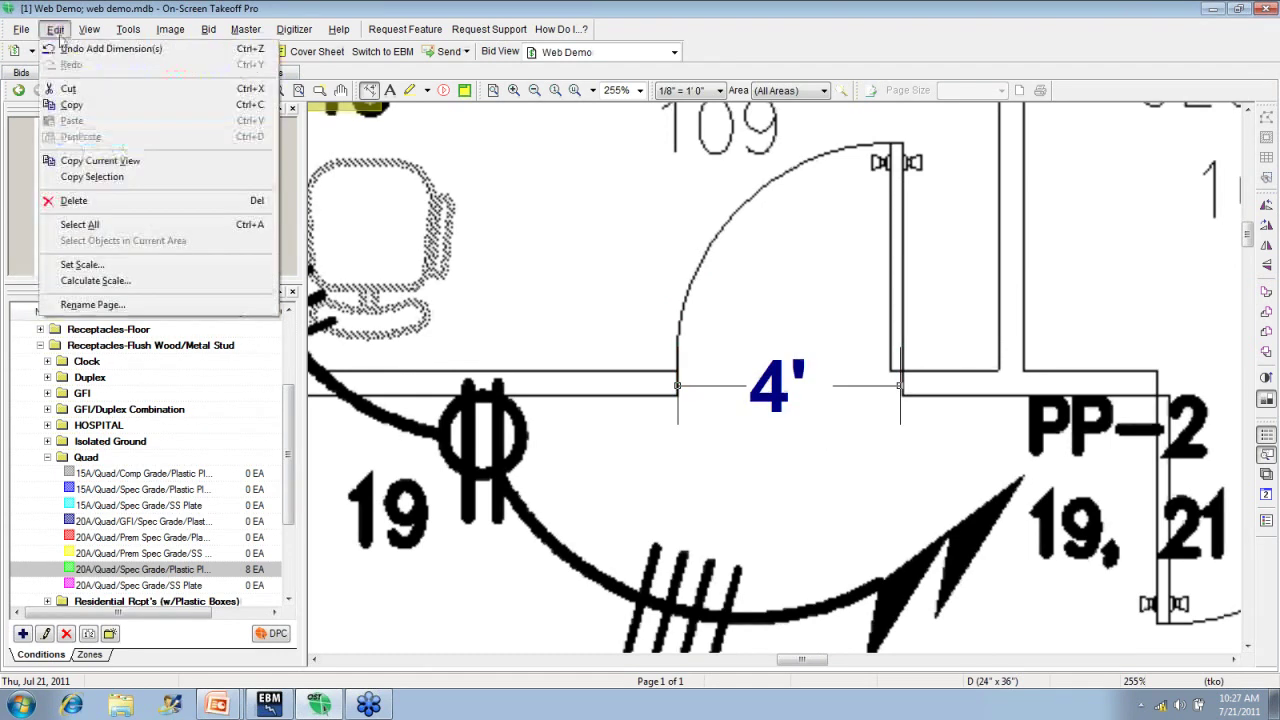
pyautogui.click(92, 280)
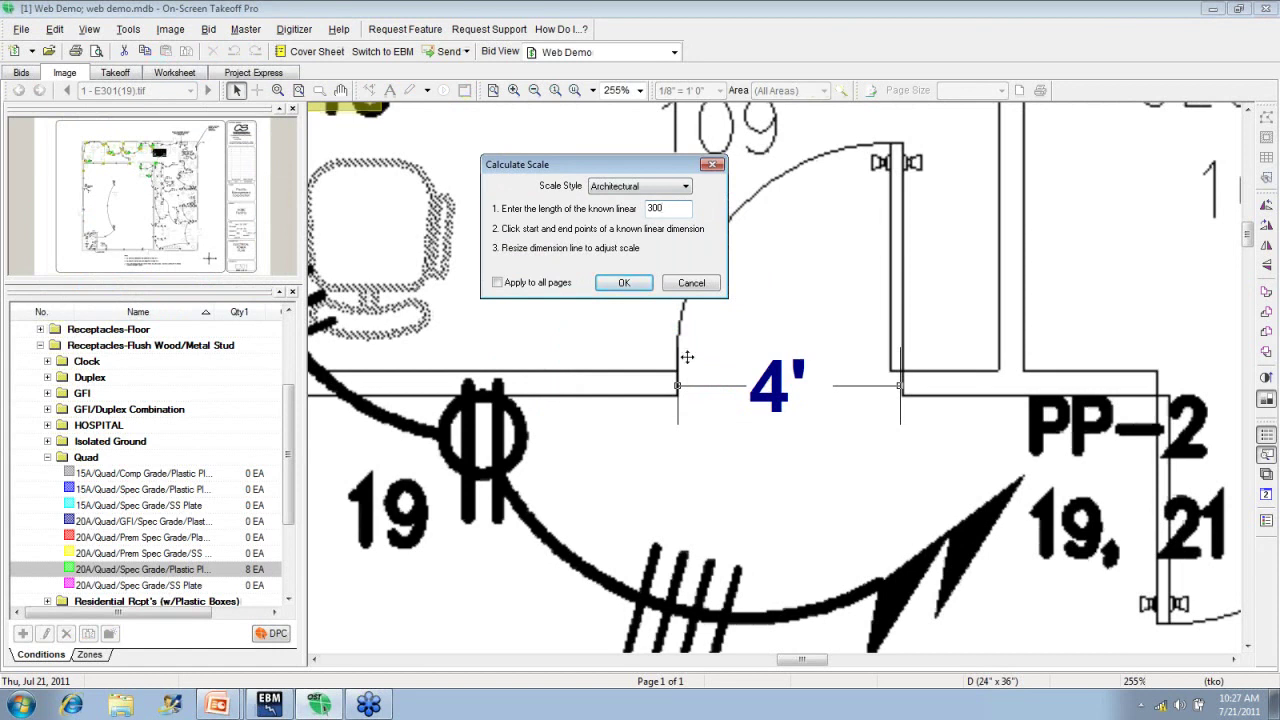
pyautogui.click(676, 386)
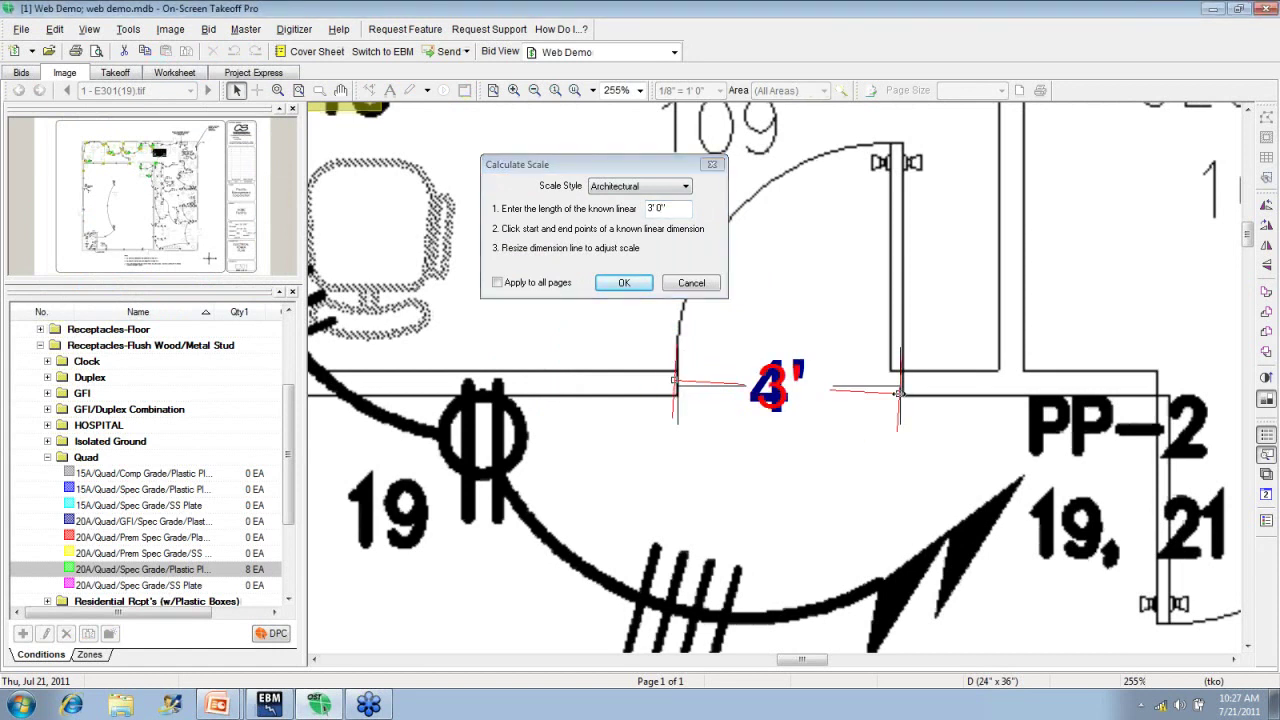
pyautogui.click(898, 384)
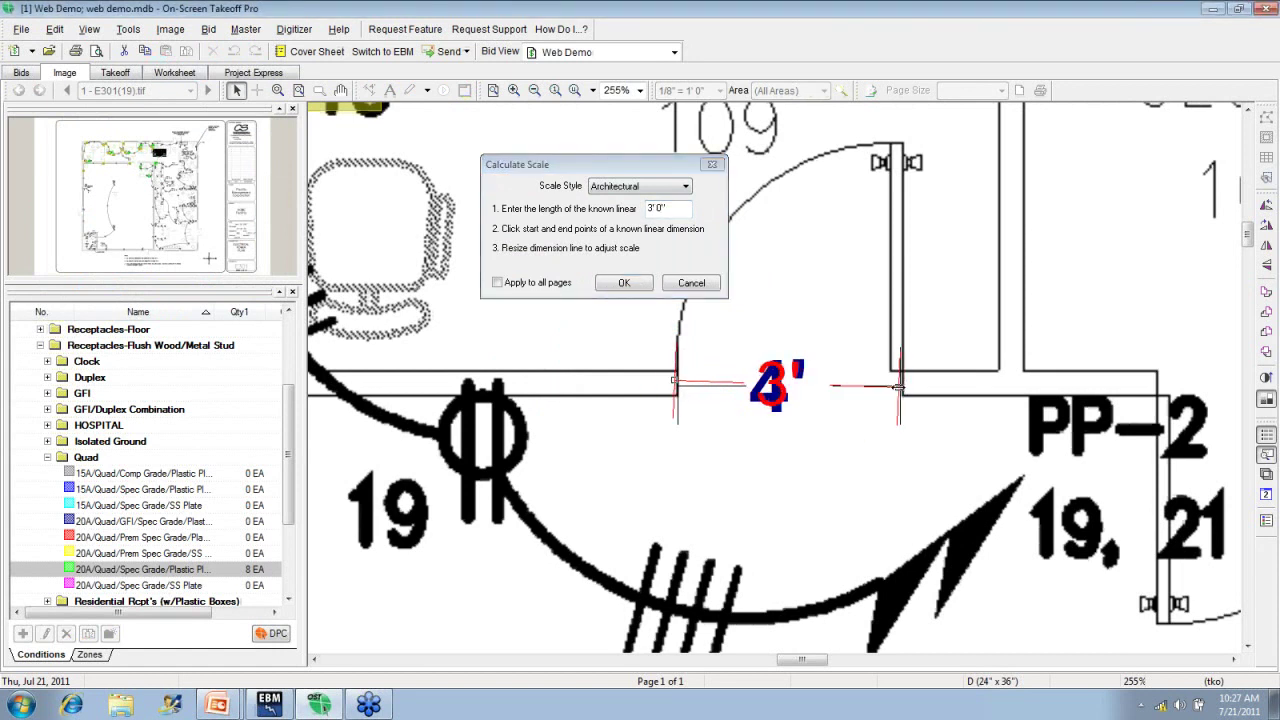
pyautogui.click(618, 288)
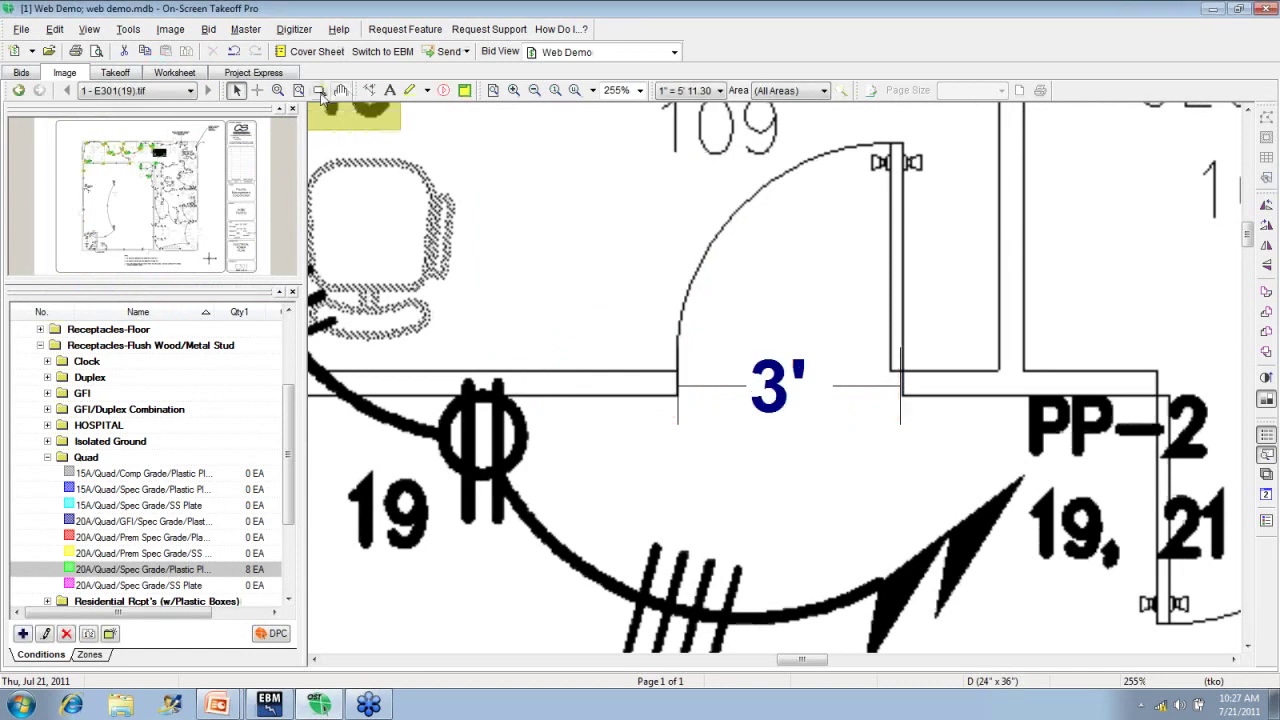
pyautogui.click(534, 90)
# Select the 1" EMT w/ 3 #6's condition under EBM Saved Assemblies > Branch-EMT.
pyautogui.click(534, 90)
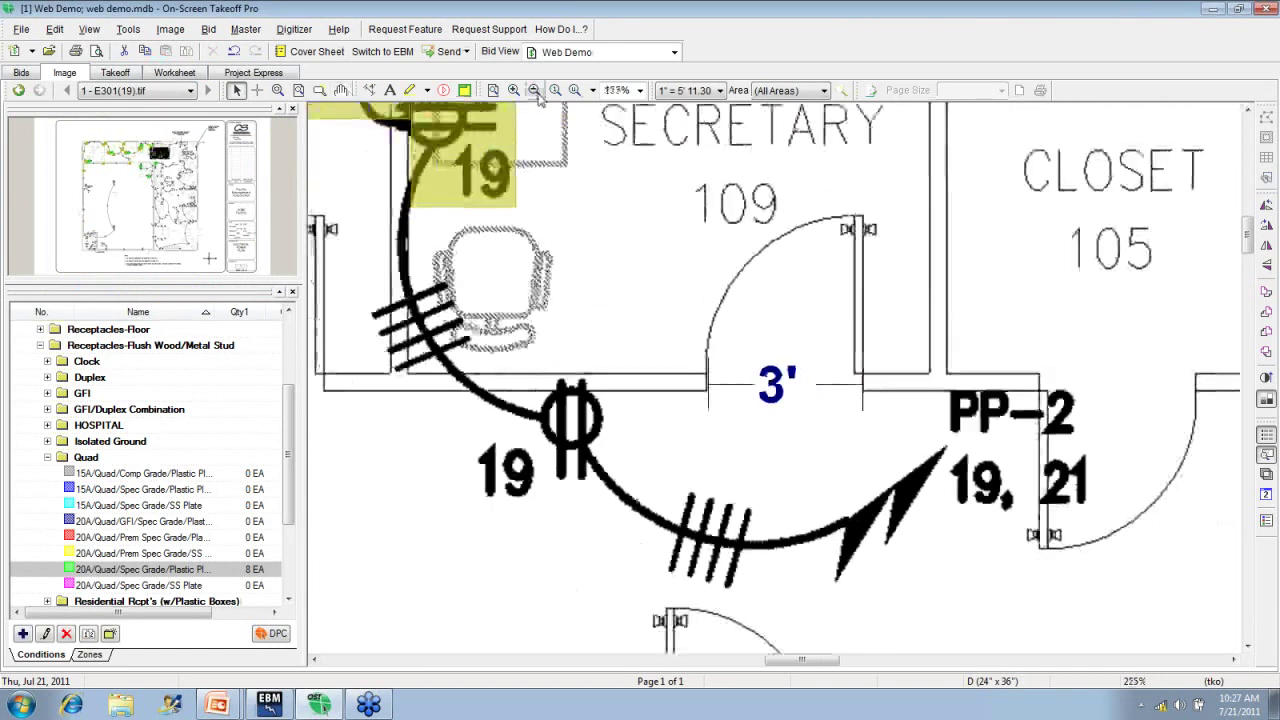
pyautogui.click(534, 90)
pyautogui.click(534, 90)
pyautogui.click(534, 90)
pyautogui.click(534, 90)
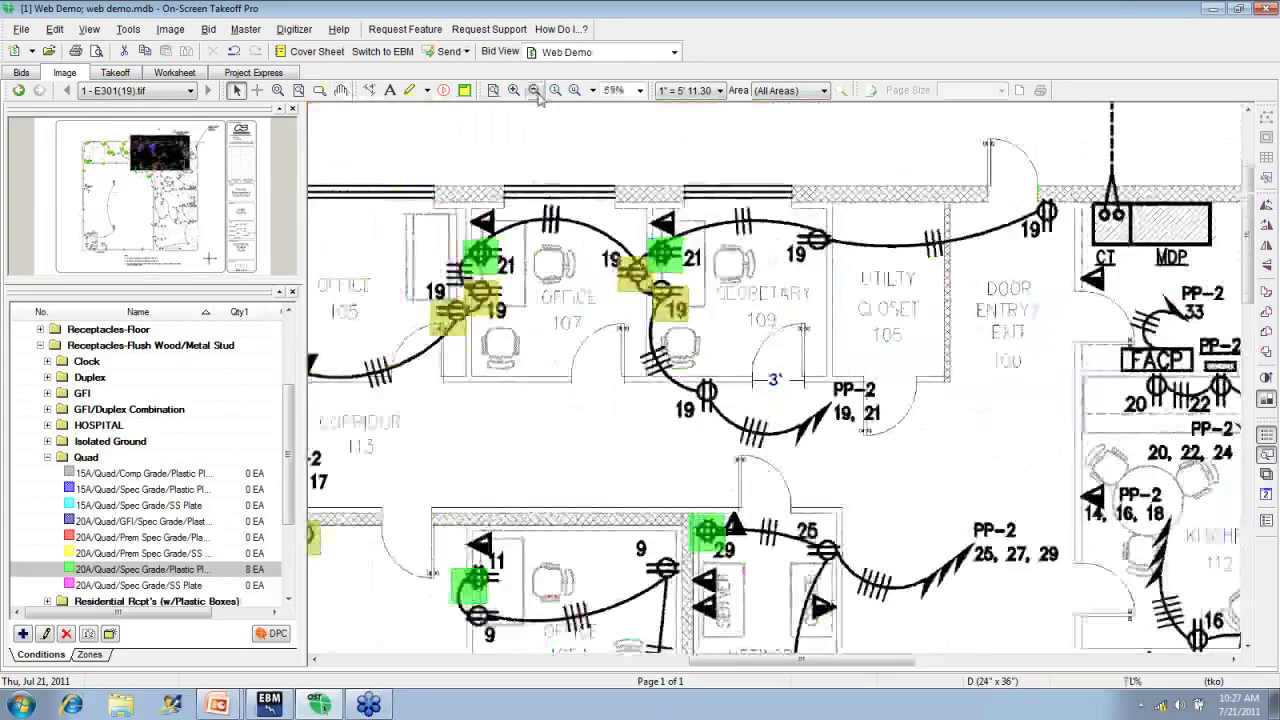
pyautogui.click(534, 90)
pyautogui.moveTo(162, 165); pyautogui.dragTo(183, 172)
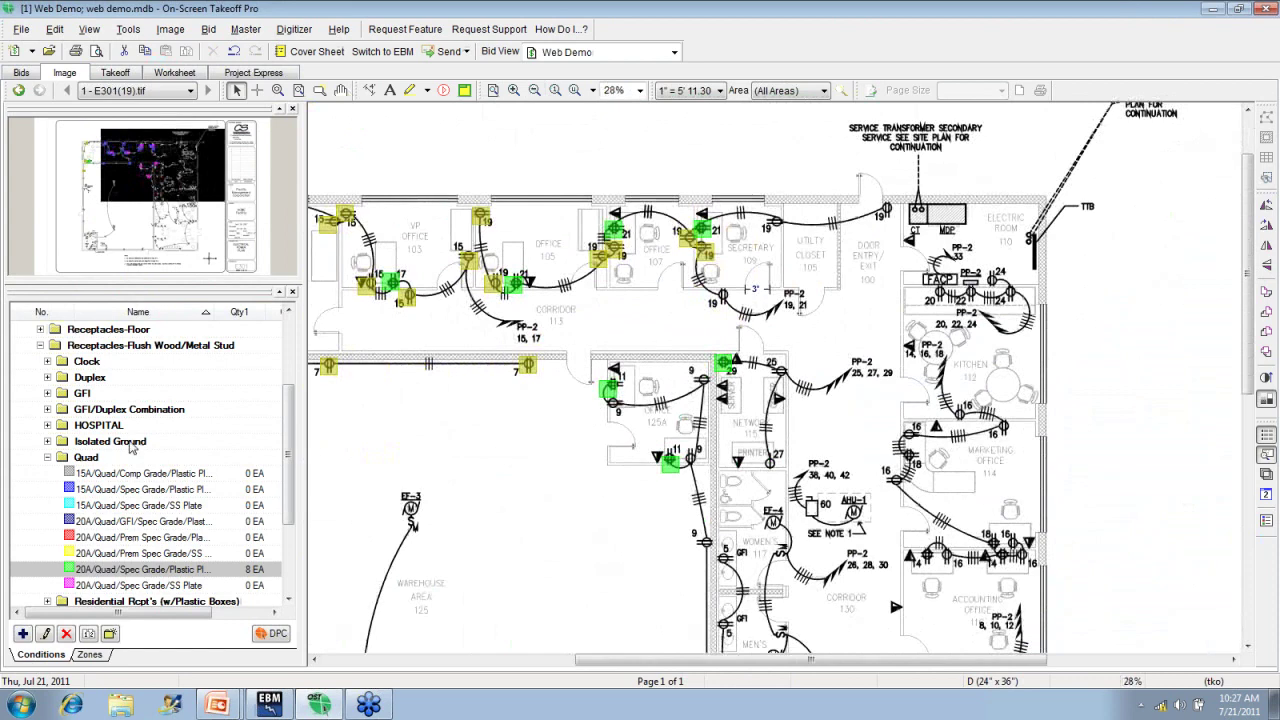
pyautogui.click(47, 457)
pyautogui.click(42, 350)
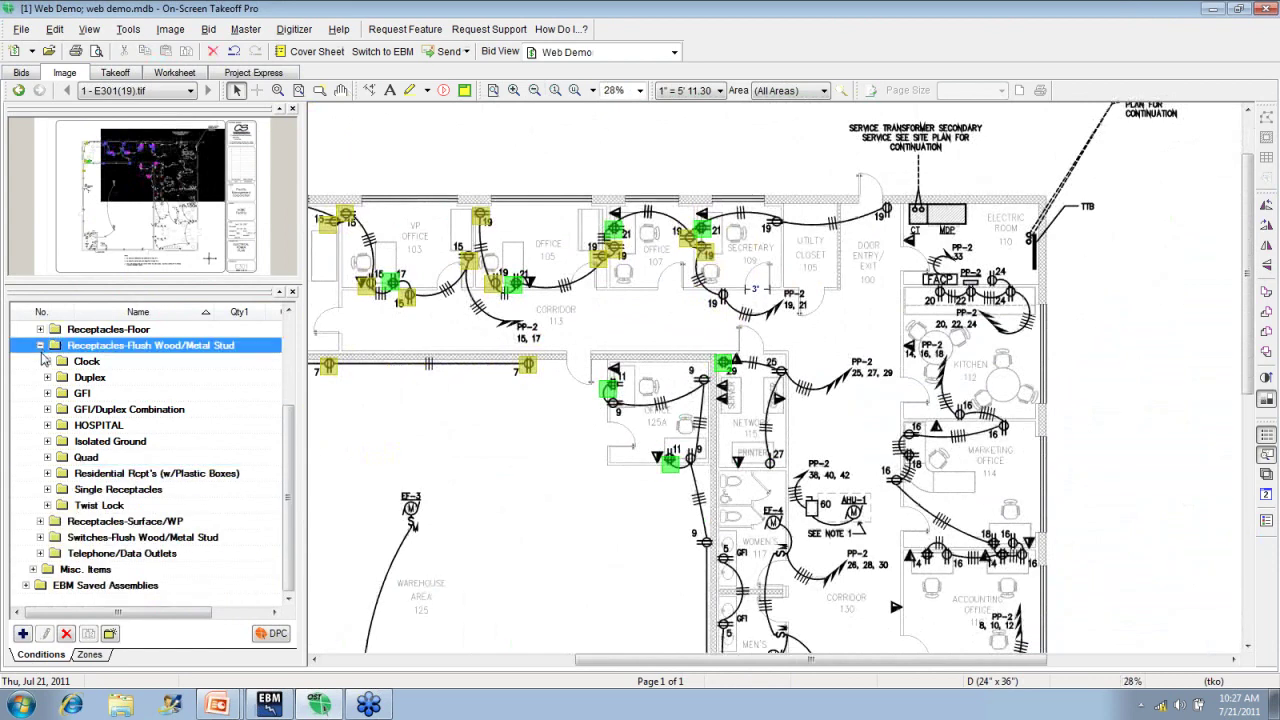
pyautogui.click(27, 586)
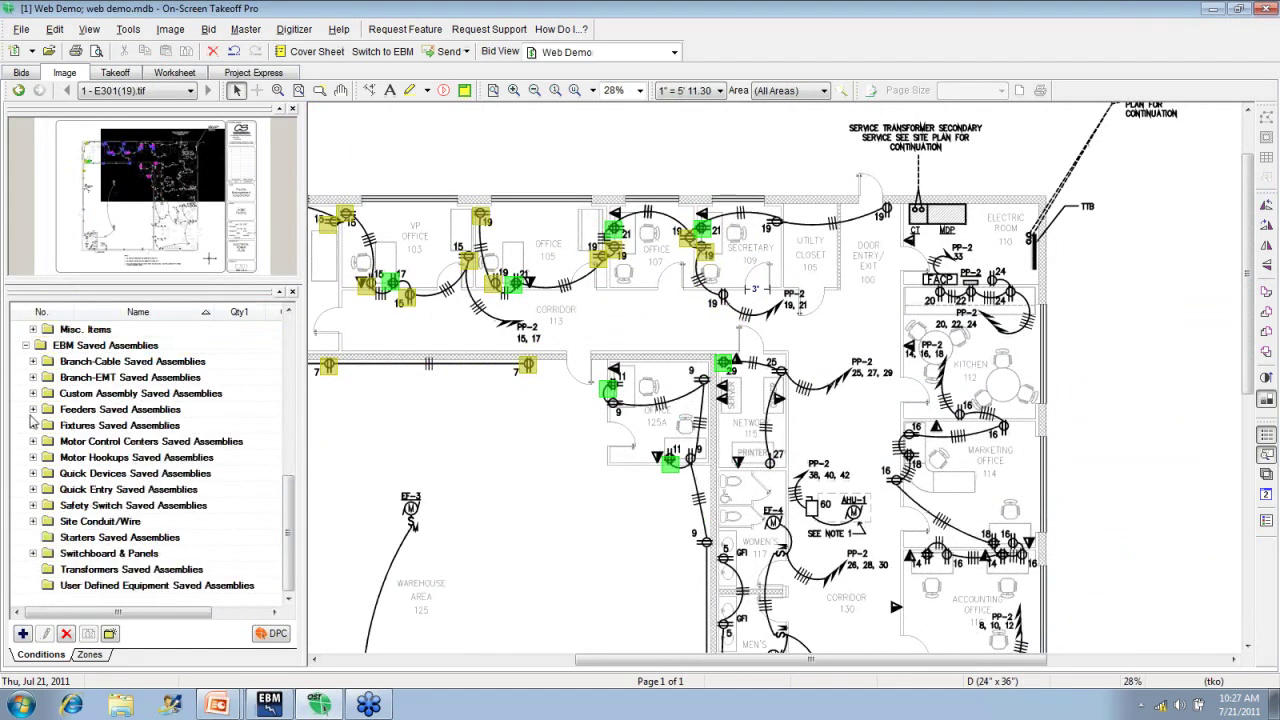
pyautogui.click(33, 377)
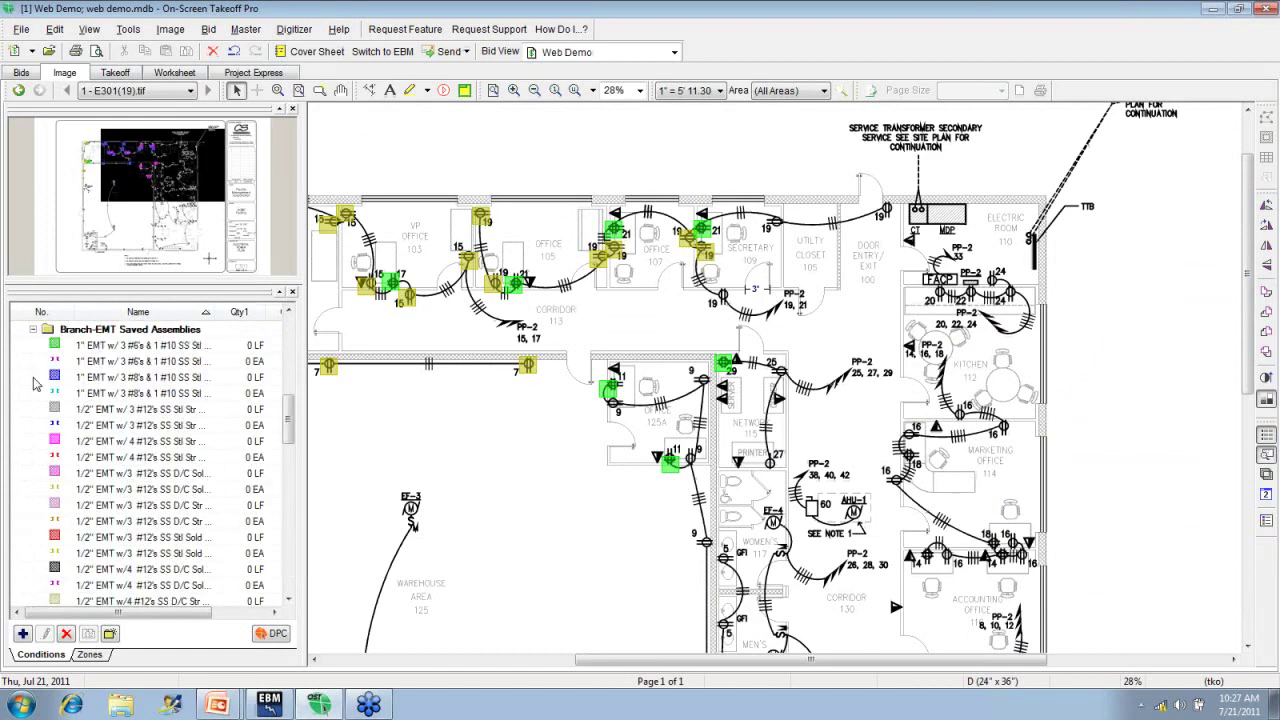
pyautogui.click(101, 346)
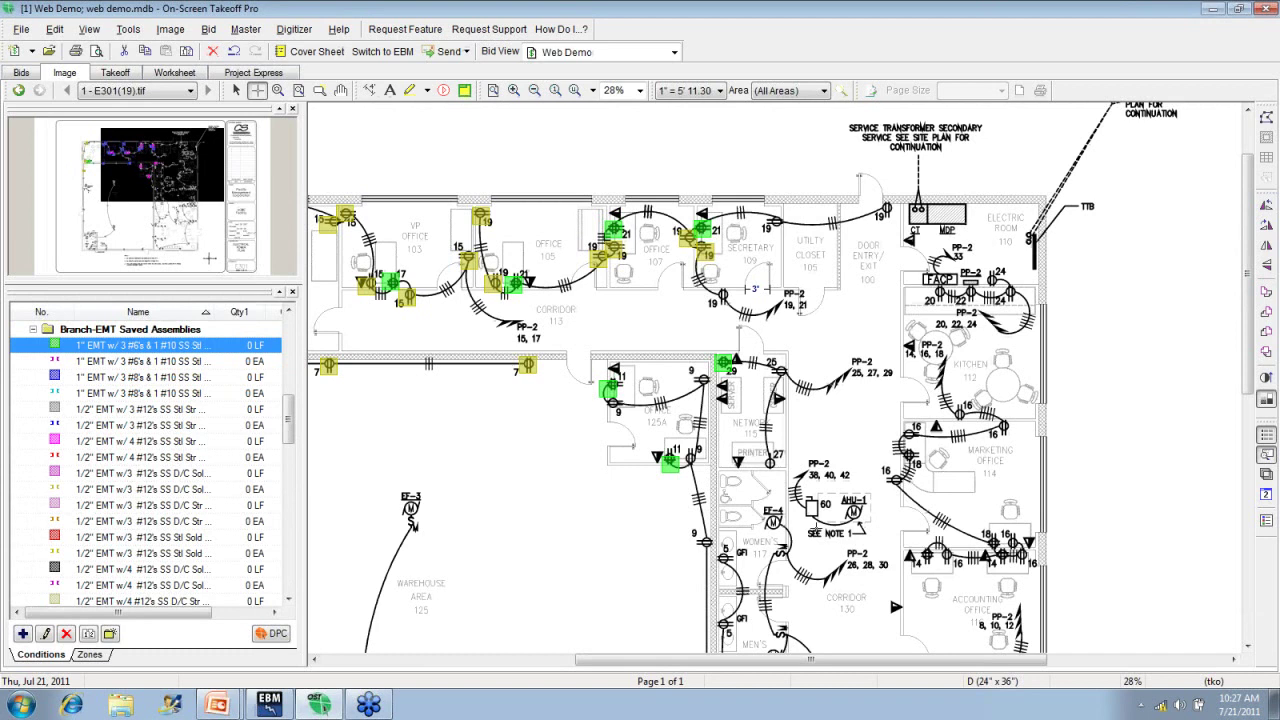
# Draw the 61 LF conduit run from near AHU-1, below Closet 105, to the FACP.
pyautogui.click(809, 510)
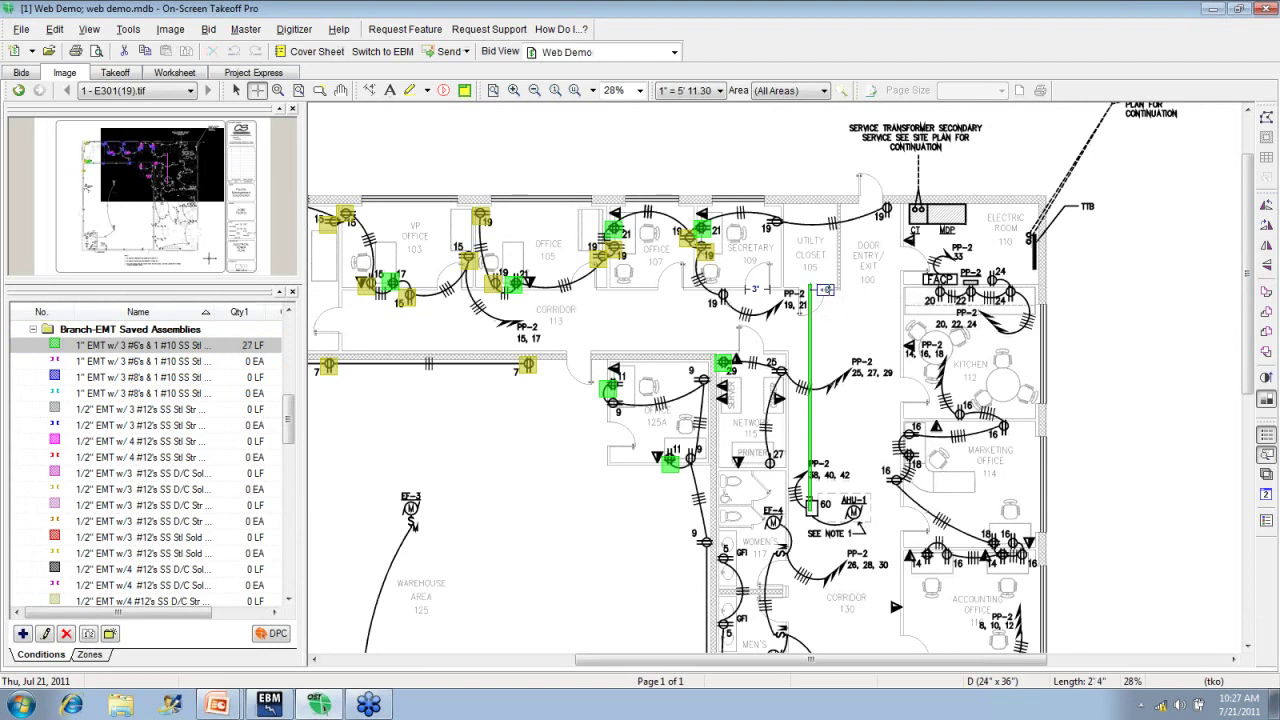
pyautogui.click(809, 287)
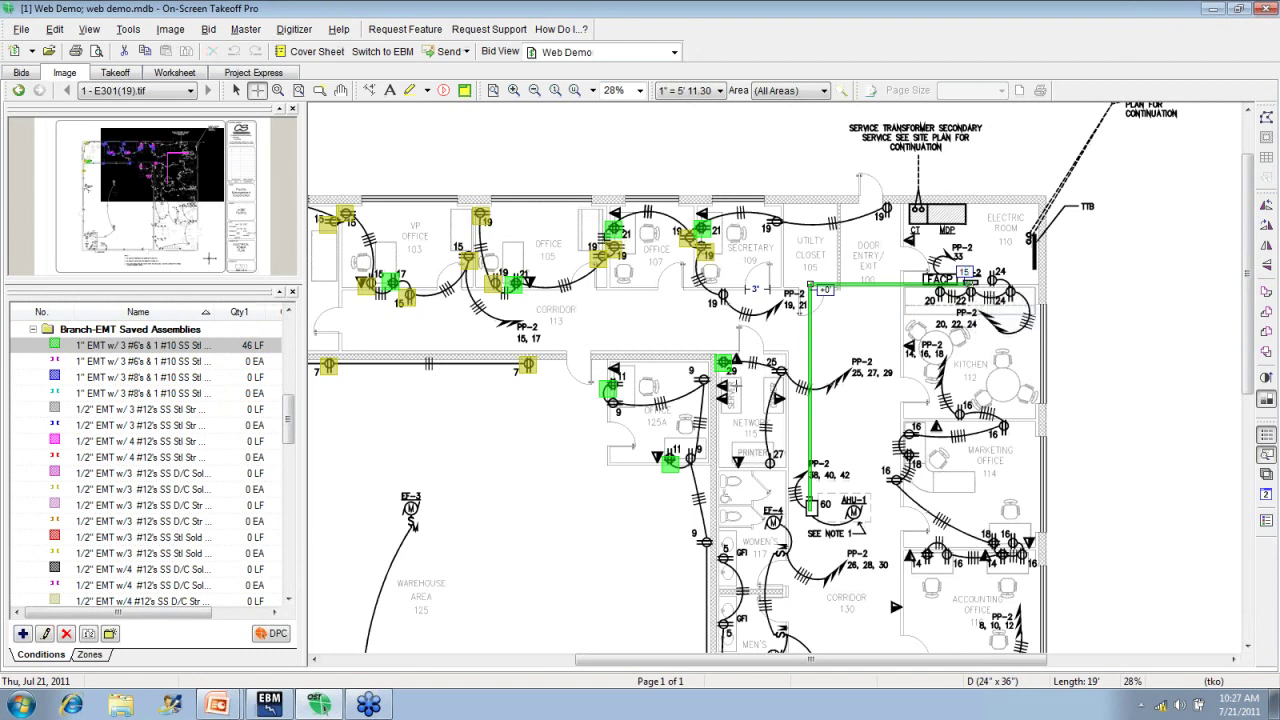
pyautogui.click(966, 284)
# Take off the refreshed 61-foot 1" EMT run with 3 elbows and beam-clamp supports.
pyautogui.click(268, 705)
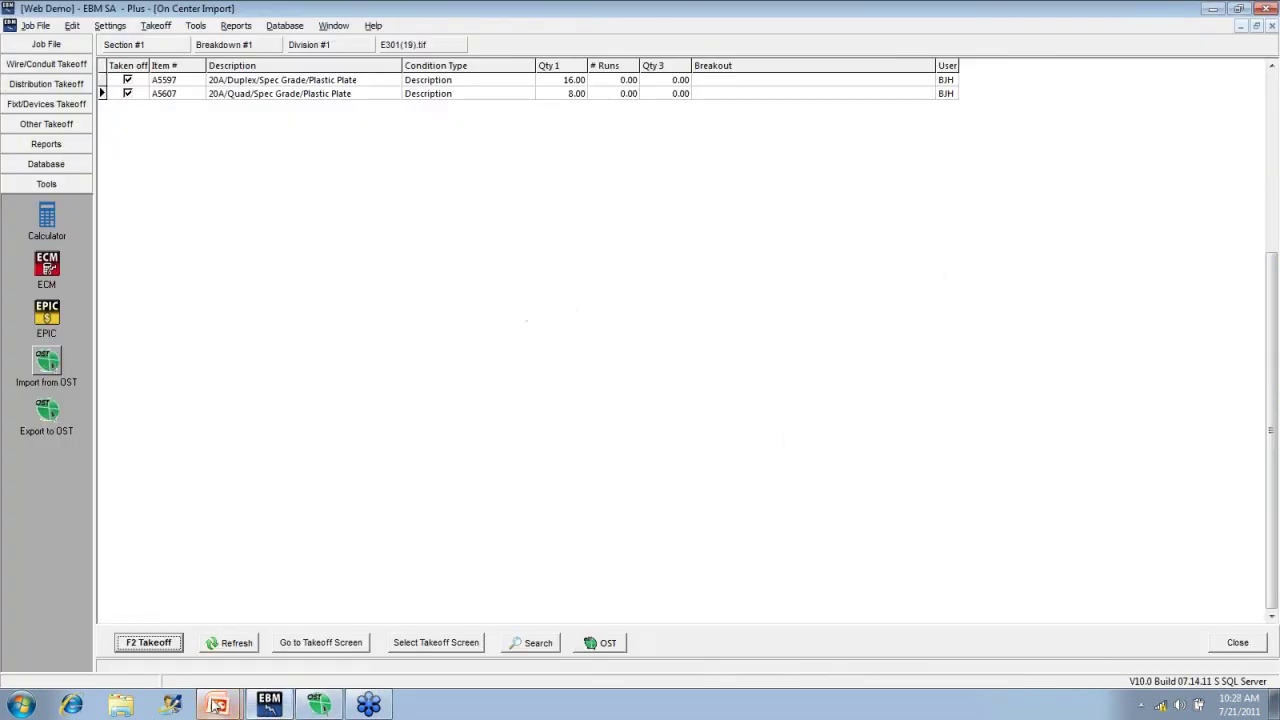
pyautogui.click(226, 645)
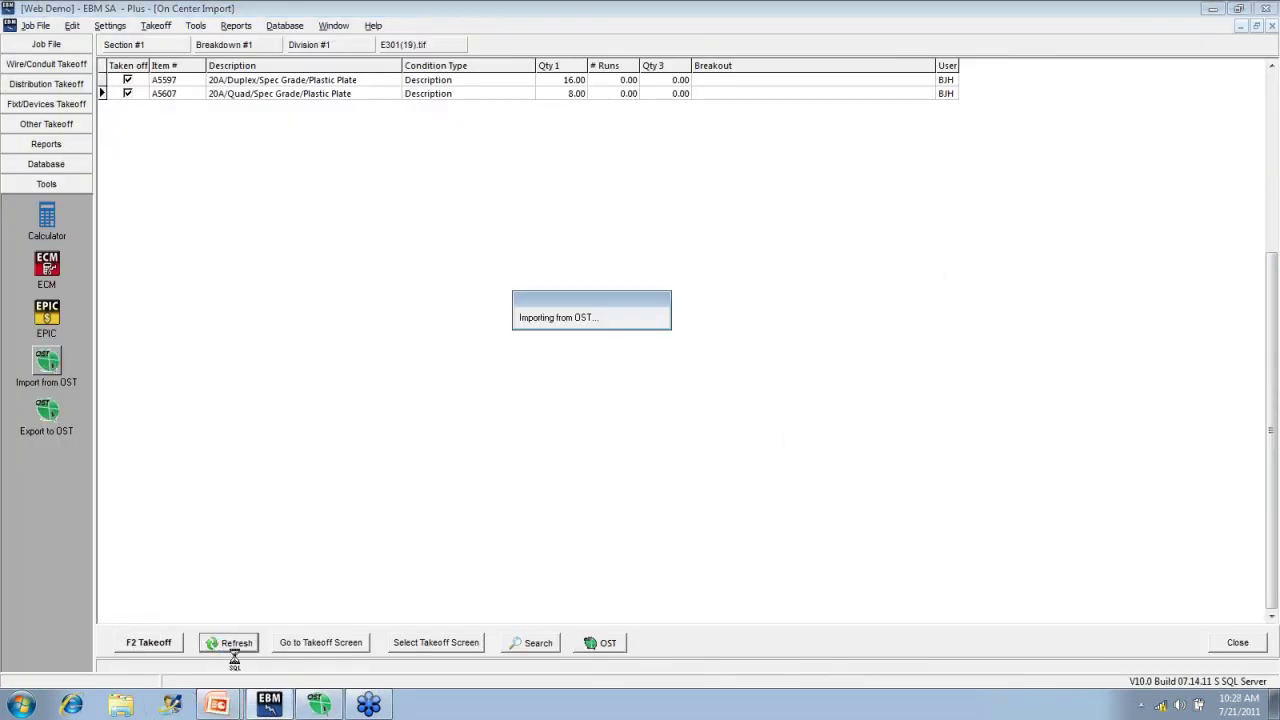
pyautogui.doubleClick(263, 109)
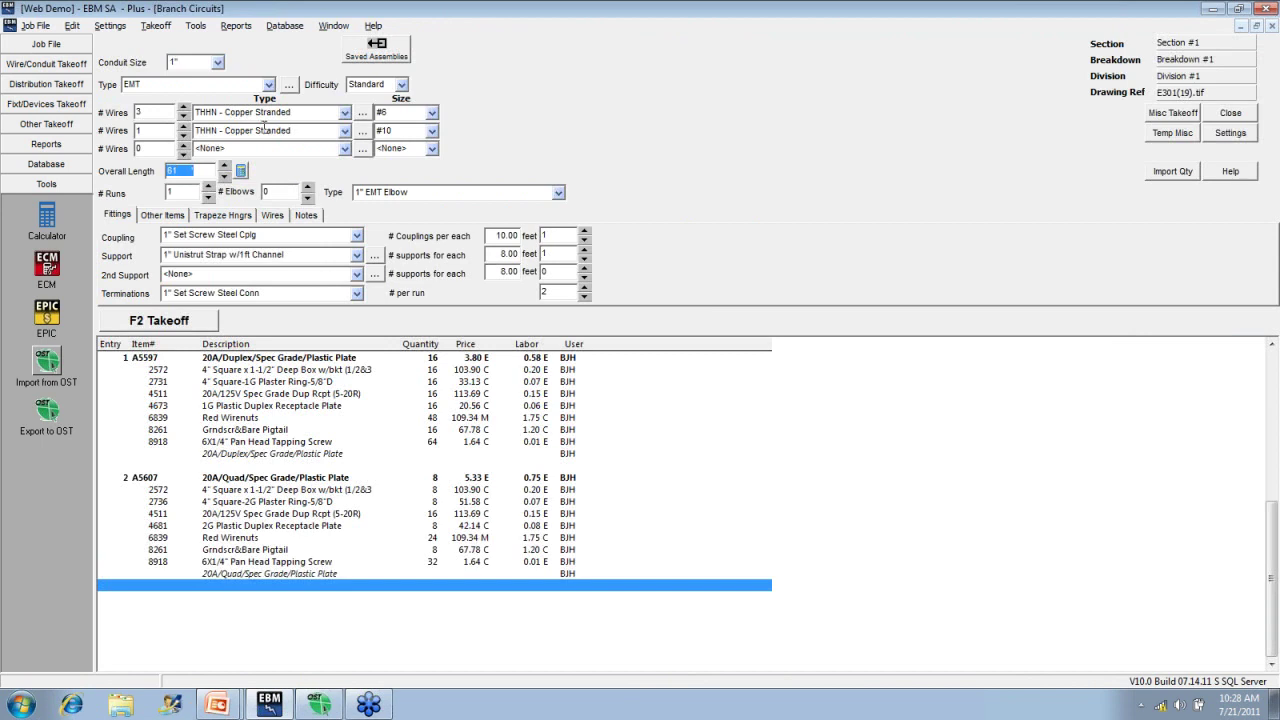
pyautogui.click(309, 188)
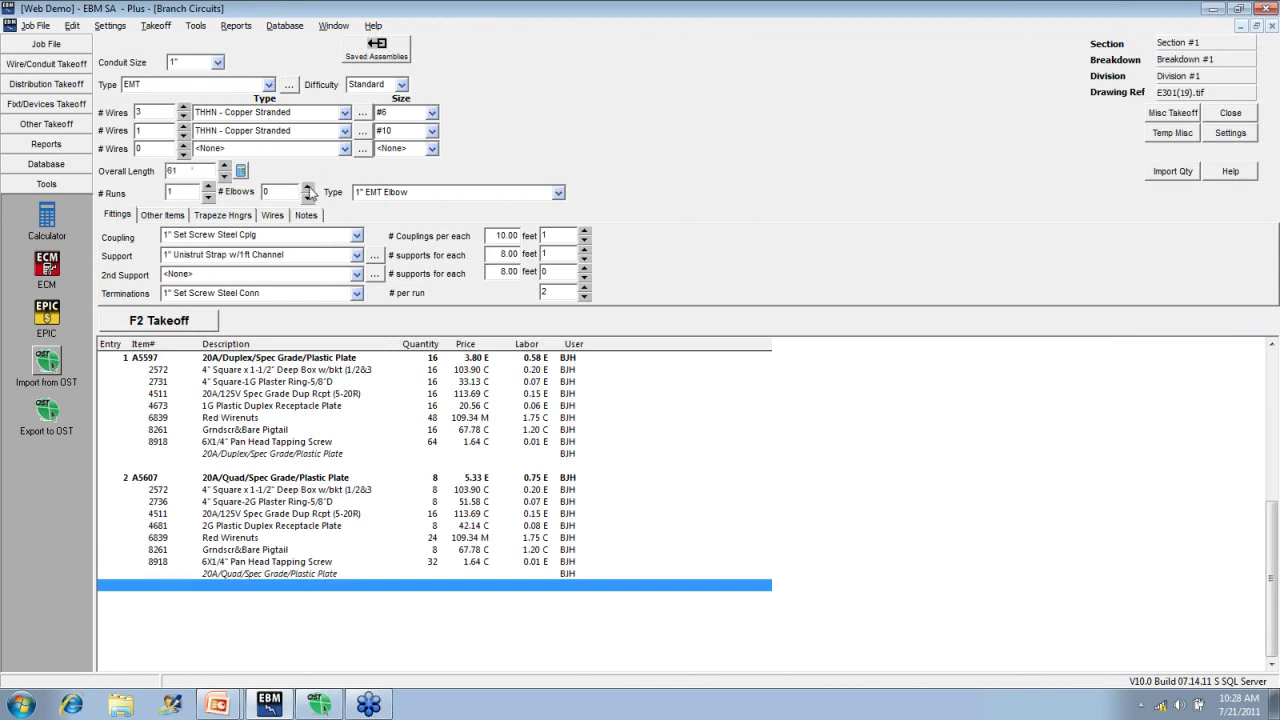
pyautogui.click(356, 255)
pyautogui.click(356, 272)
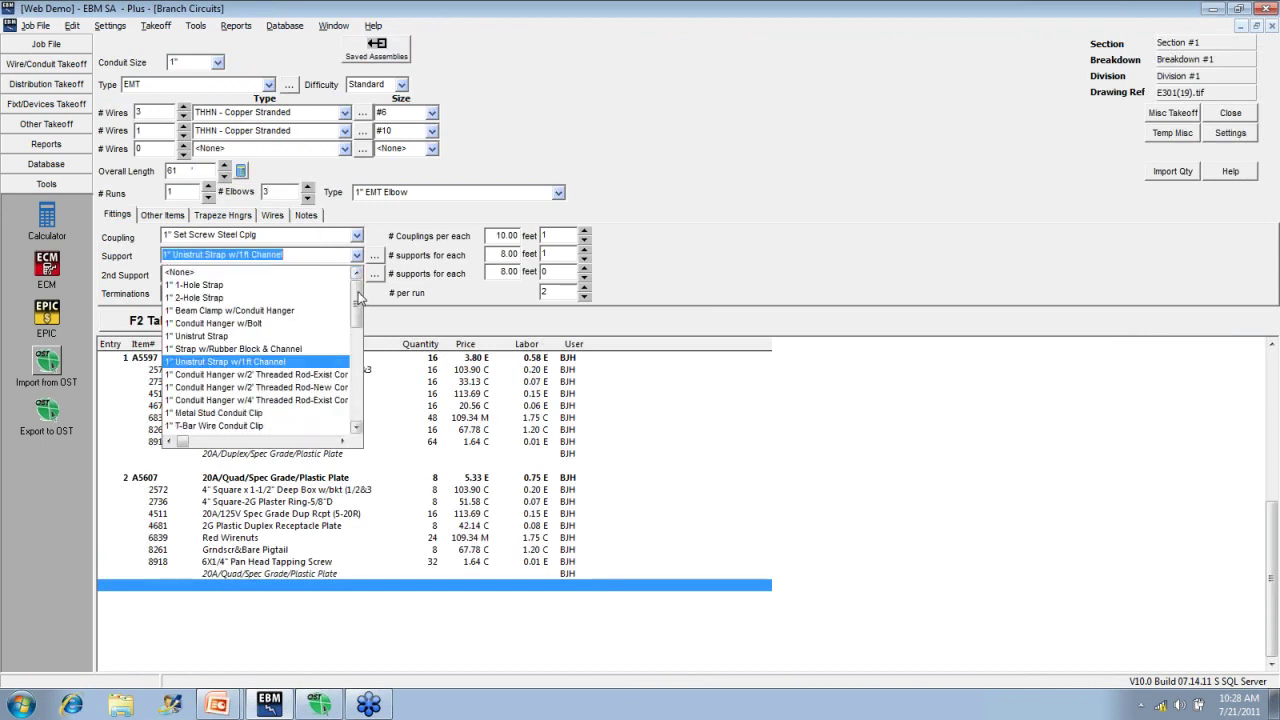
pyautogui.click(230, 317)
pyautogui.click(195, 320)
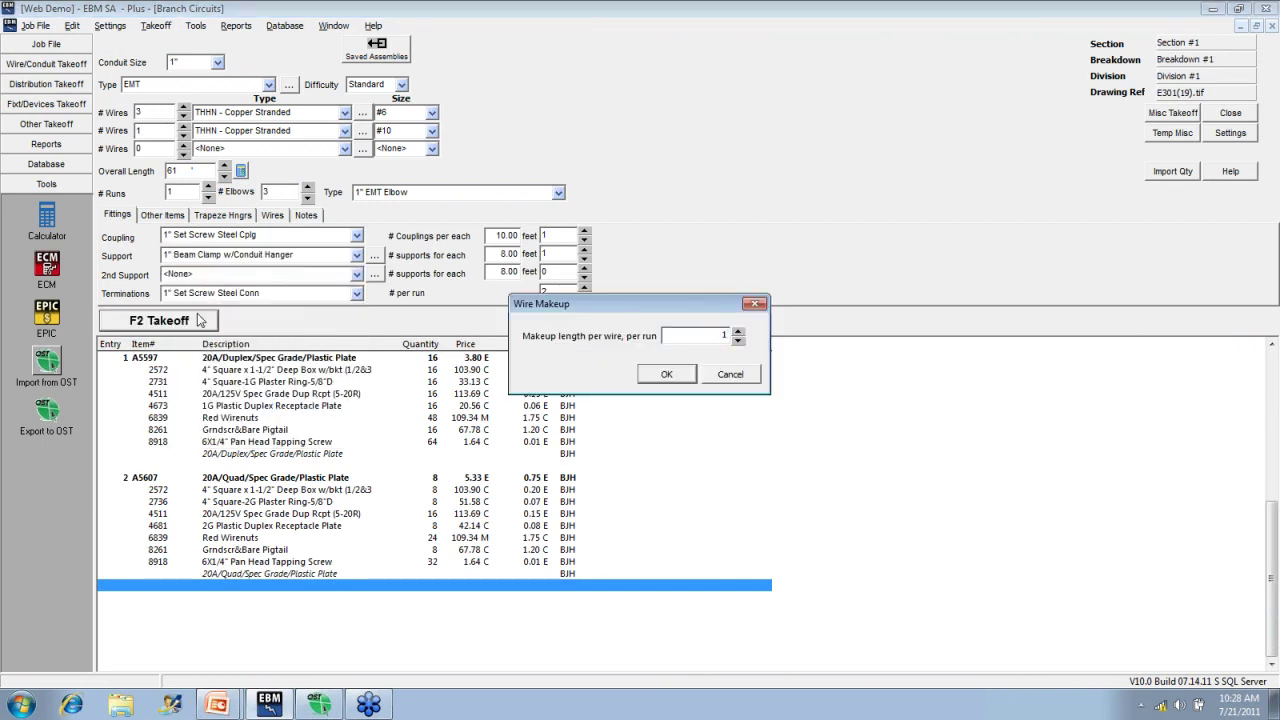
pyautogui.press('Return')
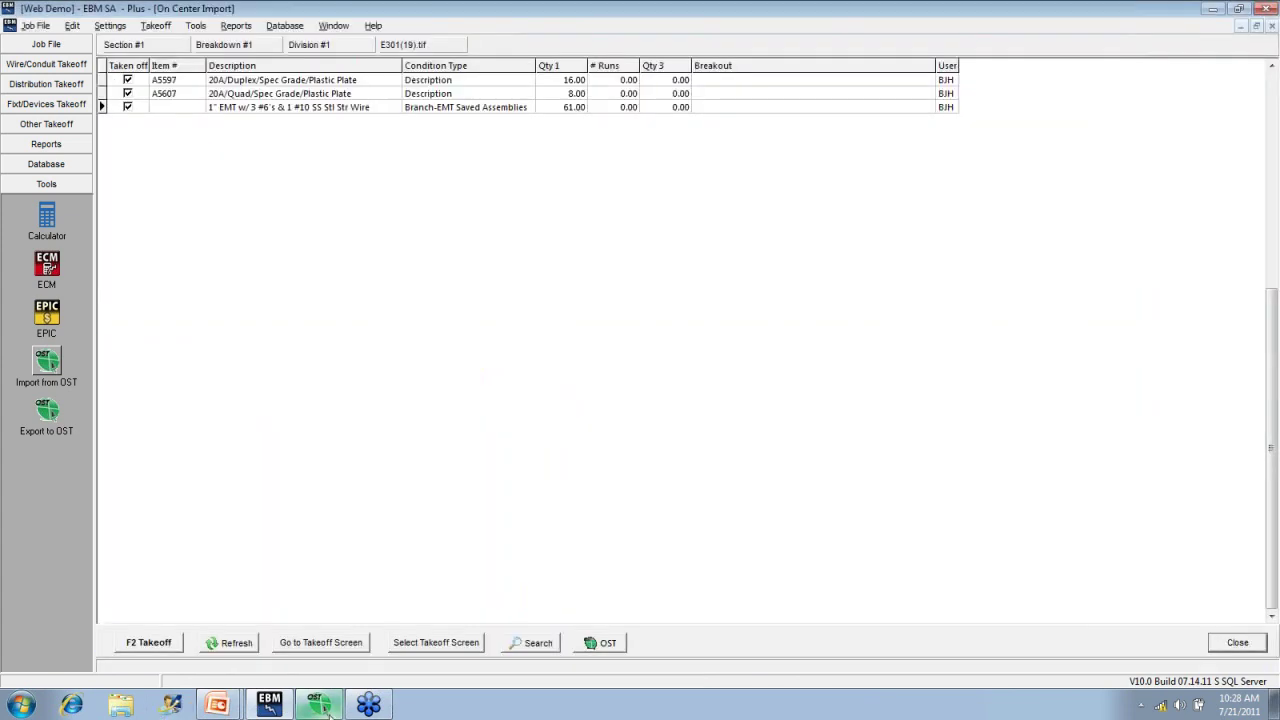
pyautogui.click(318, 706)
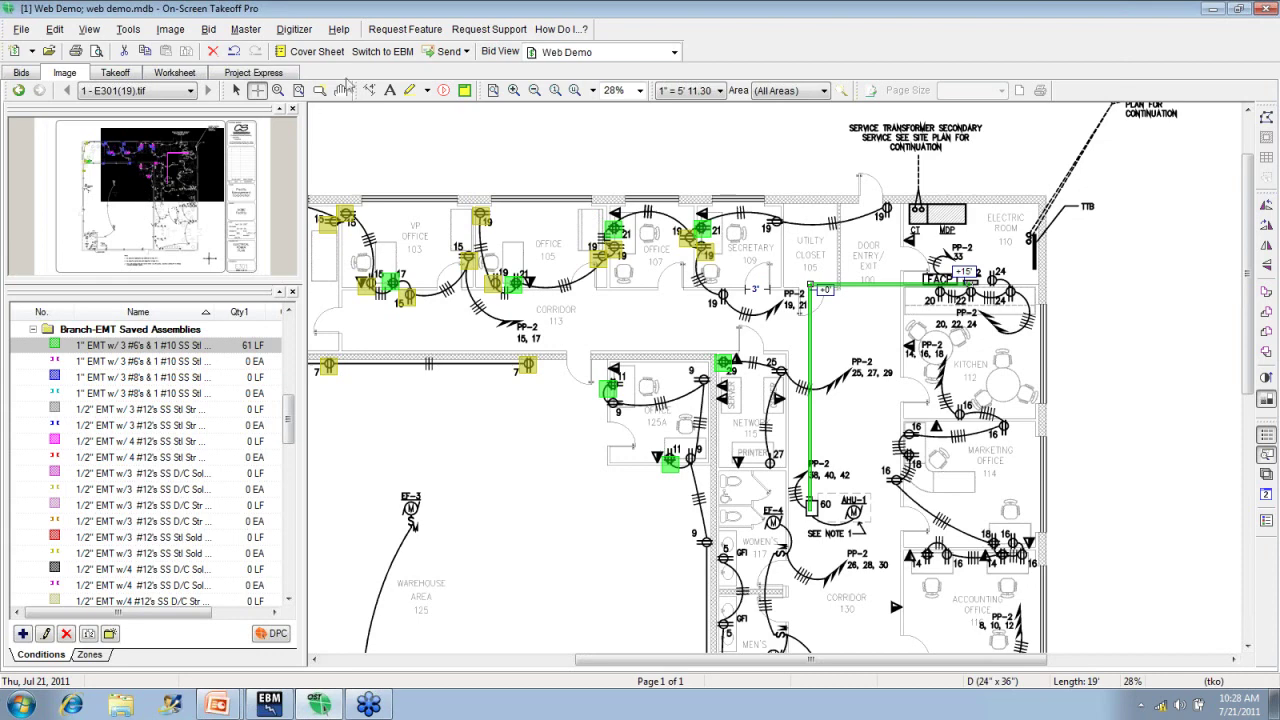
# From the bid's cover sheet, add a second page using the A08 drawing image.
pyautogui.click(314, 51)
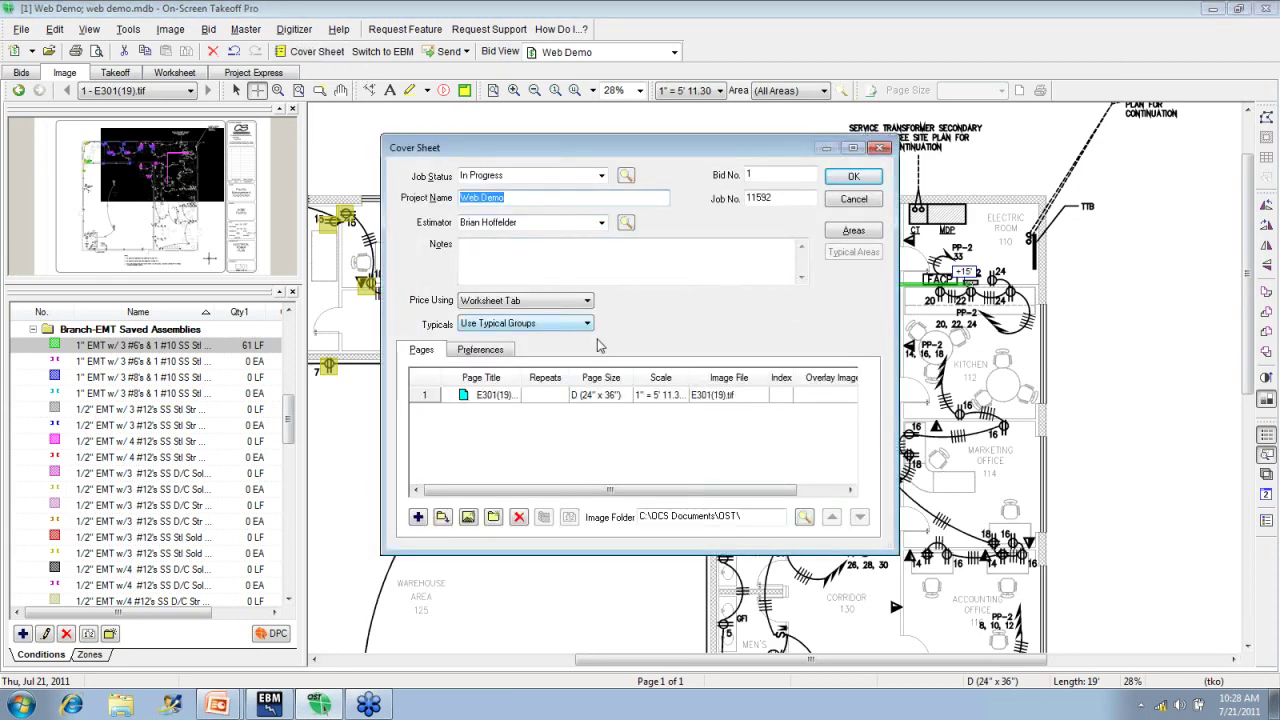
pyautogui.click(418, 517)
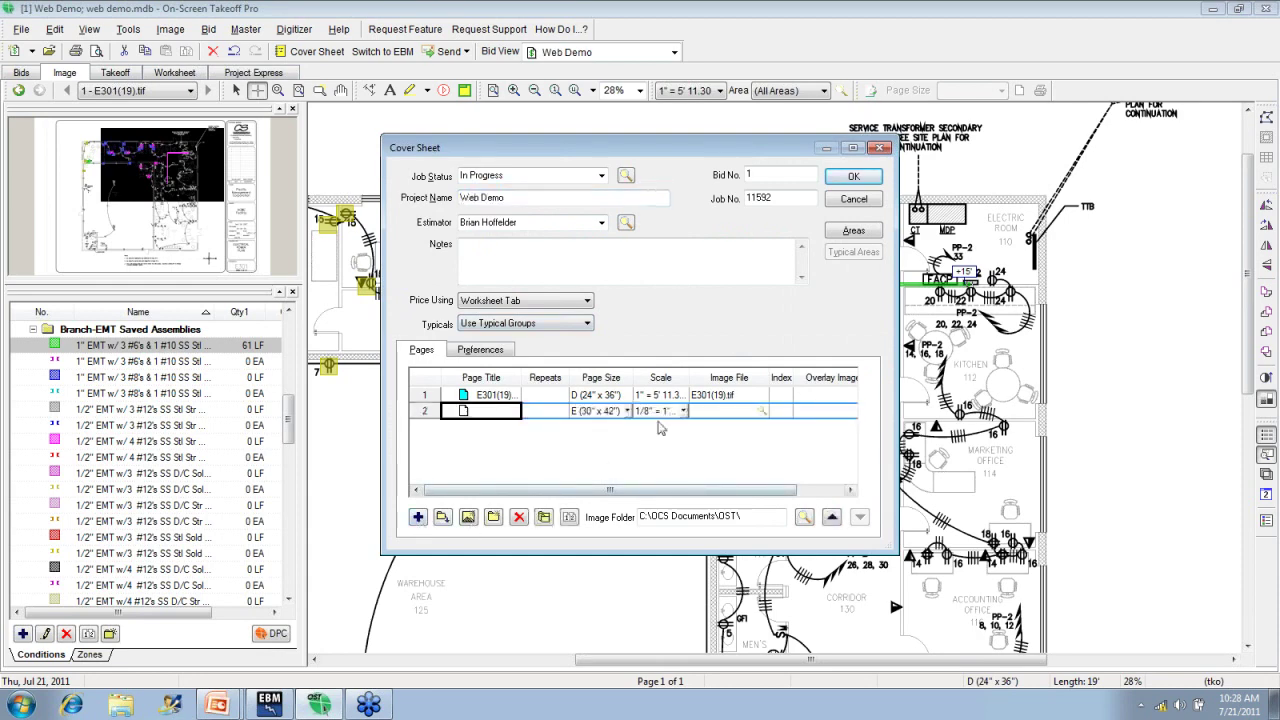
pyautogui.click(765, 413)
pyautogui.click(765, 411)
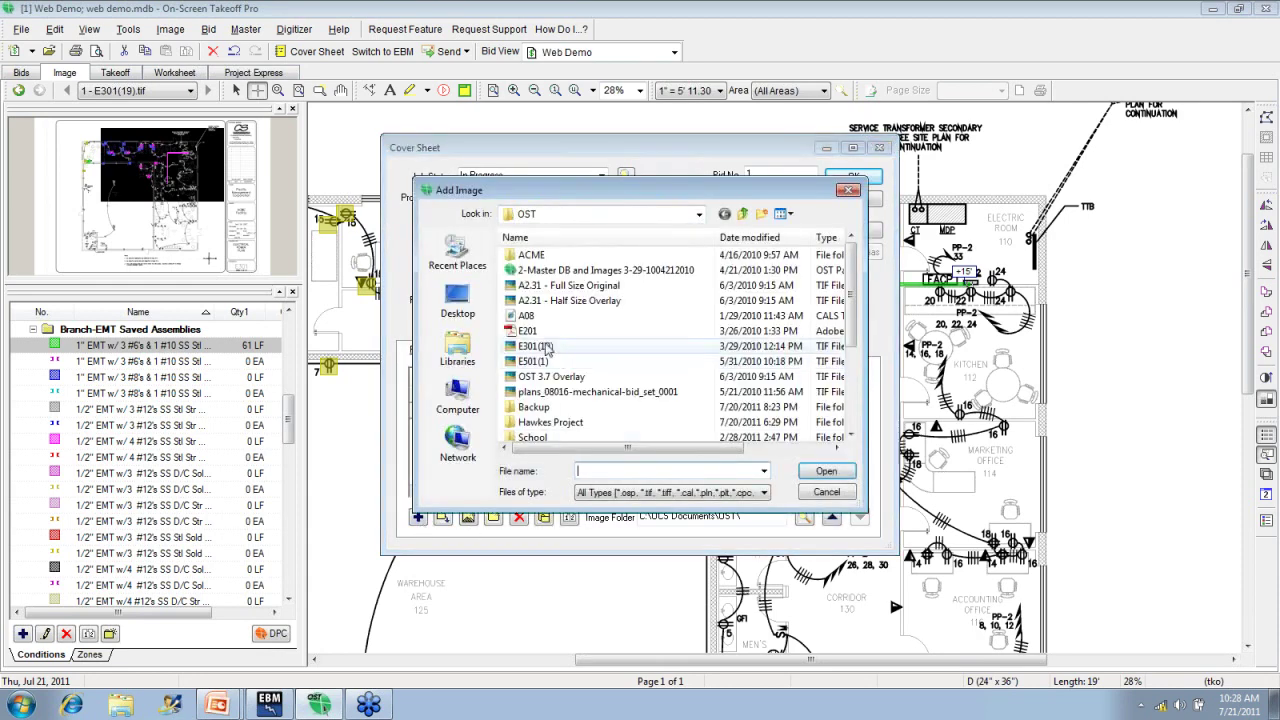
pyautogui.click(526, 316)
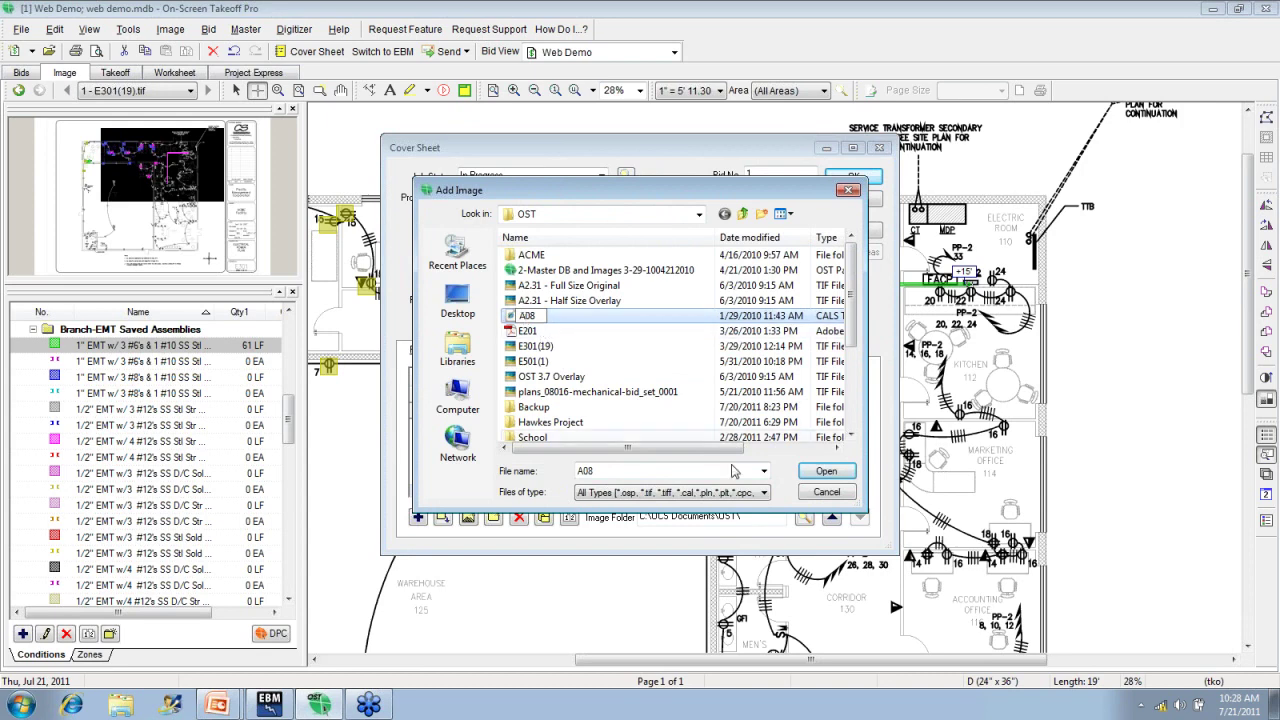
pyautogui.click(826, 473)
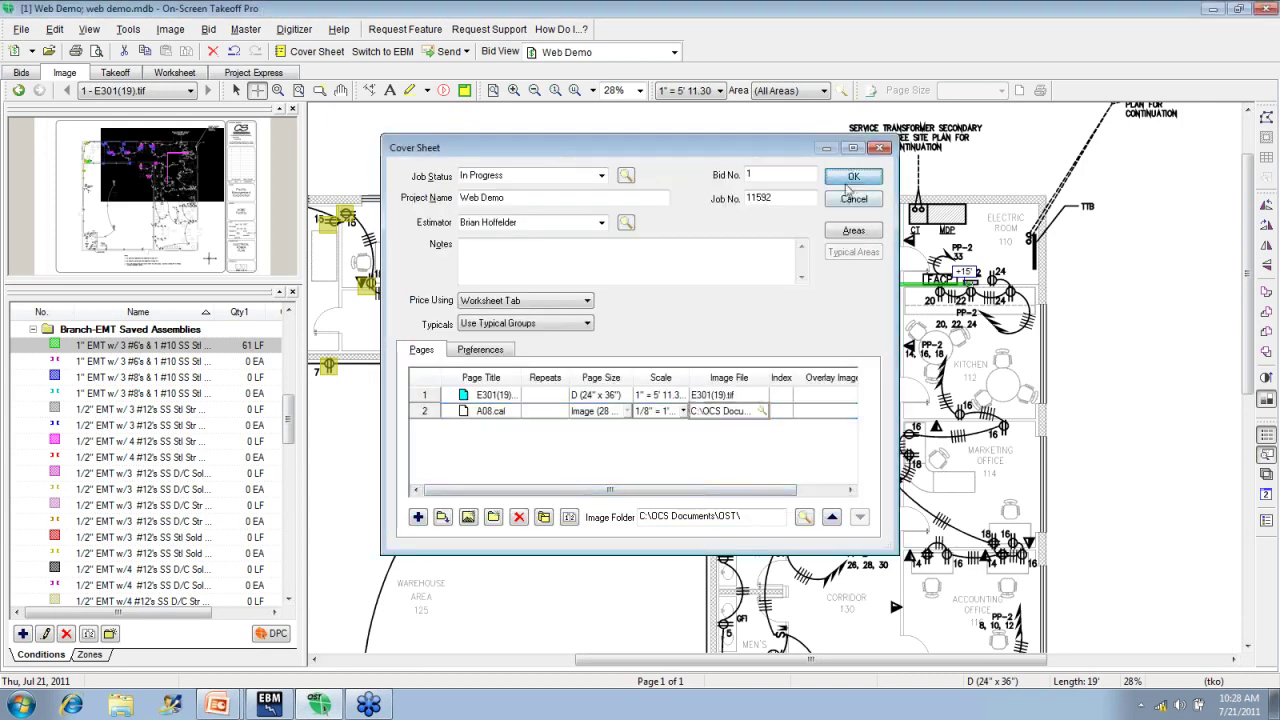
# Close the cover sheet and switch to page 2 - A08.cal, the reflected ceiling plan.
pyautogui.click(853, 177)
pyautogui.click(191, 91)
pyautogui.click(209, 91)
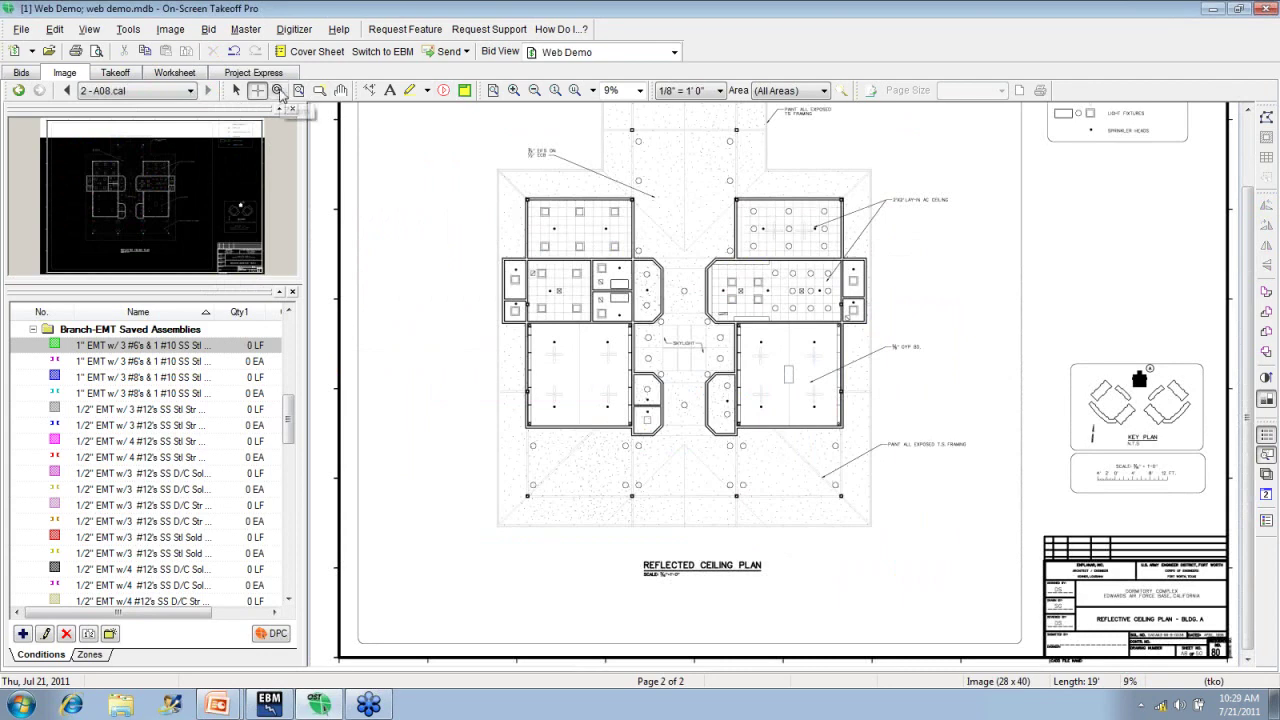
# Zoom in on the upper fixtures and enter note 'A' for the Fixtures folder's Recessed Compact Fluor. Downlight.
pyautogui.click(279, 91)
pyautogui.moveTo(622, 117); pyautogui.dragTo(756, 217)
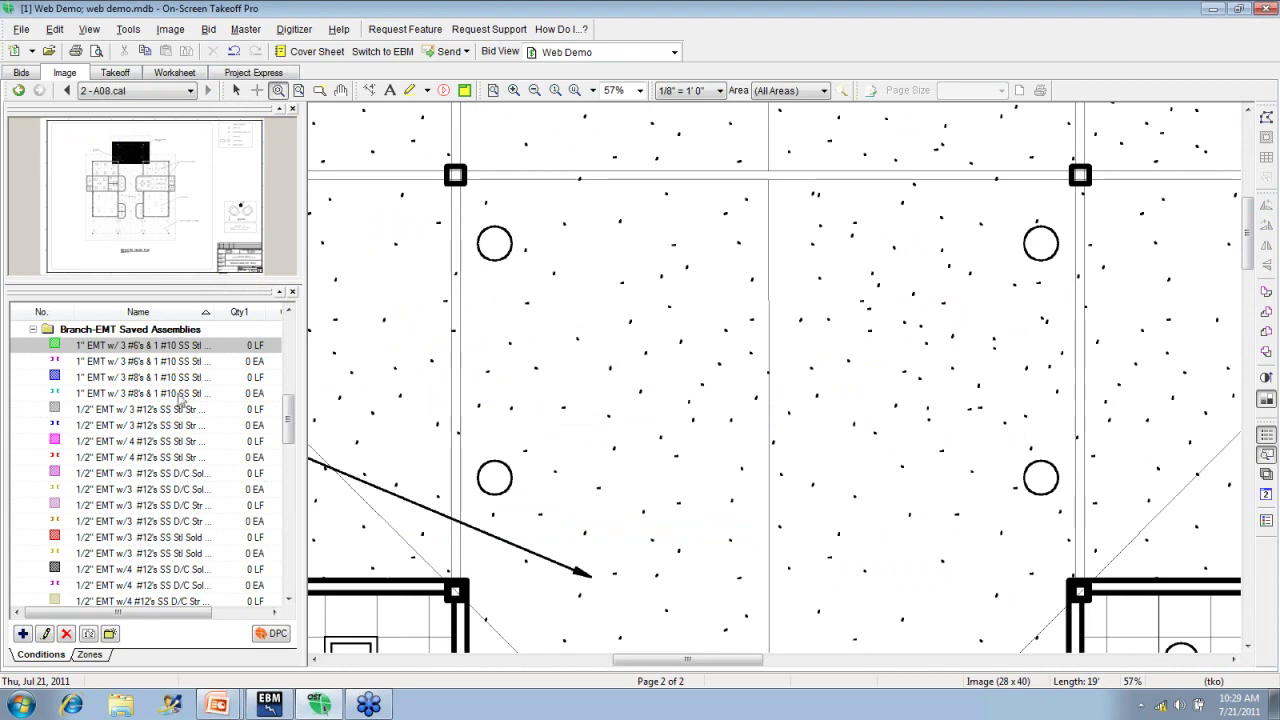
pyautogui.click(32, 330)
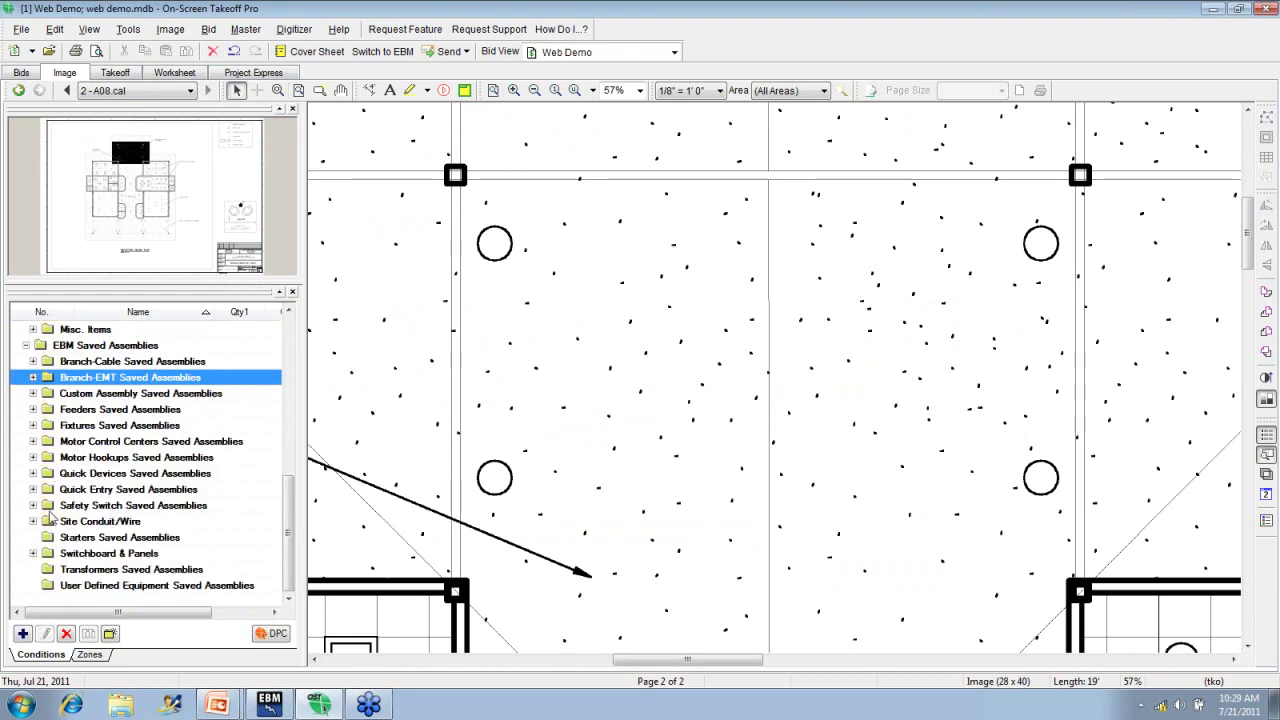
pyautogui.click(33, 425)
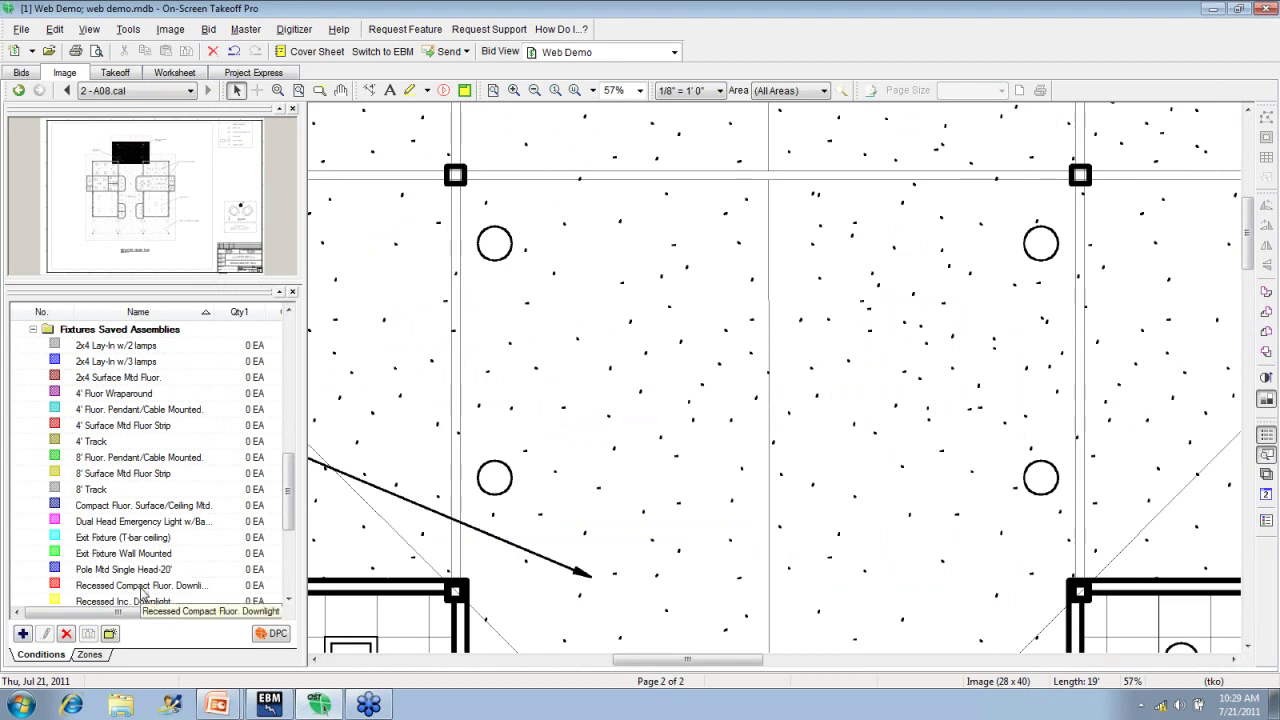
pyautogui.doubleClick(143, 588)
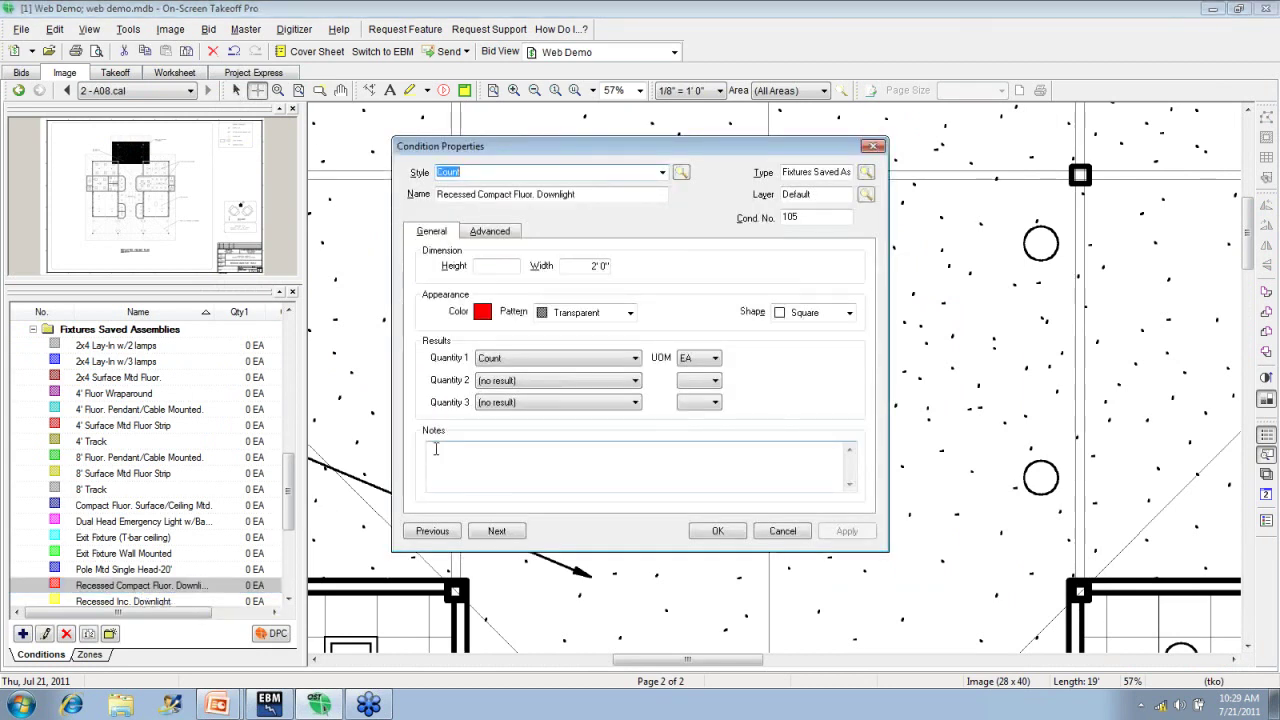
pyautogui.click(435, 449)
pyautogui.write('A')
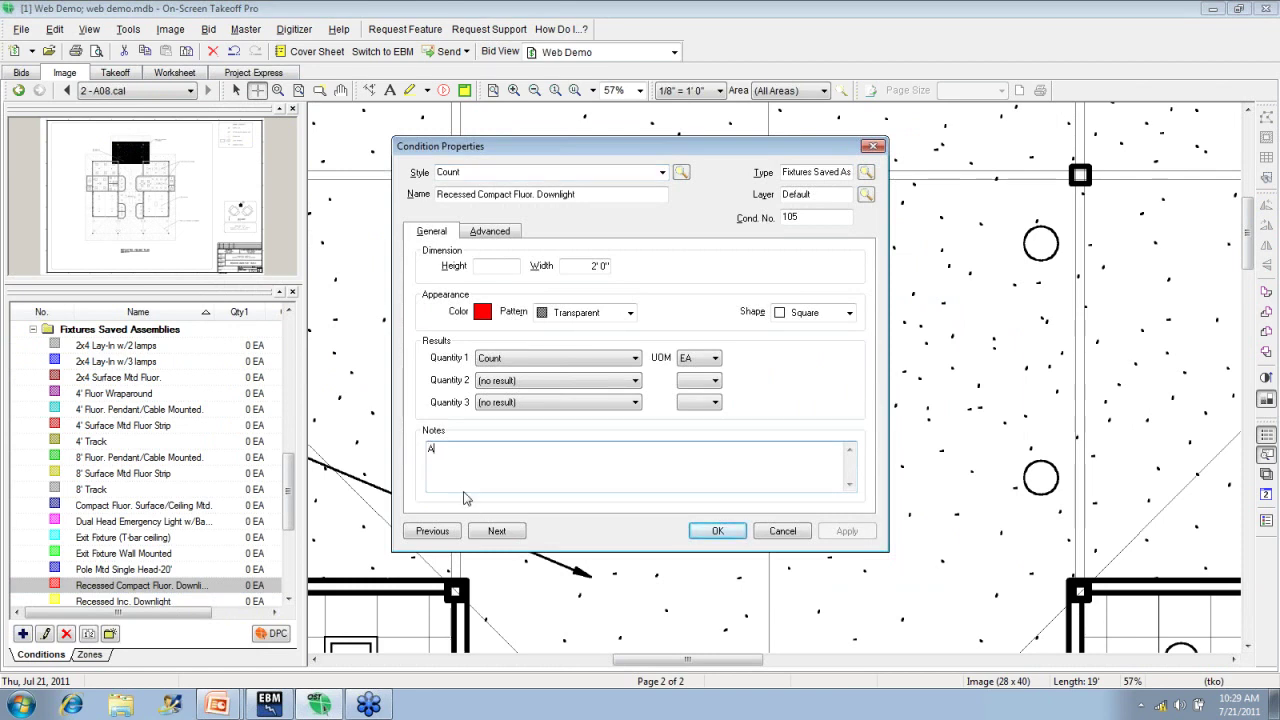
pyautogui.click(694, 531)
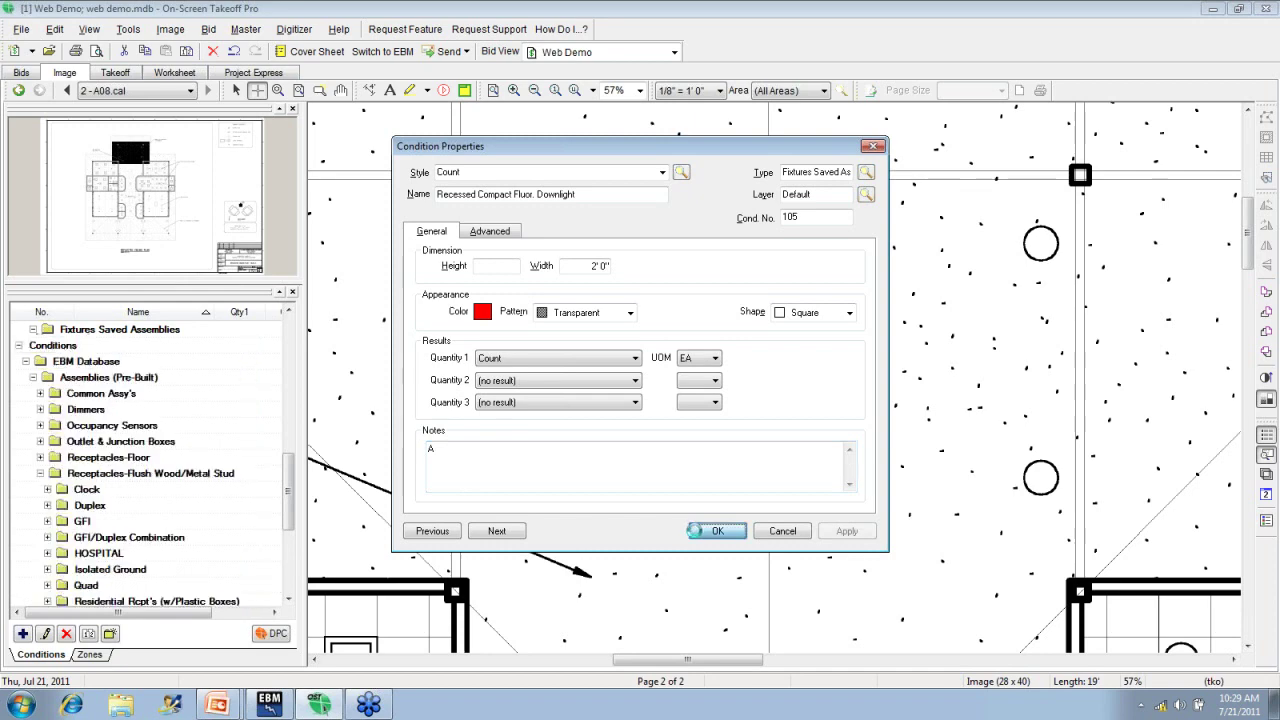
# Run Tools > Auto Count with one round downlight as template and search the plan.
pyautogui.click(128, 30)
pyautogui.click(155, 264)
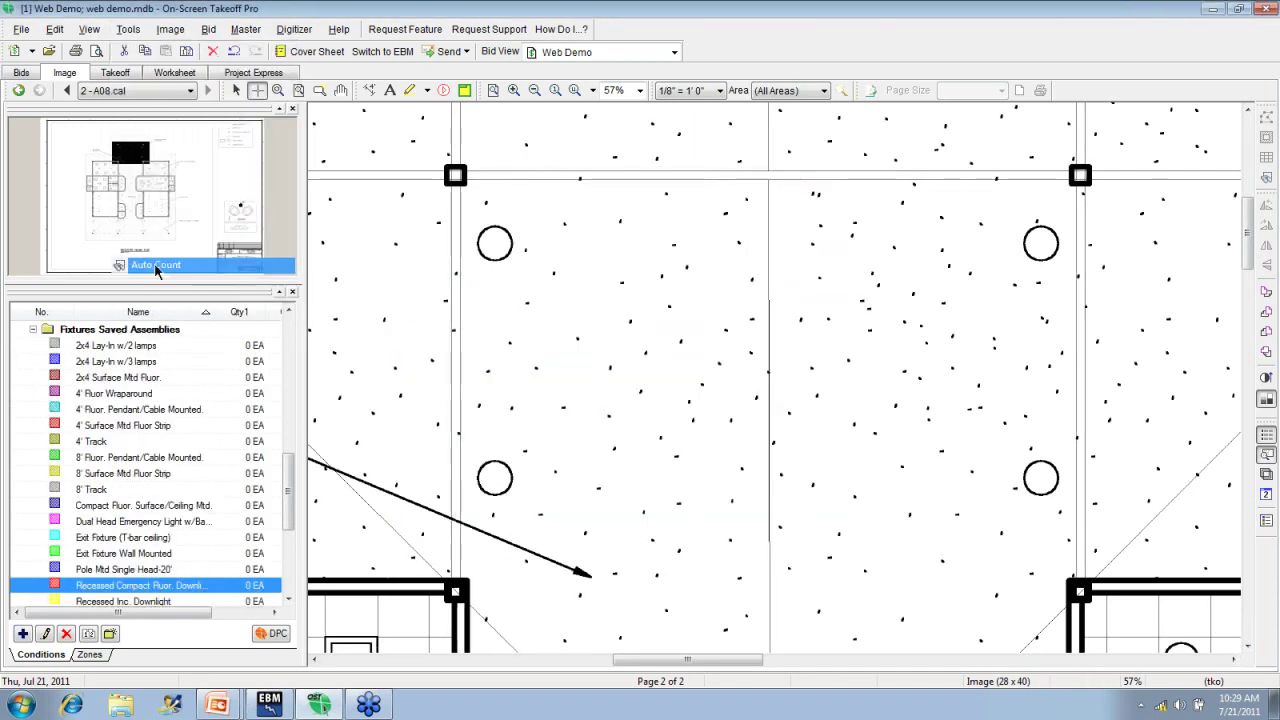
pyautogui.moveTo(471, 221); pyautogui.dragTo(518, 264)
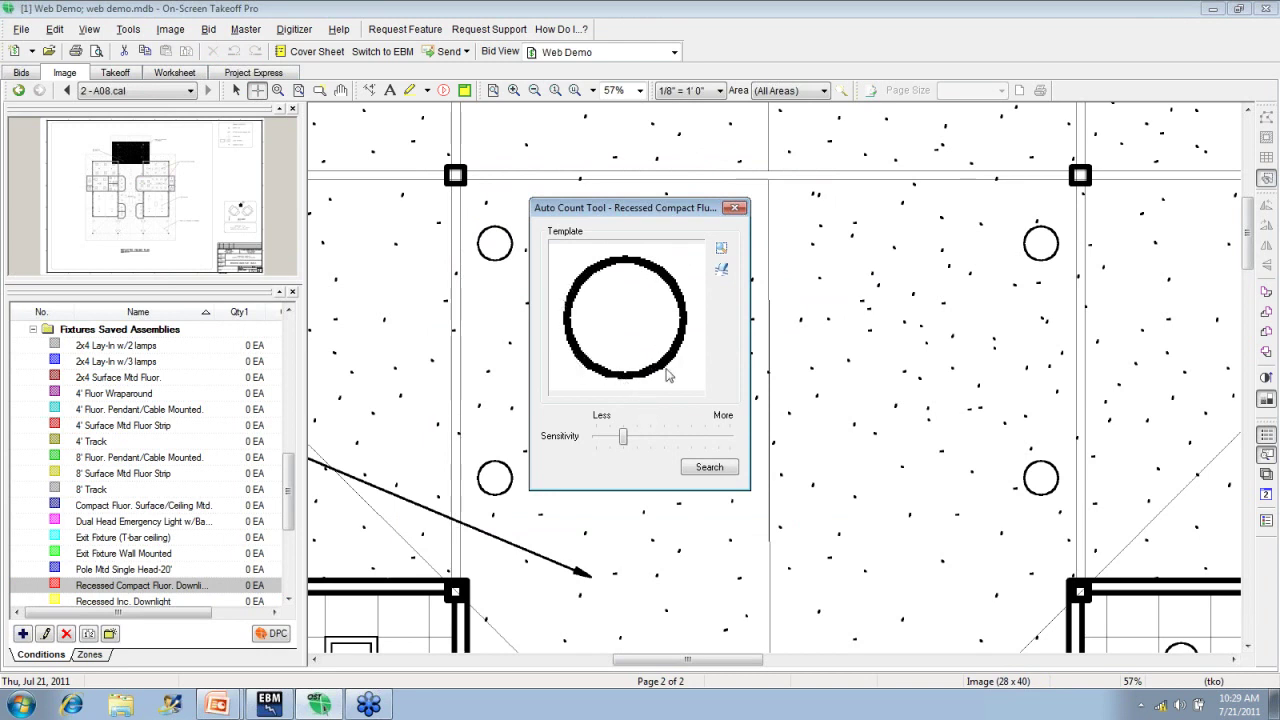
pyautogui.click(700, 467)
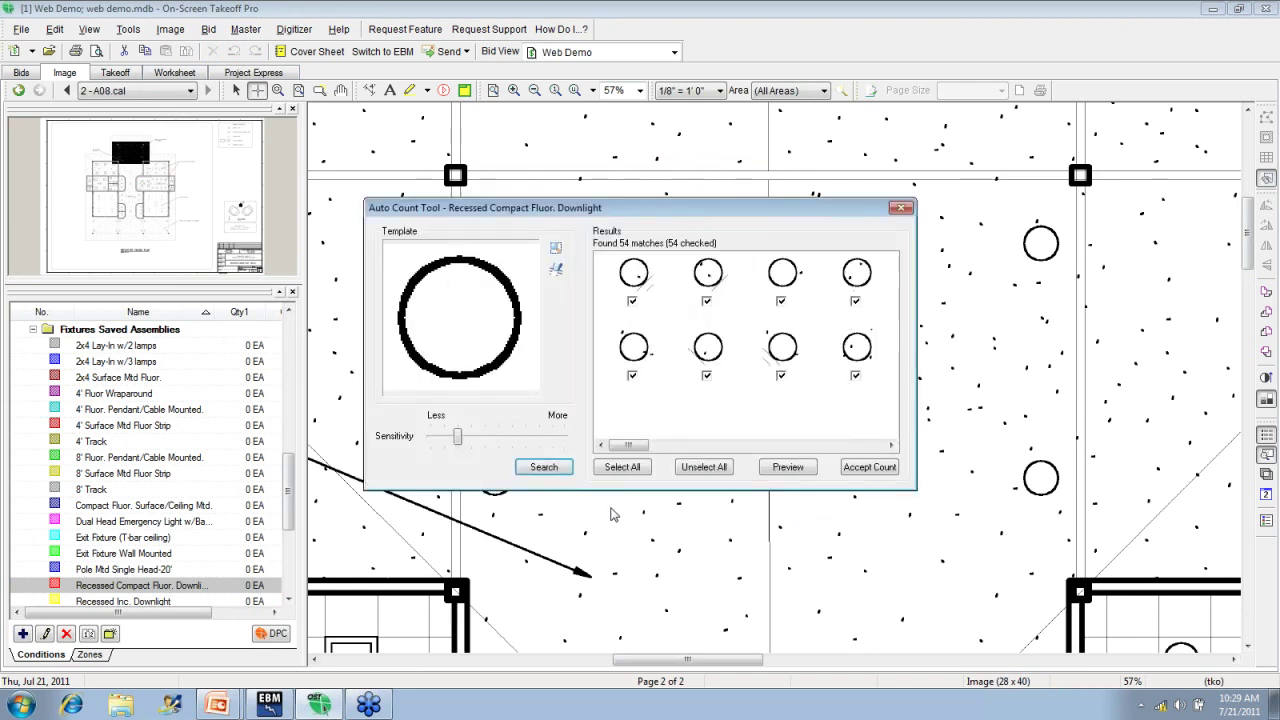
# Accept all 54 matched downlights as the count and fit the full page in view.
pyautogui.click(880, 445)
pyautogui.click(864, 446)
pyautogui.click(864, 446)
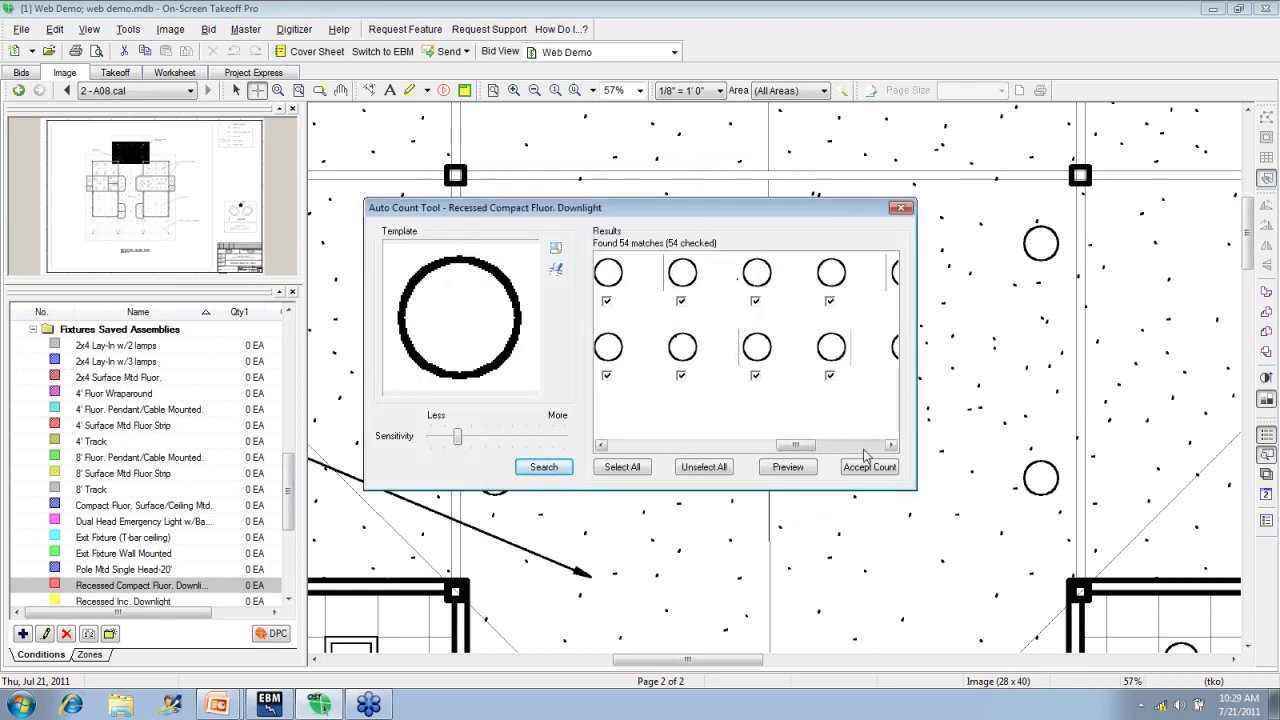
pyautogui.click(864, 446)
pyautogui.click(864, 446)
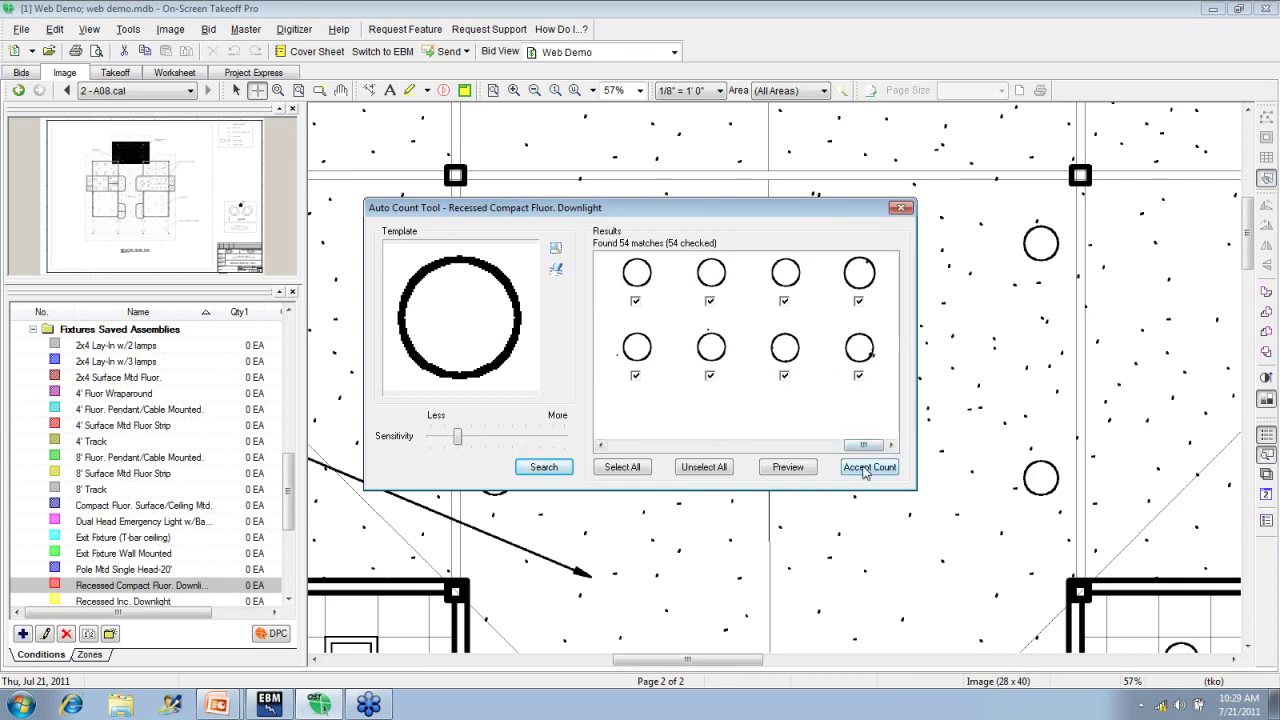
pyautogui.click(866, 469)
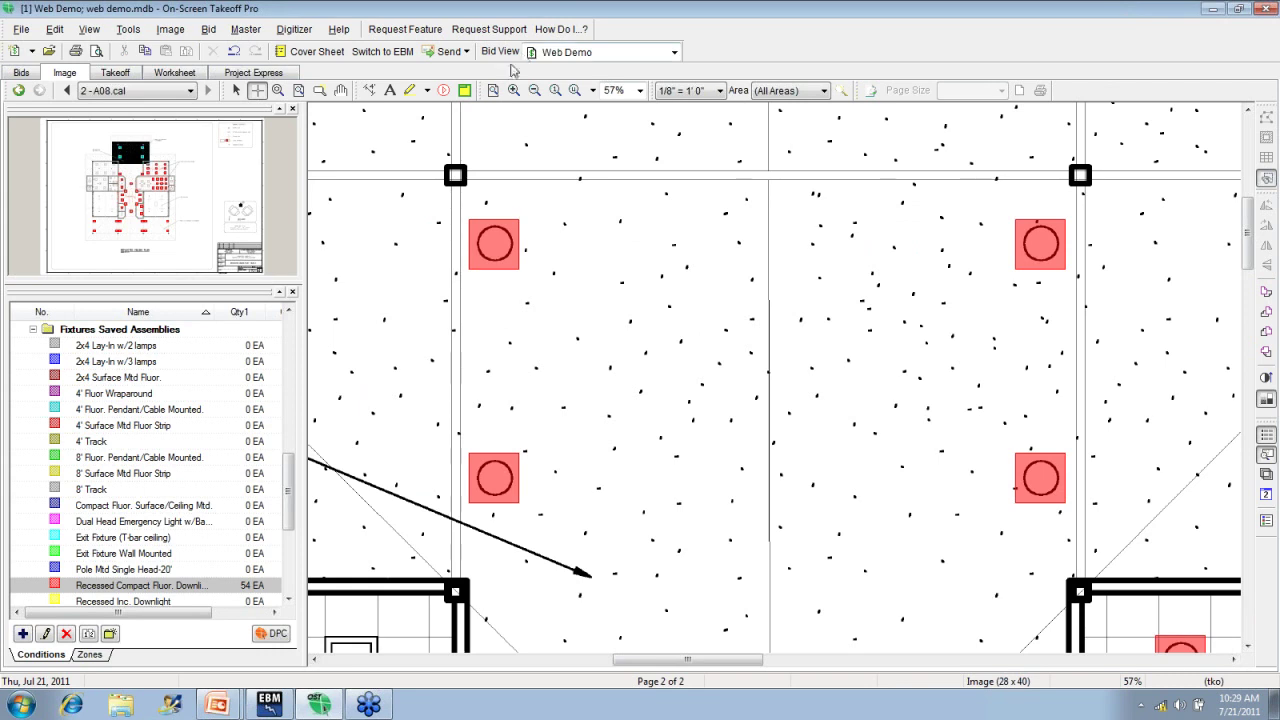
pyautogui.click(490, 96)
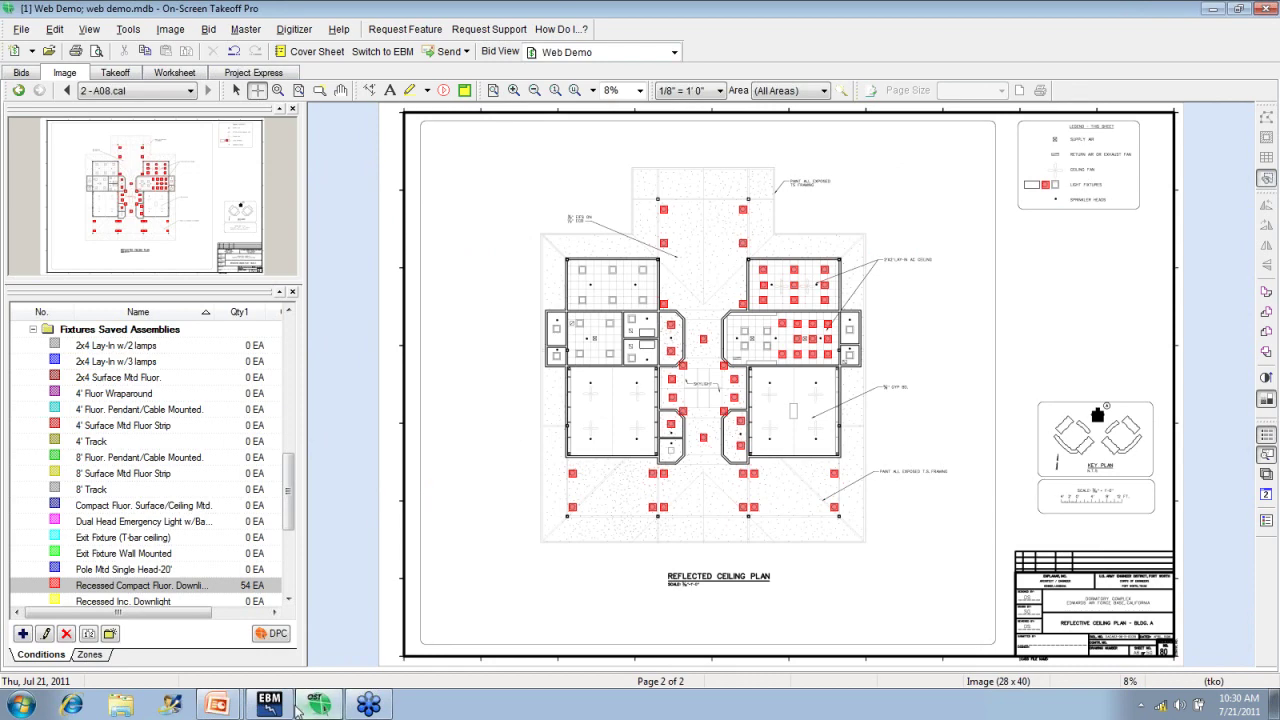
# Import the downlight takeoff in EBM SA Plus and give it a 26W Compact Fluorescent Lamp.
pyautogui.click(275, 708)
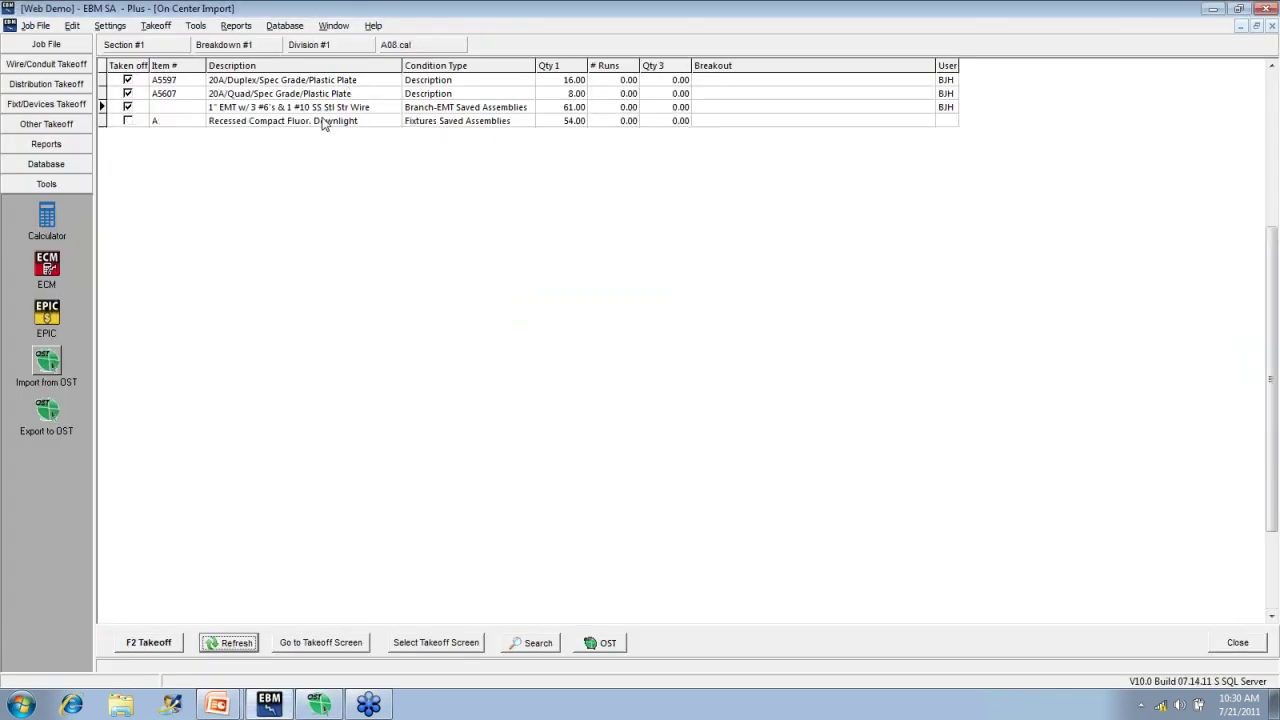
pyautogui.doubleClick(322, 121)
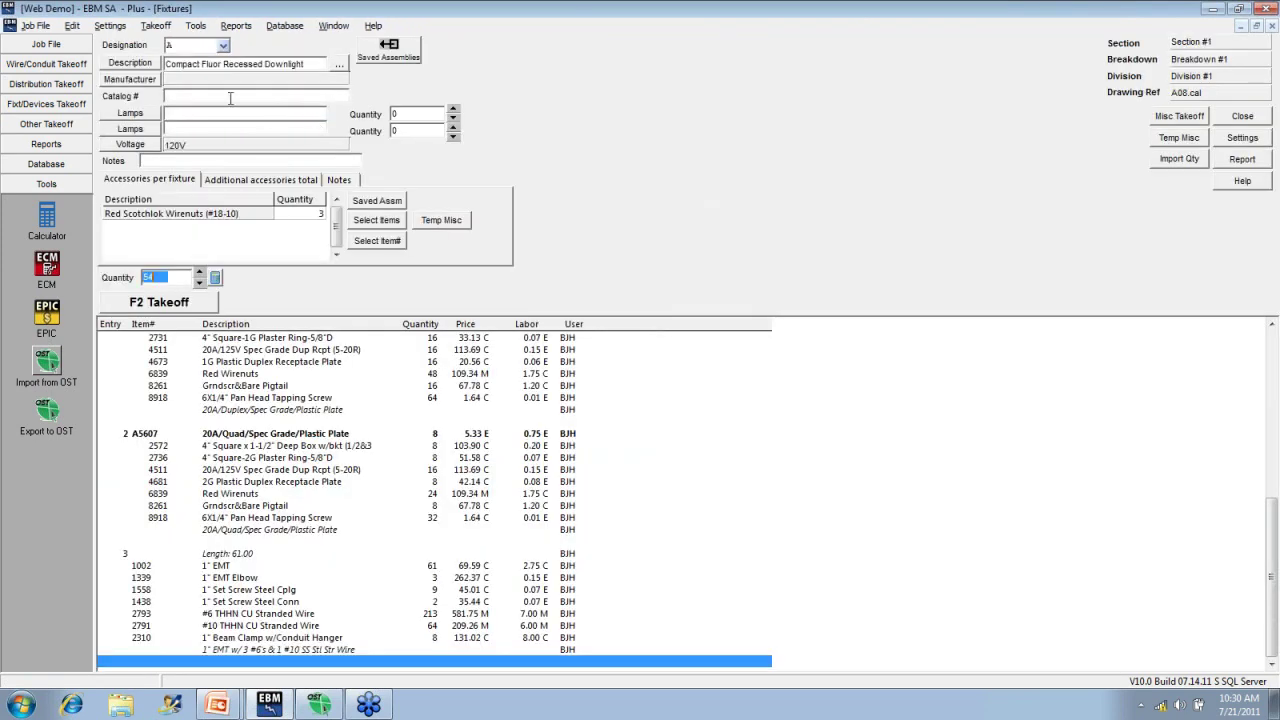
pyautogui.click(141, 114)
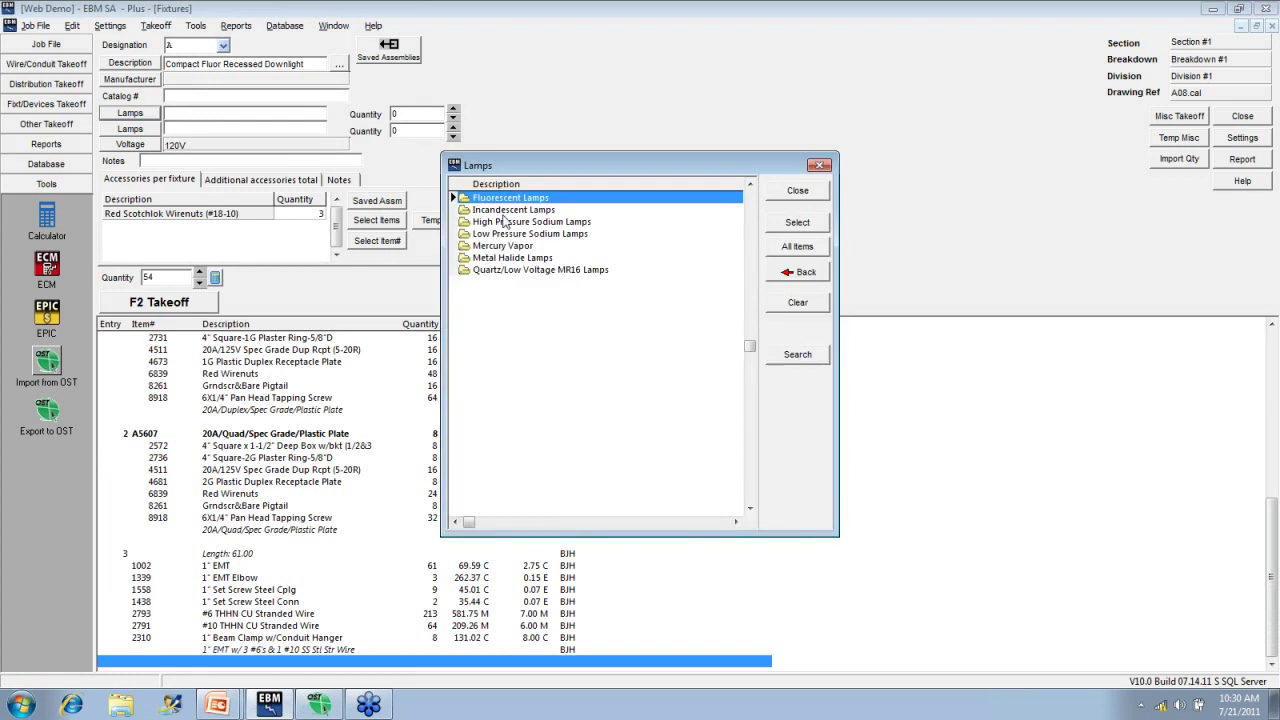
pyautogui.doubleClick(488, 211)
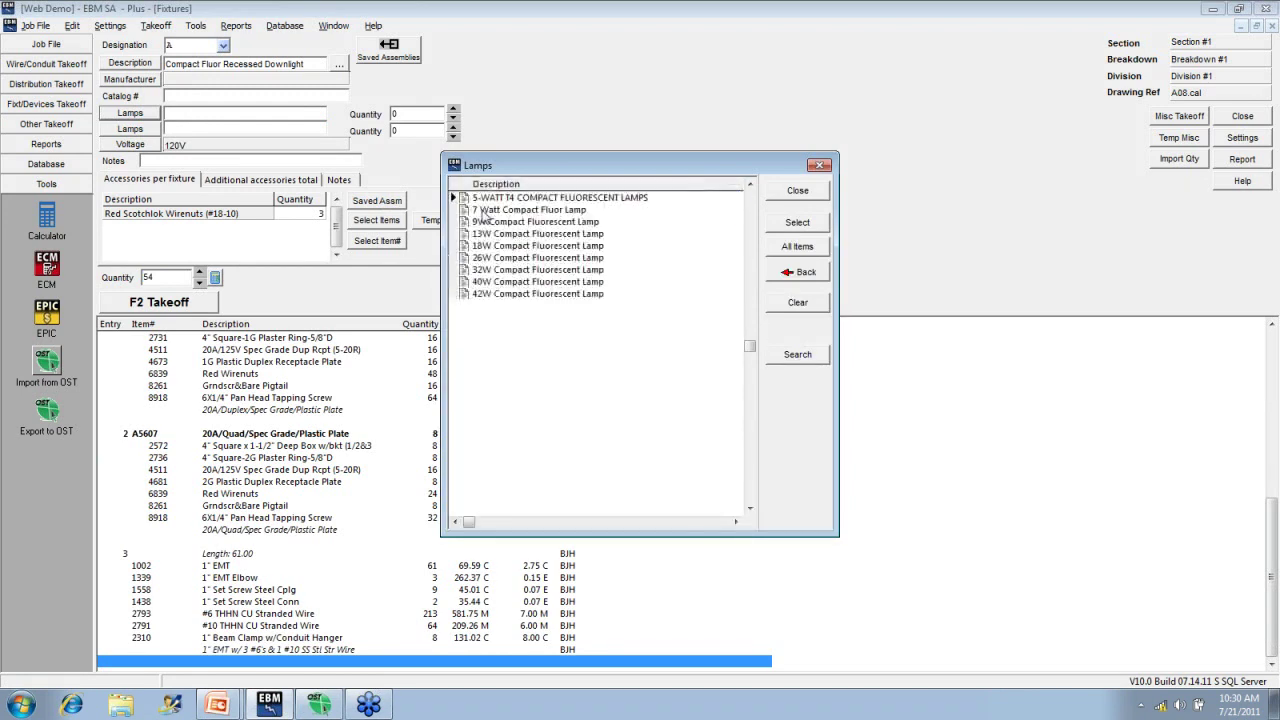
pyautogui.doubleClick(484, 259)
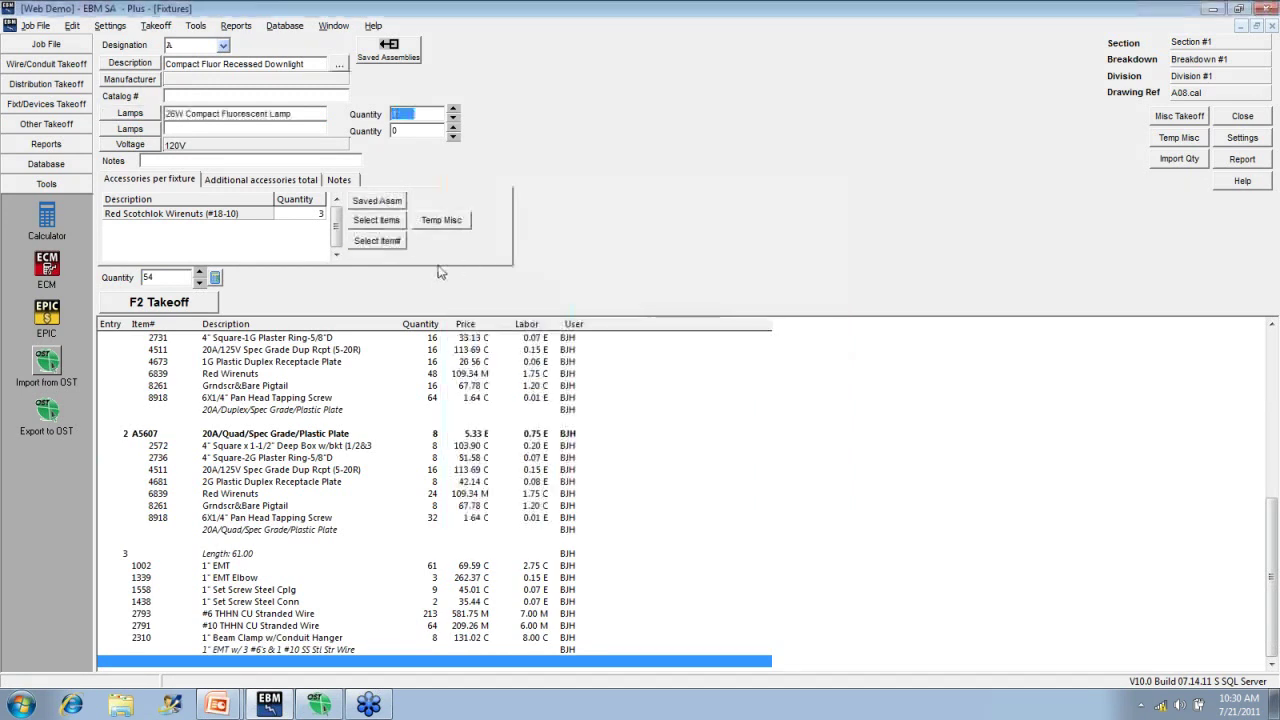
# Add one 6'-12/2 MC Fixture Whip per fixture and take off the 54 downlights.
pyautogui.click(381, 226)
pyautogui.doubleClick(490, 211)
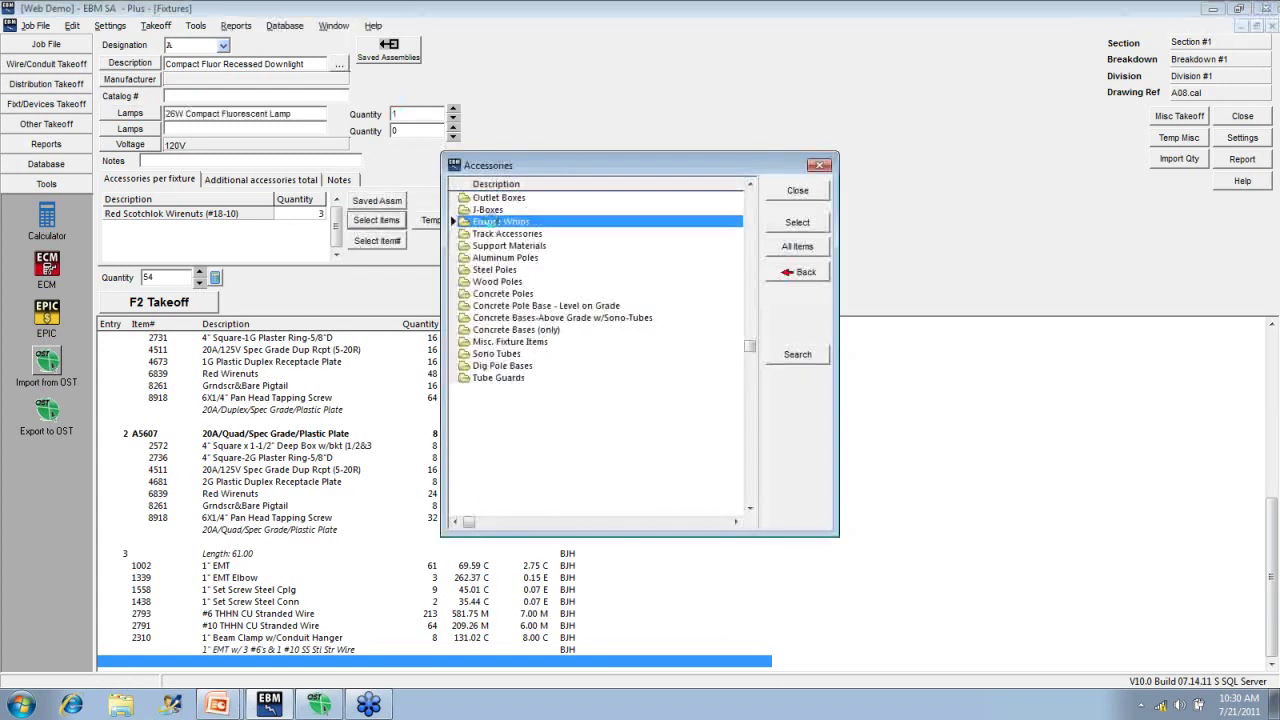
pyautogui.doubleClick(491, 200)
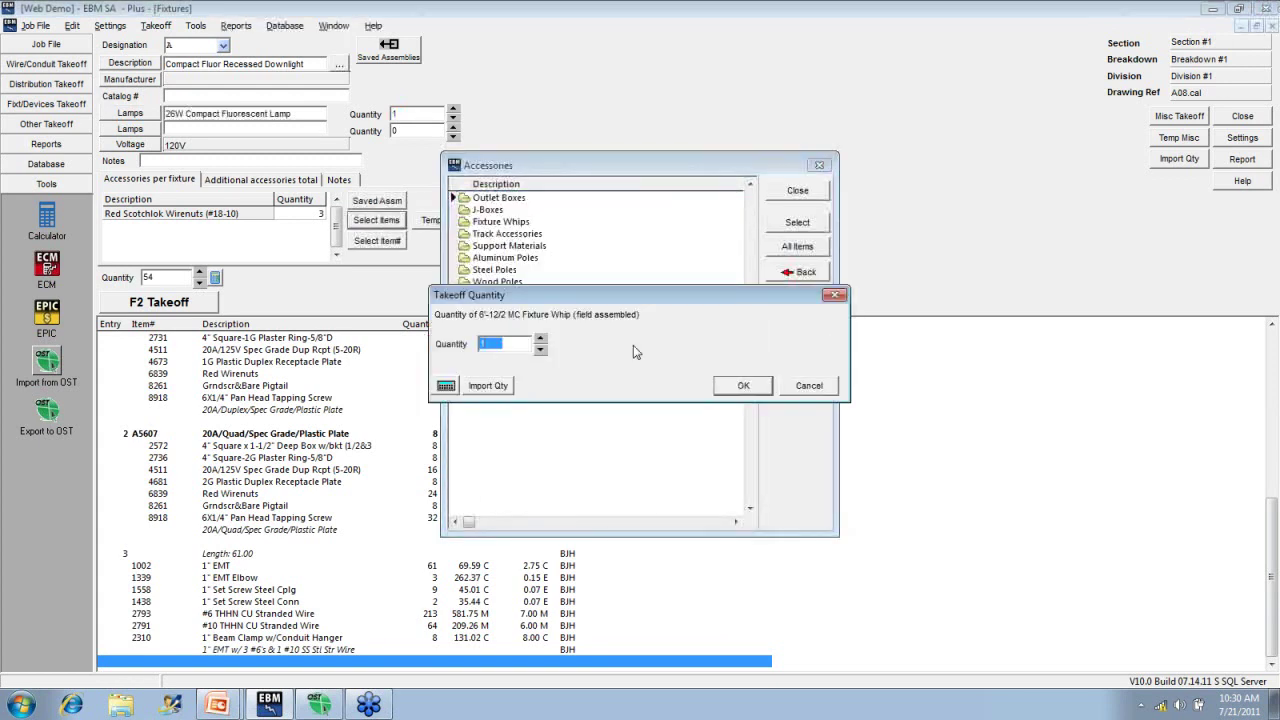
pyautogui.click(743, 386)
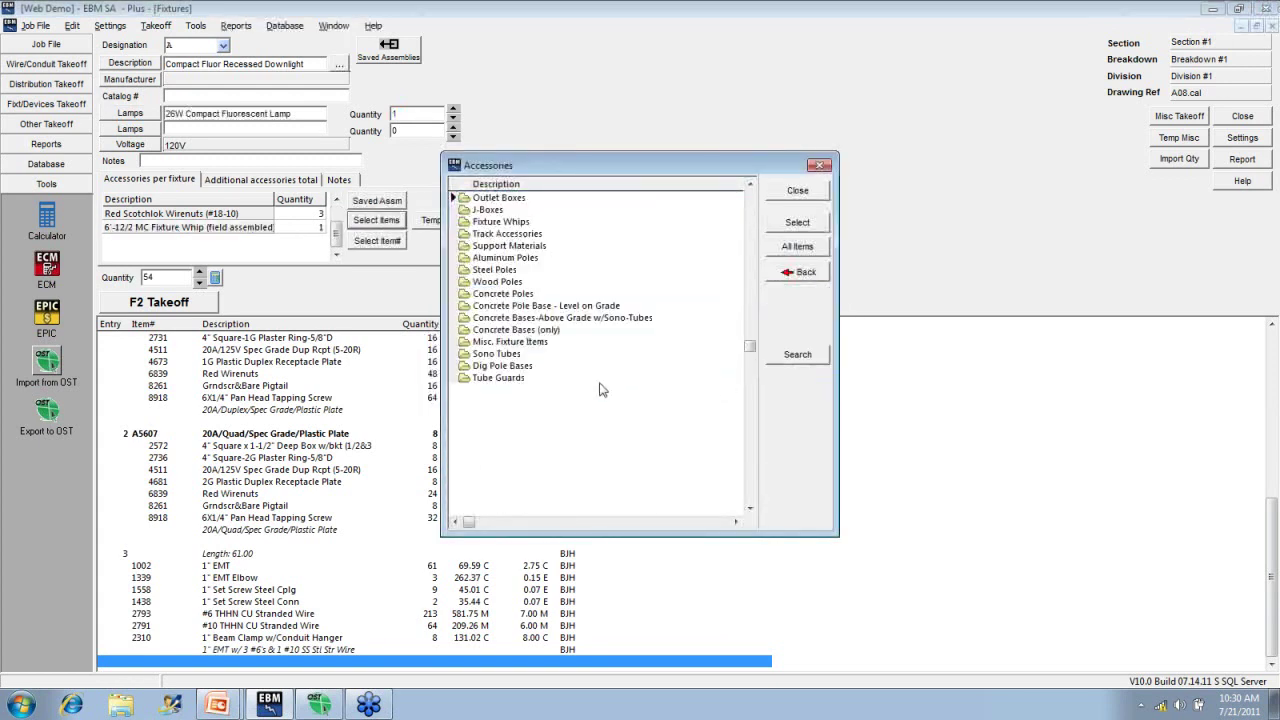
pyautogui.click(198, 305)
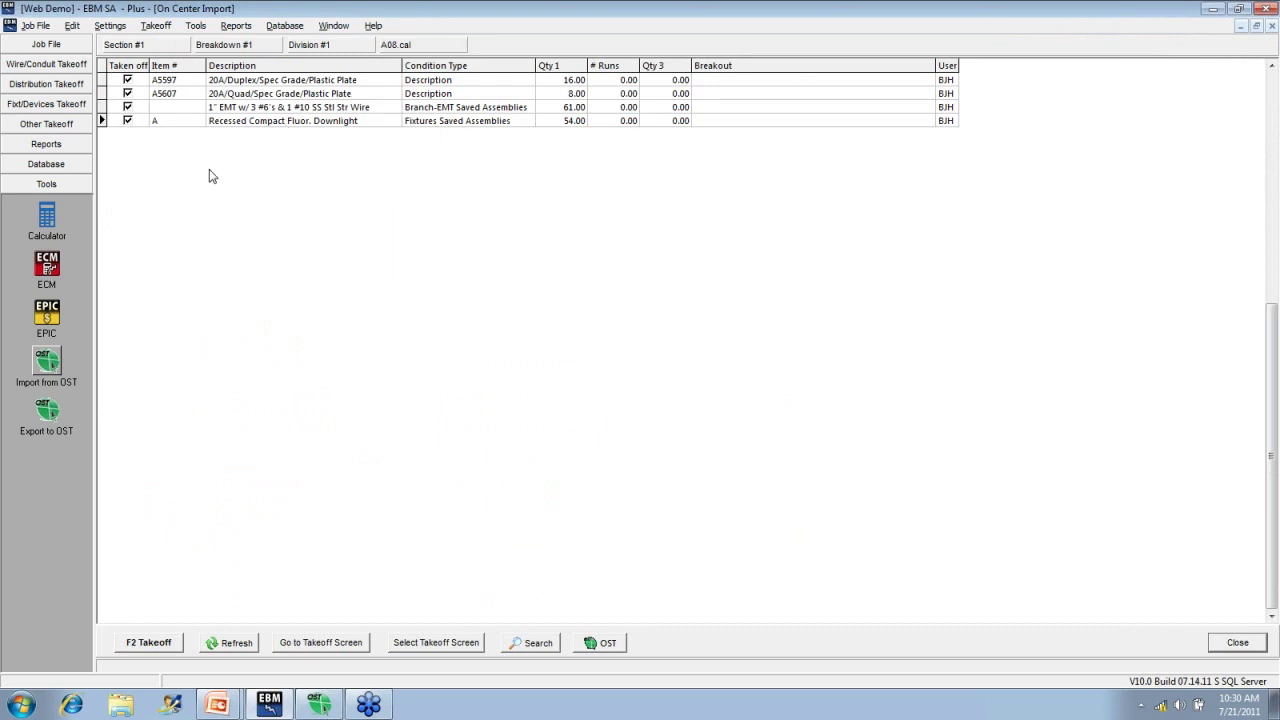
# View the Job Extension spreadsheet by phase, then return to On-Screen Takeoff.
pyautogui.click(55, 144)
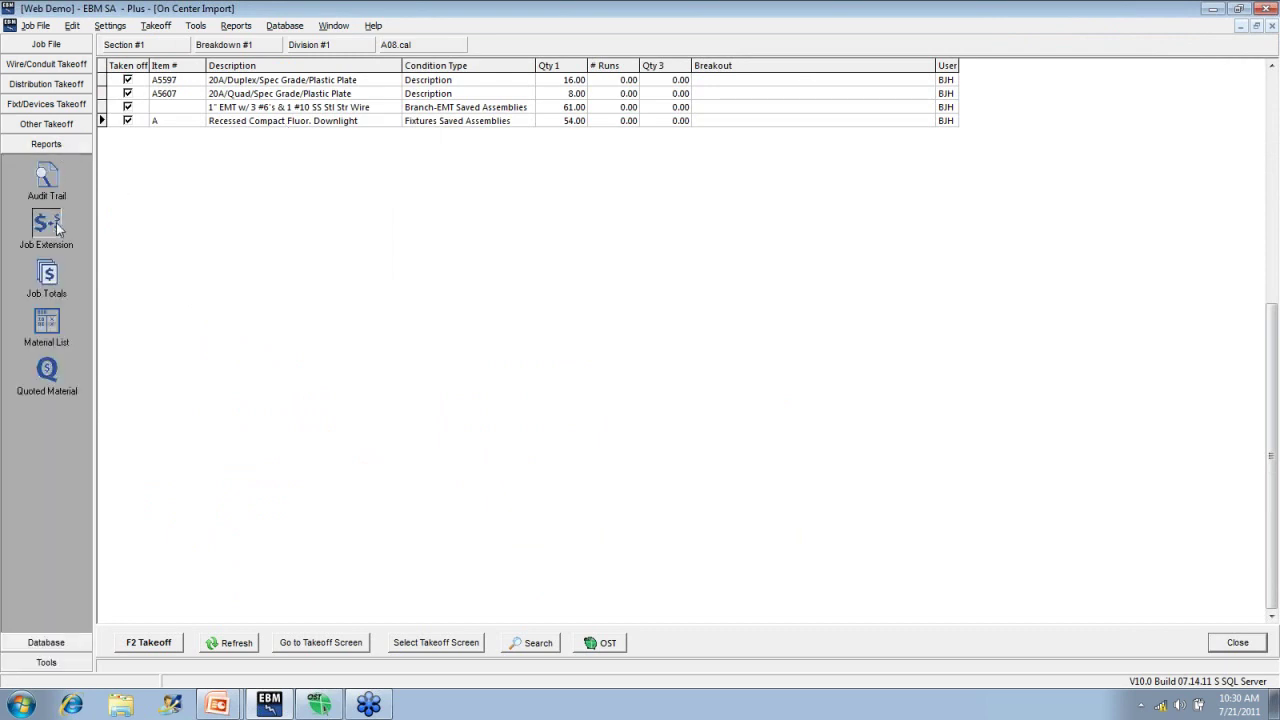
pyautogui.click(47, 225)
pyautogui.click(366, 546)
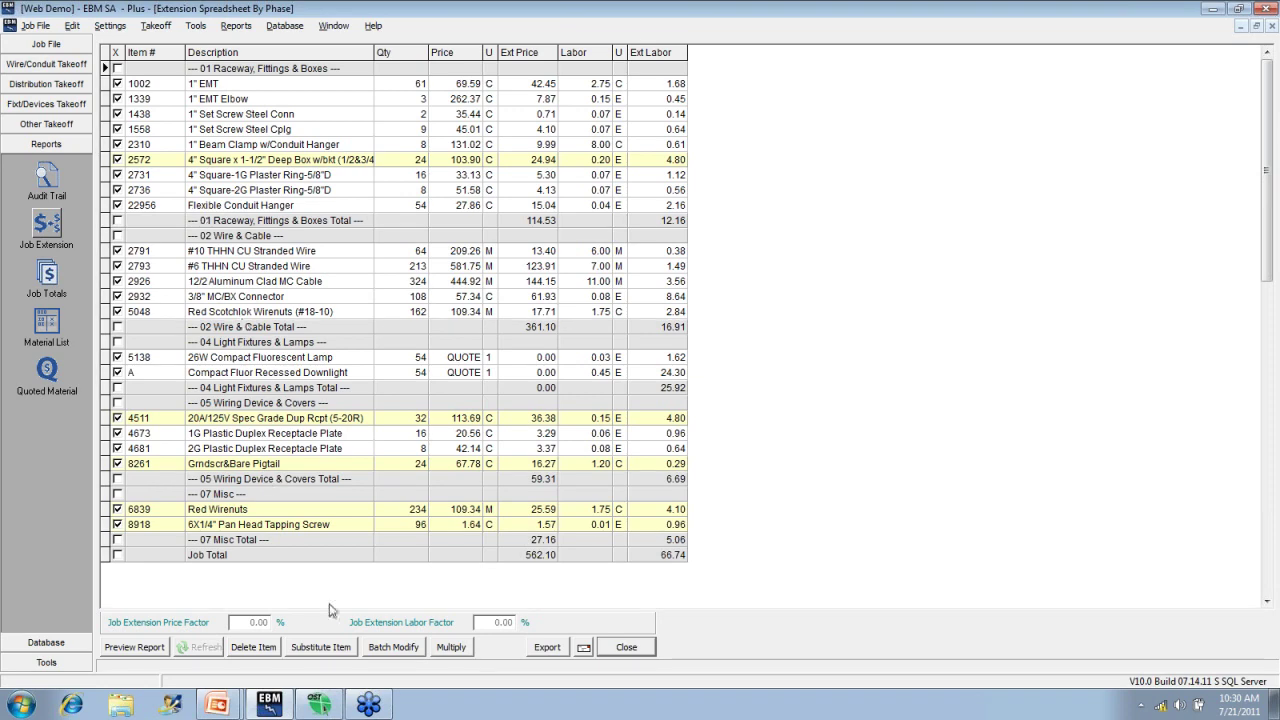
pyautogui.click(319, 705)
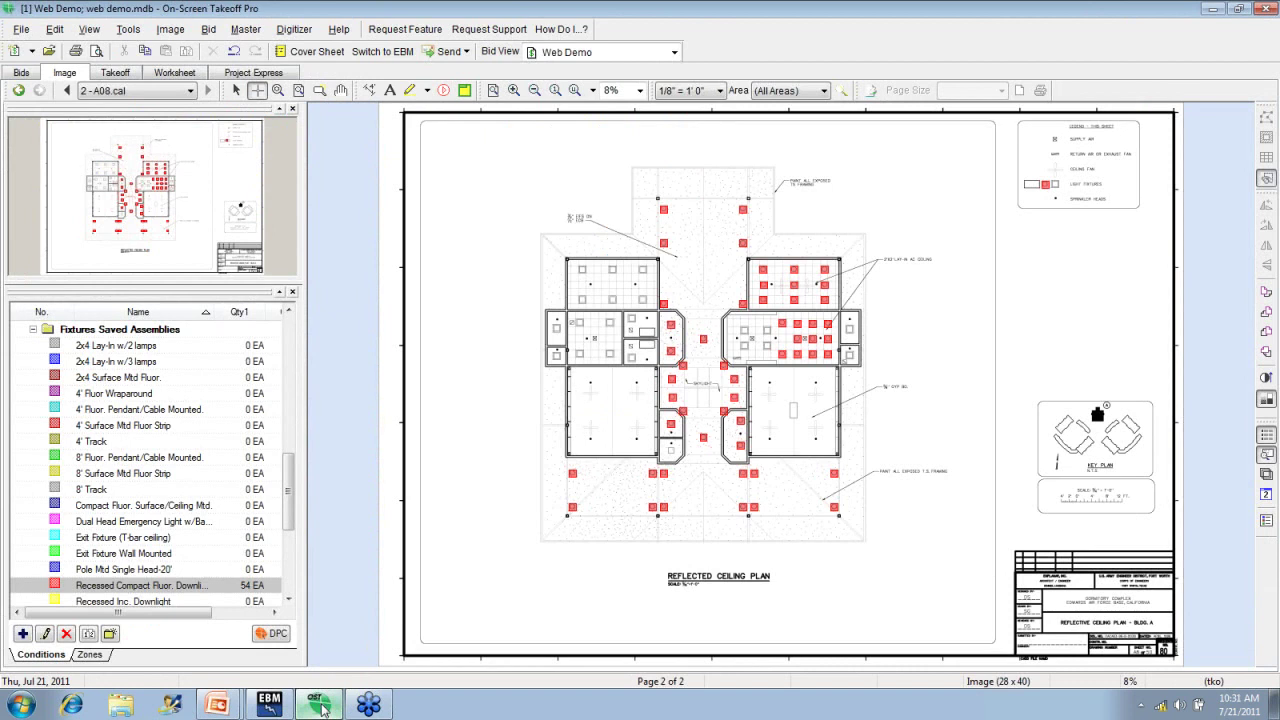
# Show the PowerPoint window thumbnails, including Estimating Webinar and the thank-you page.
pyautogui.click(217, 704)
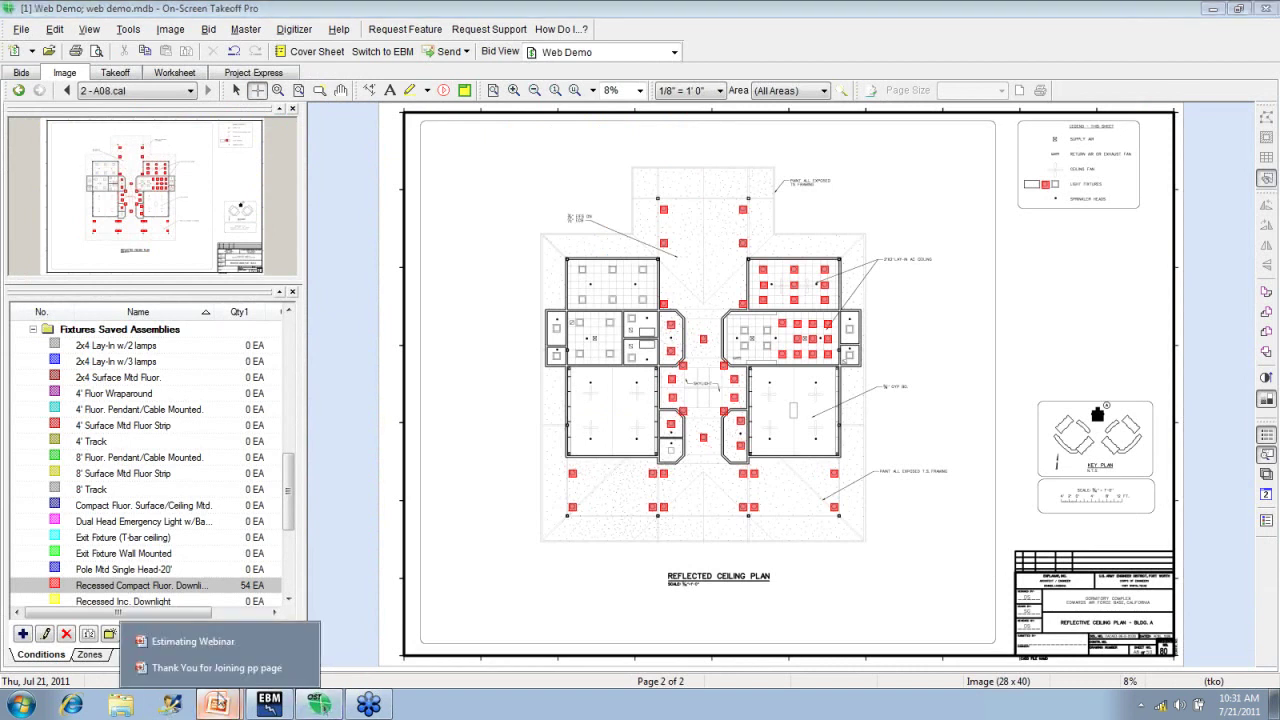